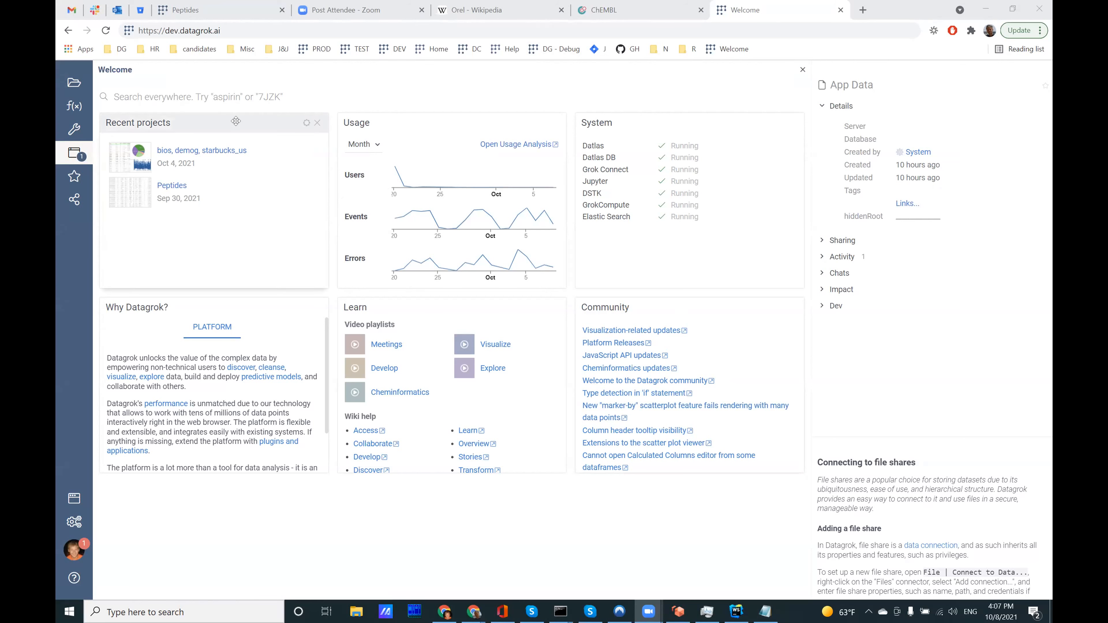
Step: Advance the Why Datagrok? widget to its Data Science topic
{"action": "mouse_move", "coordinate": [402, 217]}
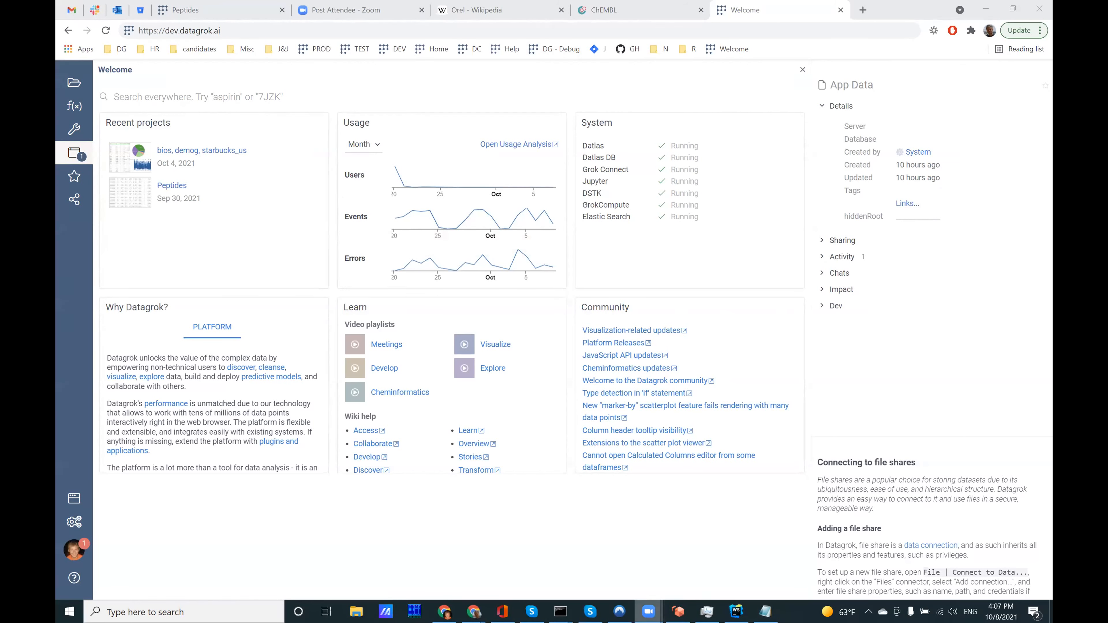
{"action": "left_click", "coordinate": [649, 611]}
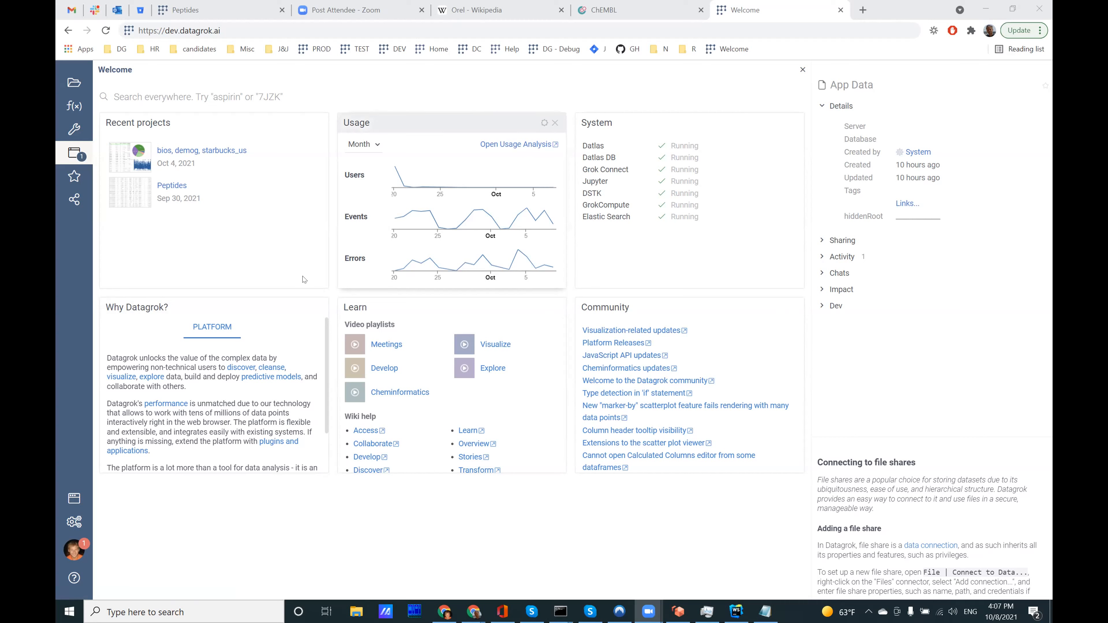
{"action": "mouse_move", "coordinate": [263, 192]}
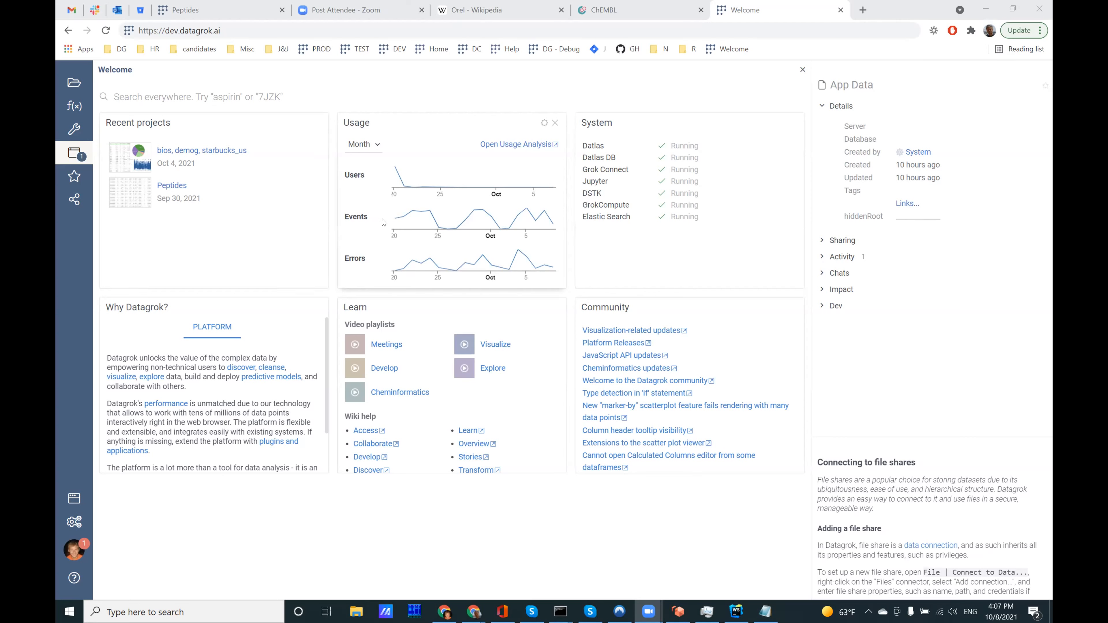
{"action": "left_click", "coordinate": [308, 328]}
{"action": "left_click", "coordinate": [308, 328]}
{"action": "left_click", "coordinate": [309, 328]}
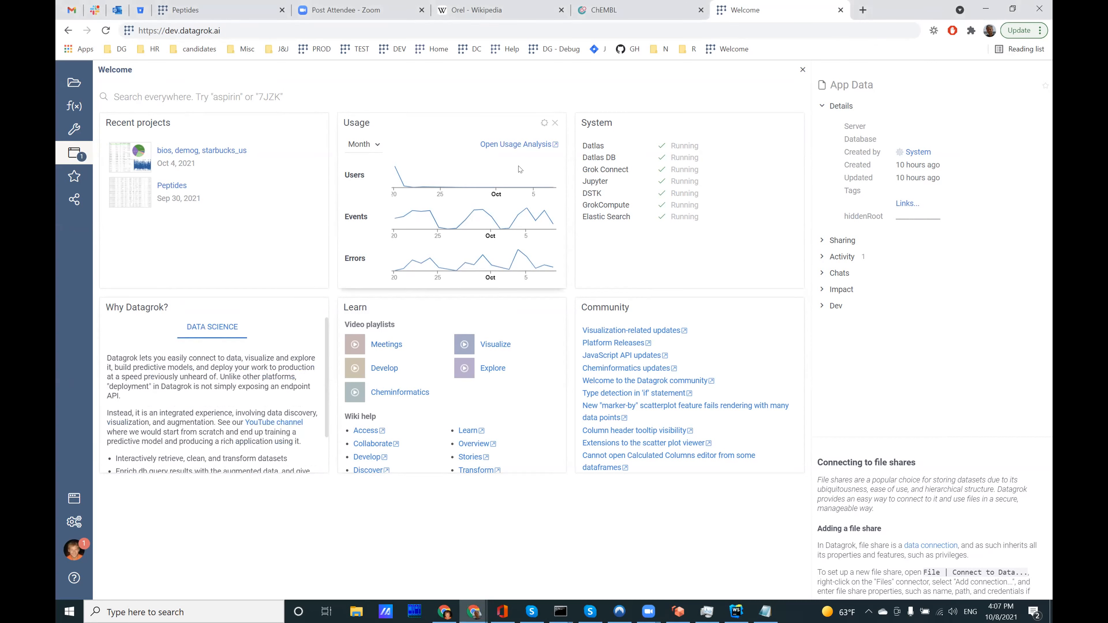
Step: Open the Usage Analysis application from the Usage widget and close it to return to the welcome view
{"action": "left_click", "coordinate": [501, 145]}
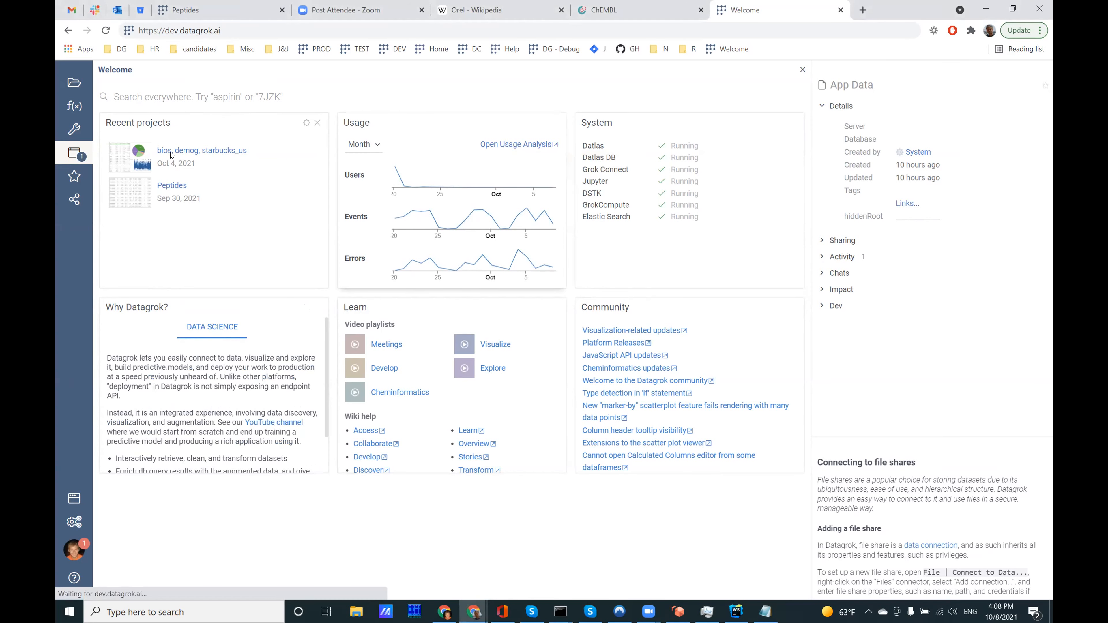
{"action": "left_click", "coordinate": [802, 70]}
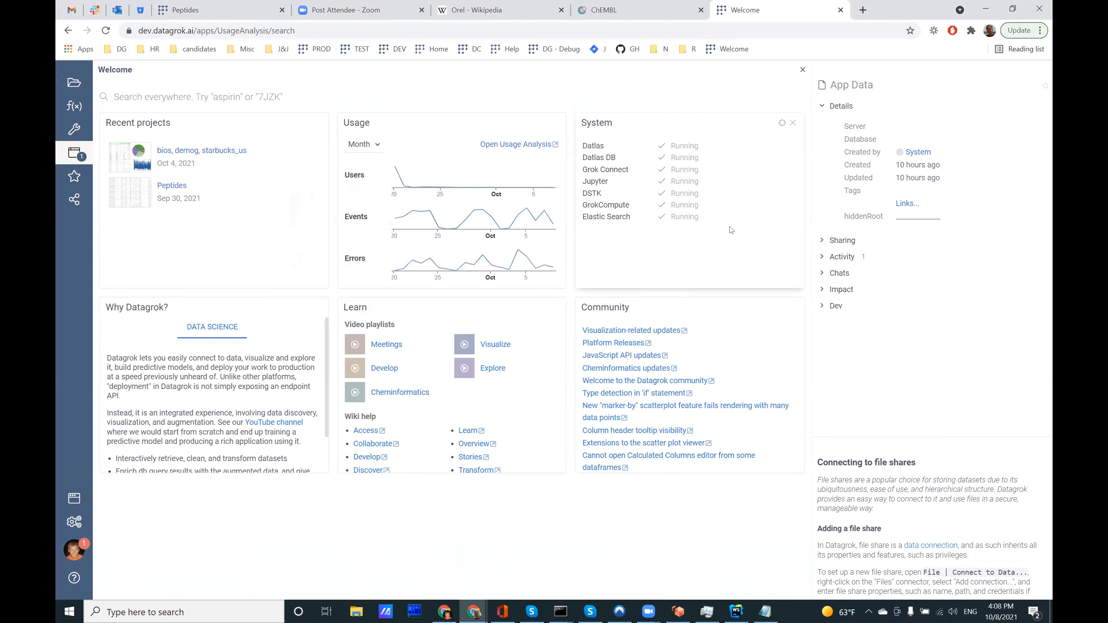
Step: Search the whole platform for "demog" and clear the search
{"action": "mouse_move", "coordinate": [176, 162]}
{"action": "left_click", "coordinate": [120, 97]}
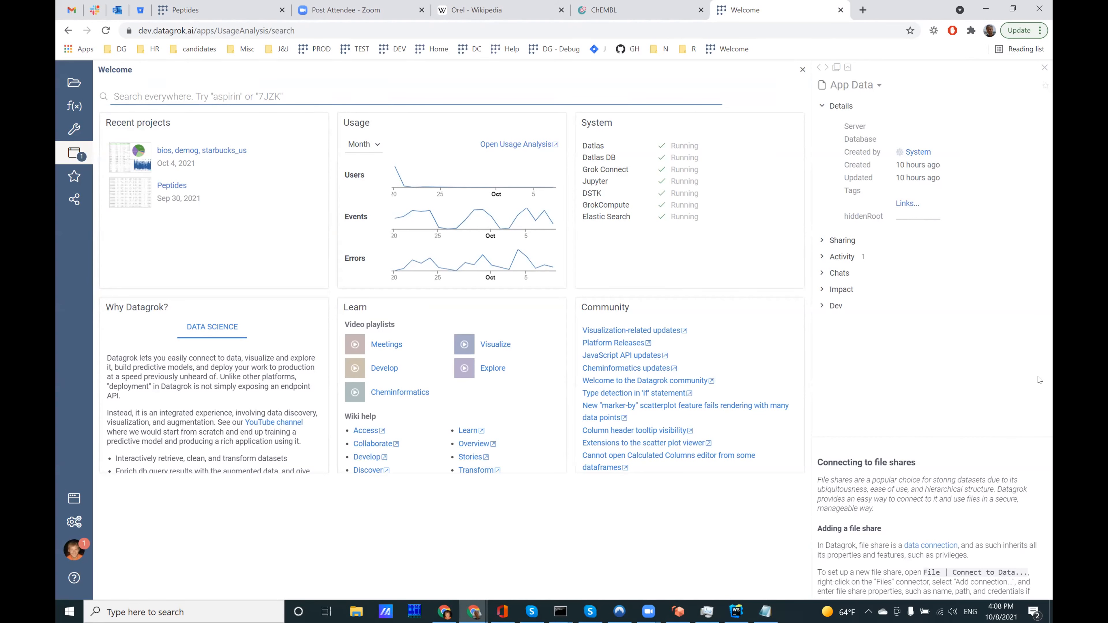
{"action": "type", "text": "demog"}
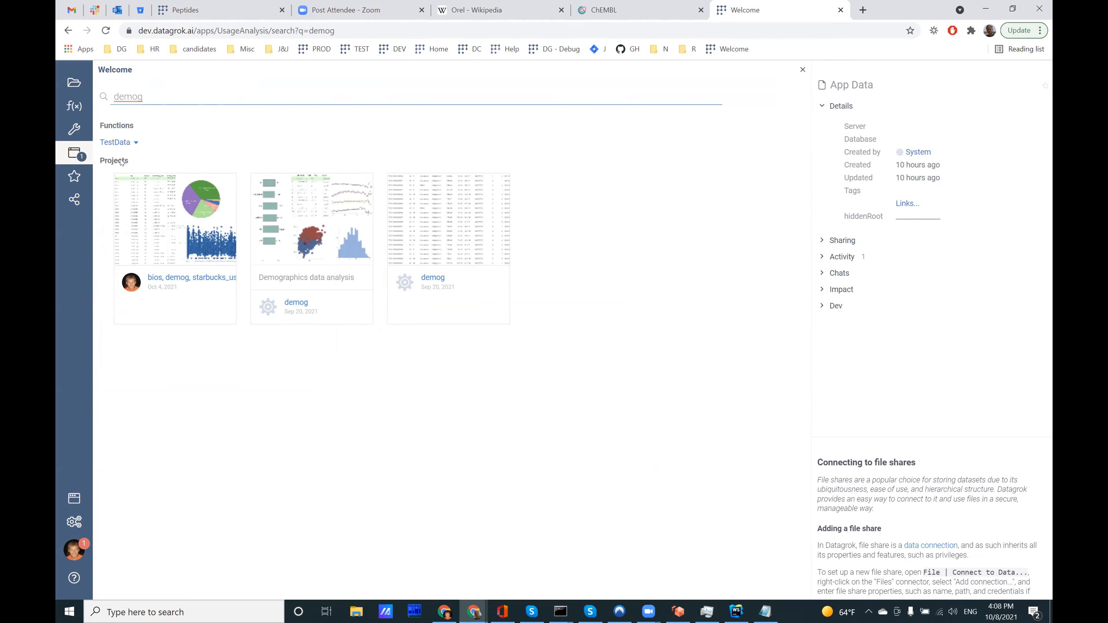
{"action": "mouse_move", "coordinate": [104, 143]}
{"action": "left_click_drag", "start_coordinate": [112, 96], "coordinate": [169, 95]}
{"action": "key", "text": "BackSpace"}
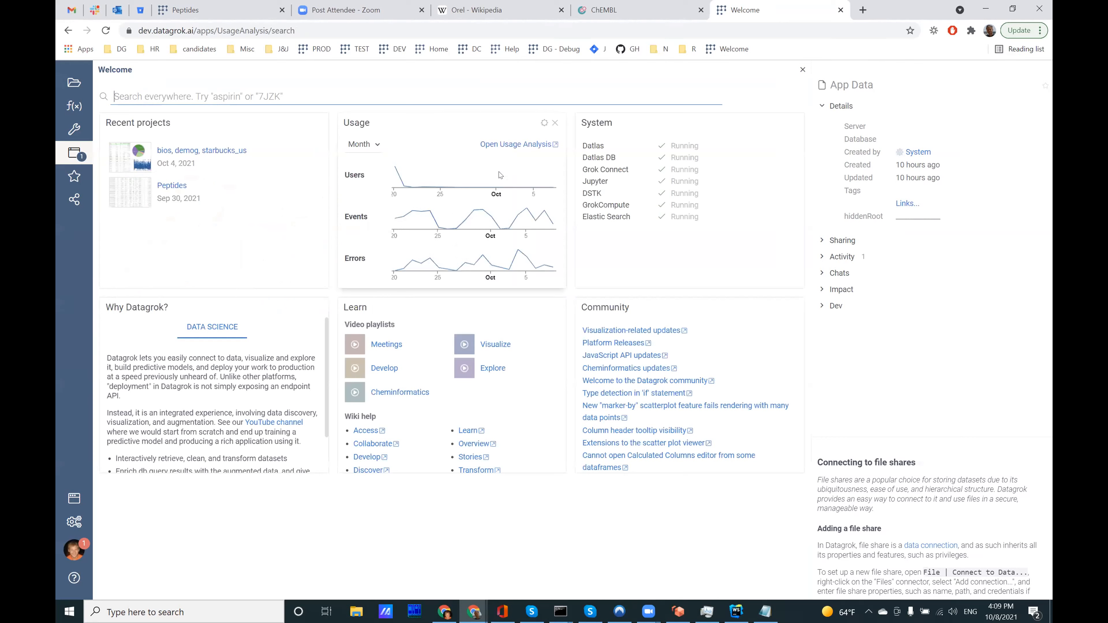
Step: Search everywhere for "sk" and view the profile details of several matching users
{"action": "type", "text": "s"}
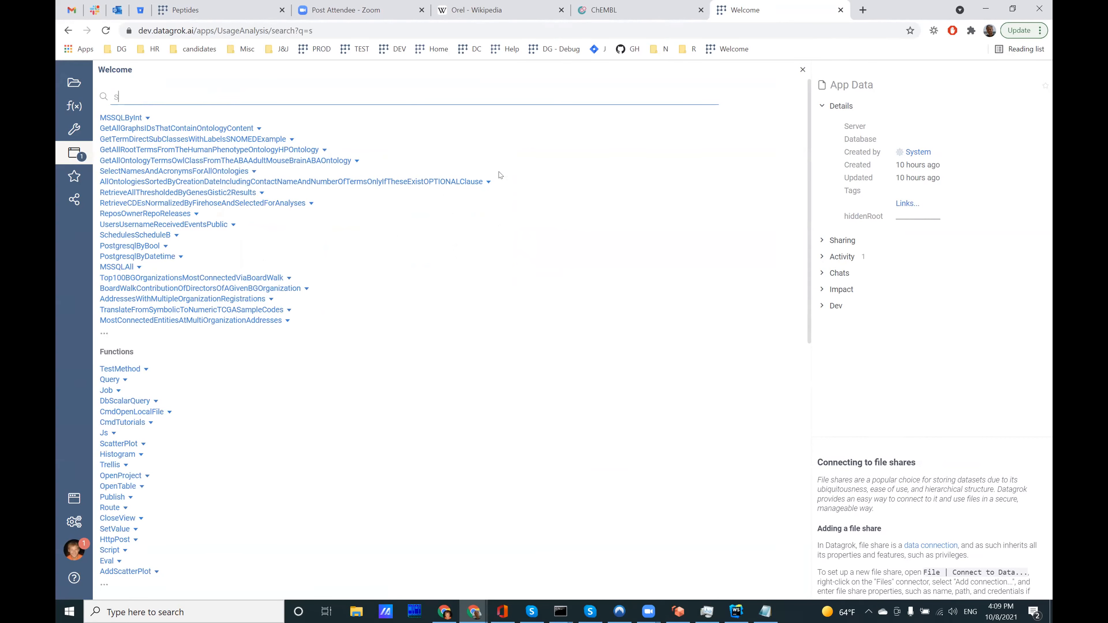
{"action": "type", "text": "k"}
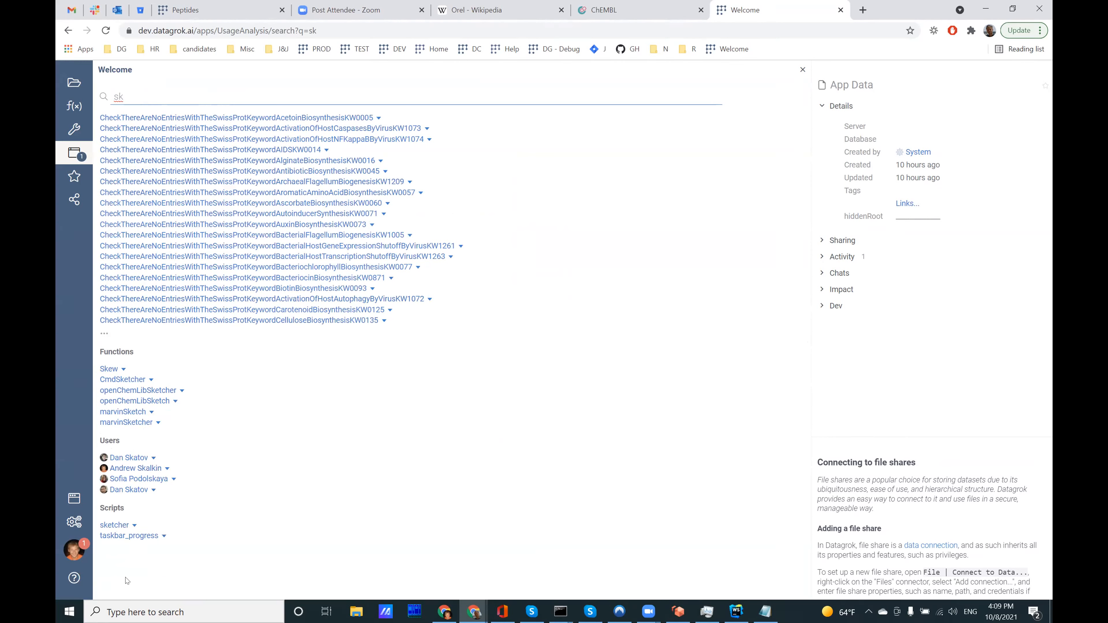
{"action": "left_click", "coordinate": [128, 458]}
{"action": "left_click", "coordinate": [135, 469]}
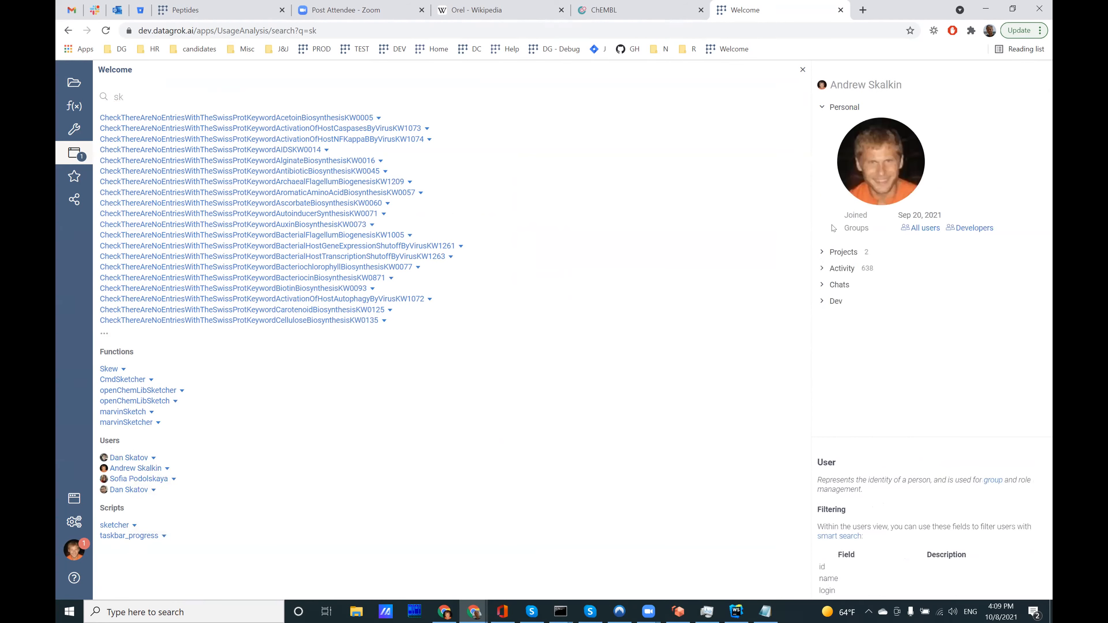
{"action": "left_click", "coordinate": [131, 490]}
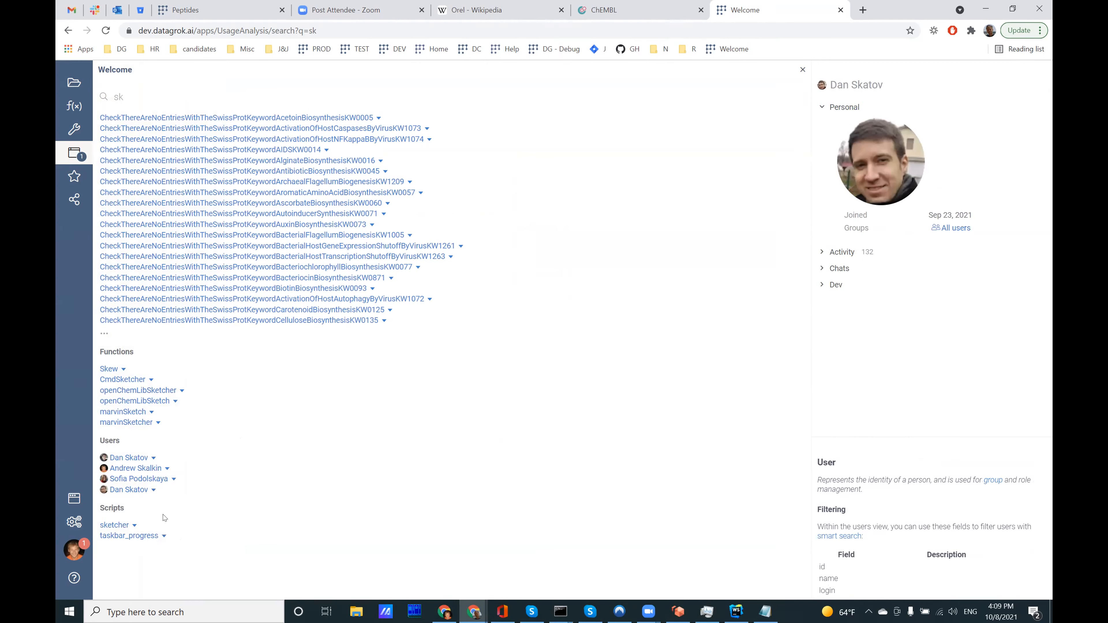
Step: Run the sketcher script, draw three linearly fused benzene rings, and close the sketcher
{"action": "left_click", "coordinate": [134, 525]}
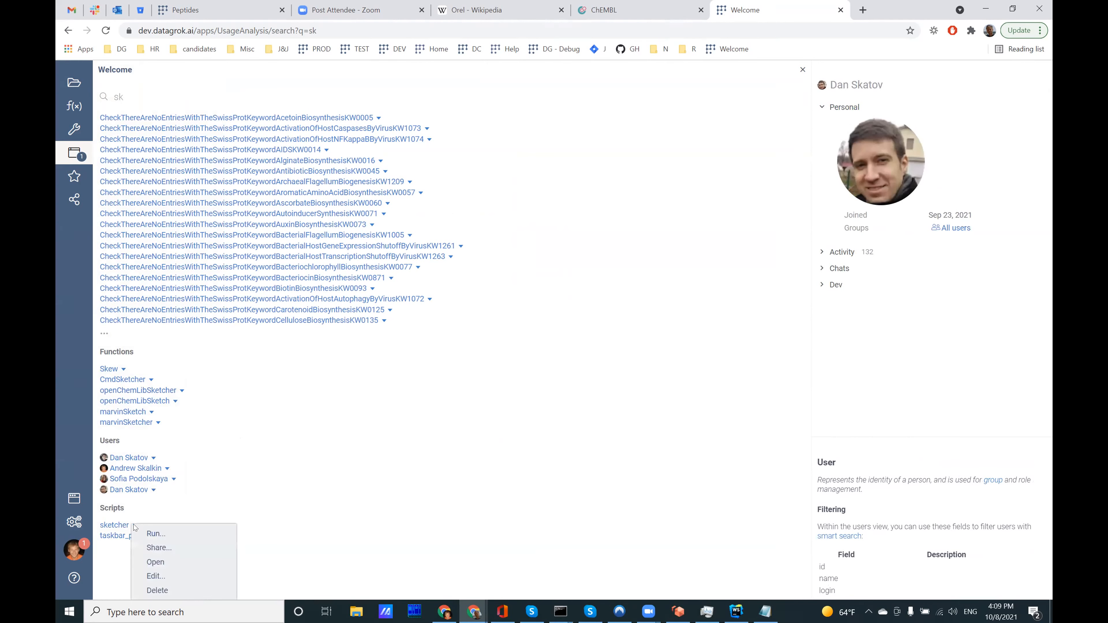
{"action": "left_click", "coordinate": [175, 534]}
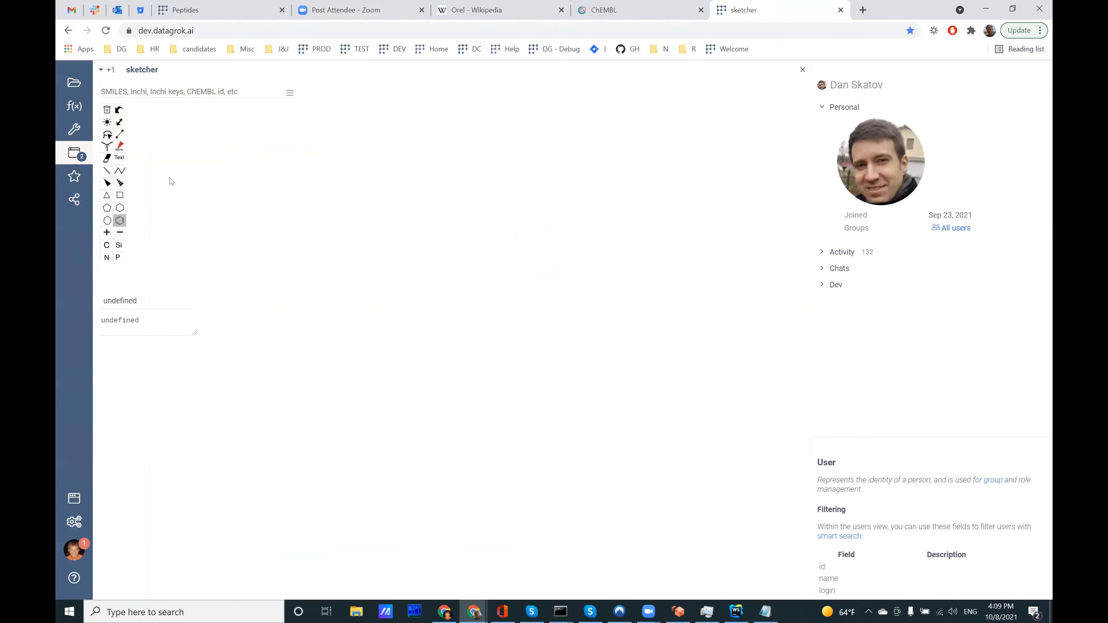
{"action": "left_click", "coordinate": [177, 181]}
{"action": "left_click", "coordinate": [190, 185]}
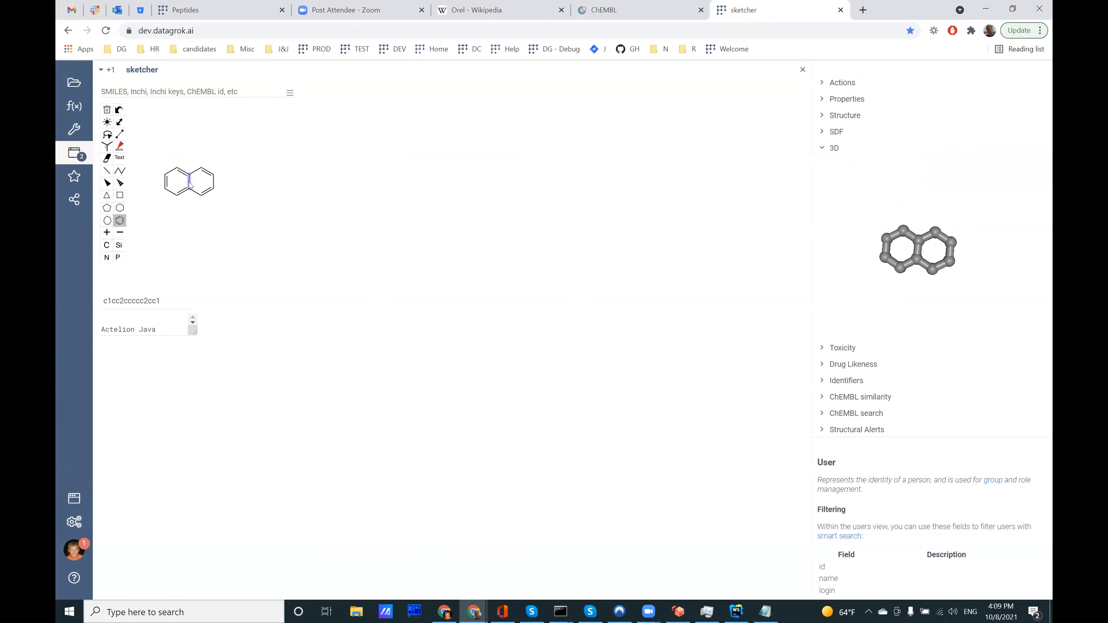
{"action": "left_click", "coordinate": [214, 181]}
{"action": "left_click", "coordinate": [802, 70]}
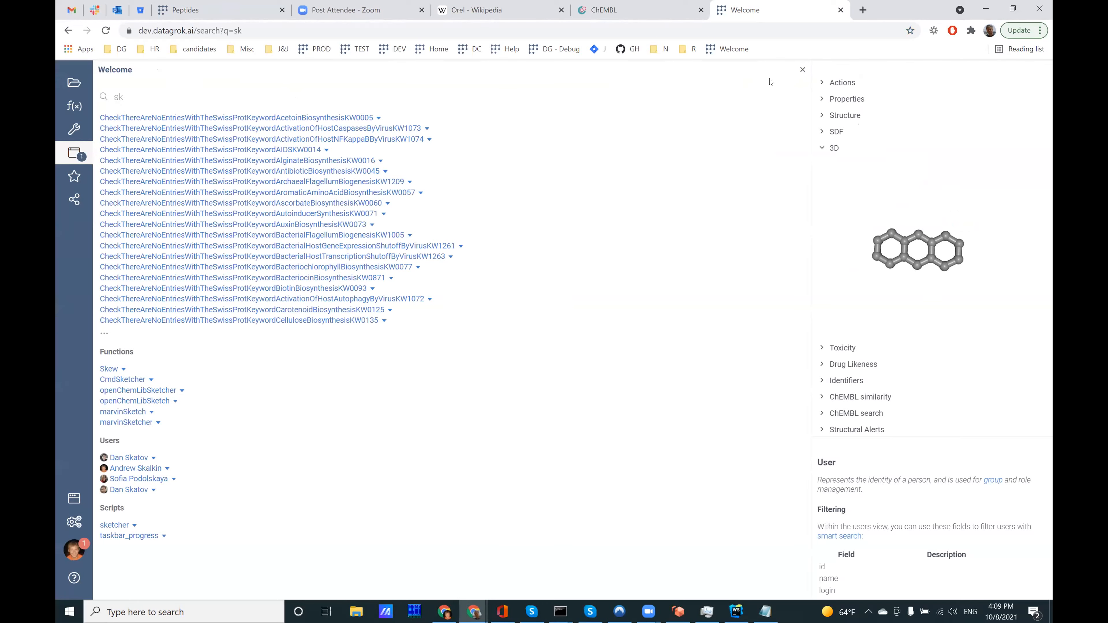
Step: Close the search results view and reload the platform from its root address, dev.datagrok.ai
{"action": "left_click", "coordinate": [801, 71]}
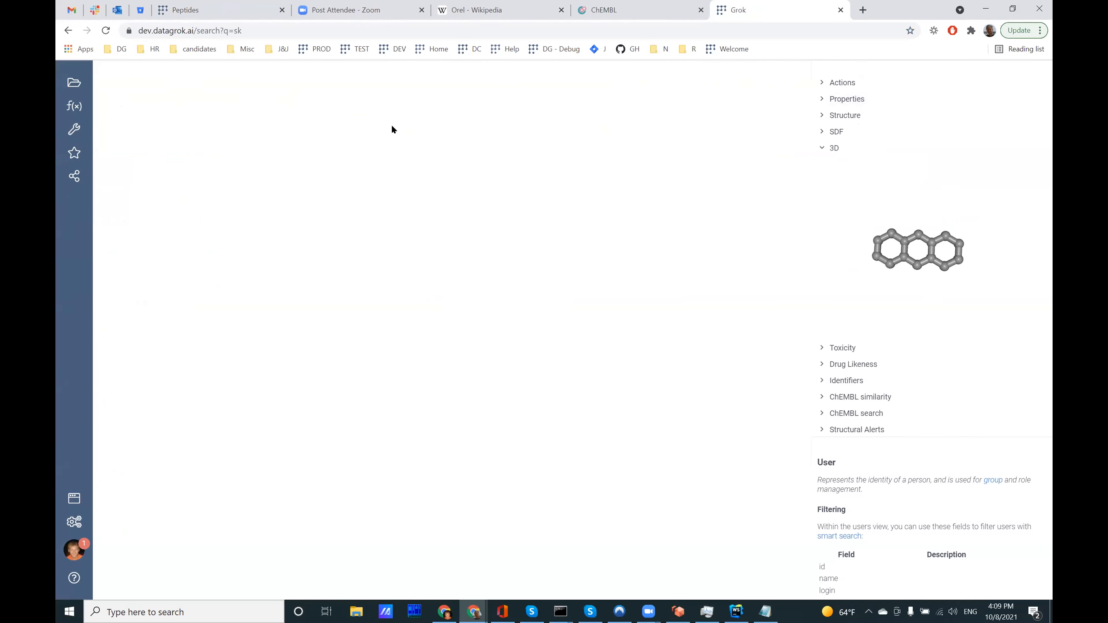
{"action": "left_click", "coordinate": [211, 30]}
{"action": "left_click", "coordinate": [236, 30]}
{"action": "left_click_drag", "start_coordinate": [221, 30], "coordinate": [428, 30]}
{"action": "key", "text": "BackSpace"}
{"action": "key", "text": "Return"}
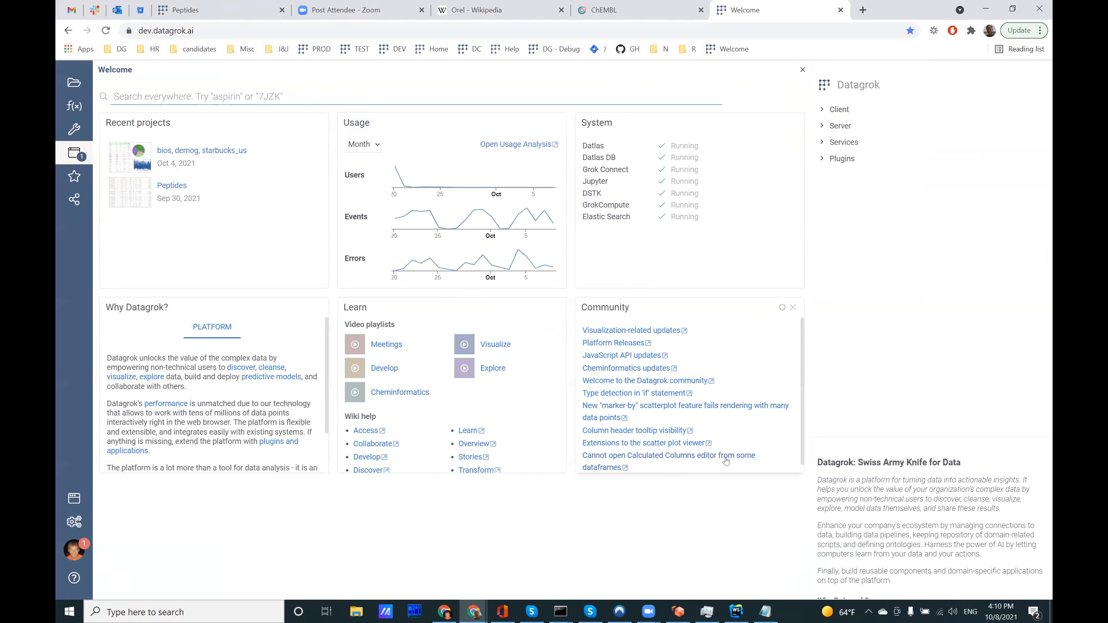
Step: Search everywhere for "aspirin", examine the embedded PubChem web result, and clear the search
{"action": "type", "text": "aspirin"}
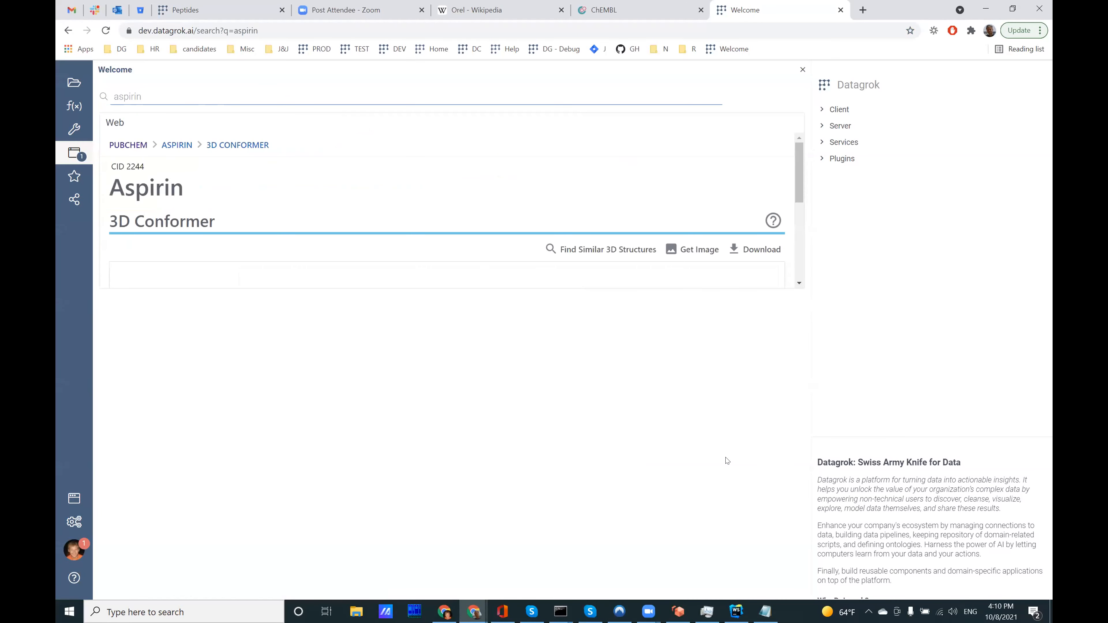
{"action": "left_click_drag", "start_coordinate": [796, 165], "coordinate": [450, 171]}
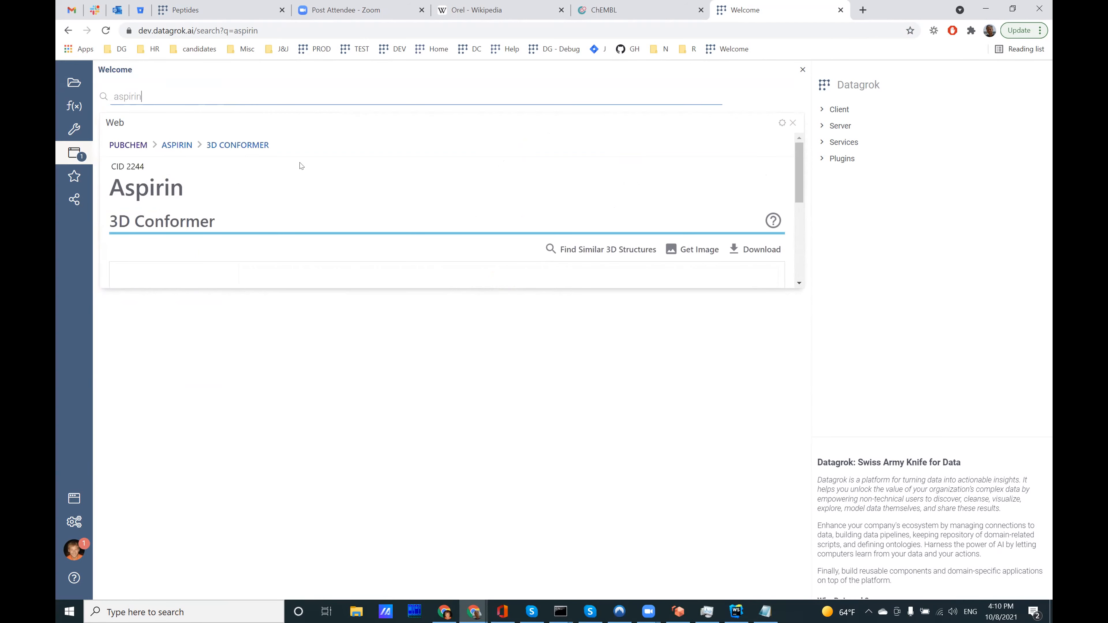
{"action": "mouse_move", "coordinate": [797, 180]}
{"action": "left_mouse_down"}
{"action": "mouse_move", "coordinate": [797, 203]}
{"action": "mouse_move", "coordinate": [796, 168]}
{"action": "left_mouse_up"}
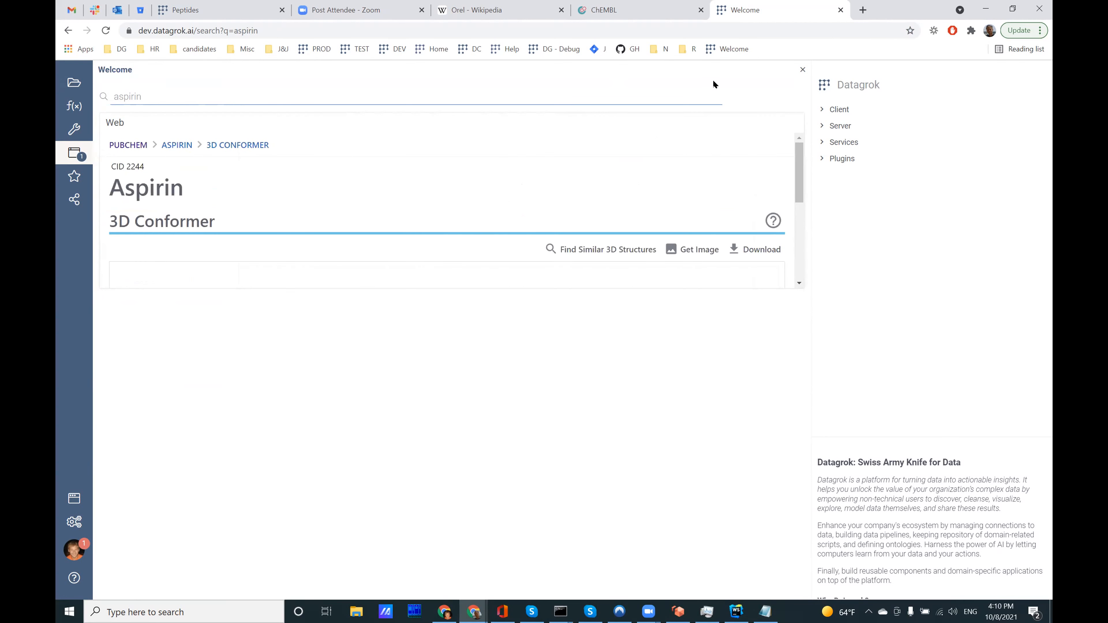
{"action": "left_click_drag", "start_coordinate": [188, 97], "coordinate": [60, 99]}
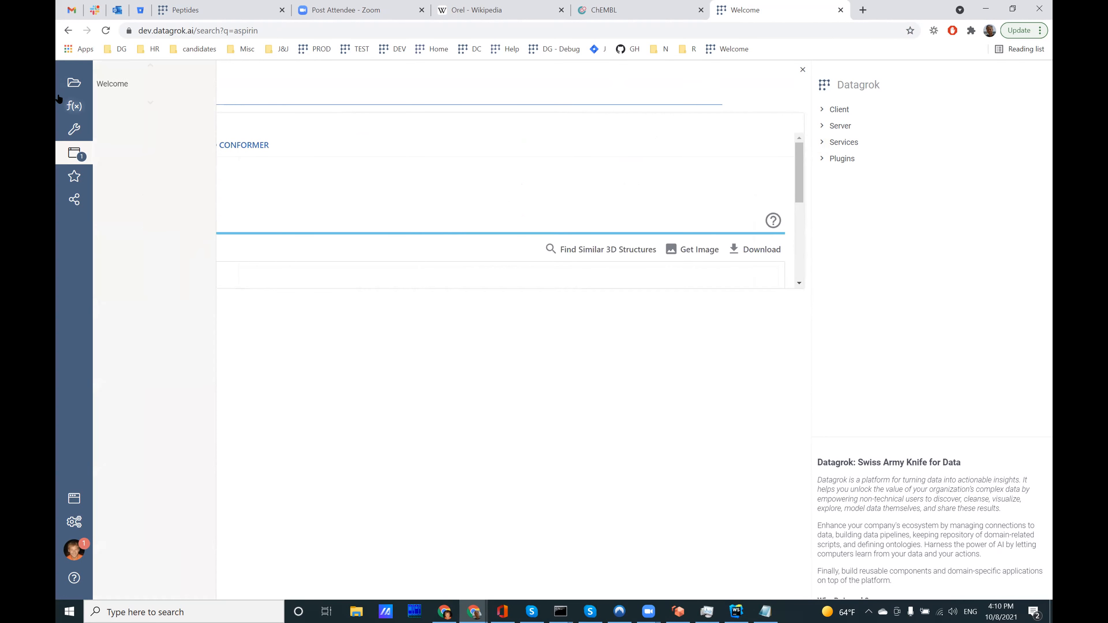
{"action": "key", "text": "BackSpace"}
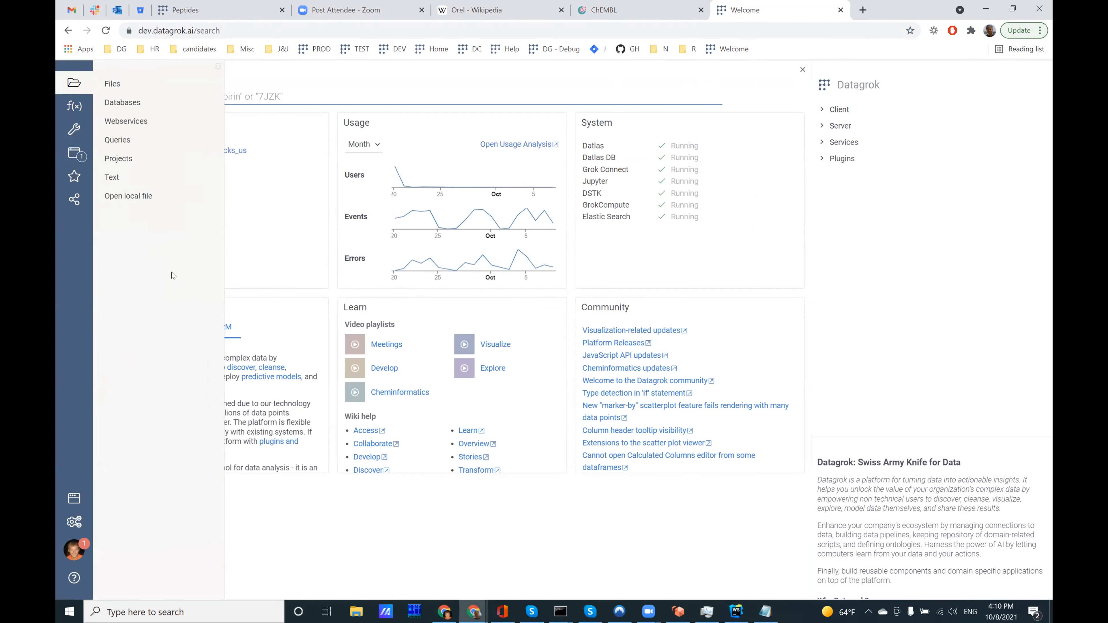
Step: Browse the files to App Data / PowerPack / search-templates and open a preview of chembl.json
{"action": "left_click", "coordinate": [151, 89]}
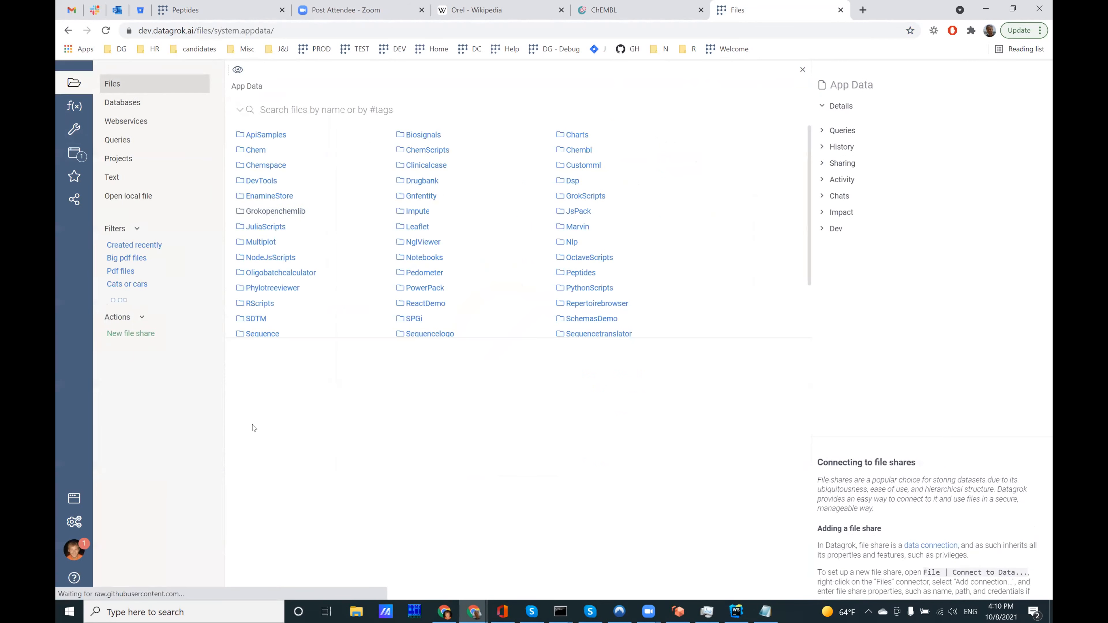
{"action": "scroll", "coordinate": [153, 425], "scroll_direction": "down", "scroll_amount": 1}
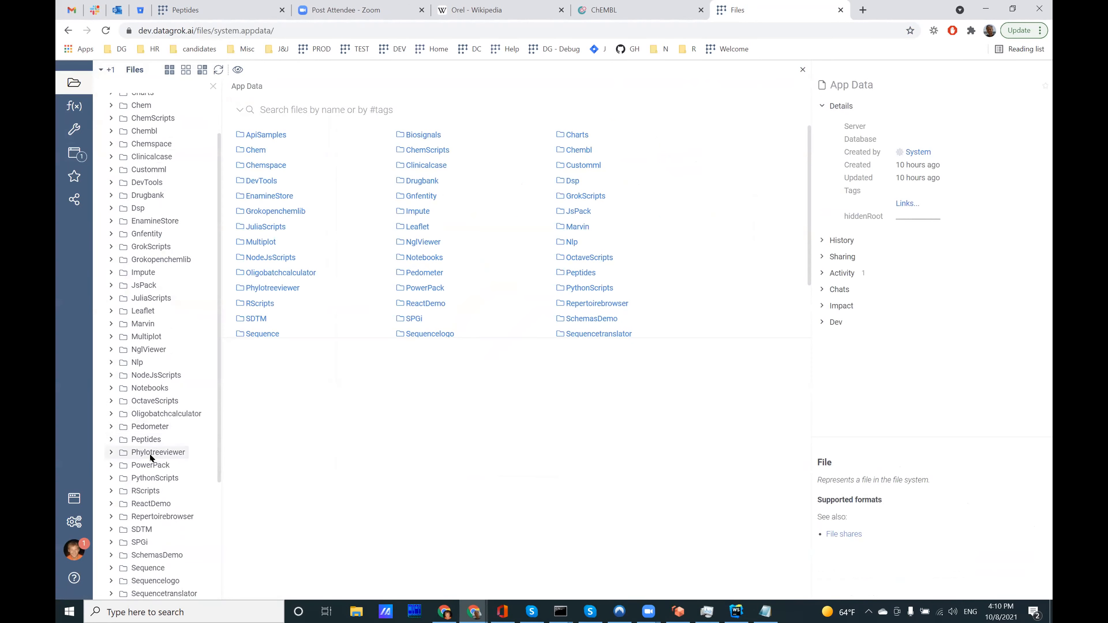
{"action": "left_click", "coordinate": [111, 466]}
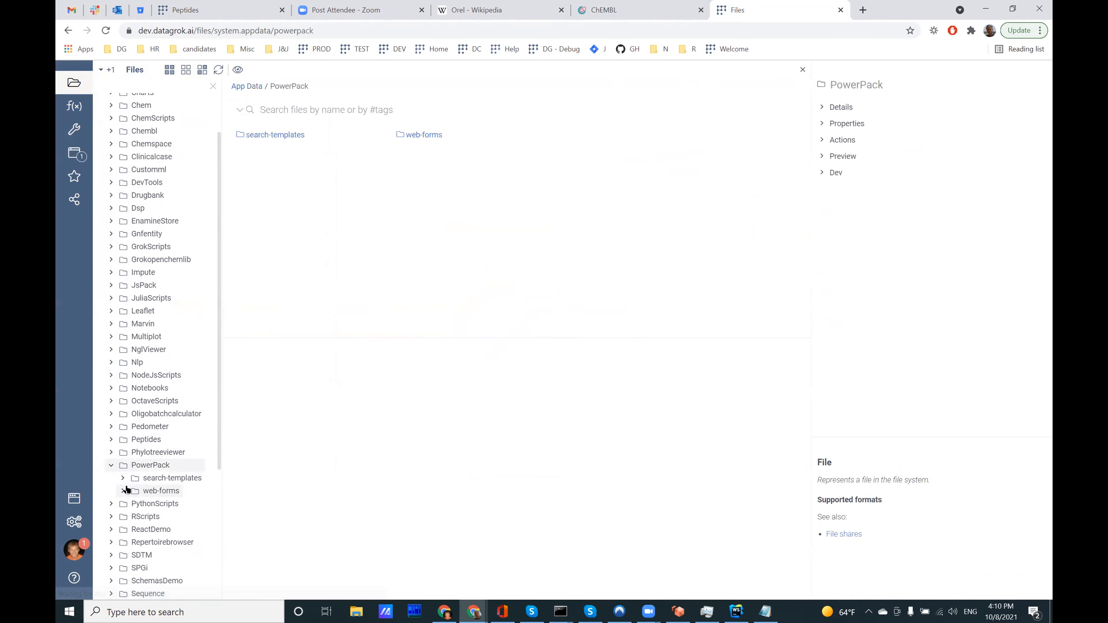
{"action": "left_click", "coordinate": [123, 478]}
{"action": "left_click", "coordinate": [176, 491]}
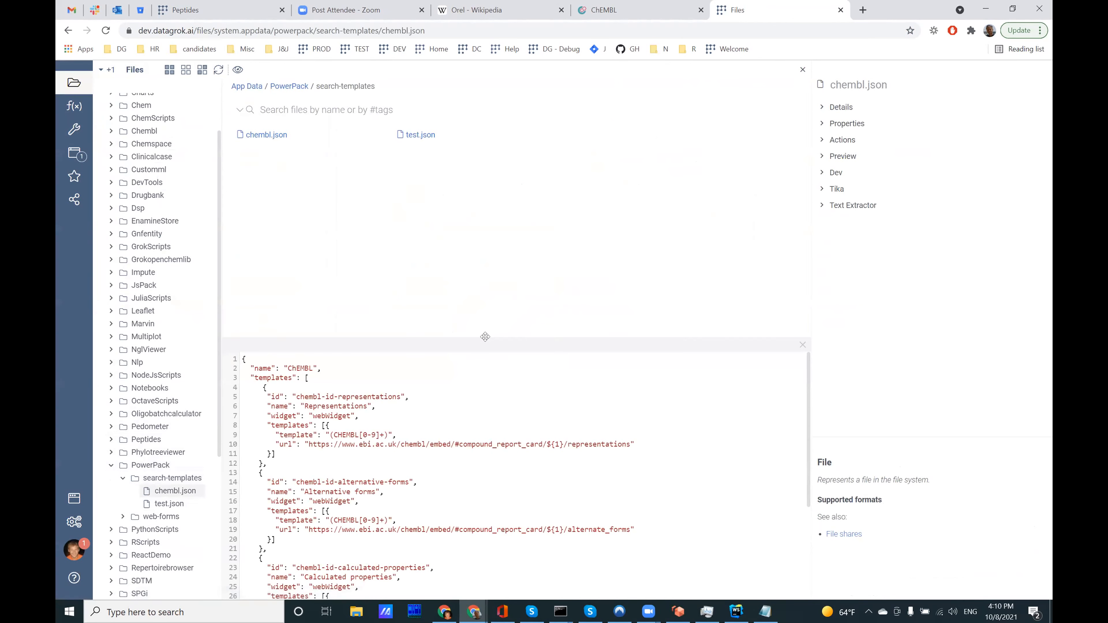
Step: Enlarge the chembl.json preview and examine the first template definition, Representations, including its ID pattern
{"action": "left_click_drag", "start_coordinate": [489, 333], "coordinate": [495, 303]}
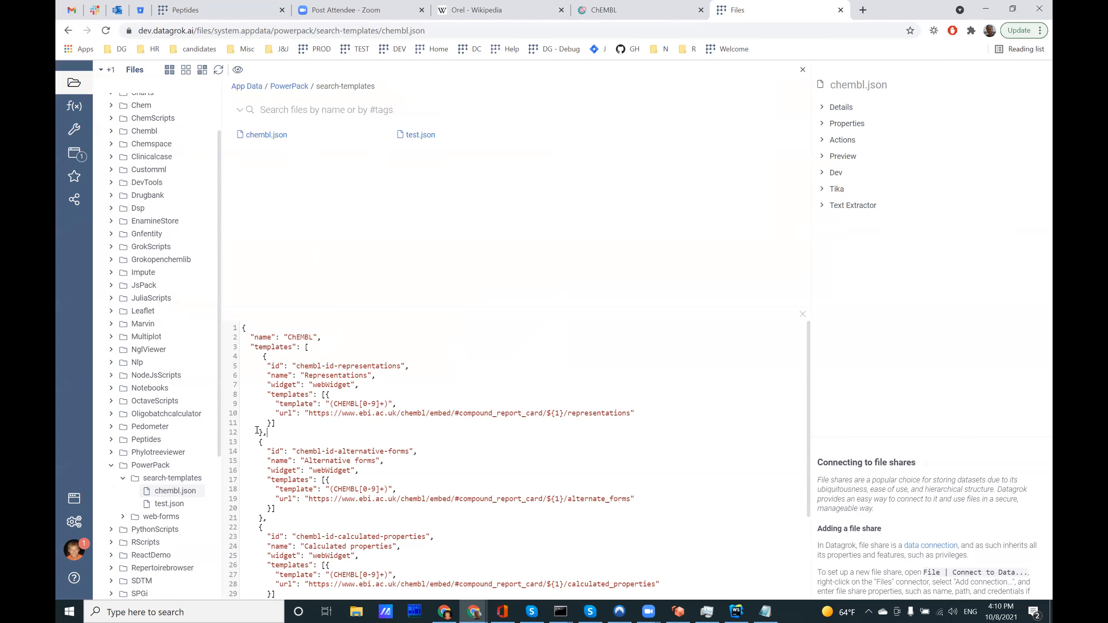
{"action": "left_click_drag", "start_coordinate": [268, 430], "coordinate": [230, 350]}
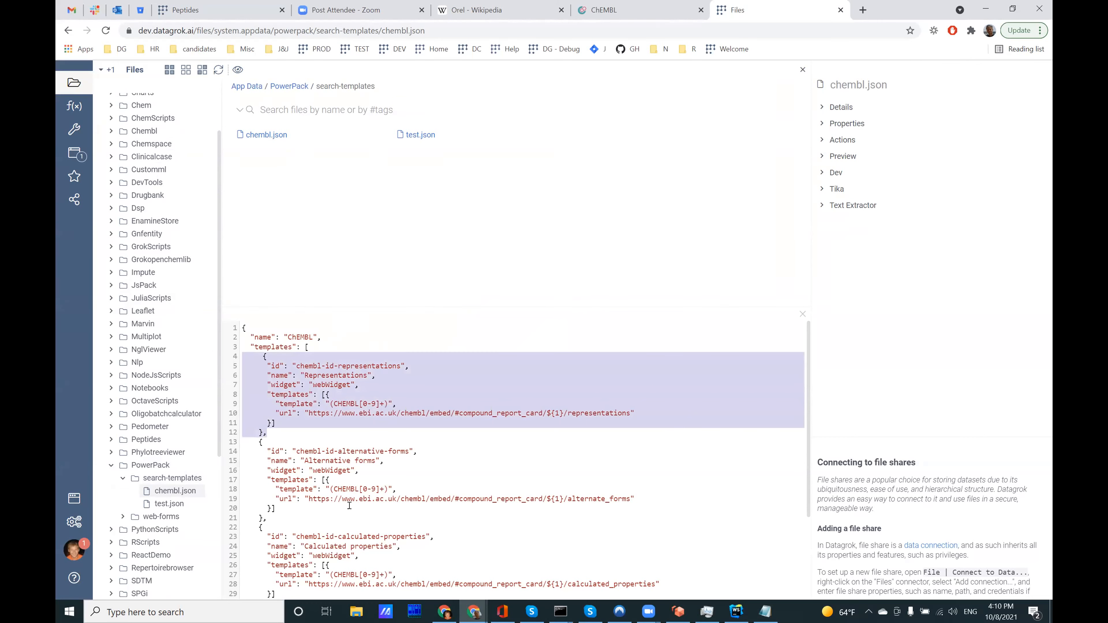
{"action": "left_click", "coordinate": [406, 417]}
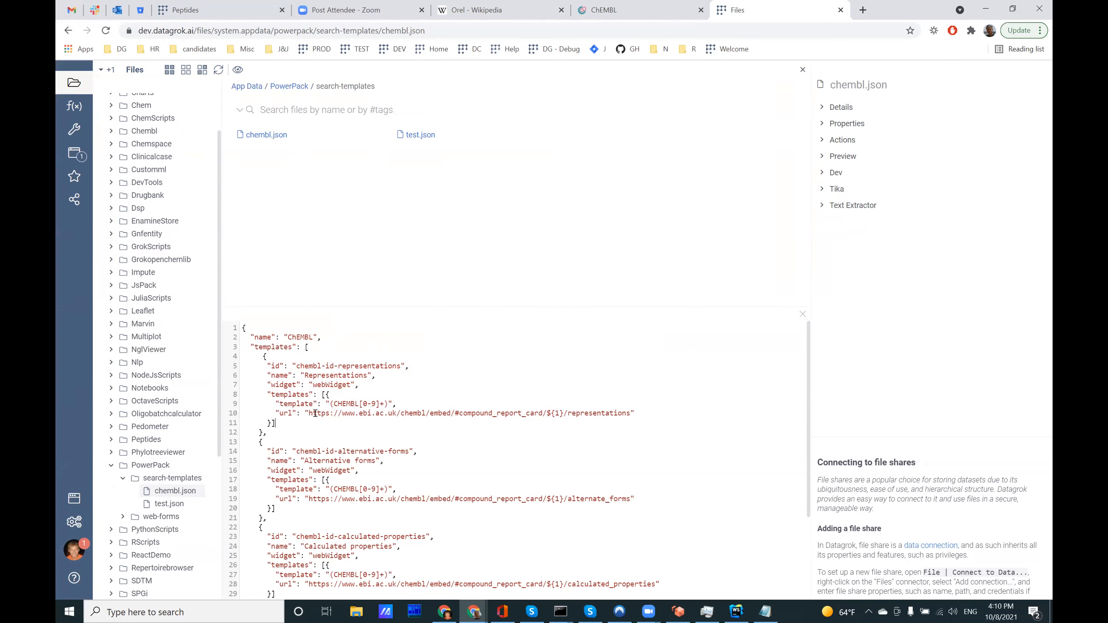
{"action": "left_click_drag", "start_coordinate": [330, 404], "coordinate": [386, 404]}
{"action": "left_click_drag", "start_coordinate": [267, 432], "coordinate": [215, 342]}
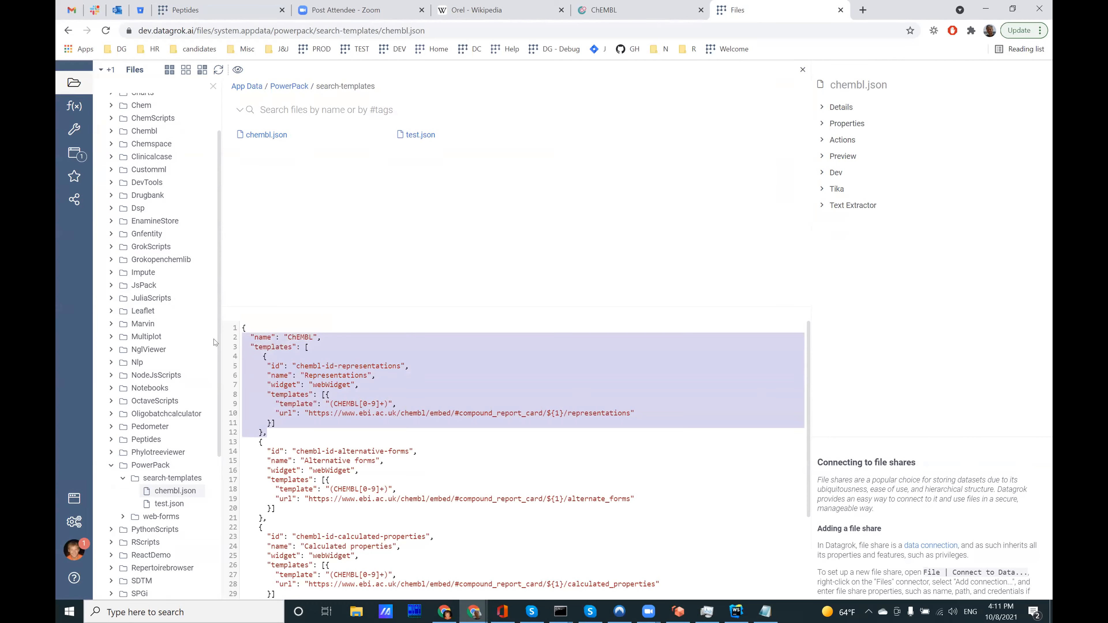
{"action": "left_click", "coordinate": [354, 359]}
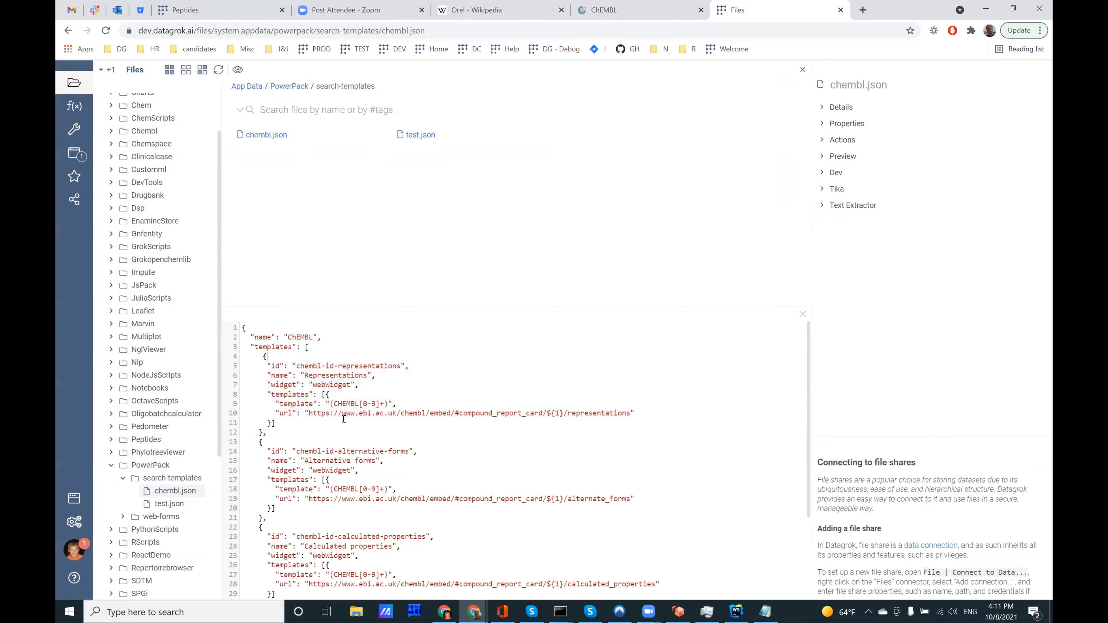
Step: Examine the Representations template's widget type, its pattern (CHEMBL[0-9]+), and the ${1} placeholder in its URL
{"action": "left_click_drag", "start_coordinate": [332, 403], "coordinate": [386, 403]}
{"action": "left_click", "coordinate": [393, 401]}
{"action": "left_click_drag", "start_coordinate": [333, 404], "coordinate": [384, 401]}
{"action": "left_click", "coordinate": [392, 401]}
{"action": "left_click_drag", "start_coordinate": [310, 382], "coordinate": [384, 401]}
{"action": "left_click", "coordinate": [321, 383]}
{"action": "left_click", "coordinate": [388, 401]}
{"action": "left_click_drag", "start_coordinate": [329, 401], "coordinate": [386, 401]}
{"action": "left_click", "coordinate": [330, 401]}
{"action": "left_click_drag", "start_coordinate": [330, 402], "coordinate": [387, 401]}
{"action": "left_click_drag", "start_coordinate": [552, 413], "coordinate": [560, 412]}
Step: Switch to Notepad, select the compound identifier CHEMBL3989817, and return to the browser
{"action": "left_click", "coordinate": [765, 612]}
{"action": "left_click_drag", "start_coordinate": [472, 423], "coordinate": [374, 420]}
{"action": "key", "text": "ctrl+c"}
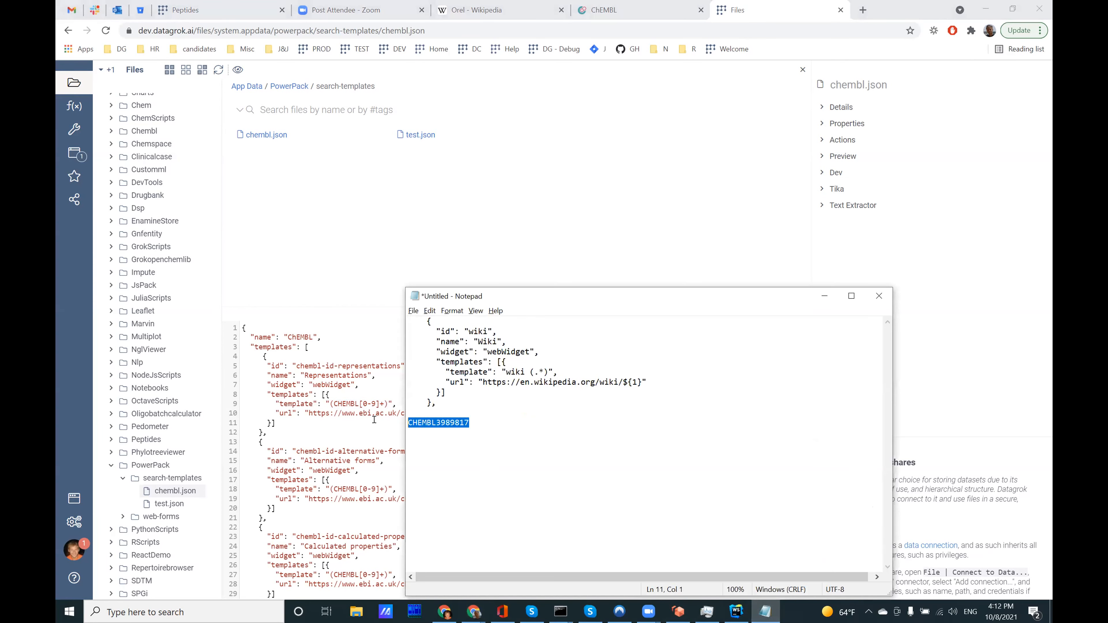
{"action": "left_click", "coordinate": [433, 238]}
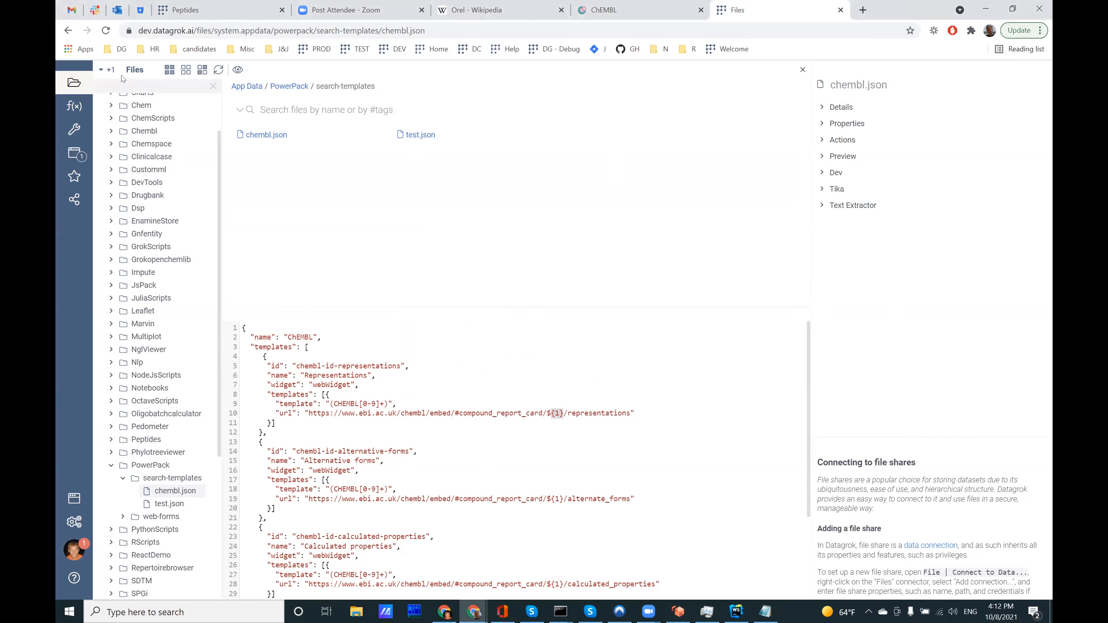
Step: Switch to the Welcome view and search everywhere for CHEMBL3989817
{"action": "left_click", "coordinate": [106, 70]}
{"action": "left_click", "coordinate": [129, 87]}
{"action": "left_click", "coordinate": [207, 98]}
{"action": "key", "text": "ctrl+v"}
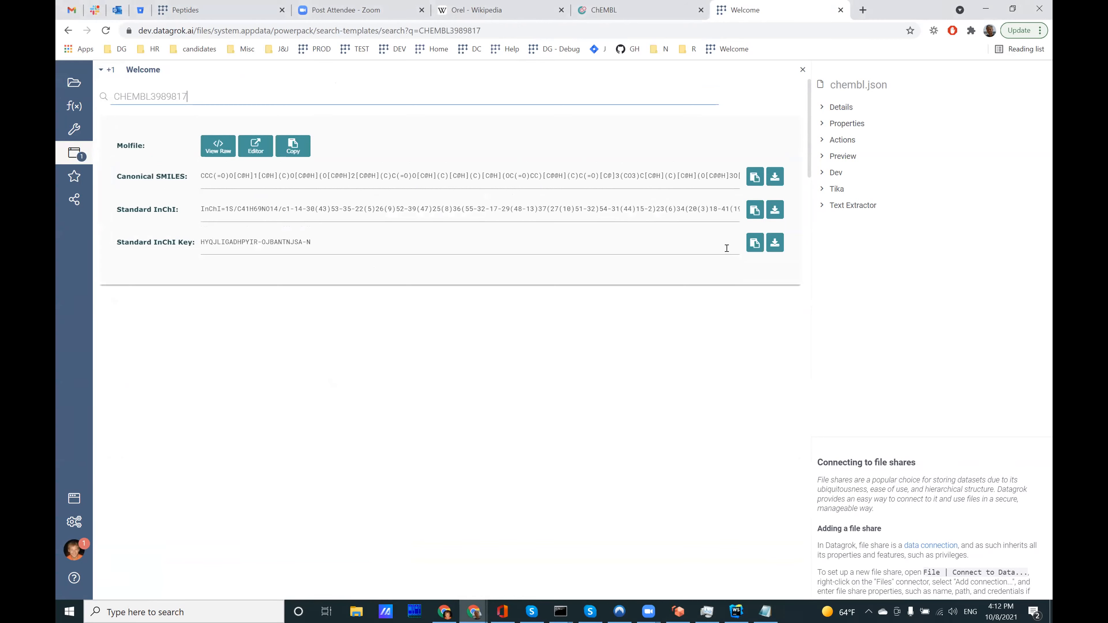
Step: Compare the chembl.json templates with the representations, alternative forms and calculated properties widgets in the CHEMBL3989817 search results
{"action": "left_click", "coordinate": [103, 72]}
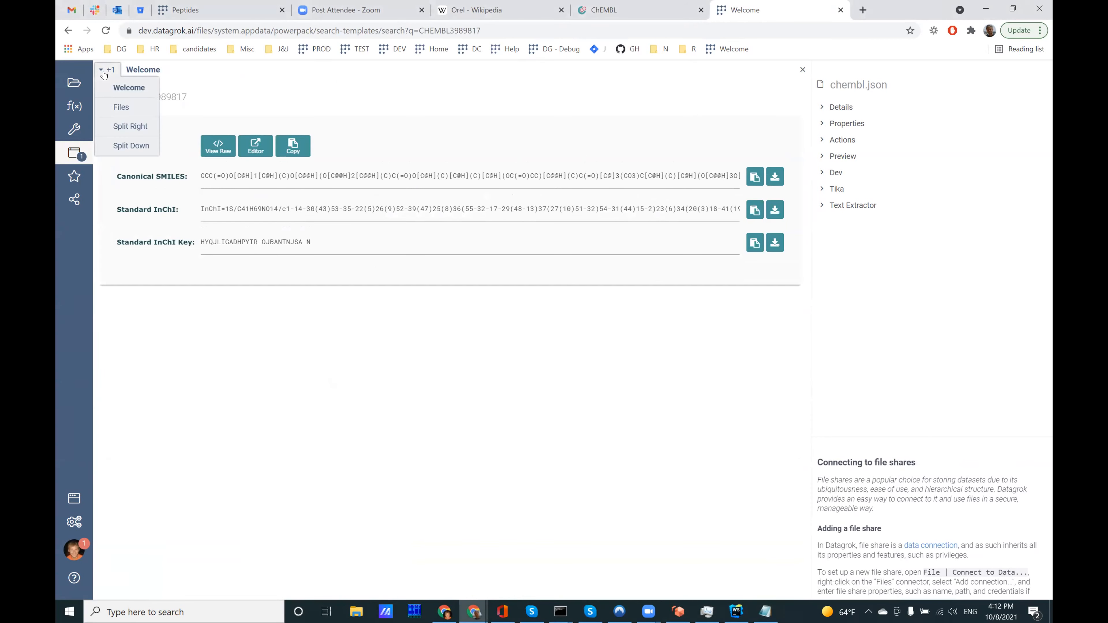
{"action": "left_click", "coordinate": [114, 108]}
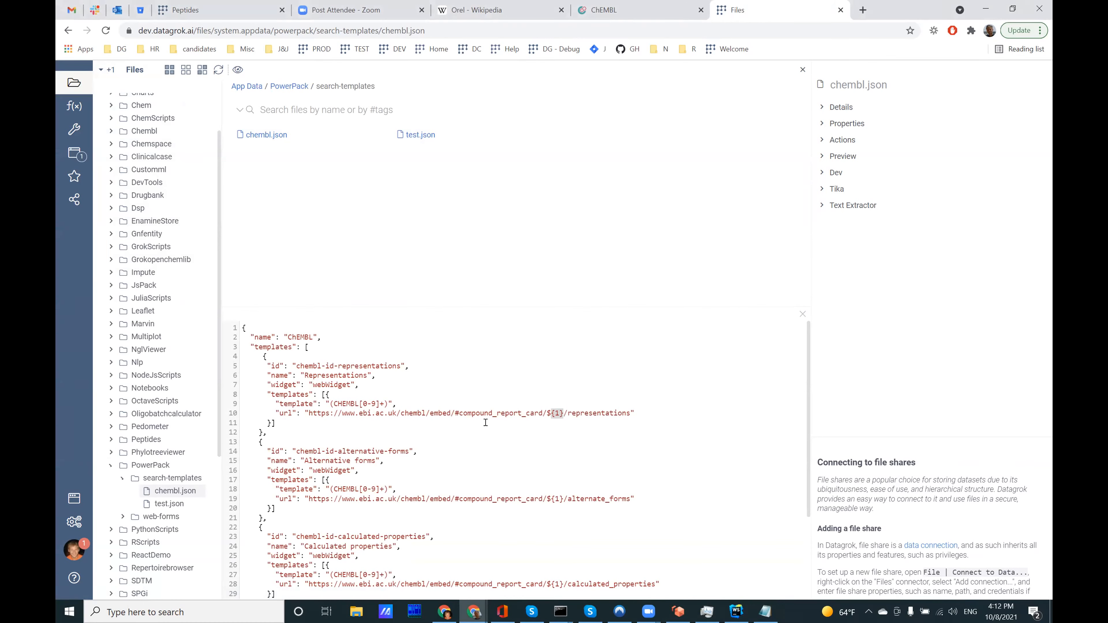
{"action": "left_click", "coordinate": [107, 69]}
{"action": "left_click", "coordinate": [123, 86]}
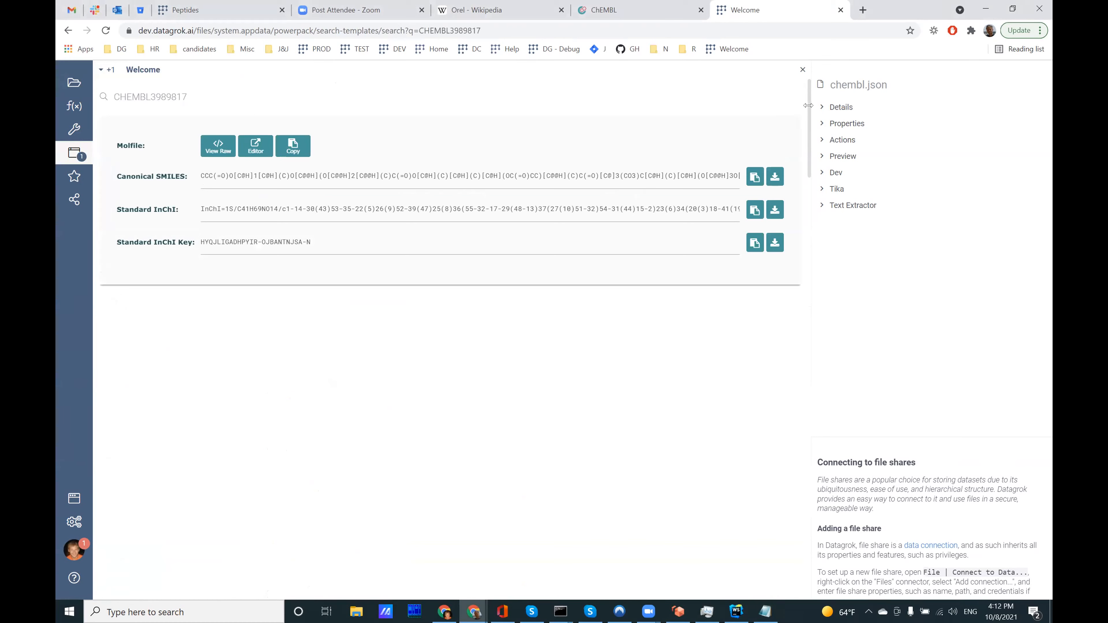
{"action": "scroll", "coordinate": [787, 185], "scroll_direction": "down", "scroll_amount": 10}
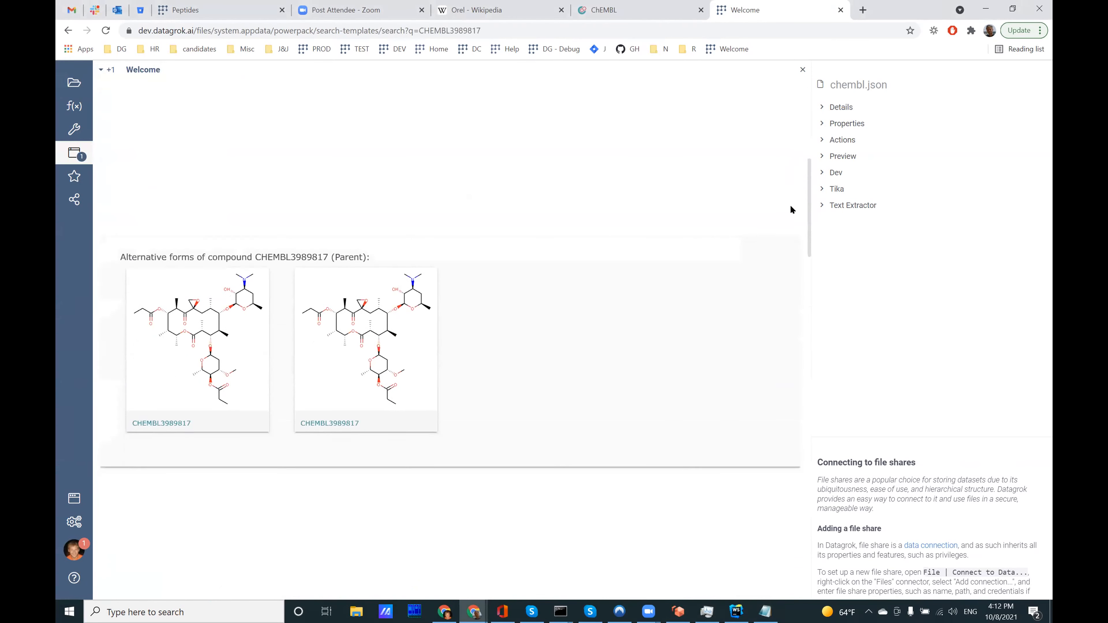
{"action": "scroll", "coordinate": [790, 223], "scroll_direction": "down", "scroll_amount": 10}
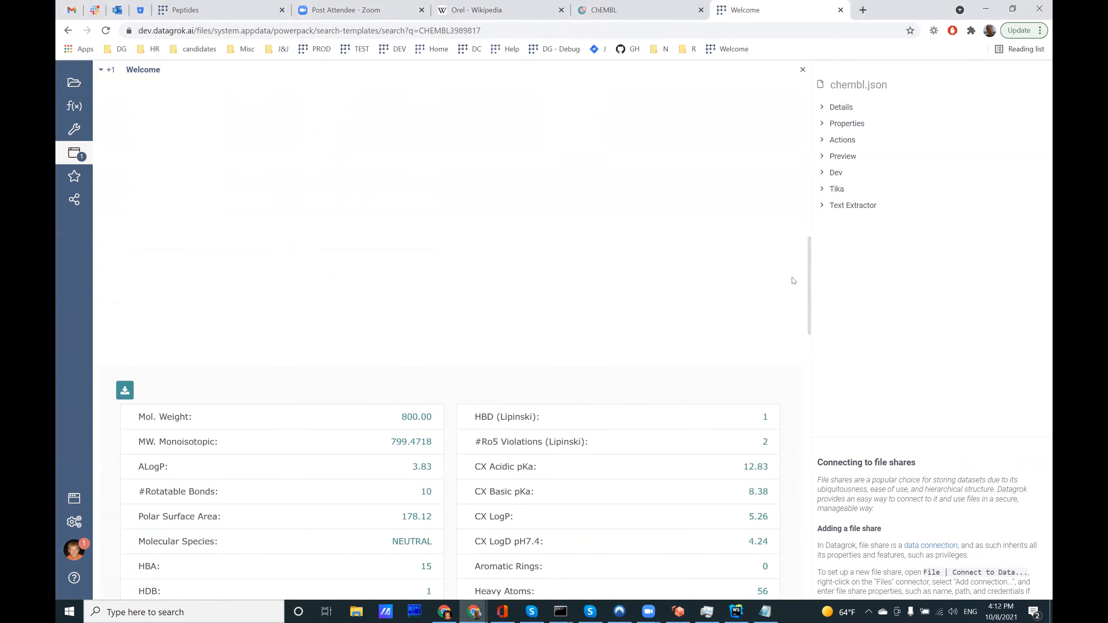
{"action": "left_click_drag", "start_coordinate": [807, 274], "coordinate": [780, 81]}
{"action": "right_click", "coordinate": [755, 176]}
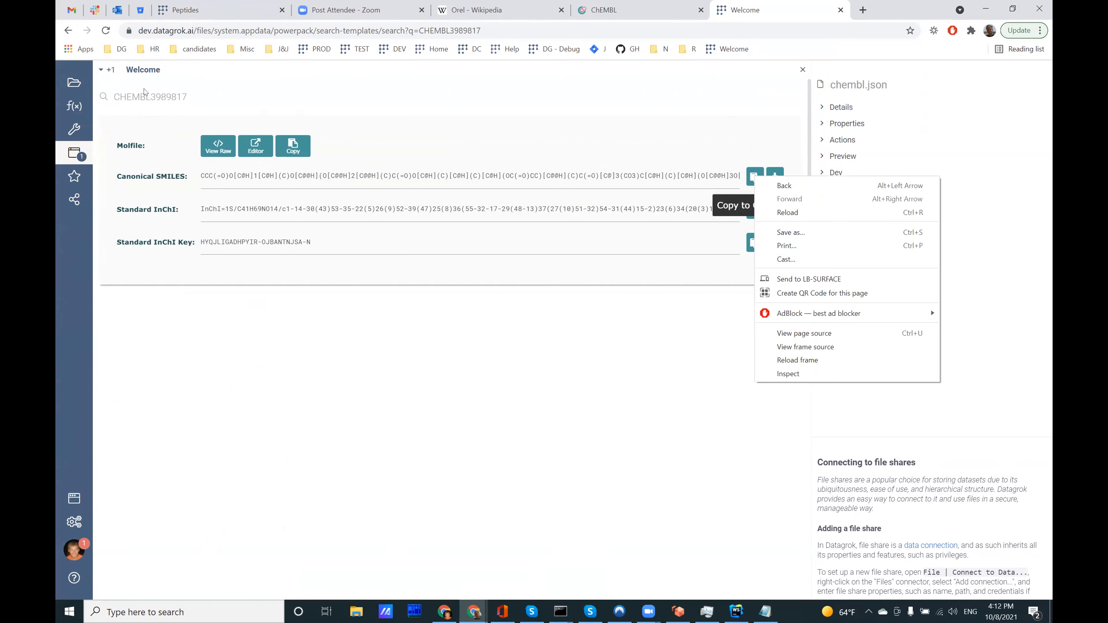
Step: Copy the wiki template definition from Notepad and insert it as the first entry of the templates list in chembl.json
{"action": "left_click", "coordinate": [102, 69]}
{"action": "left_click", "coordinate": [124, 106]}
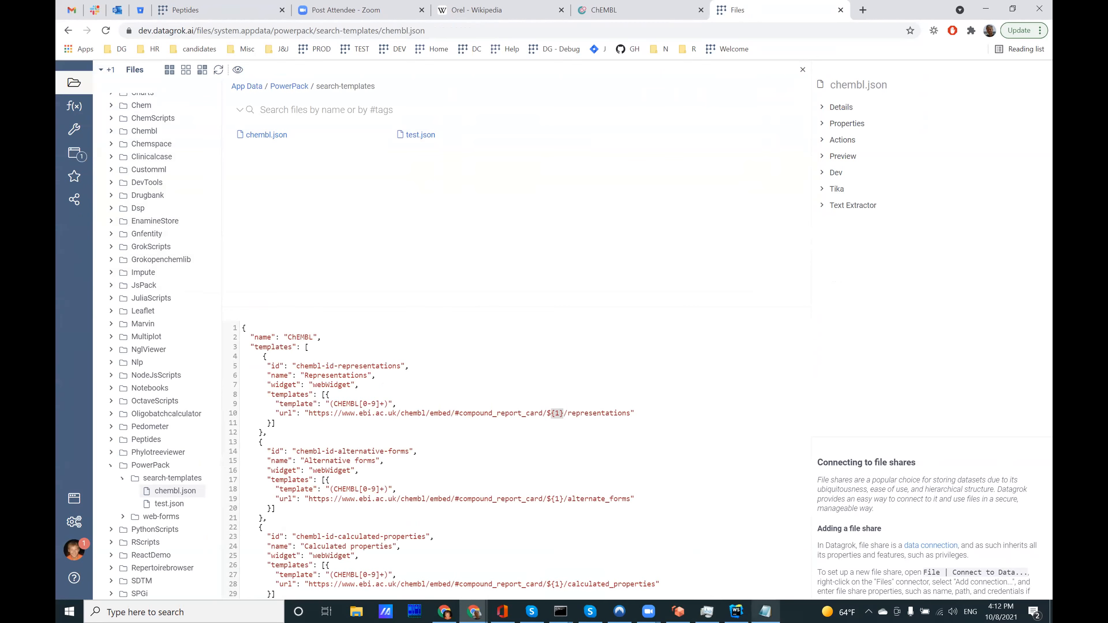
{"action": "left_click", "coordinate": [765, 611]}
{"action": "left_click_drag", "start_coordinate": [431, 405], "coordinate": [327, 304]}
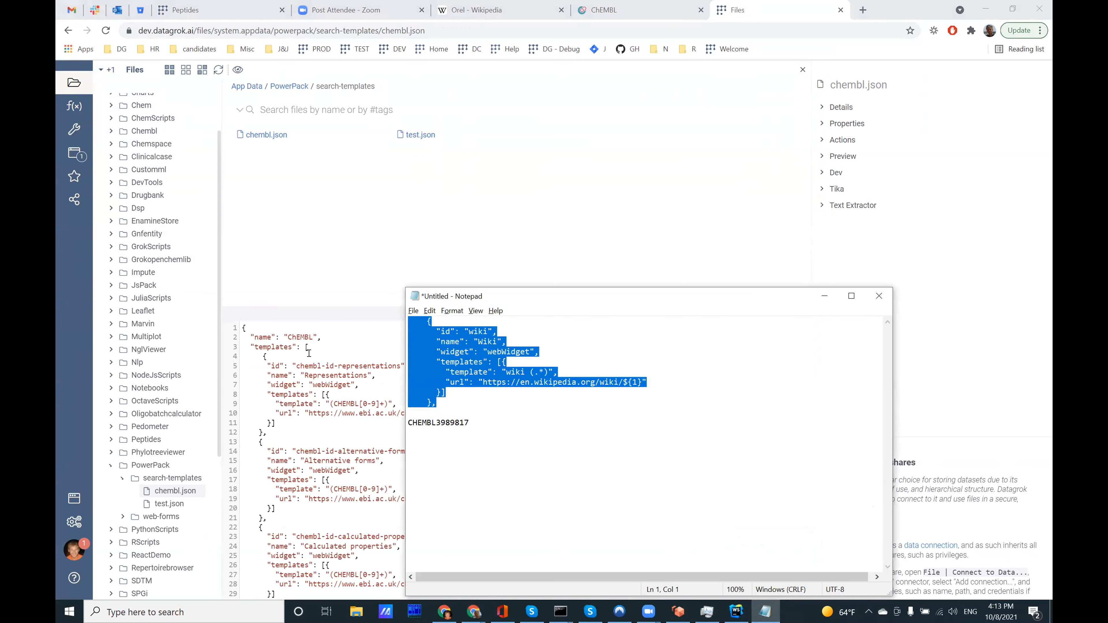
{"action": "left_click", "coordinate": [331, 340]}
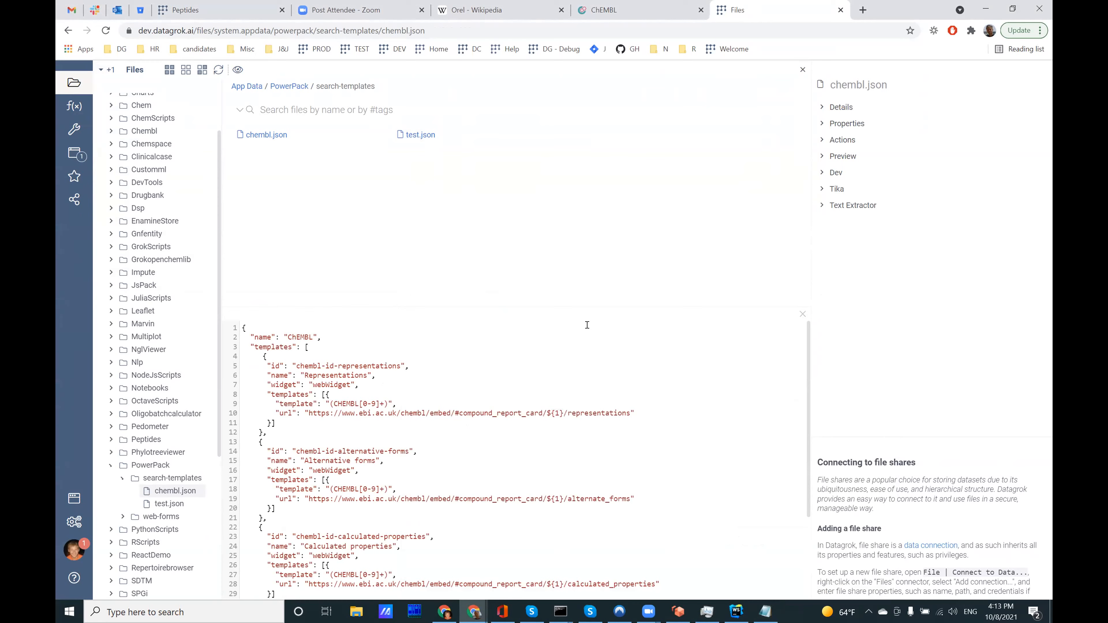
{"action": "key", "text": "Return"}
{"action": "key", "text": "Return"}
{"action": "key", "text": "ctrl+v"}
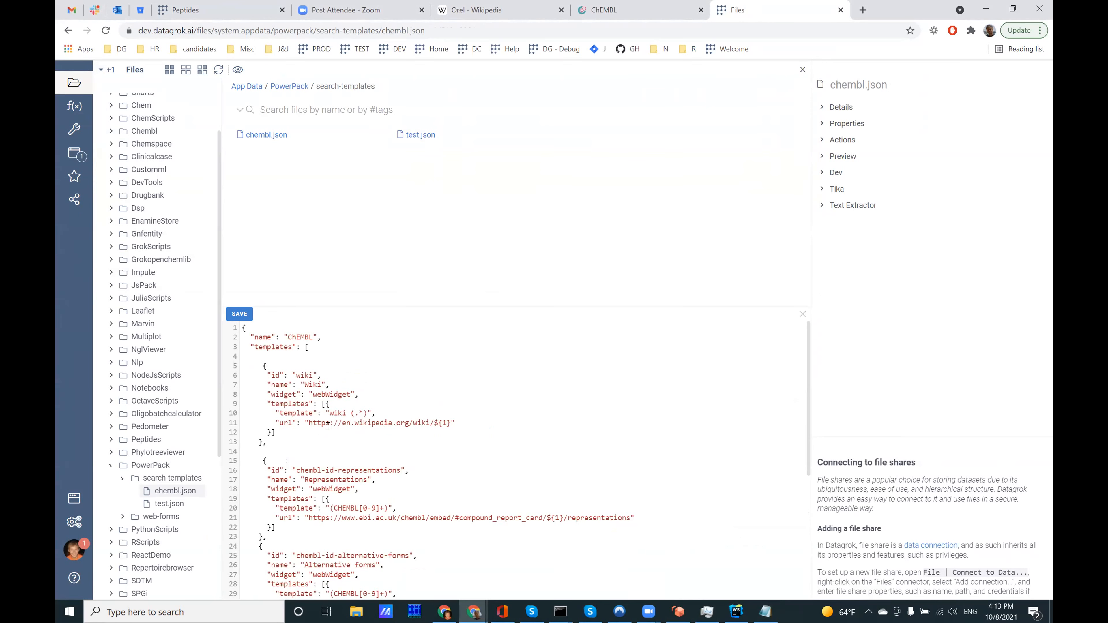
Step: Examine the wiki template's pattern, wiki (.*), its webWidget type and its Wikipedia URL with the ${1} placeholder
{"action": "left_click_drag", "start_coordinate": [325, 409], "coordinate": [366, 408]}
{"action": "left_click", "coordinate": [378, 409]}
{"action": "left_click_drag", "start_coordinate": [329, 410], "coordinate": [347, 410]}
{"action": "left_click_drag", "start_coordinate": [350, 413], "coordinate": [366, 413]}
{"action": "left_click_drag", "start_coordinate": [309, 393], "coordinate": [350, 391]}
{"action": "left_click_drag", "start_coordinate": [280, 426], "coordinate": [475, 423]}
{"action": "left_click", "coordinate": [475, 422]}
Step: Save chembl.json and test the new template by searching for "wiki chair" in the Welcome view
{"action": "left_click", "coordinate": [239, 314]}
{"action": "left_click", "coordinate": [107, 70]}
{"action": "left_click", "coordinate": [122, 91]}
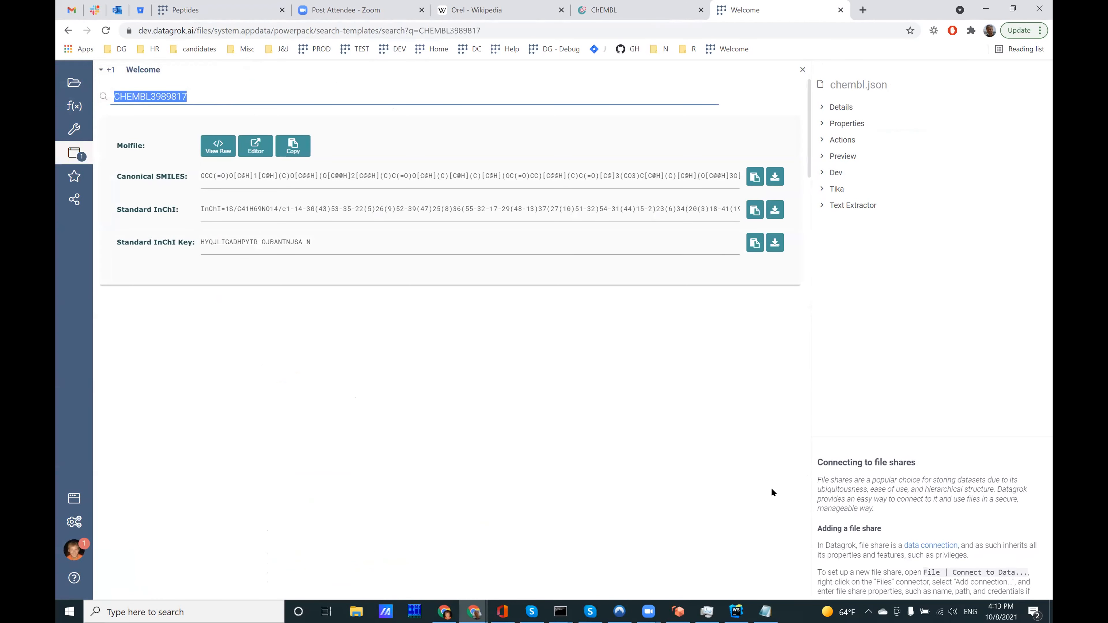
{"action": "type", "text": "wiki"}
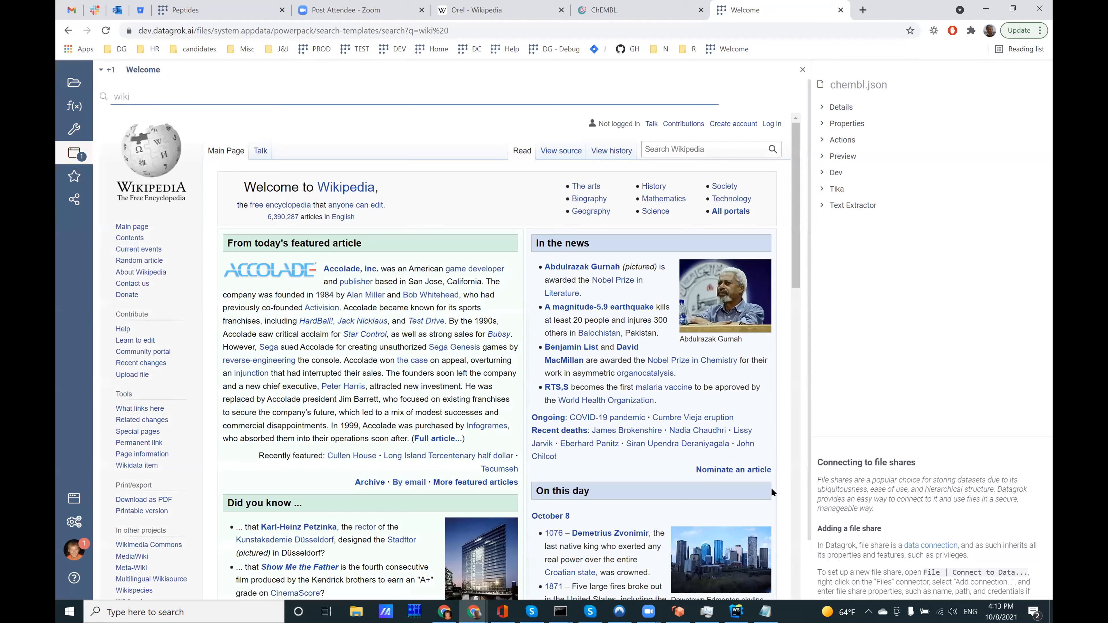
{"action": "type", "text": "chair"}
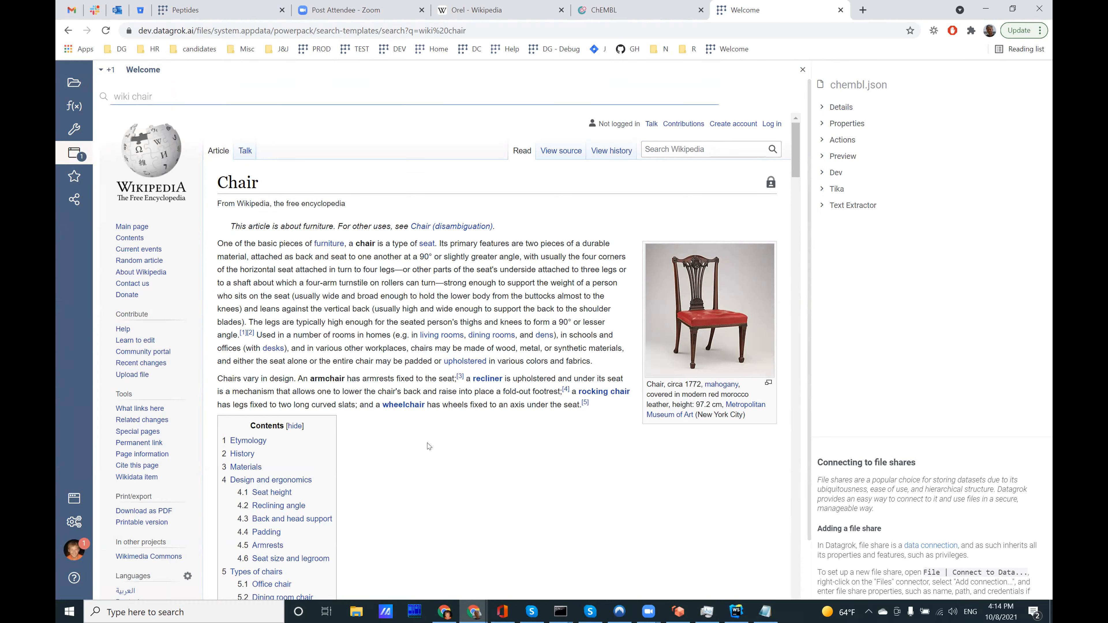
Step: Replace the wiki search with the expression 1 + 3 to evaluate it
{"action": "triple_click", "coordinate": [178, 93]}
{"action": "key", "text": "BackSpace"}
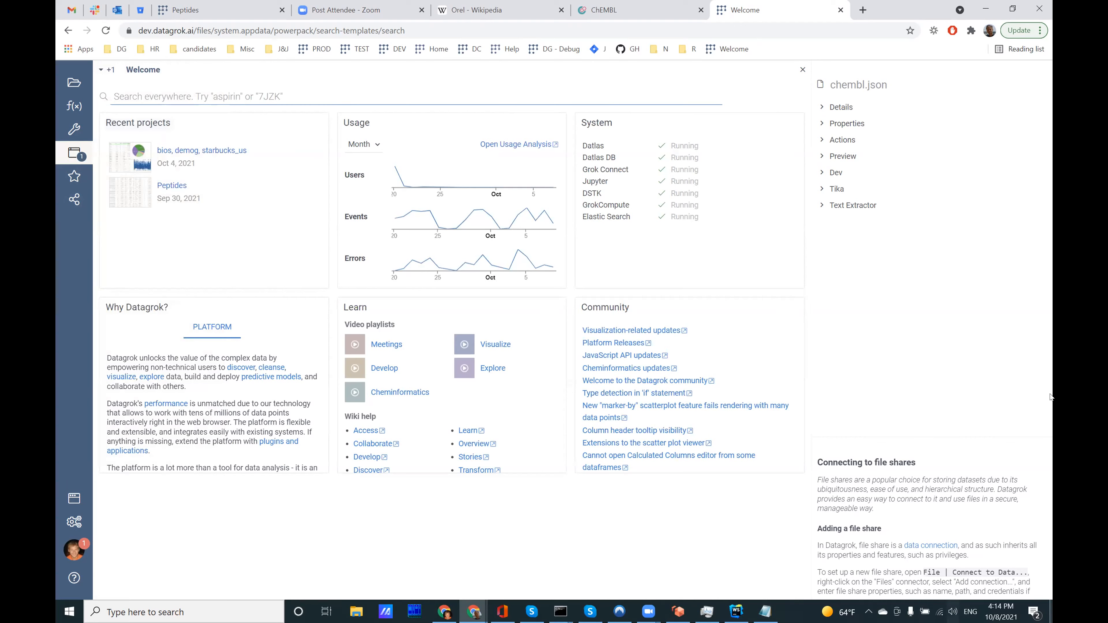
{"action": "type", "text": "1 + 3"}
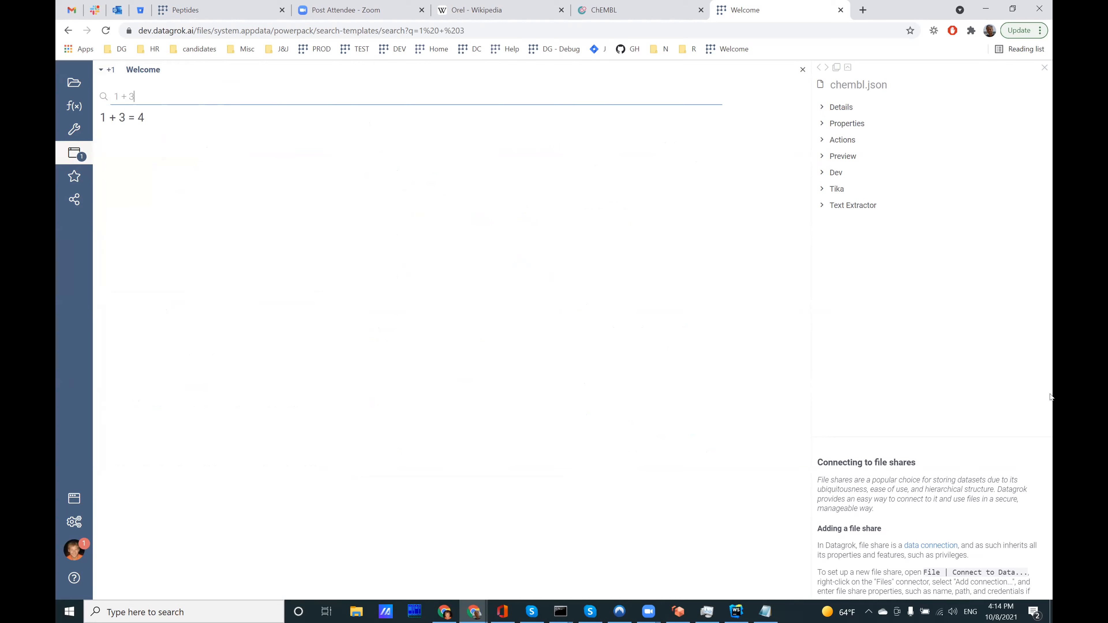
Step: Try to evaluate sin(5) in the search and clear the query
{"action": "key", "text": "shift+Left"}
{"action": "key", "text": "shift+Left"}
{"action": "key", "text": "shift+Left"}
{"action": "key", "text": "shift+Left"}
{"action": "key", "text": "shift+Left"}
{"action": "type", "text": "sin(x)"}
{"action": "key", "text": "BackSpace"}
{"action": "key", "text": "BackSpace"}
{"action": "type", "text": "5)"}
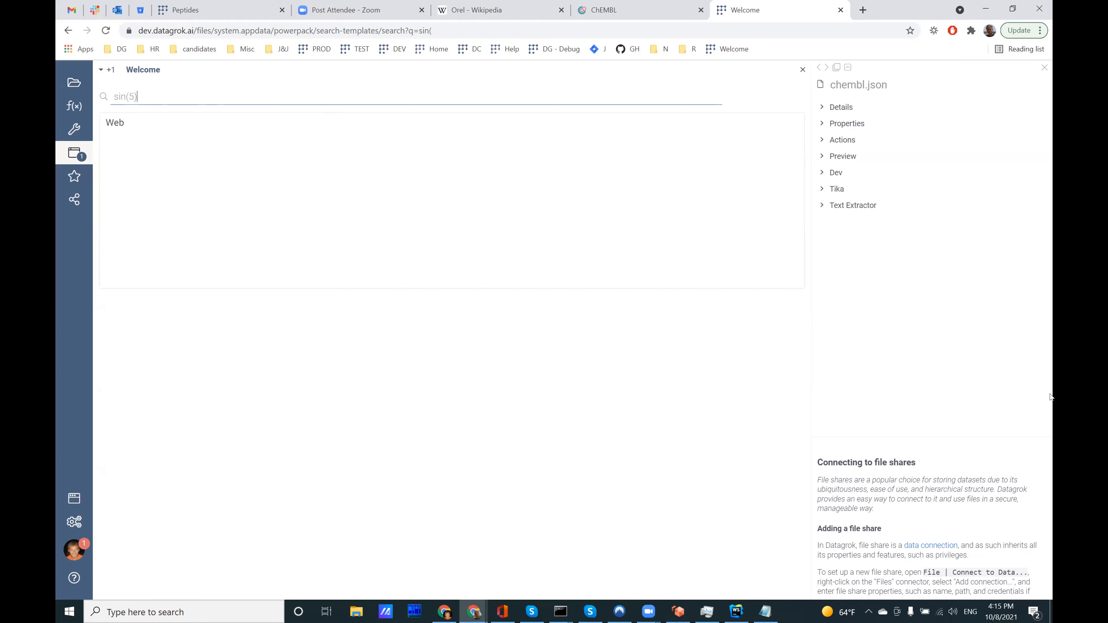
{"action": "key", "text": "BackSpace"}
{"action": "key", "text": "BackSpace"}
{"action": "key", "text": "BackSpace"}
{"action": "key", "text": "BackSpace"}
{"action": "key", "text": "BackSpace"}
{"action": "key", "text": "BackSpace"}
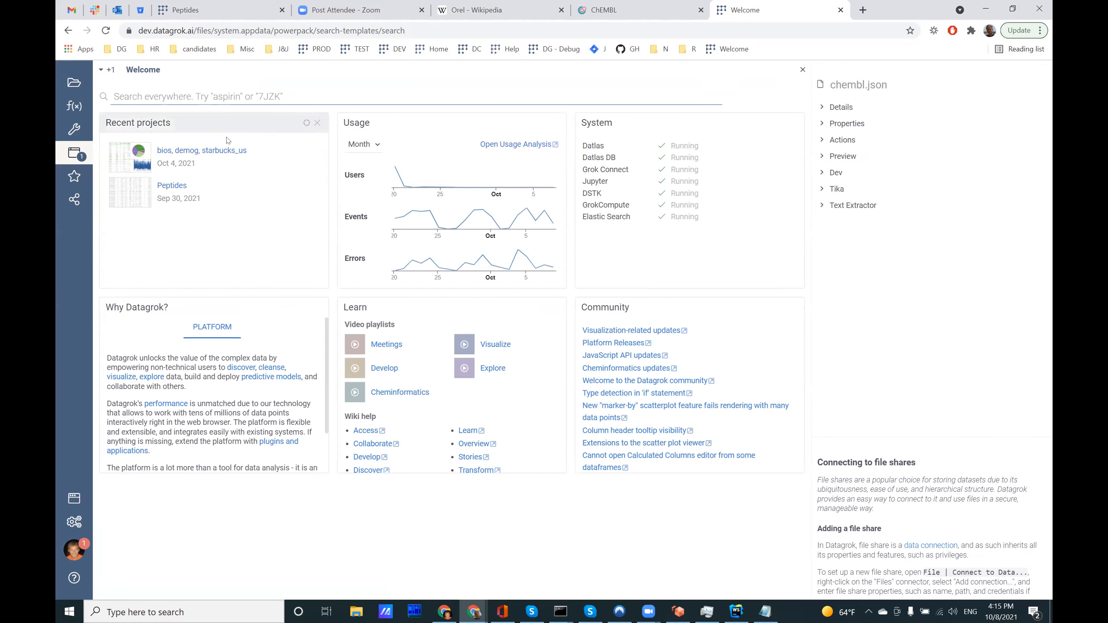
Step: Open the JavaScript API Examples from the platform's help links
{"action": "mouse_move", "coordinate": [233, 165]}
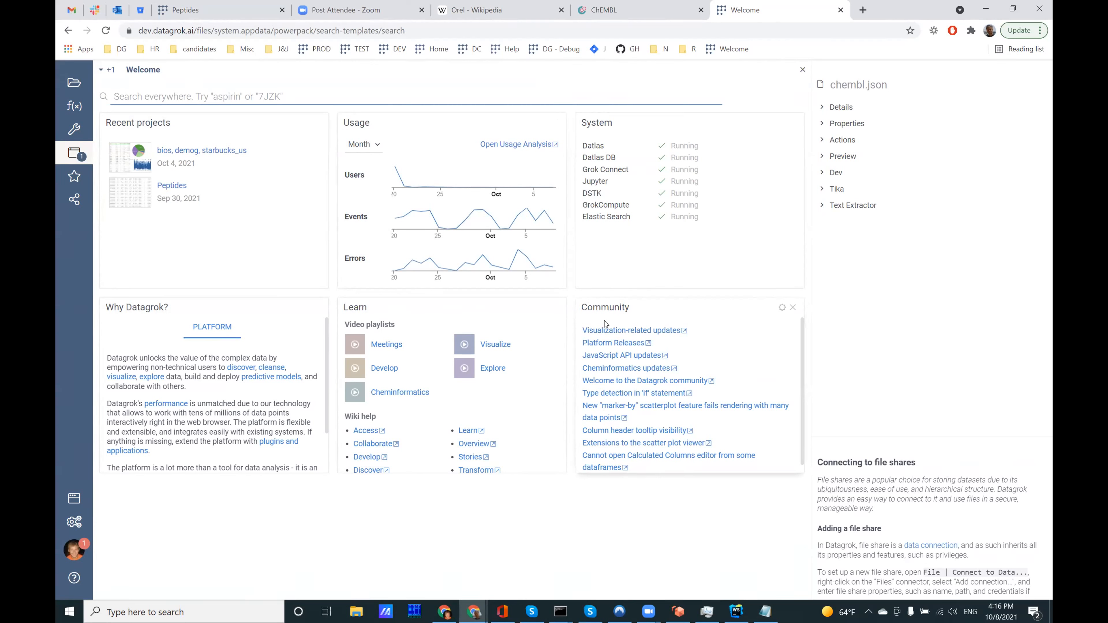
{"action": "mouse_move", "coordinate": [78, 572]}
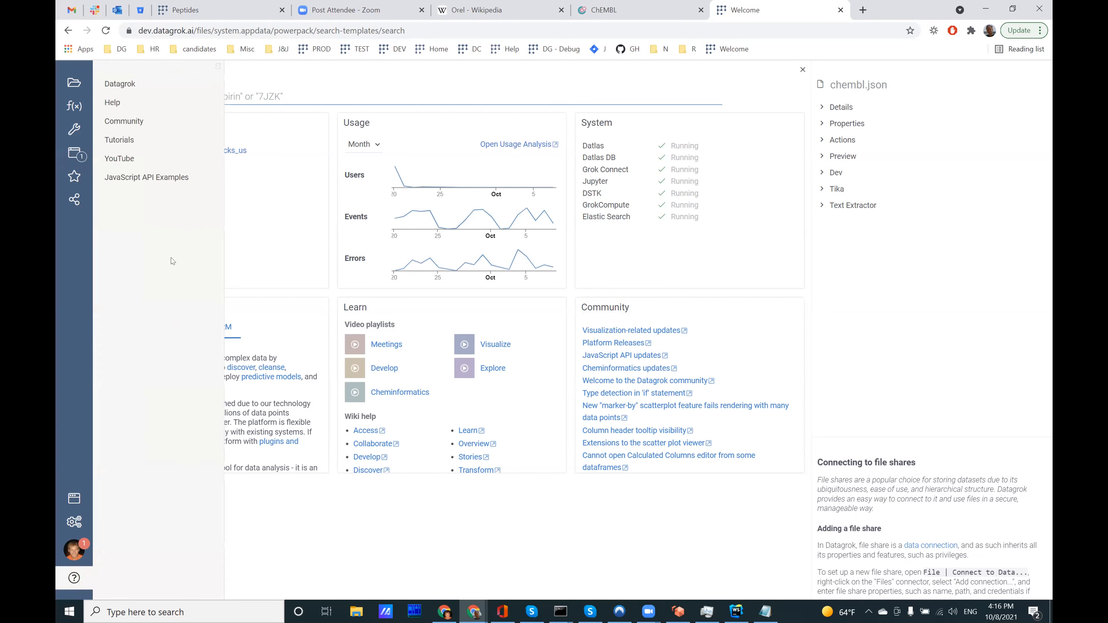
{"action": "left_click", "coordinate": [153, 181]}
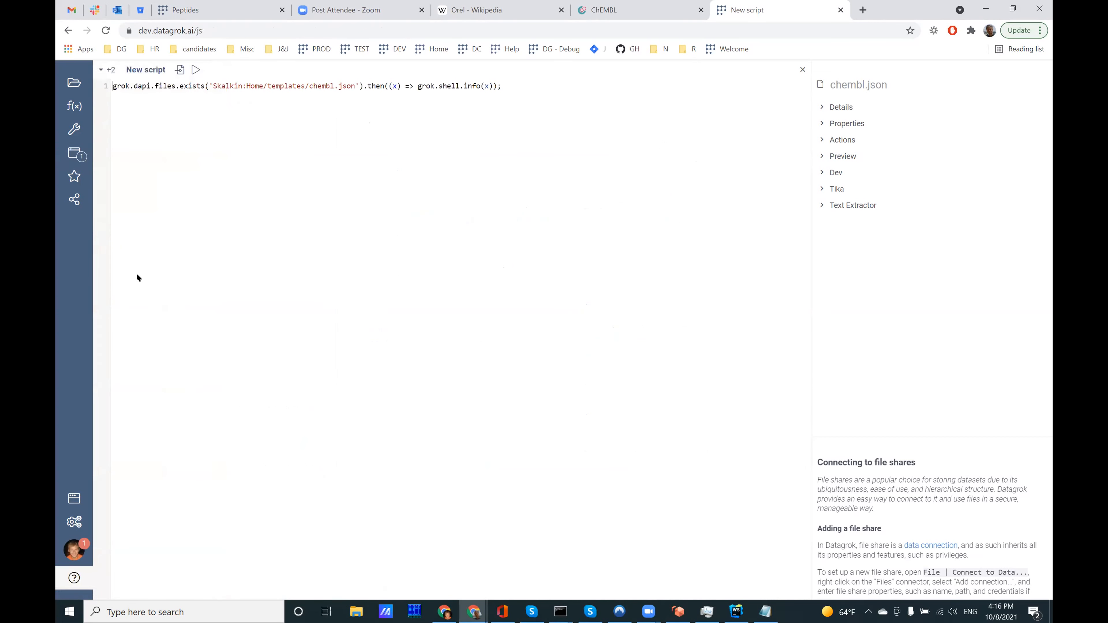
{"action": "mouse_move", "coordinate": [77, 248]}
{"action": "left_click", "coordinate": [126, 250]}
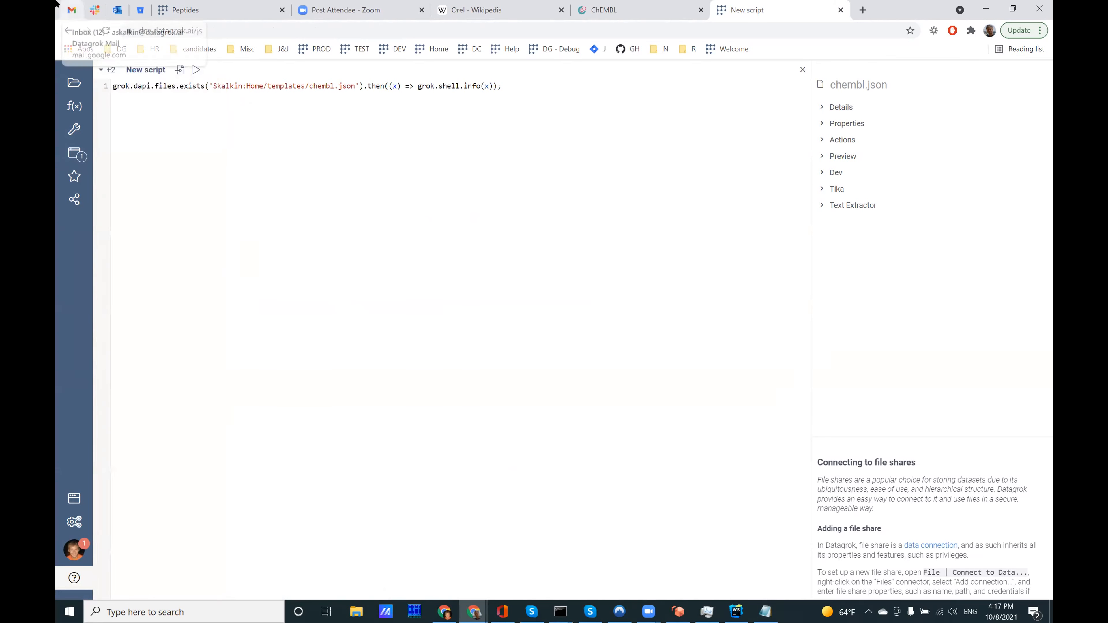
Step: Close the new script editor and return to the Welcome view
{"action": "left_click", "coordinate": [802, 69]}
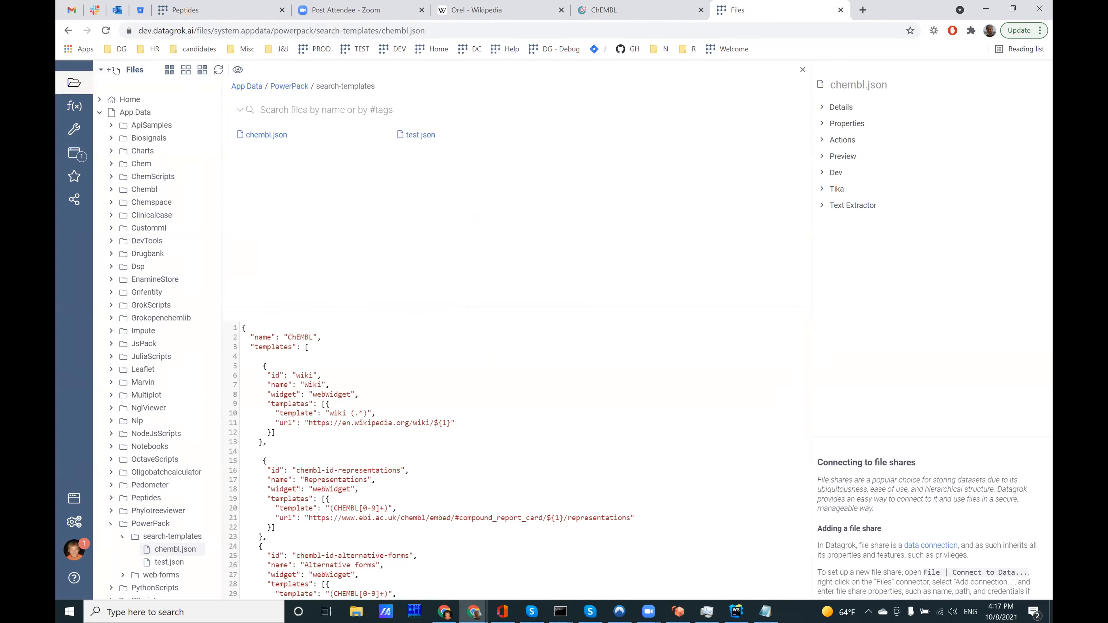
{"action": "left_click", "coordinate": [107, 69]}
{"action": "left_click", "coordinate": [127, 88]}
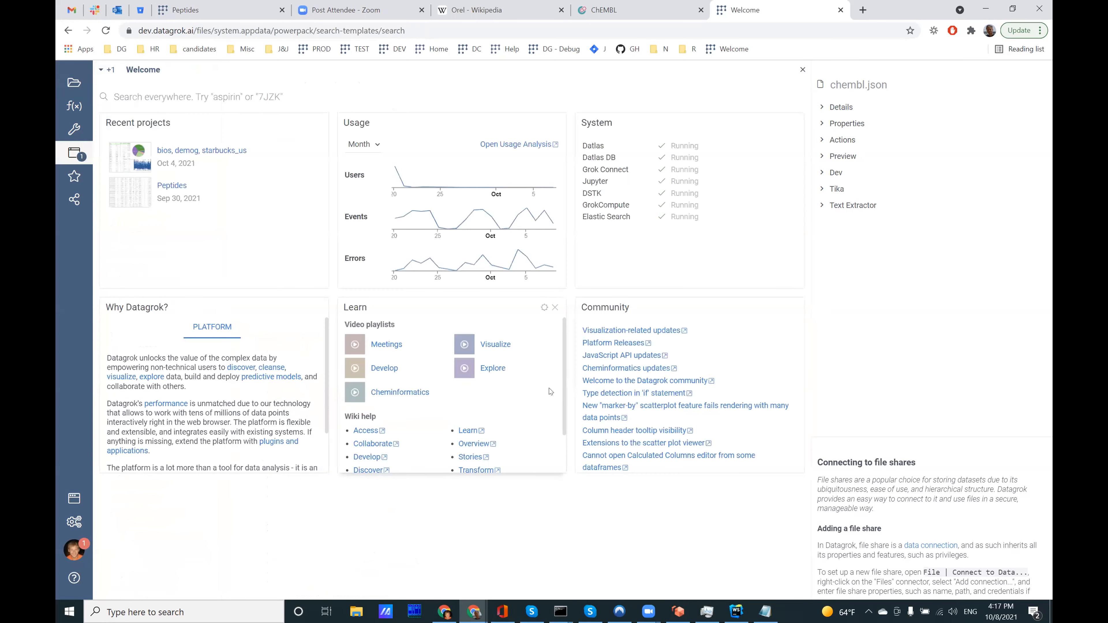
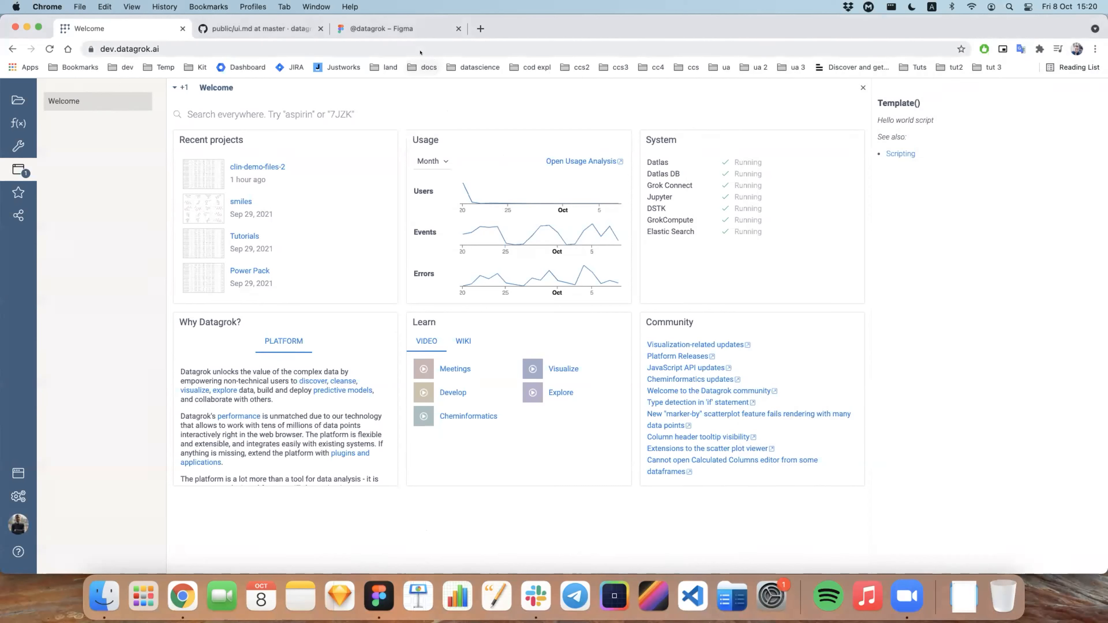
Step: Search the Figma Community creators for "datagr", view the Datagrok profile, and switch to the Datagrok UI Kit in the Figma app
{"action": "left_click", "coordinate": [410, 29]}
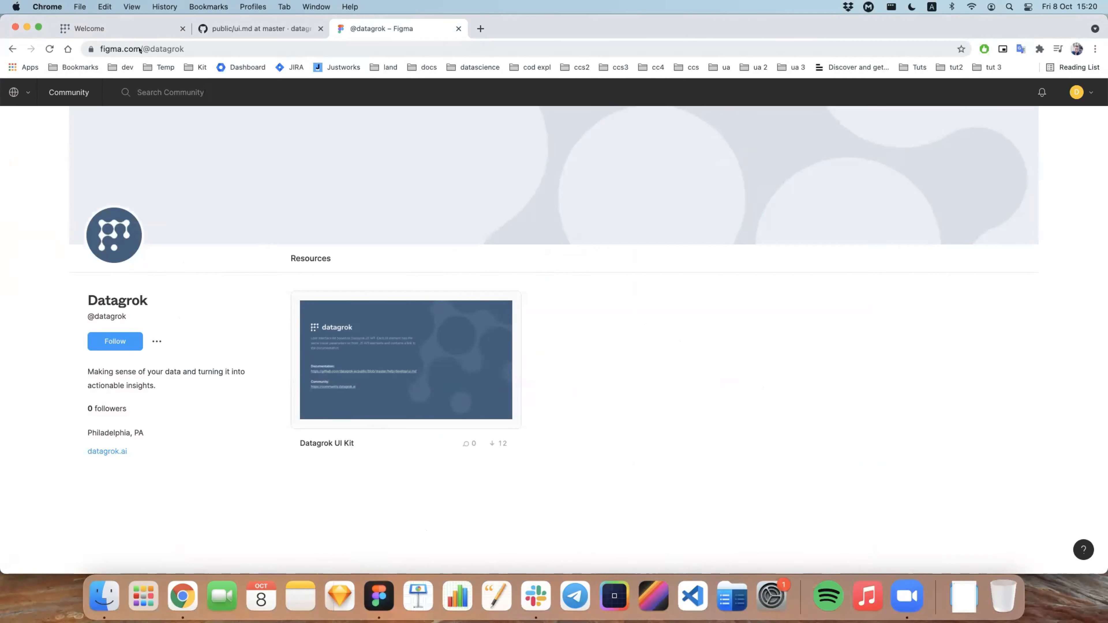
{"action": "left_click", "coordinate": [160, 81]}
{"action": "type", "text": "datagr"}
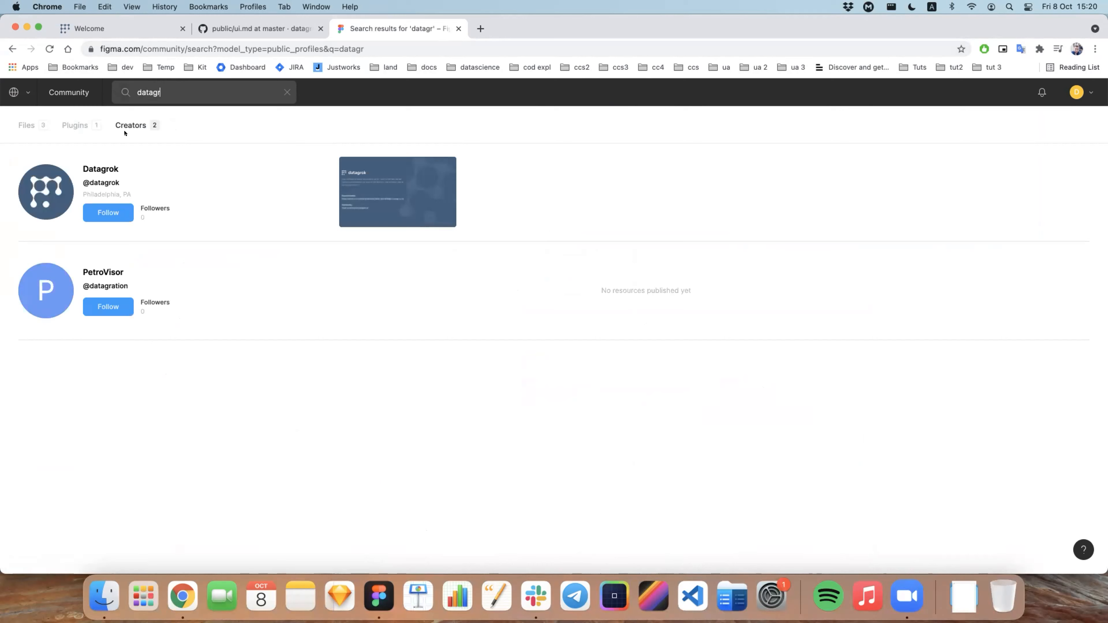
{"action": "left_click", "coordinate": [310, 256]}
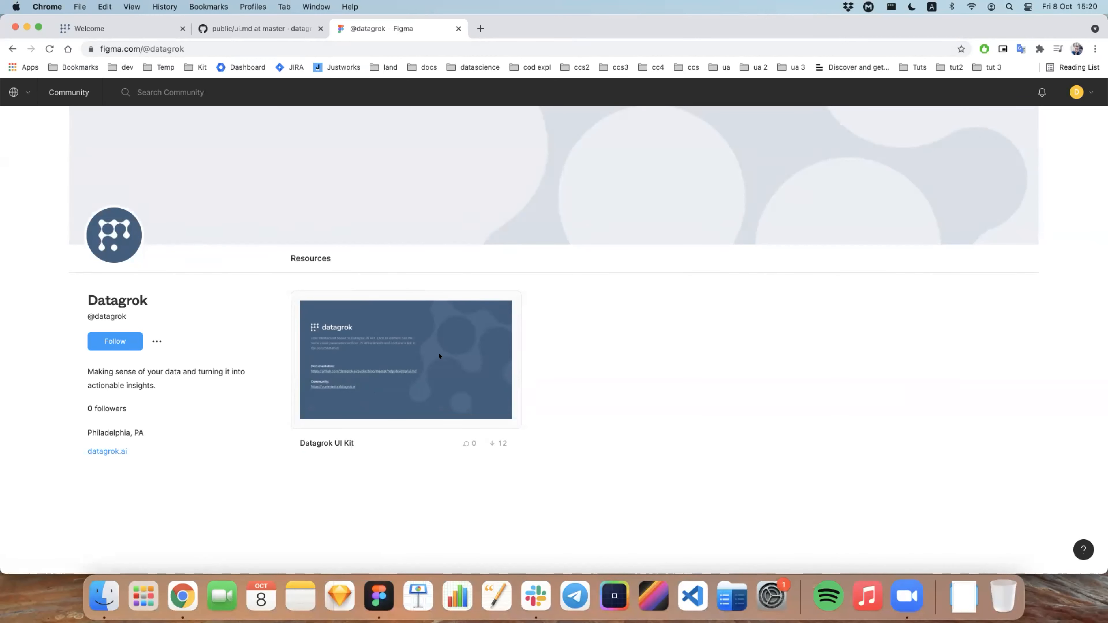
{"action": "left_click", "coordinate": [378, 594]}
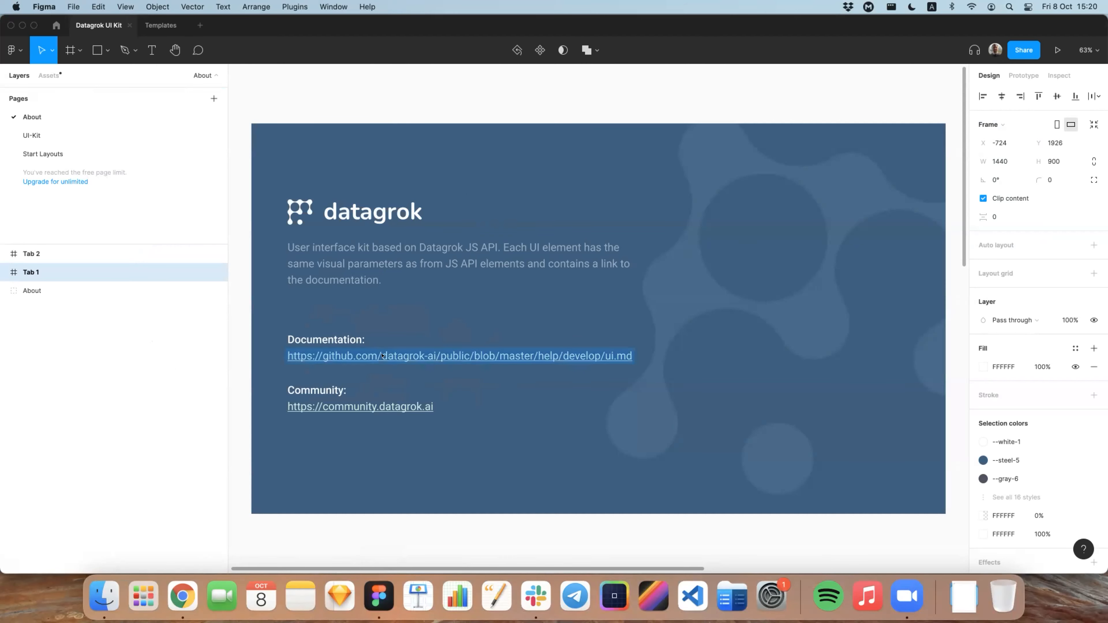
Step: Switch to Chrome and view the introduction and table of contents of the Datagrok ui.md documentation on GitHub
{"action": "key", "text": "super+Tab"}
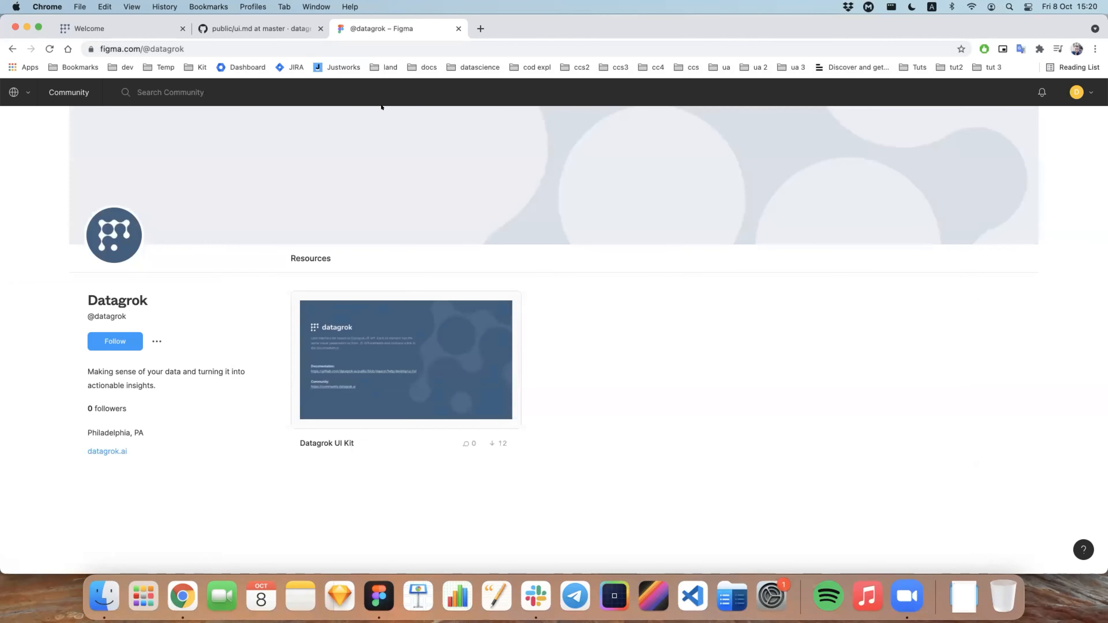
{"action": "left_click", "coordinate": [276, 30]}
{"action": "scroll", "coordinate": [335, 150], "scroll_direction": "down", "scroll_amount": 3}
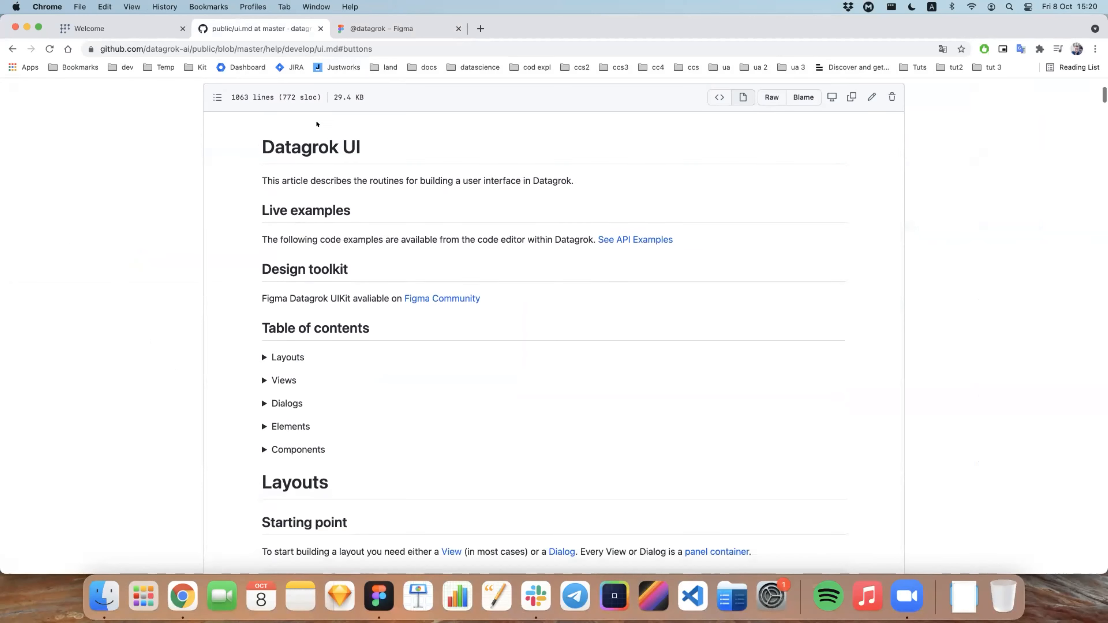
{"action": "scroll", "coordinate": [334, 143], "scroll_direction": "down", "scroll_amount": 4}
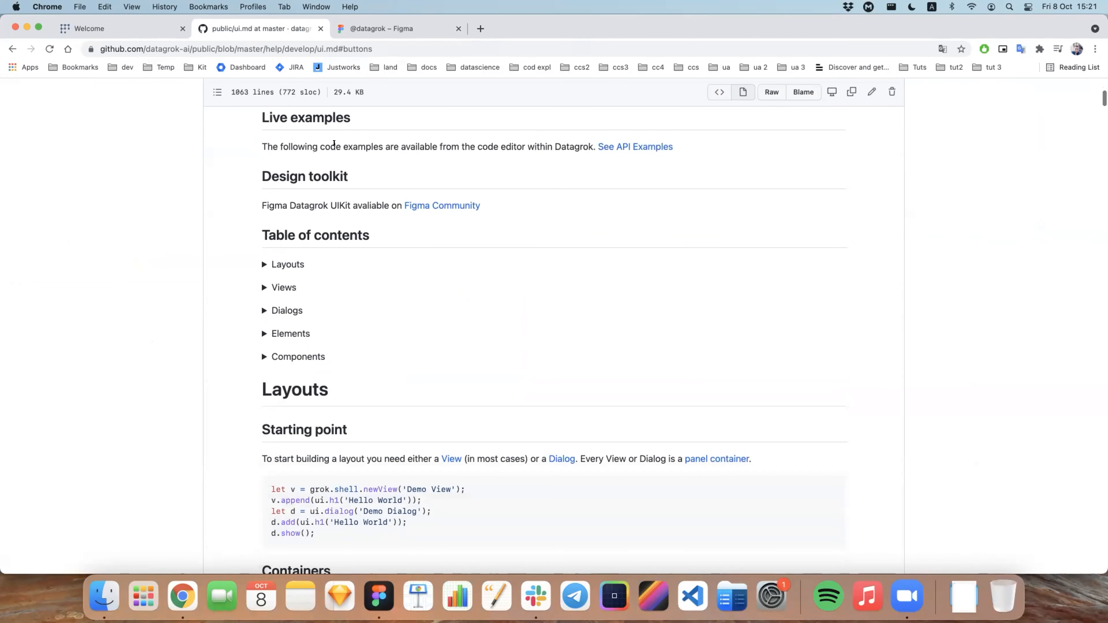
{"action": "scroll", "coordinate": [306, 231], "scroll_direction": "down", "scroll_amount": 1}
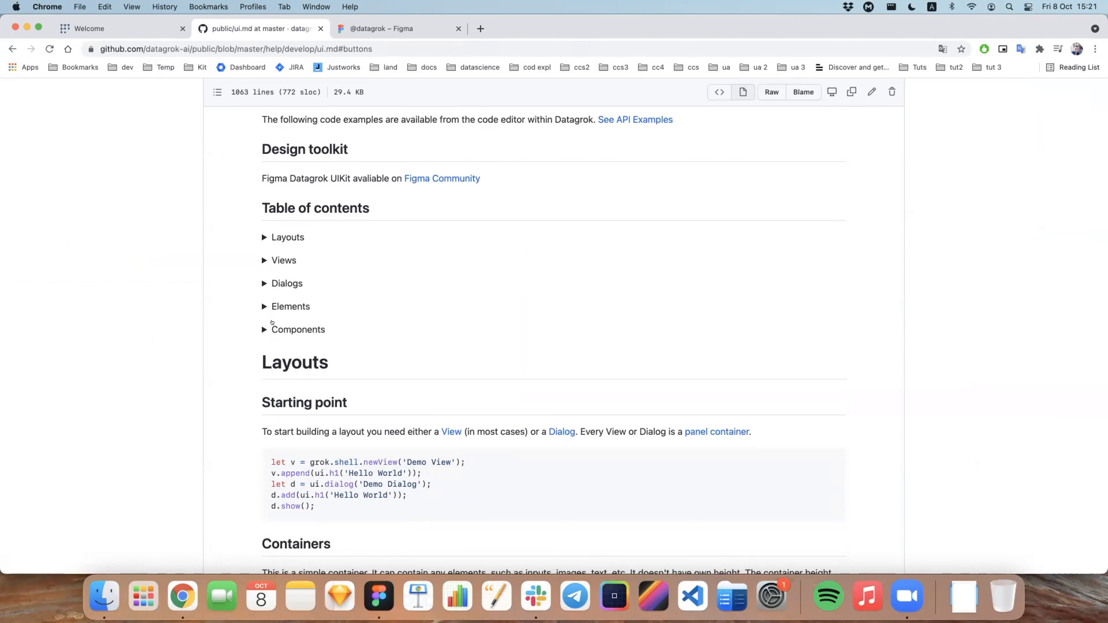
Step: Expand Elements in the table of contents, go to the Buttons section, and examine its ui.button code sample
{"action": "left_click", "coordinate": [273, 307]}
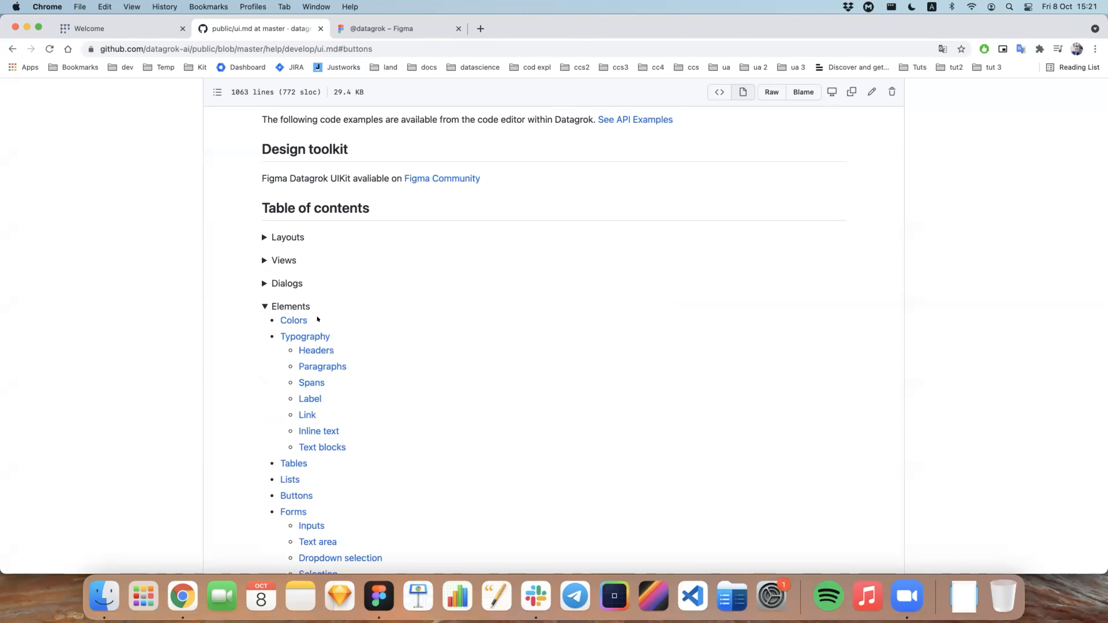
{"action": "scroll", "coordinate": [274, 320], "scroll_direction": "down", "scroll_amount": 2}
{"action": "left_click", "coordinate": [292, 424]}
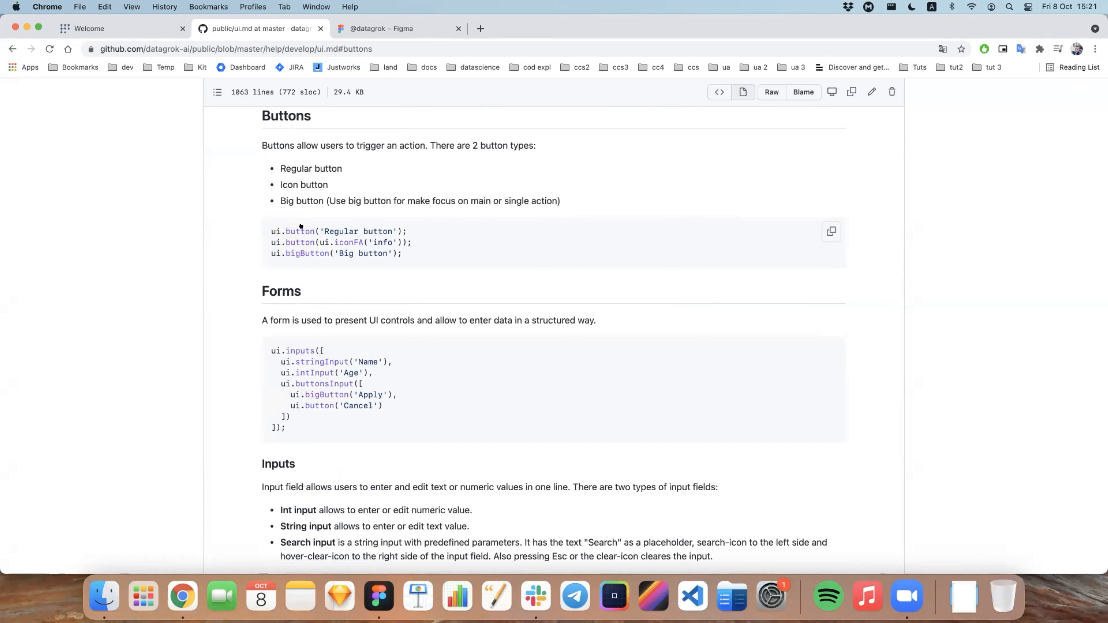
{"action": "double_click", "coordinate": [301, 237]}
{"action": "double_click", "coordinate": [301, 232]}
{"action": "left_click", "coordinate": [291, 229]}
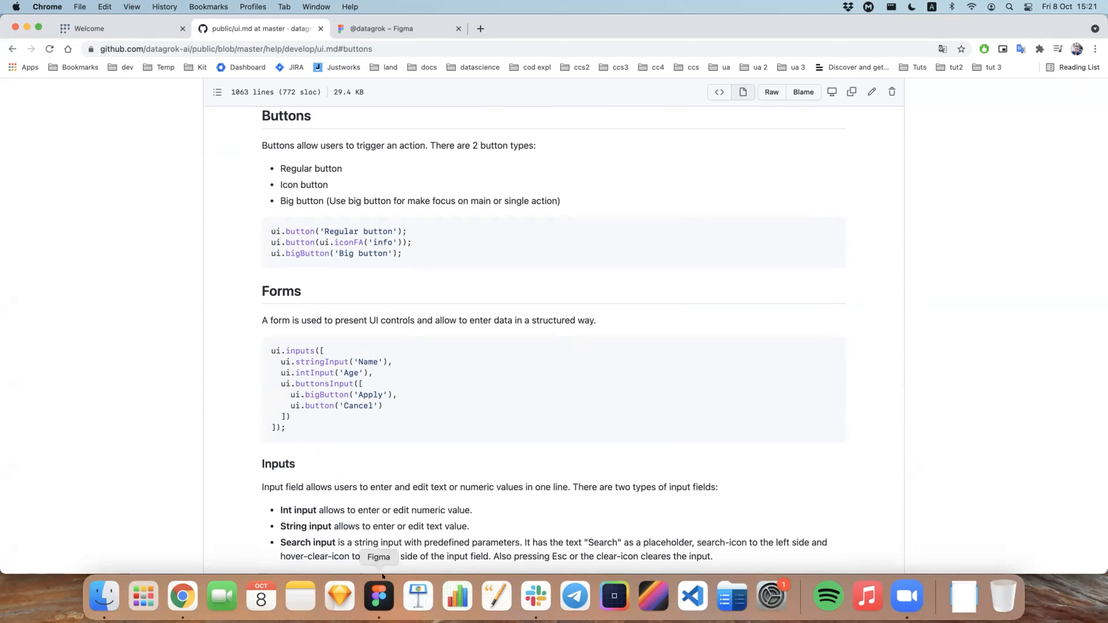
Step: Switch to the Figma app, open the UI-Kit page, and view the Buttons group in the Forms column up close
{"action": "left_click", "coordinate": [379, 596]}
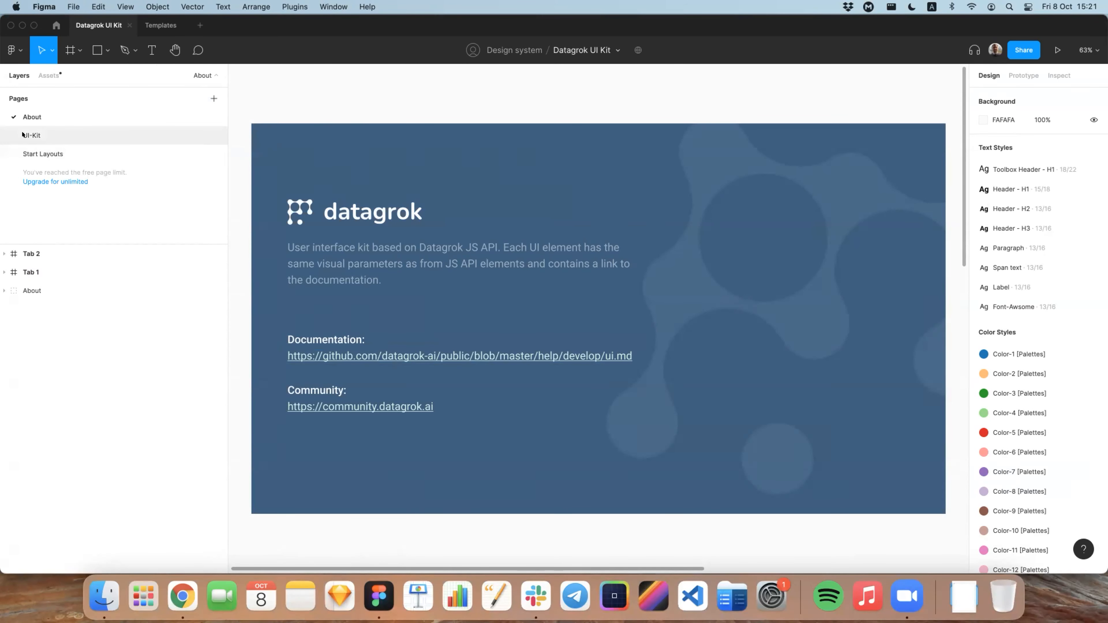
{"action": "left_click", "coordinate": [32, 134]}
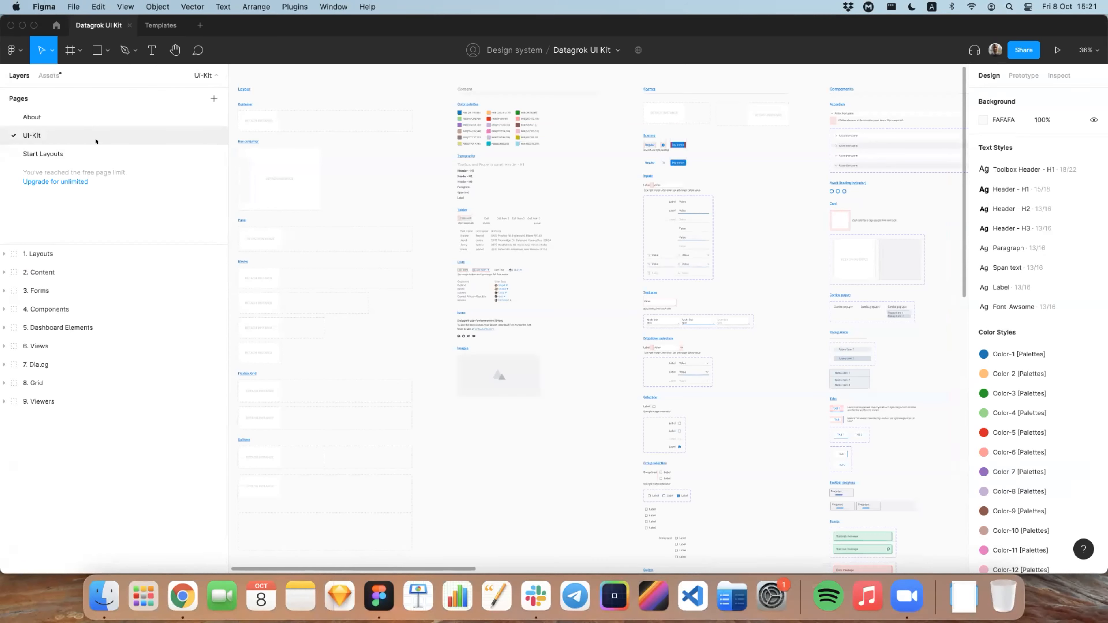
{"action": "scroll", "coordinate": [401, 151], "scroll_direction": "up", "scroll_amount": 2}
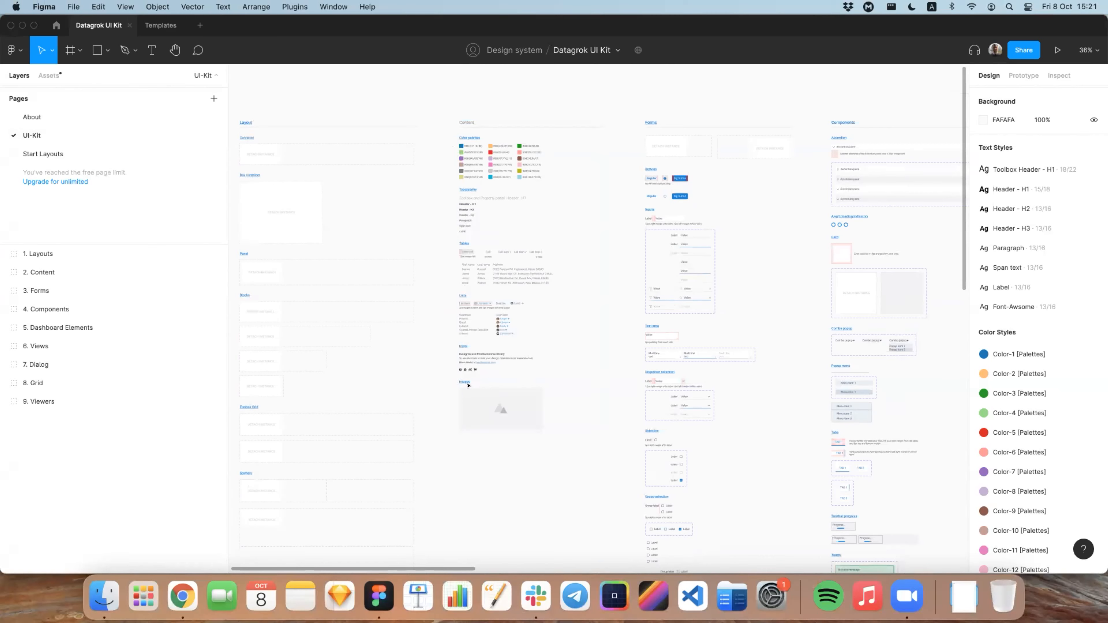
{"action": "scroll", "coordinate": [634, 153], "scroll_direction": "right", "scroll_amount": 2}
{"action": "scroll", "coordinate": [633, 153], "scroll_direction": "right", "scroll_amount": 2}
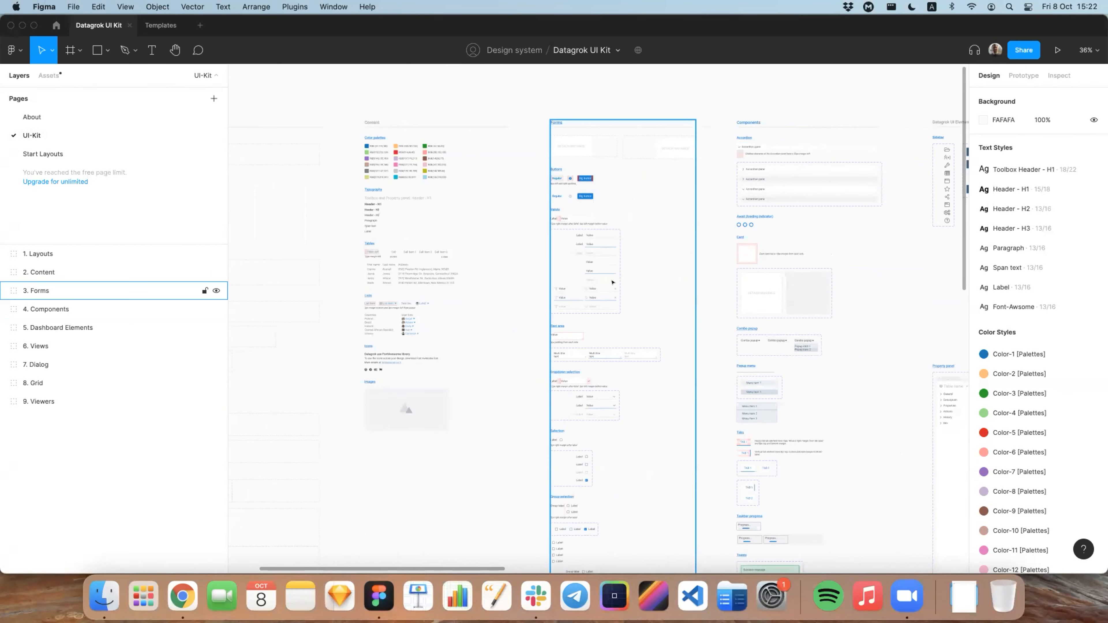
{"action": "scroll", "coordinate": [615, 257], "scroll_direction": "up", "scroll_amount": 10}
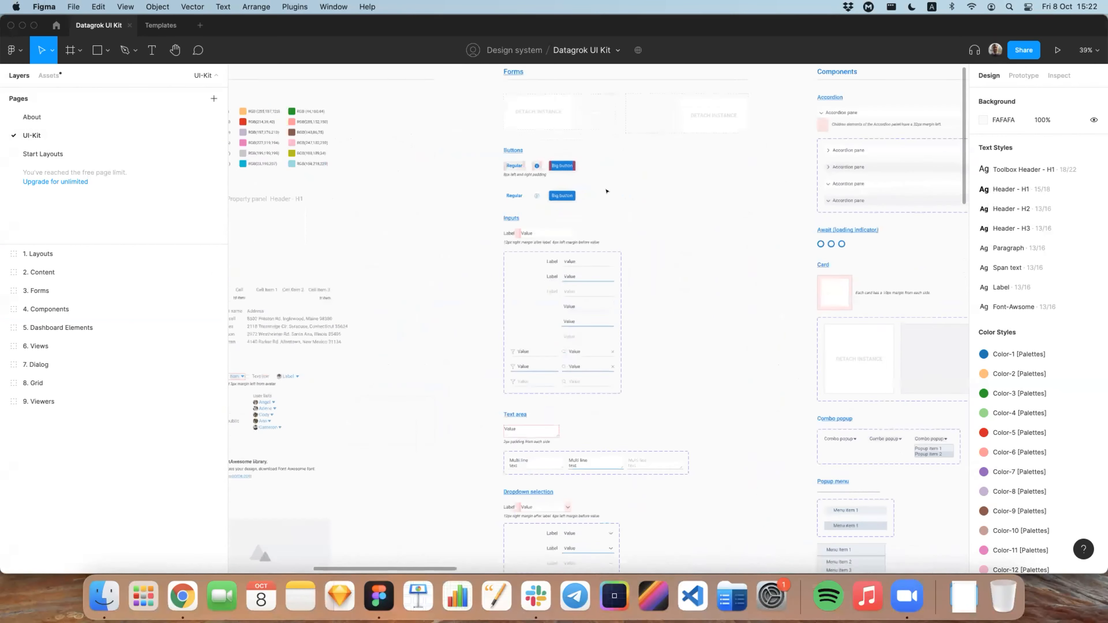
{"action": "scroll", "coordinate": [513, 208], "scroll_direction": "up", "scroll_amount": 4}
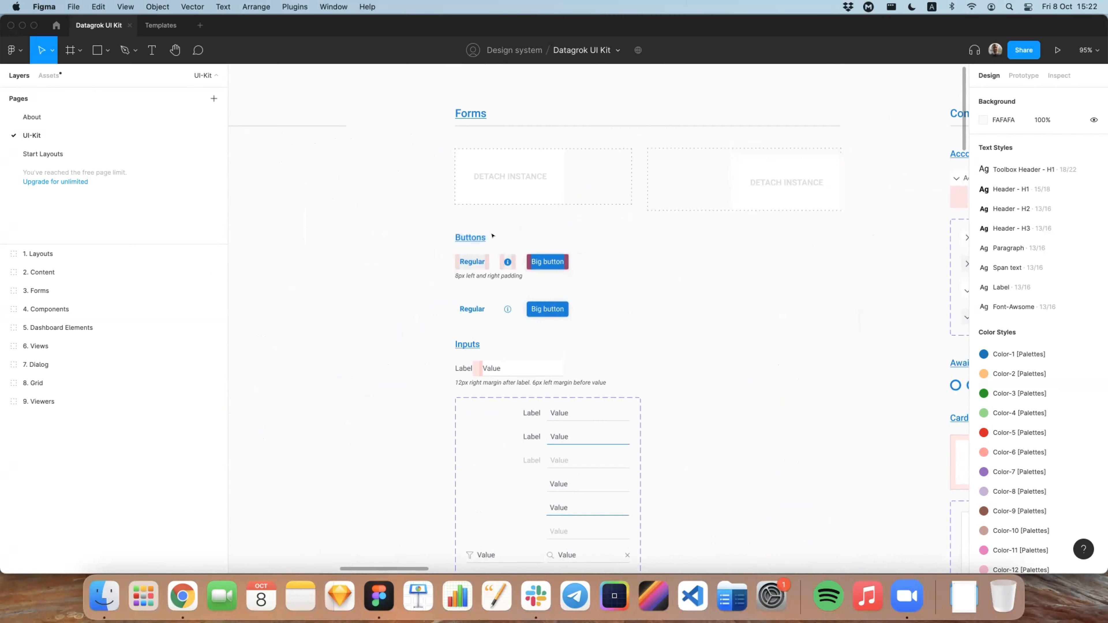
Step: Select the Big button component in the lower row of the Forms column's Buttons group to show its description and documentation link
{"action": "left_click", "coordinate": [458, 237]}
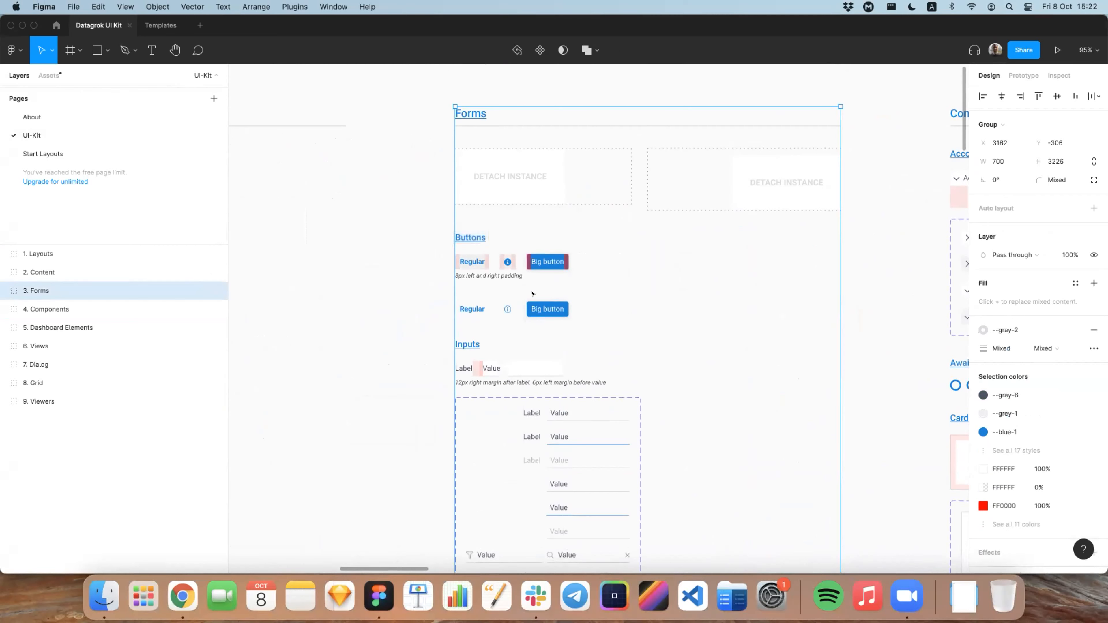
{"action": "double_click", "coordinate": [547, 303]}
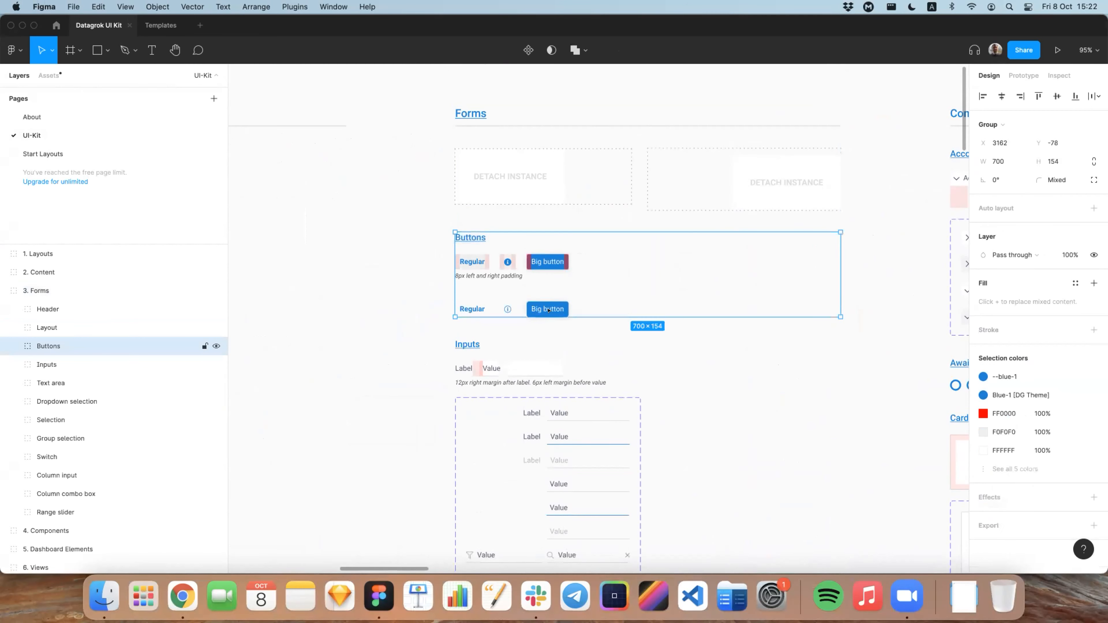
{"action": "double_click", "coordinate": [559, 302]}
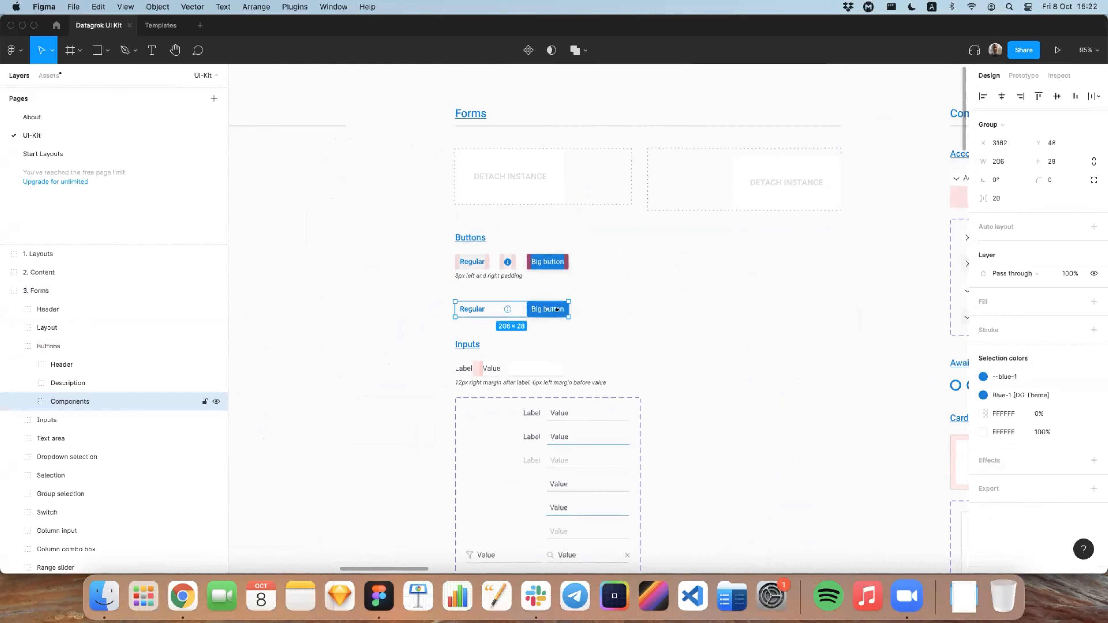
{"action": "left_click", "coordinate": [556, 309]}
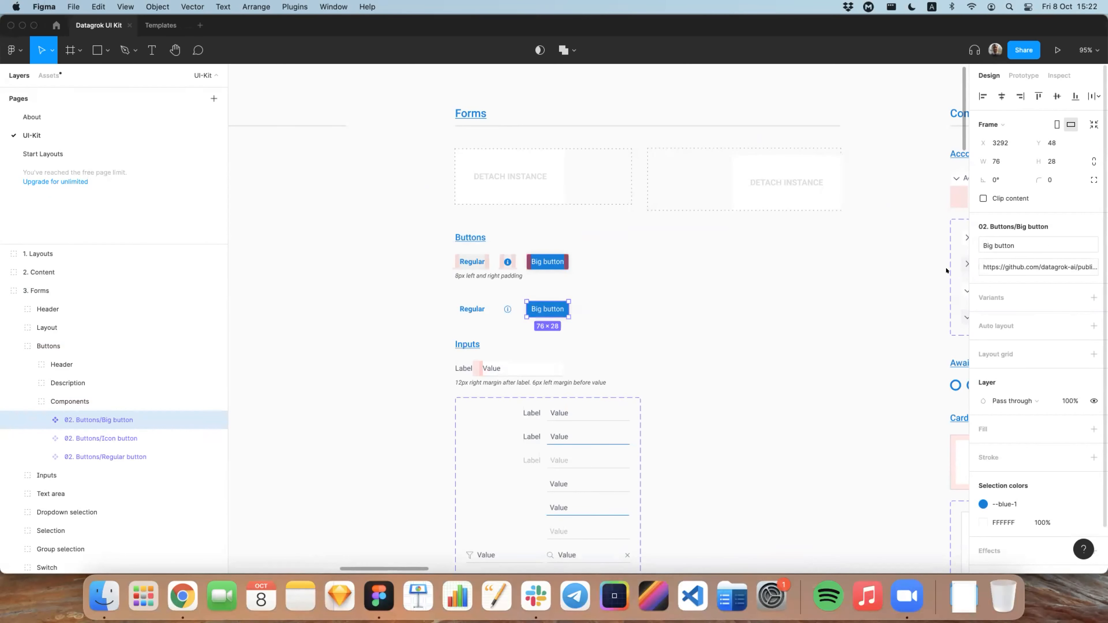
Step: Examine the Components and Datagrok UI Elements columns of the kit, including the sidebar, property panel, toolbox and dock manager
{"action": "scroll", "coordinate": [784, 275], "scroll_direction": "down", "scroll_amount": 3}
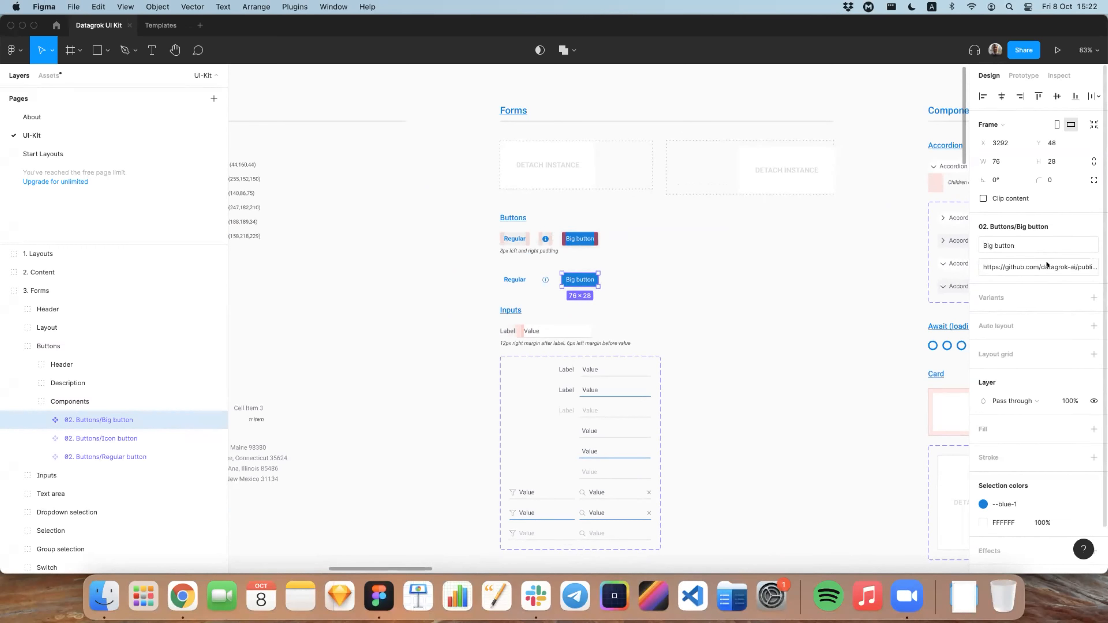
{"action": "scroll", "coordinate": [771, 300], "scroll_direction": "down", "scroll_amount": 10}
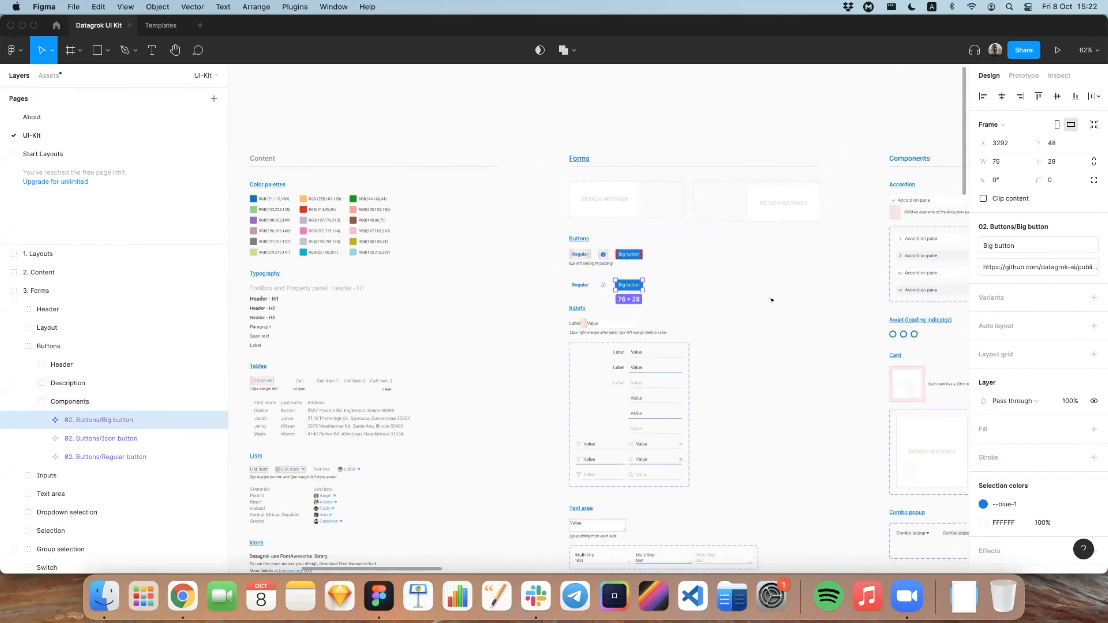
{"action": "scroll", "coordinate": [770, 299], "scroll_direction": "down", "scroll_amount": 3}
{"action": "scroll", "coordinate": [770, 298], "scroll_direction": "down", "scroll_amount": 3}
{"action": "scroll", "coordinate": [769, 297], "scroll_direction": "right", "scroll_amount": 5}
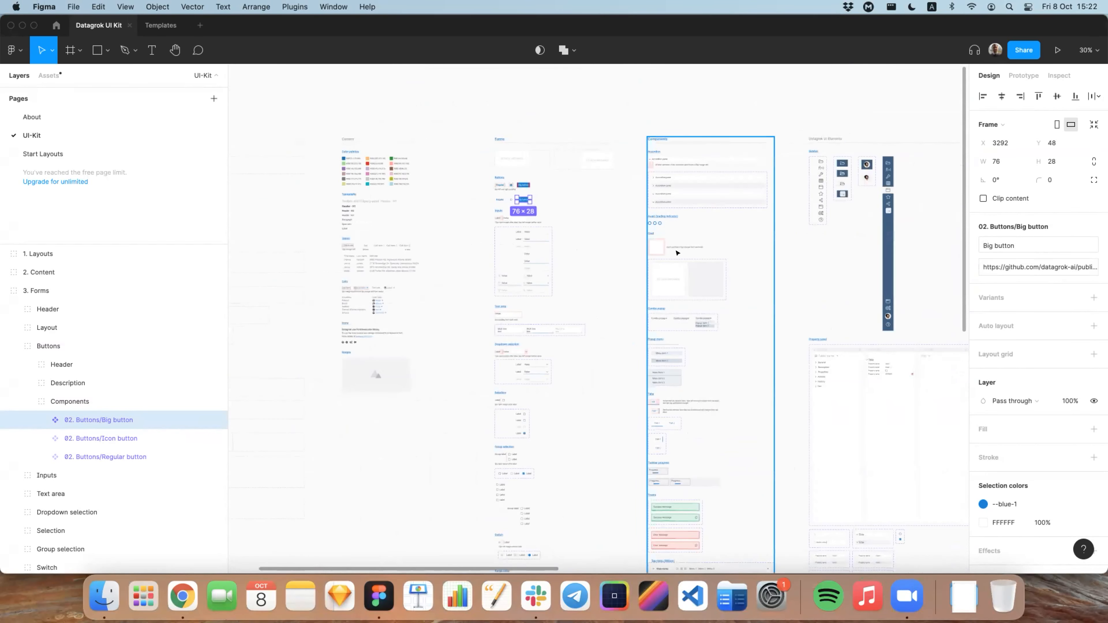
{"action": "scroll", "coordinate": [677, 253], "scroll_direction": "right", "scroll_amount": 4}
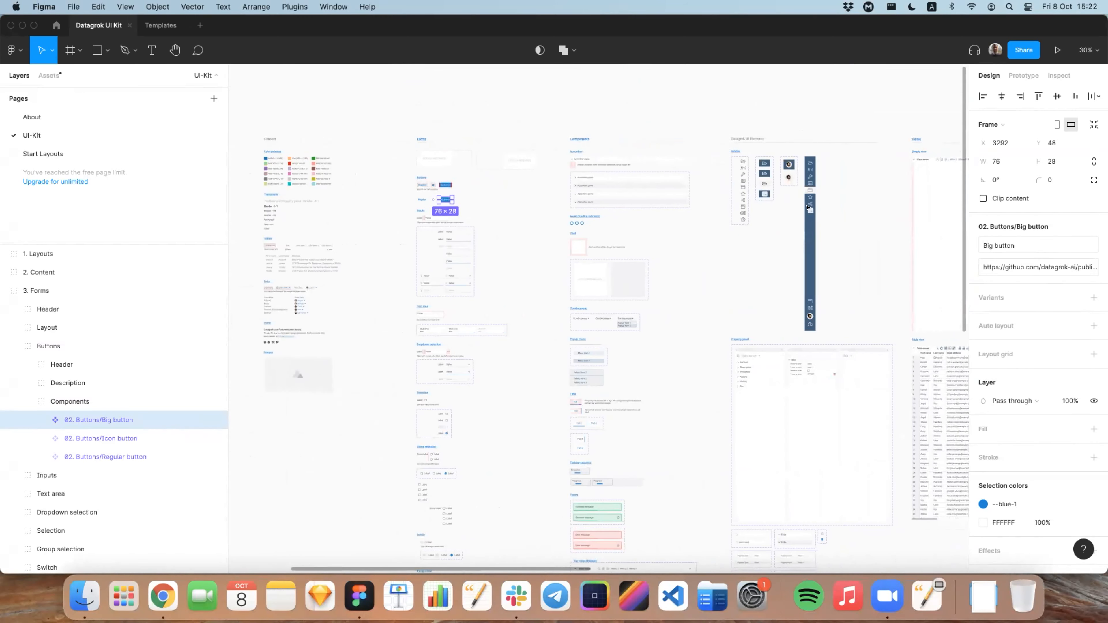
{"action": "scroll", "coordinate": [808, 208], "scroll_direction": "right", "scroll_amount": 8}
{"action": "scroll", "coordinate": [750, 282], "scroll_direction": "down", "scroll_amount": 2}
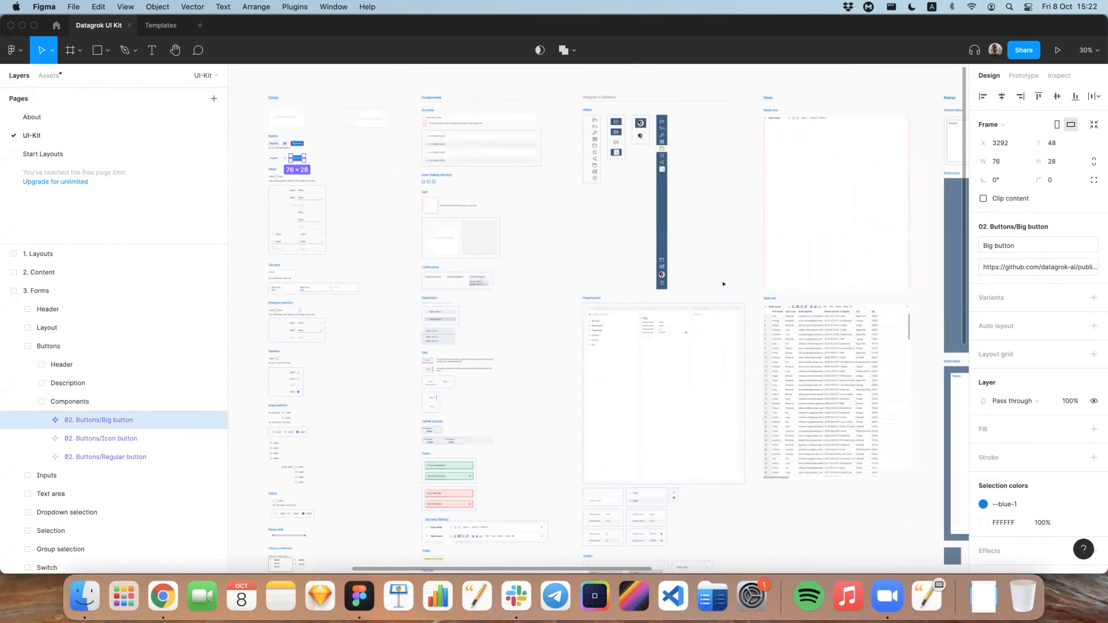
{"action": "scroll", "coordinate": [661, 220], "scroll_direction": "down", "scroll_amount": 4}
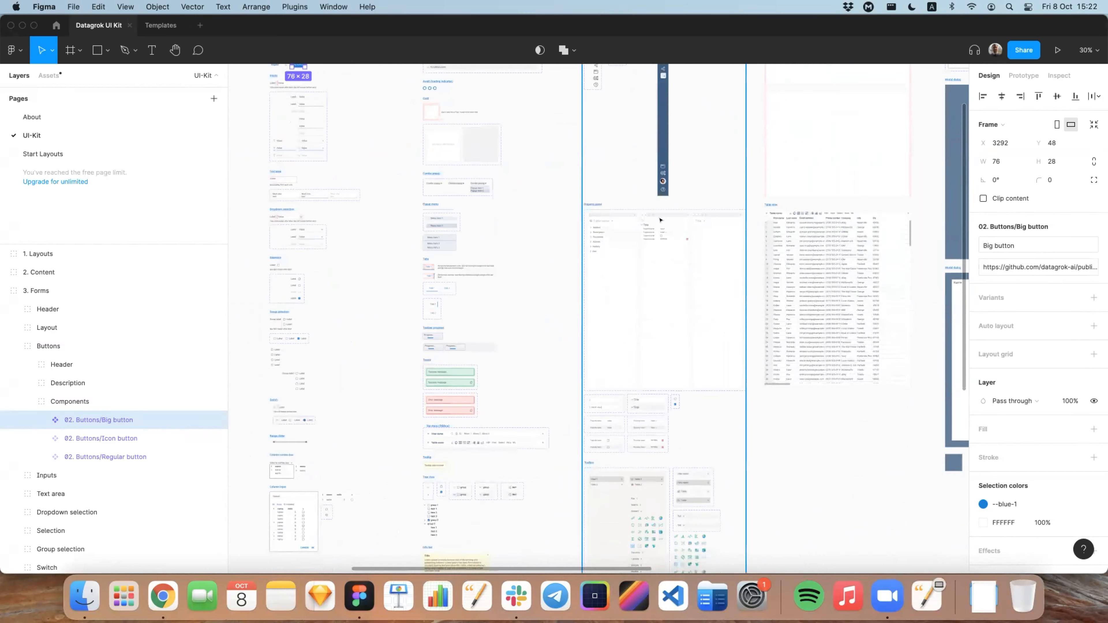
{"action": "scroll", "coordinate": [671, 292], "scroll_direction": "up", "scroll_amount": 2}
{"action": "scroll", "coordinate": [688, 318], "scroll_direction": "up", "scroll_amount": 3}
{"action": "scroll", "coordinate": [611, 301], "scroll_direction": "down", "scroll_amount": 10}
{"action": "scroll", "coordinate": [653, 284], "scroll_direction": "down", "scroll_amount": 10}
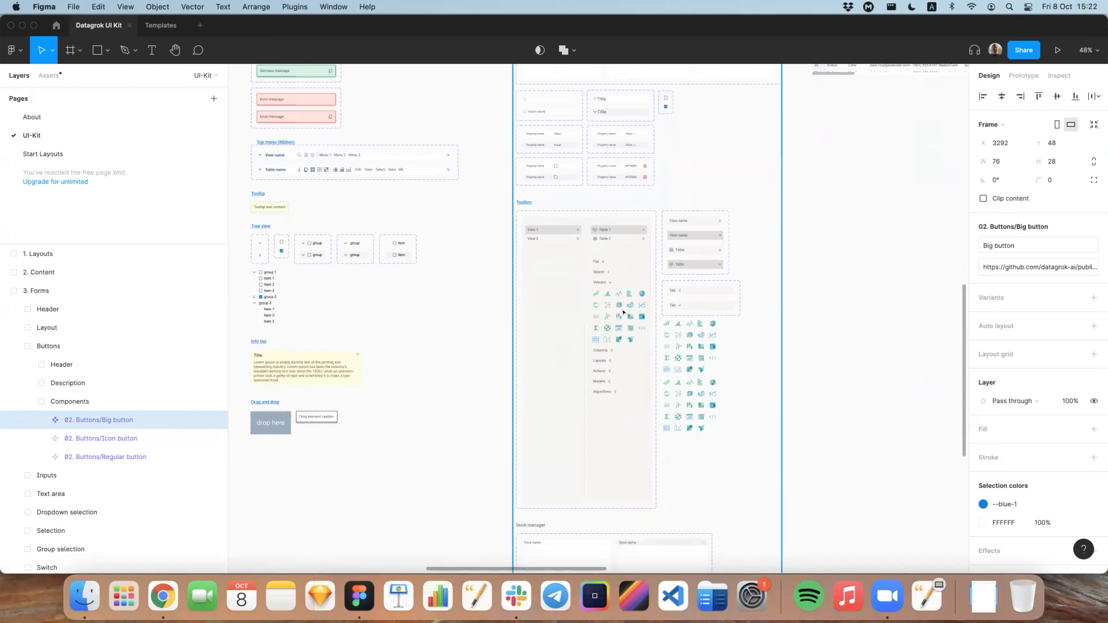
{"action": "scroll", "coordinate": [612, 301], "scroll_direction": "down", "scroll_amount": 2}
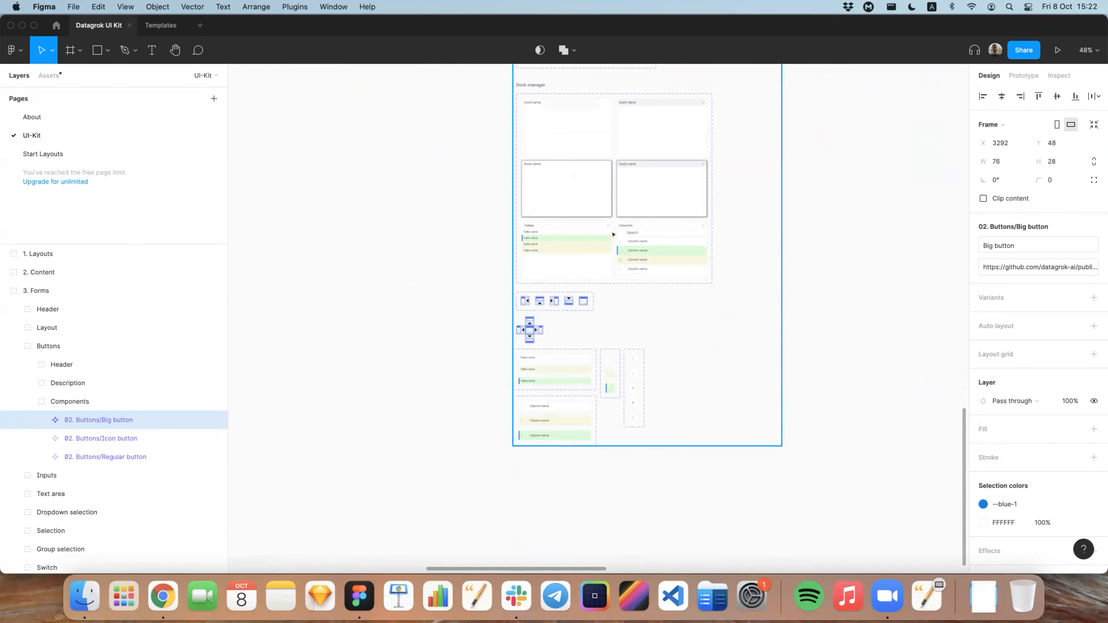
Step: Examine the Views, Dialogs, Grid and Viewers columns of the UI-Kit page
{"action": "scroll", "coordinate": [567, 293], "scroll_direction": "down", "scroll_amount": 5}
{"action": "scroll", "coordinate": [643, 244], "scroll_direction": "up", "scroll_amount": 8}
{"action": "scroll", "coordinate": [643, 244], "scroll_direction": "right", "scroll_amount": 5}
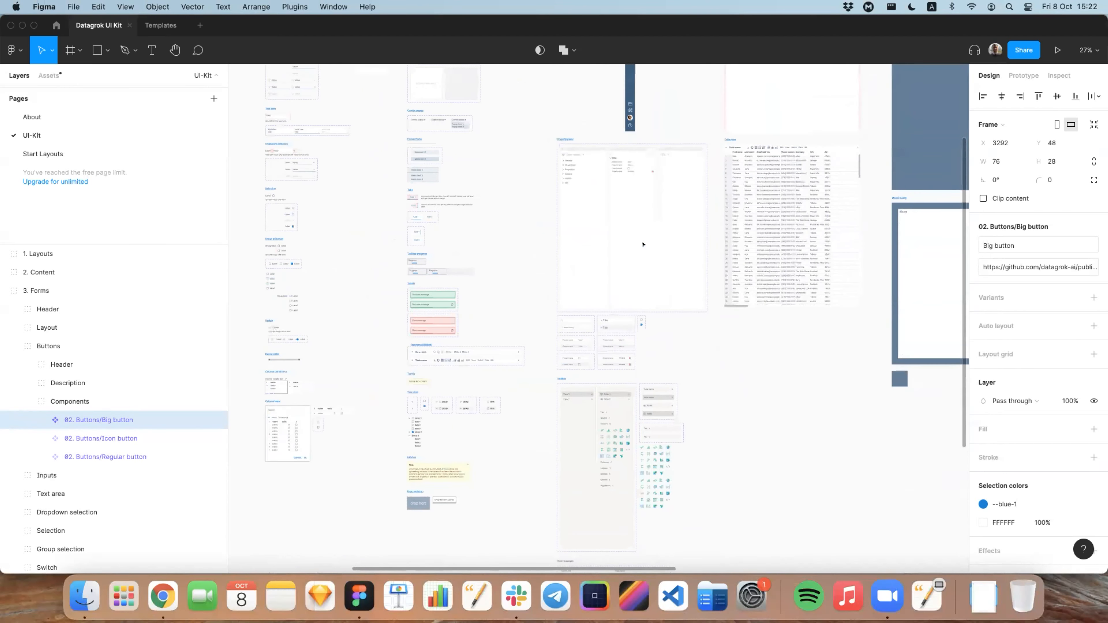
{"action": "scroll", "coordinate": [660, 236], "scroll_direction": "up", "scroll_amount": 3}
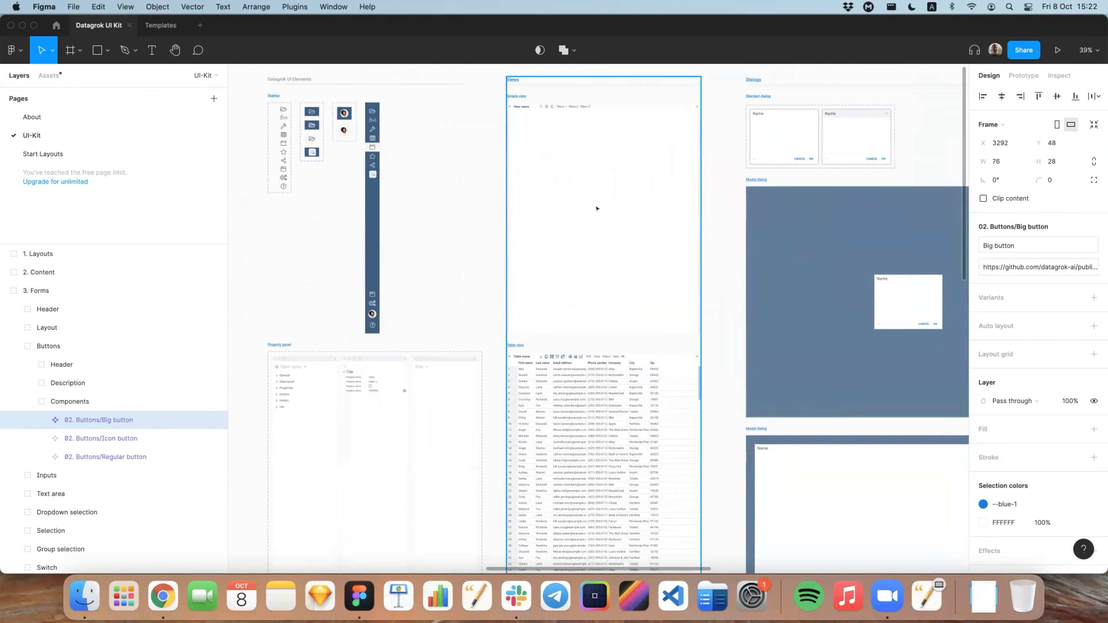
{"action": "scroll", "coordinate": [576, 401], "scroll_direction": "right", "scroll_amount": 10}
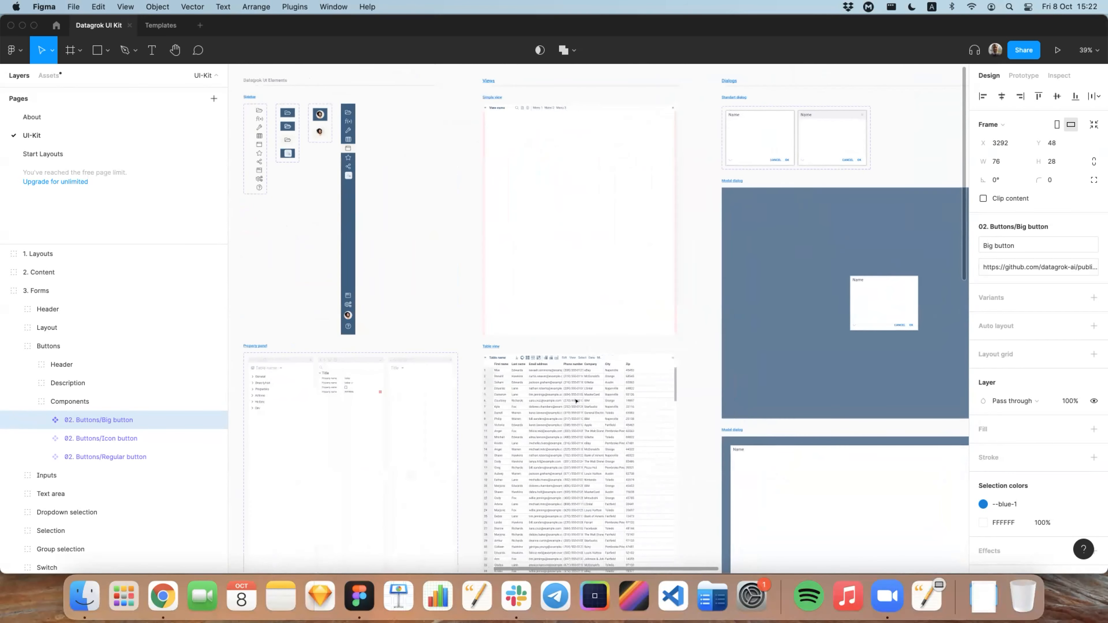
{"action": "scroll", "coordinate": [576, 401], "scroll_direction": "right", "scroll_amount": 1}
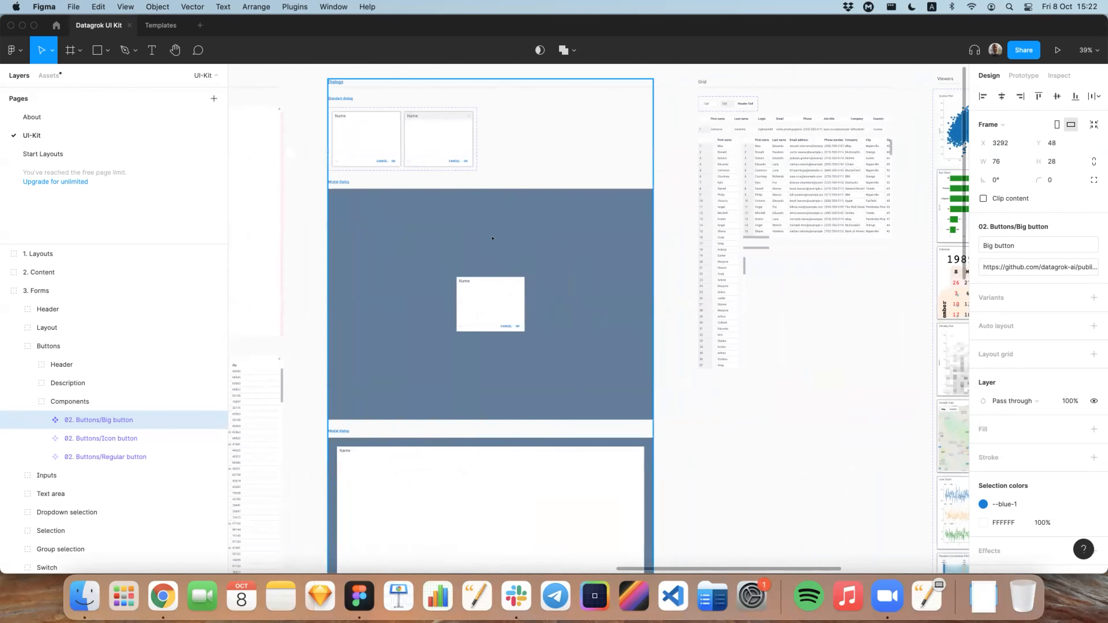
{"action": "scroll", "coordinate": [491, 191], "scroll_direction": "right", "scroll_amount": 5}
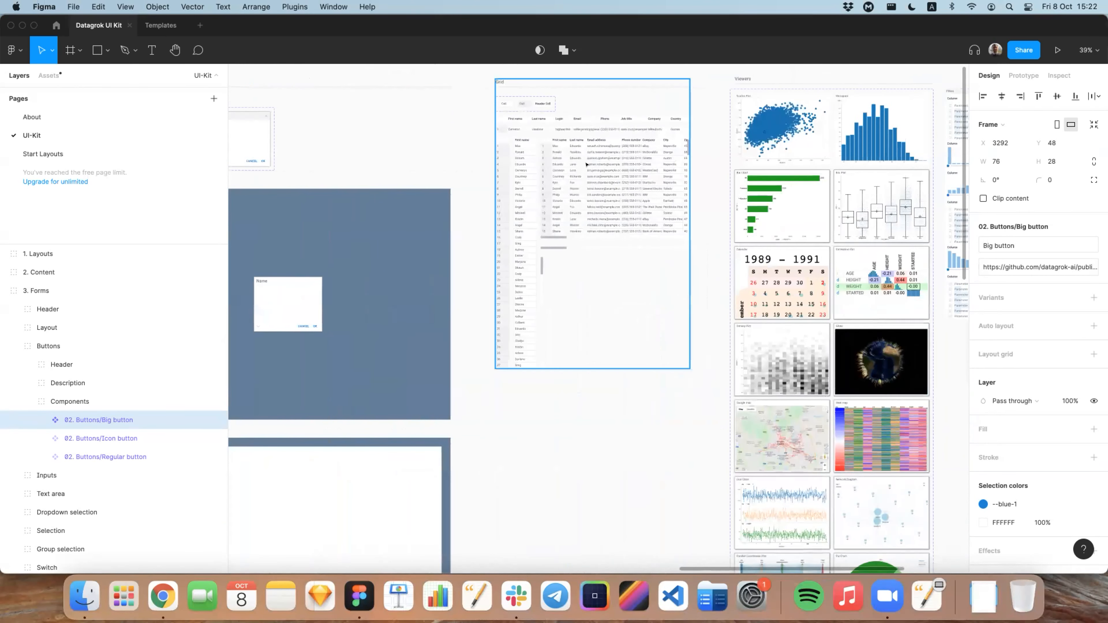
{"action": "scroll", "coordinate": [577, 162], "scroll_direction": "right", "scroll_amount": 5}
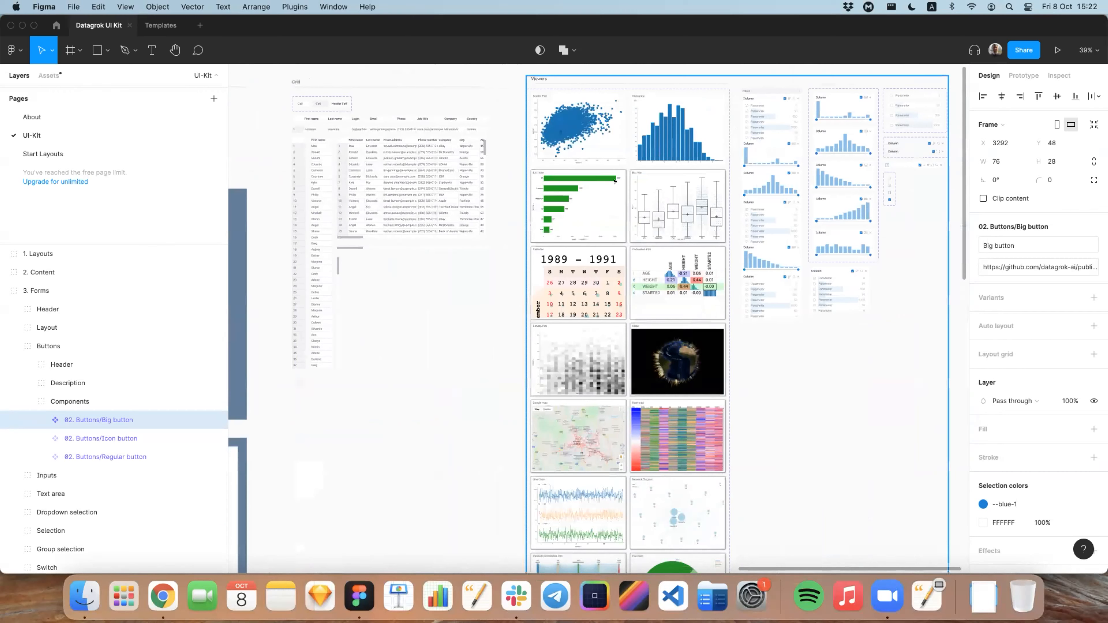
Step: Collapse the Buttons and Forms groups in the layer list and open the Start Layouts page
{"action": "scroll", "coordinate": [661, 116], "scroll_direction": "right", "scroll_amount": 1}
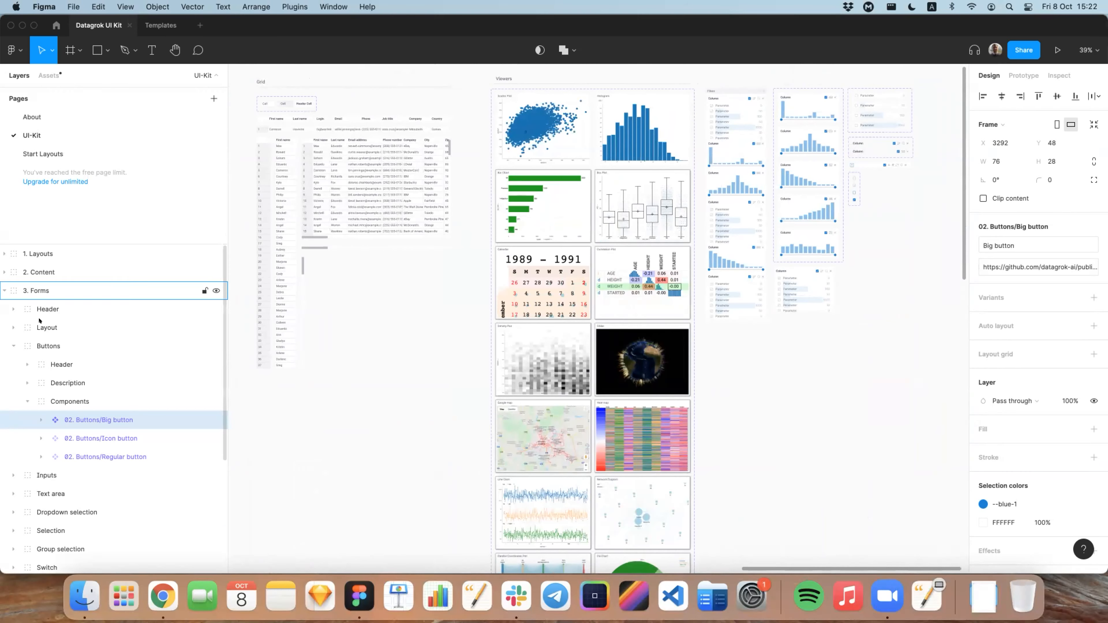
{"action": "left_click", "coordinate": [13, 345]}
{"action": "left_click", "coordinate": [4, 291]}
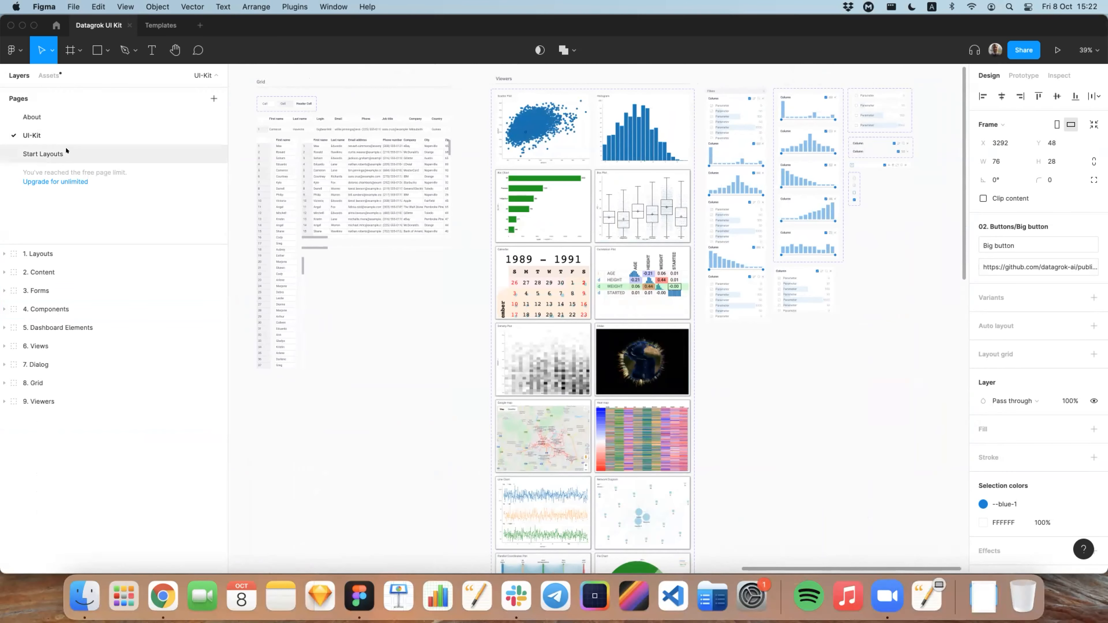
{"action": "left_click", "coordinate": [38, 153]}
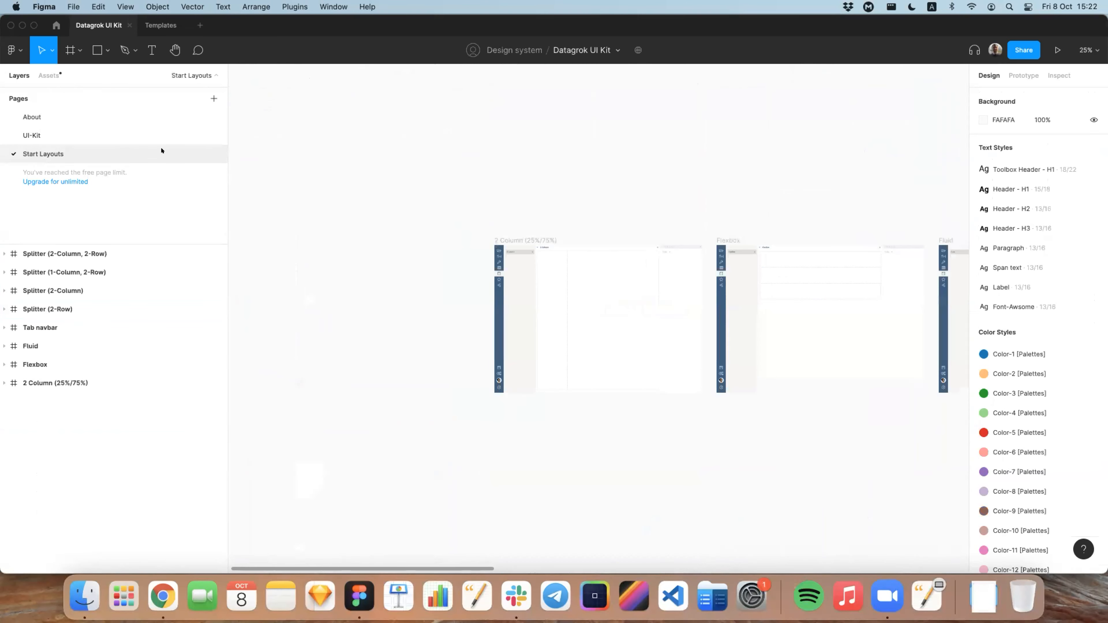
Step: Examine the start layouts from 2 Column (25%/75%), Flexbox and Fluid through Tab navbar to Splitter (2-Row)
{"action": "scroll", "coordinate": [406, 226], "scroll_direction": "right", "scroll_amount": 4}
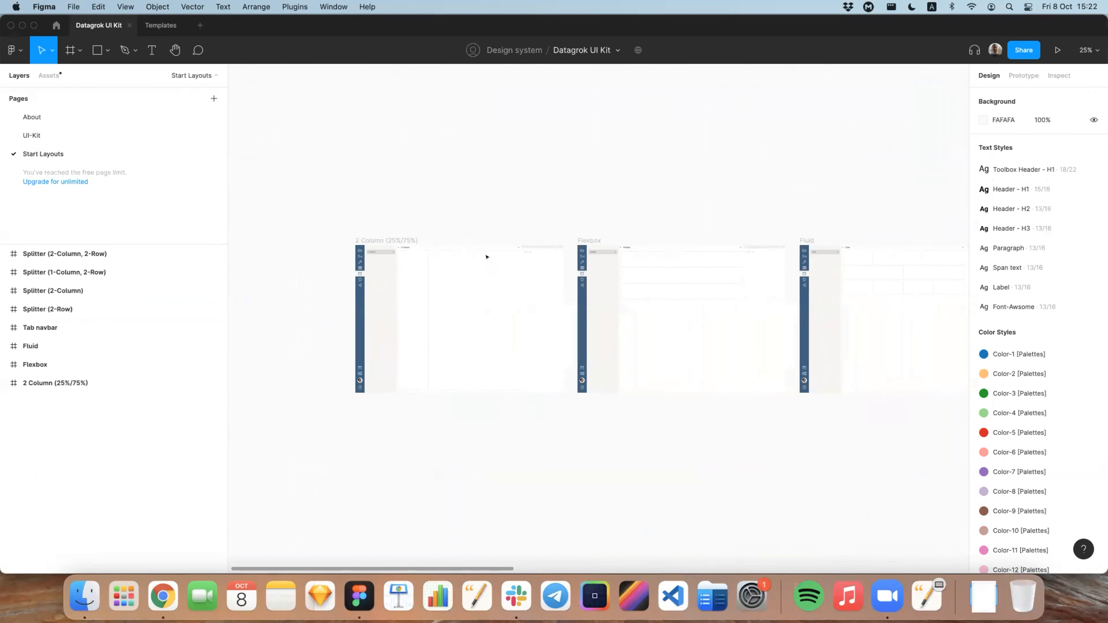
{"action": "scroll", "coordinate": [447, 268], "scroll_direction": "up", "scroll_amount": 2}
{"action": "scroll", "coordinate": [448, 271], "scroll_direction": "up", "scroll_amount": 3}
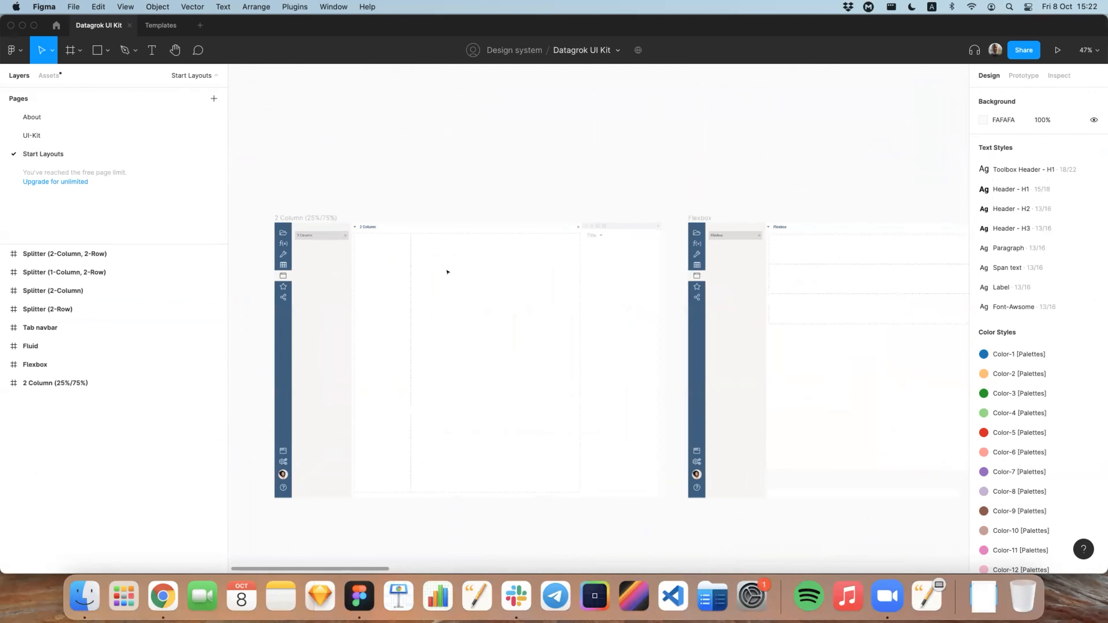
{"action": "scroll", "coordinate": [393, 263], "scroll_direction": "right", "scroll_amount": 10}
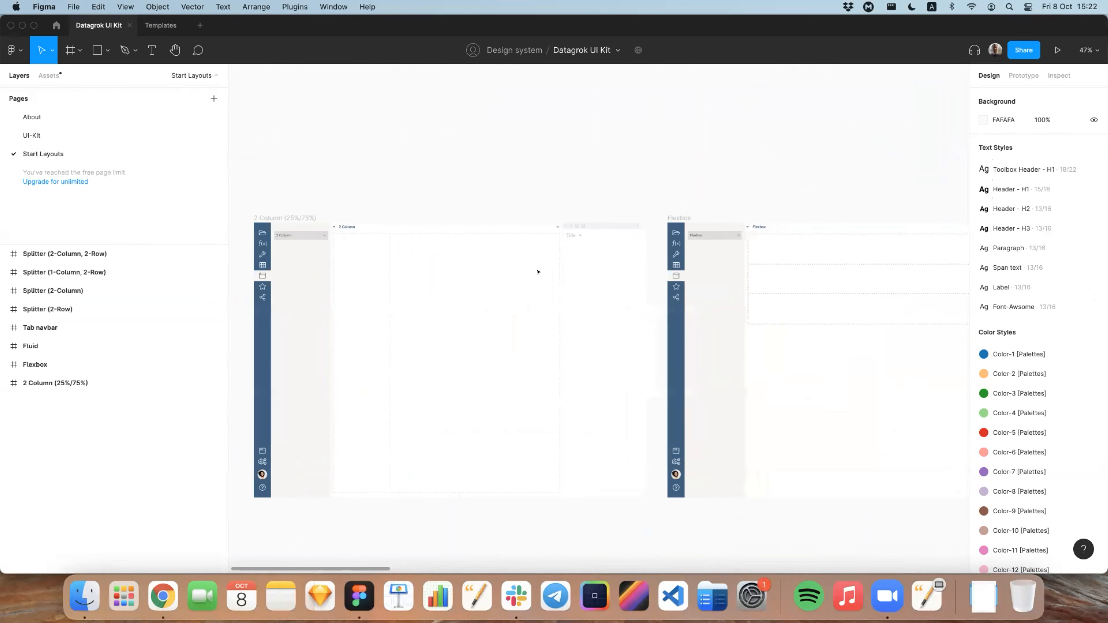
{"action": "scroll", "coordinate": [523, 253], "scroll_direction": "right", "scroll_amount": 15}
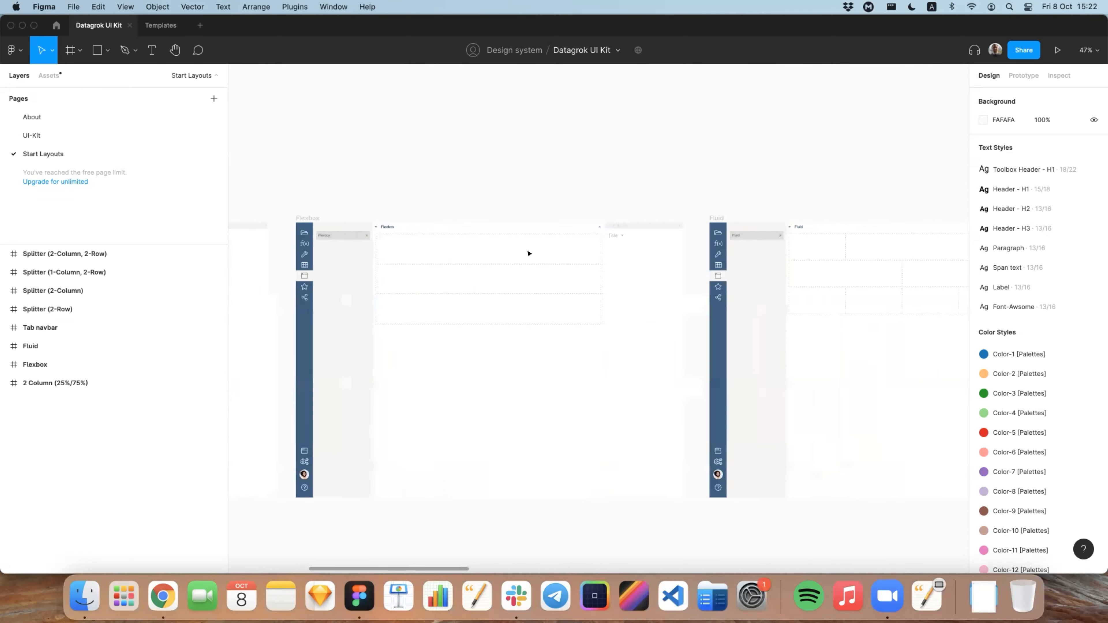
{"action": "scroll", "coordinate": [523, 253], "scroll_direction": "right", "scroll_amount": 5}
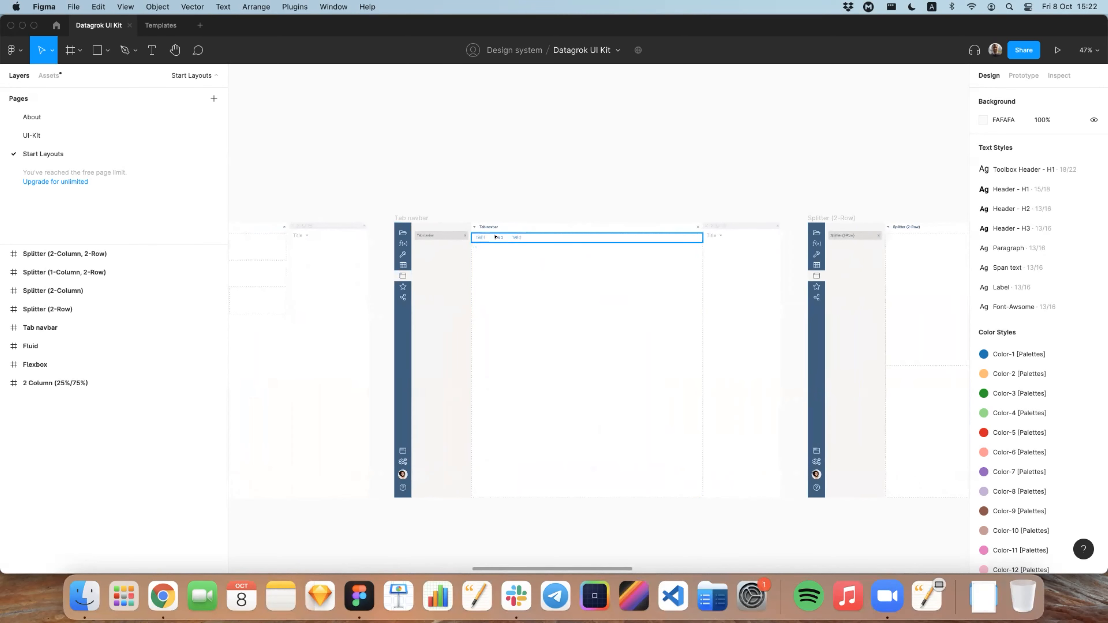
{"action": "scroll", "coordinate": [549, 283], "scroll_direction": "right", "scroll_amount": 2}
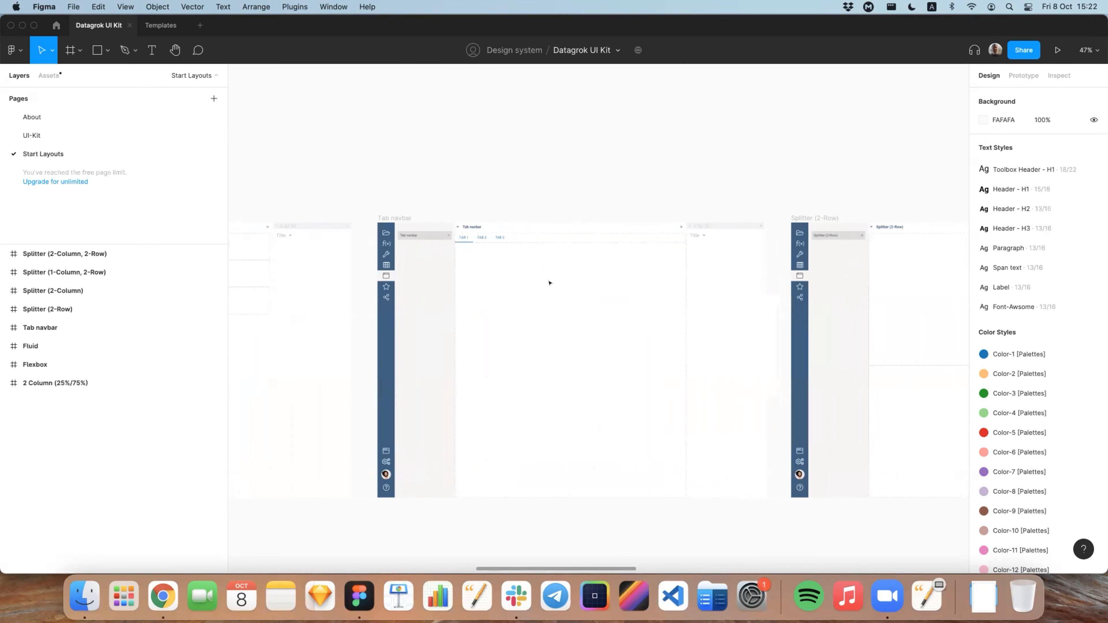
{"action": "scroll", "coordinate": [319, 253], "scroll_direction": "right", "scroll_amount": 12}
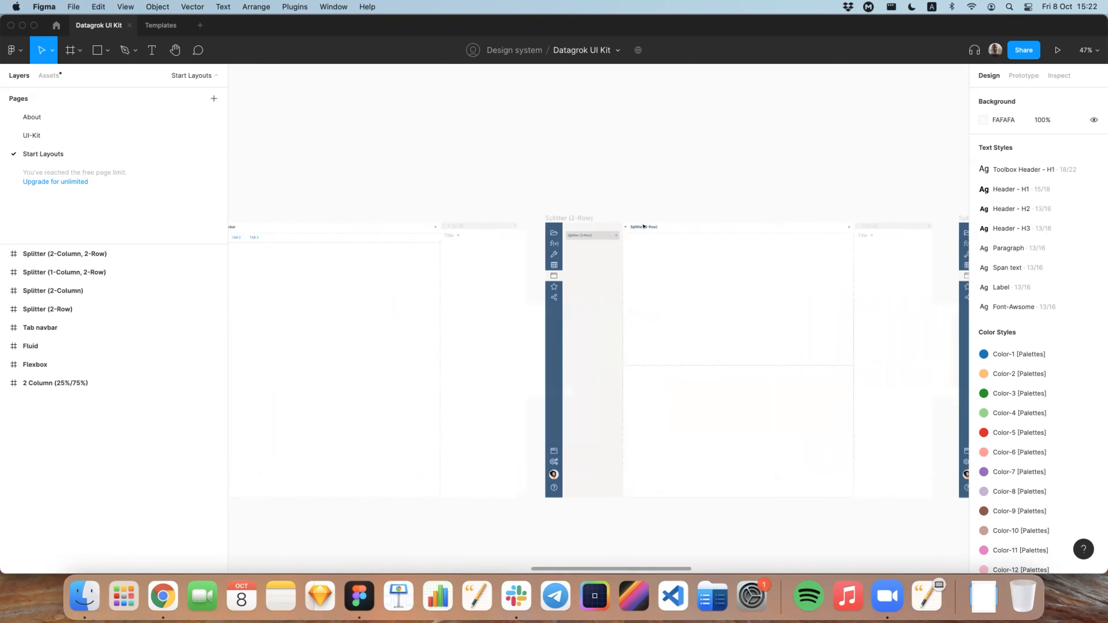
Step: Select the Splitter (2-Row) frame, expand its vertical splitter and both containers, and inspect the panel inside each one
{"action": "left_click", "coordinate": [431, 216]}
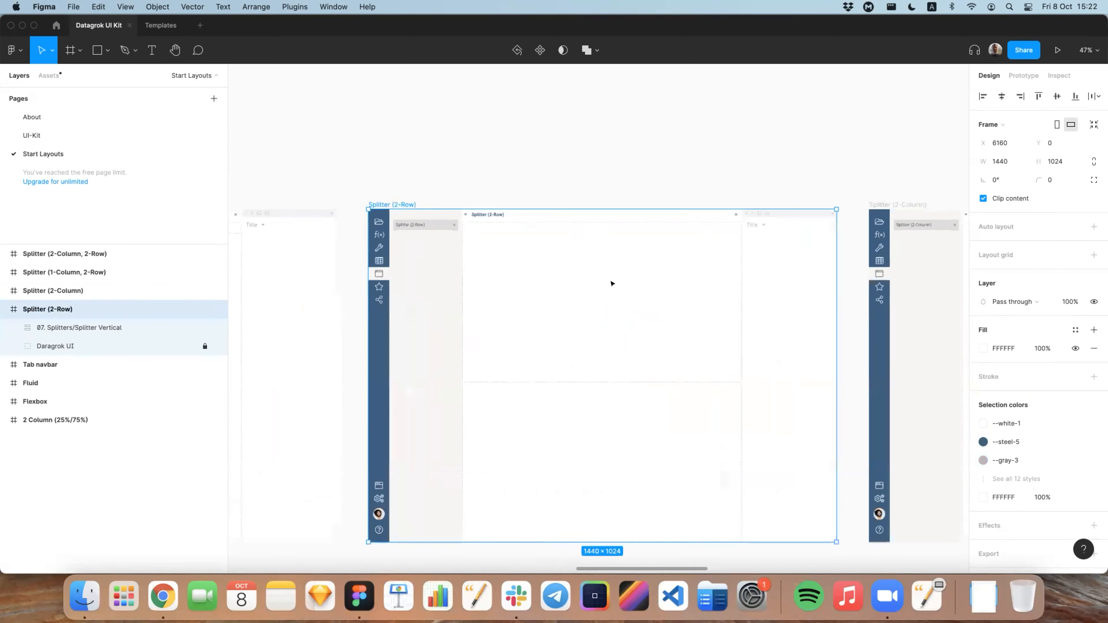
{"action": "scroll", "coordinate": [549, 207], "scroll_direction": "up", "scroll_amount": 5}
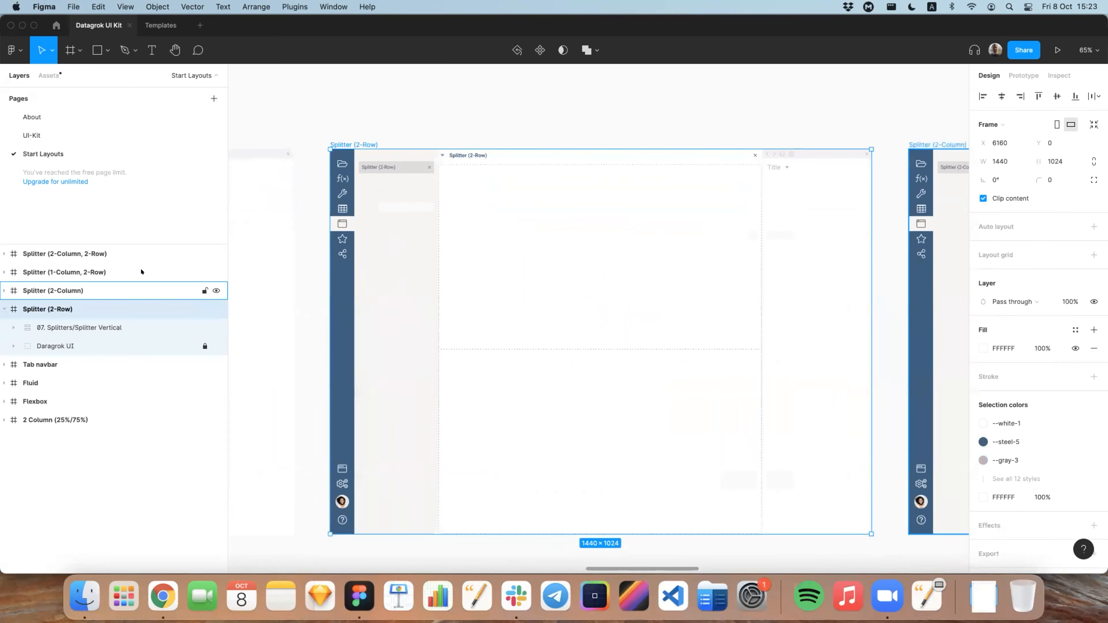
{"action": "left_click", "coordinate": [13, 327]}
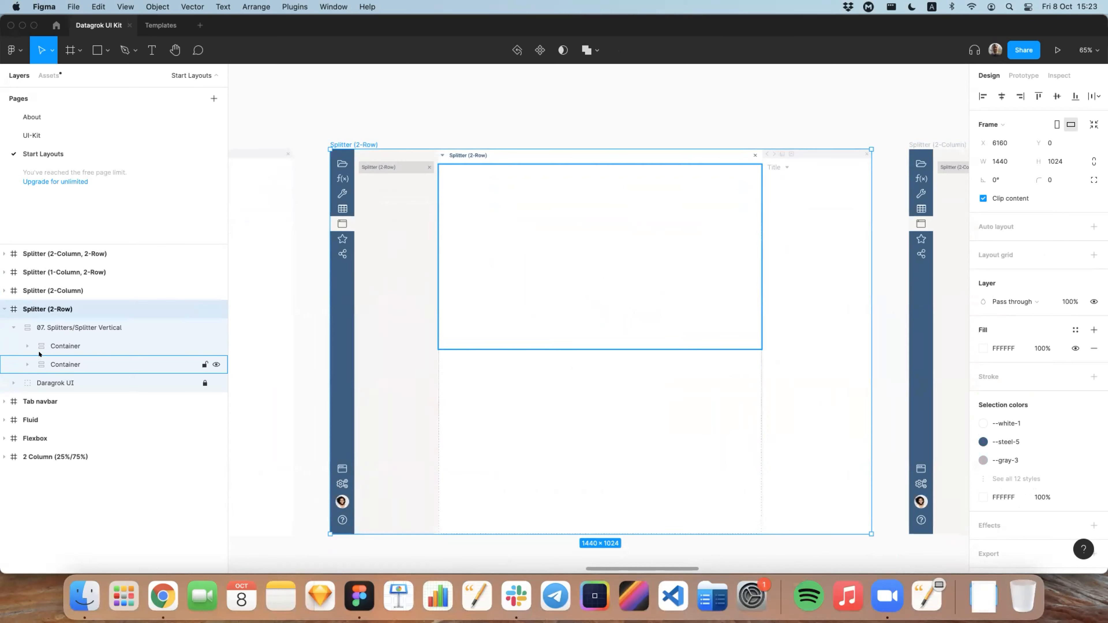
{"action": "left_click", "coordinate": [26, 346]}
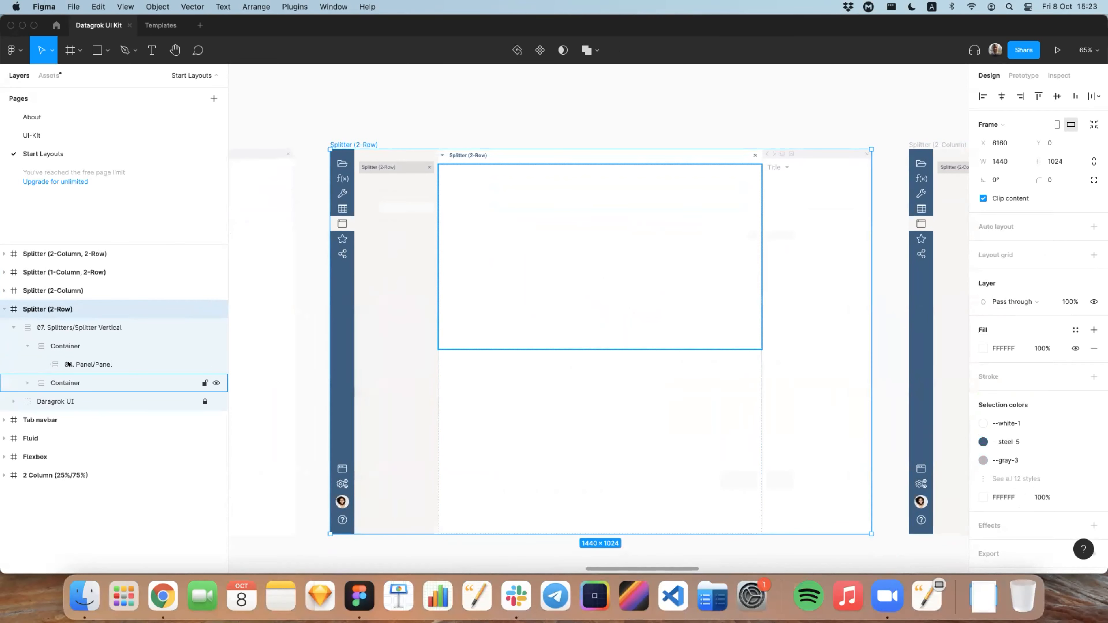
{"action": "left_click", "coordinate": [86, 364]}
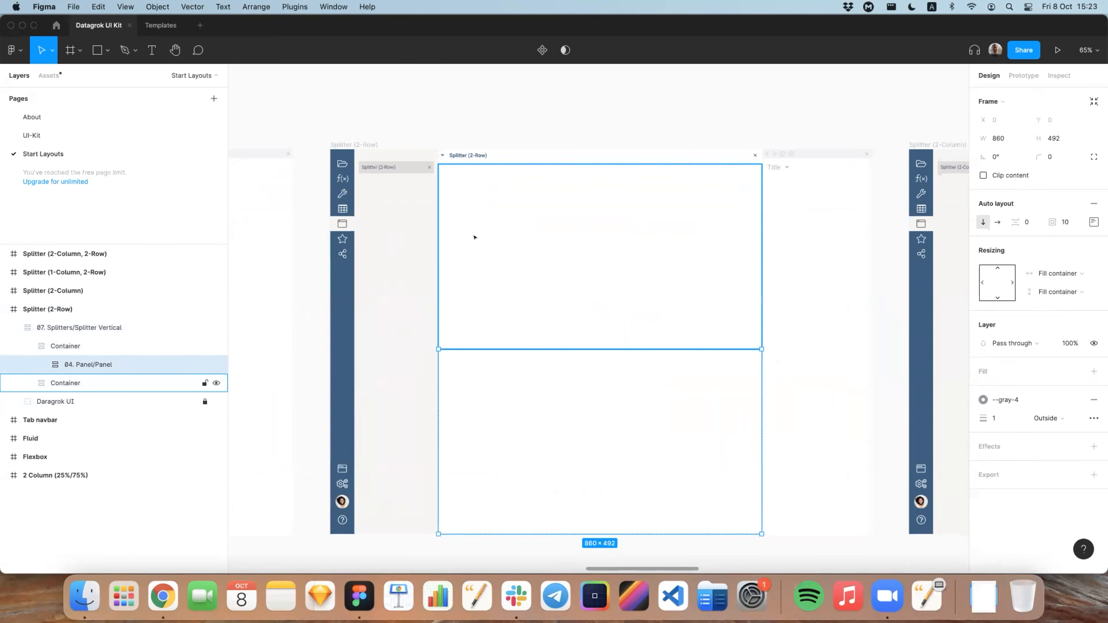
{"action": "left_click", "coordinate": [23, 383]}
{"action": "left_click", "coordinate": [87, 401]}
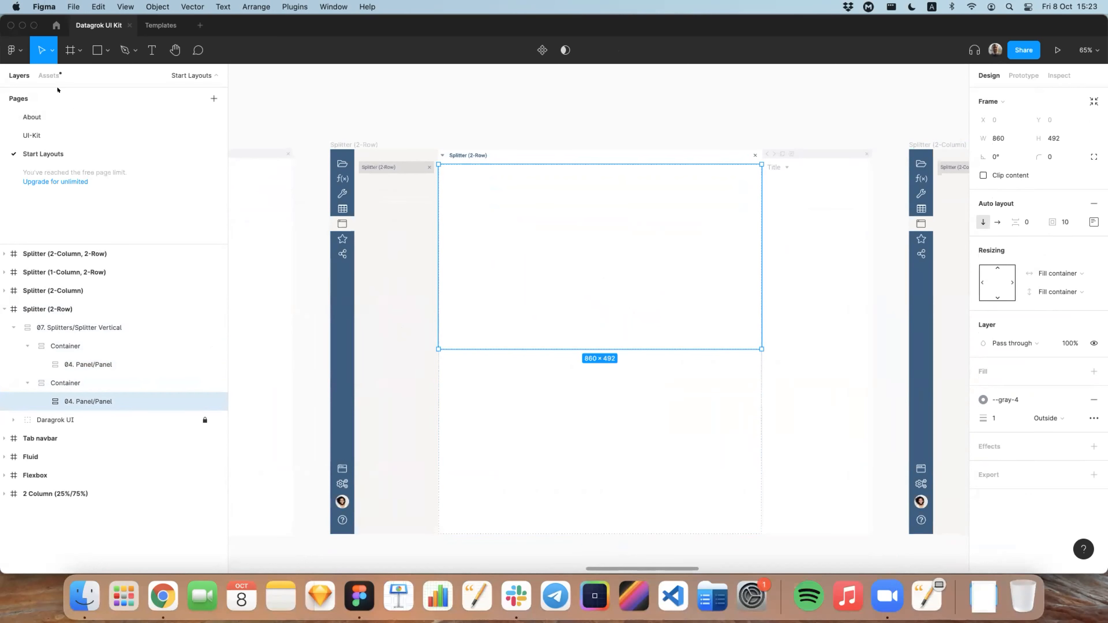
Step: Insert the Grid component from the local components into the lower container of the Splitter (2-Row) layout
{"action": "left_click", "coordinate": [458, 364]}
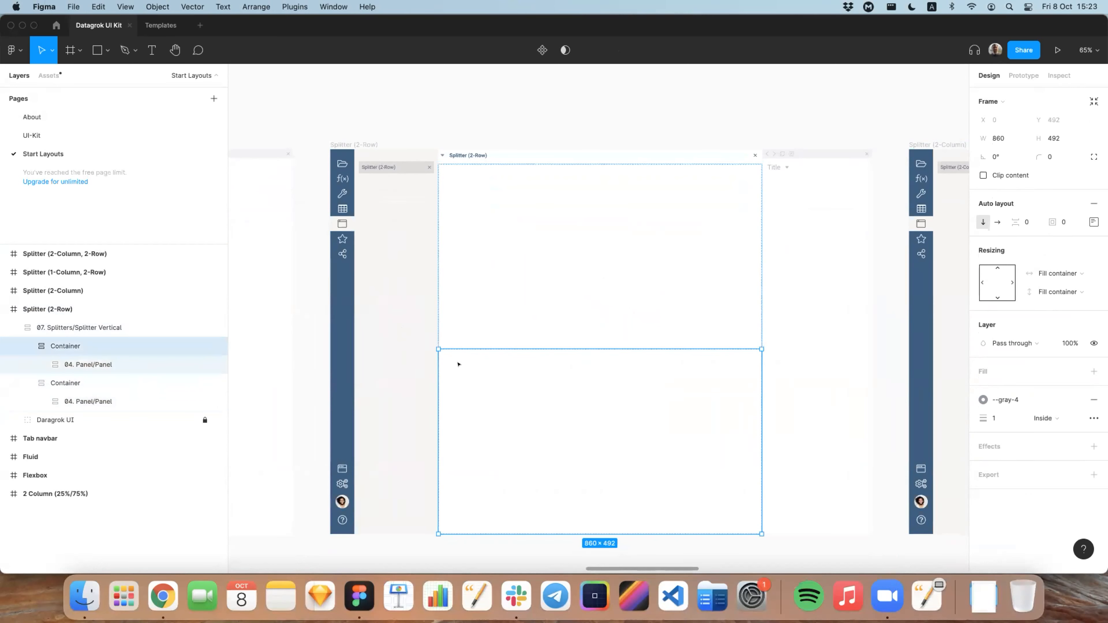
{"action": "left_click", "coordinate": [45, 75]}
{"action": "left_click", "coordinate": [9, 261]}
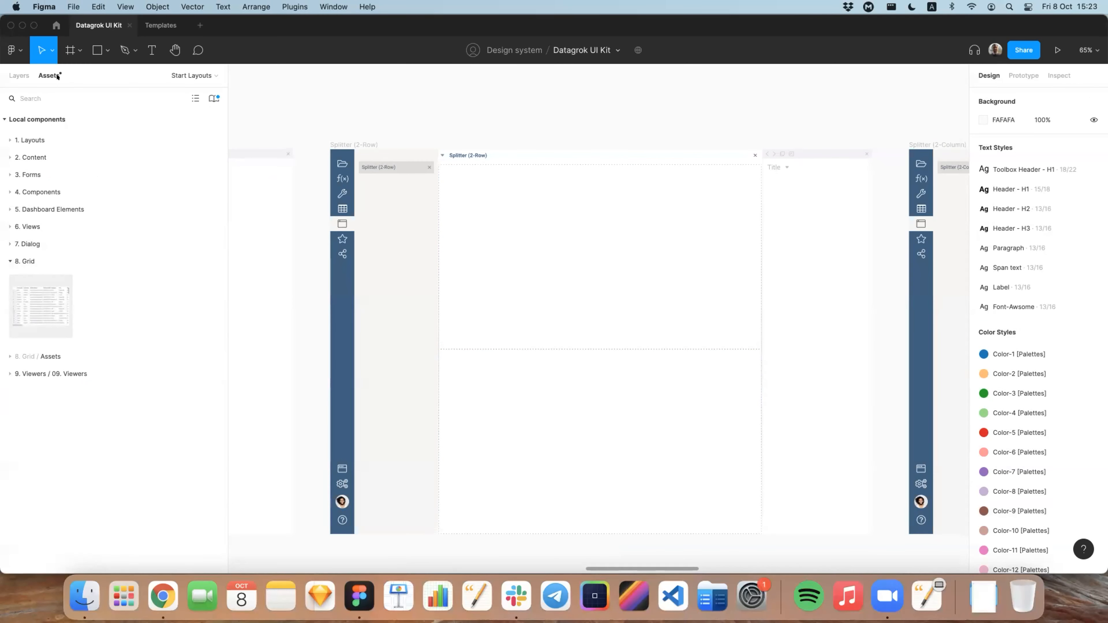
{"action": "left_click_drag", "start_coordinate": [48, 306], "coordinate": [576, 431]}
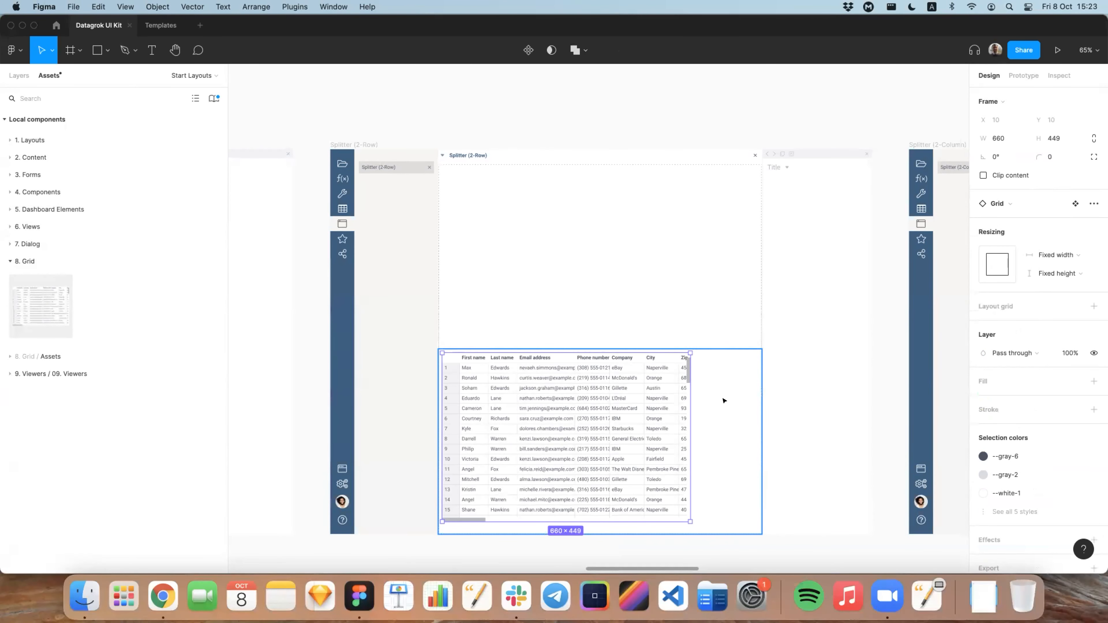
Step: Set both the horizontal and vertical resizing of the inserted Grid to Fill container and deselect it
{"action": "left_click", "coordinate": [1056, 255]}
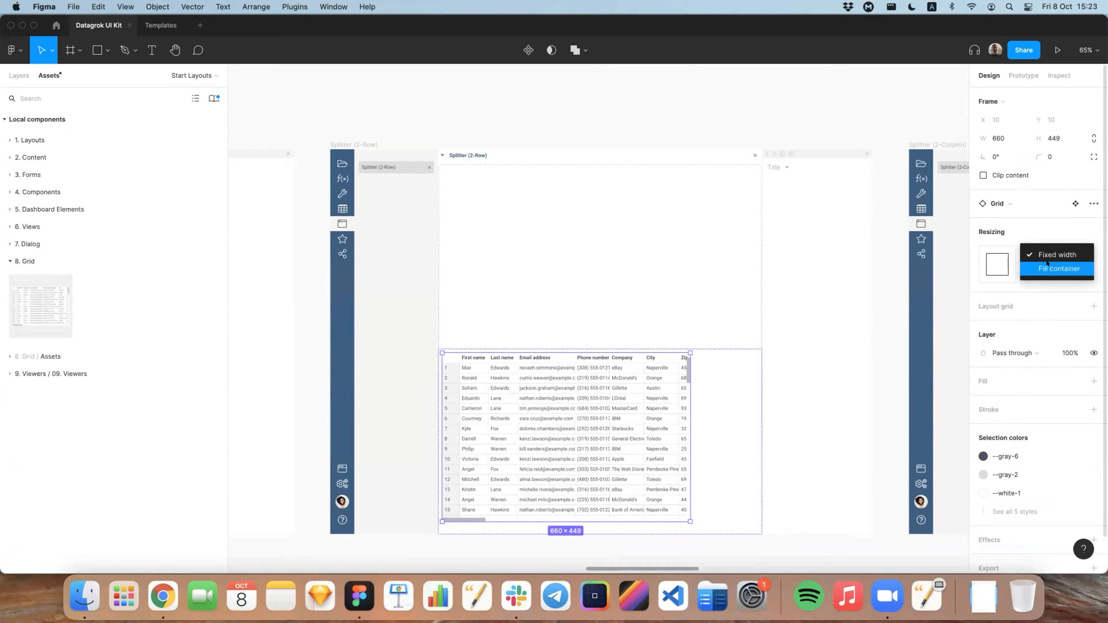
{"action": "left_click", "coordinate": [1059, 269]}
{"action": "left_click", "coordinate": [1056, 273]}
{"action": "left_click", "coordinate": [1059, 287]}
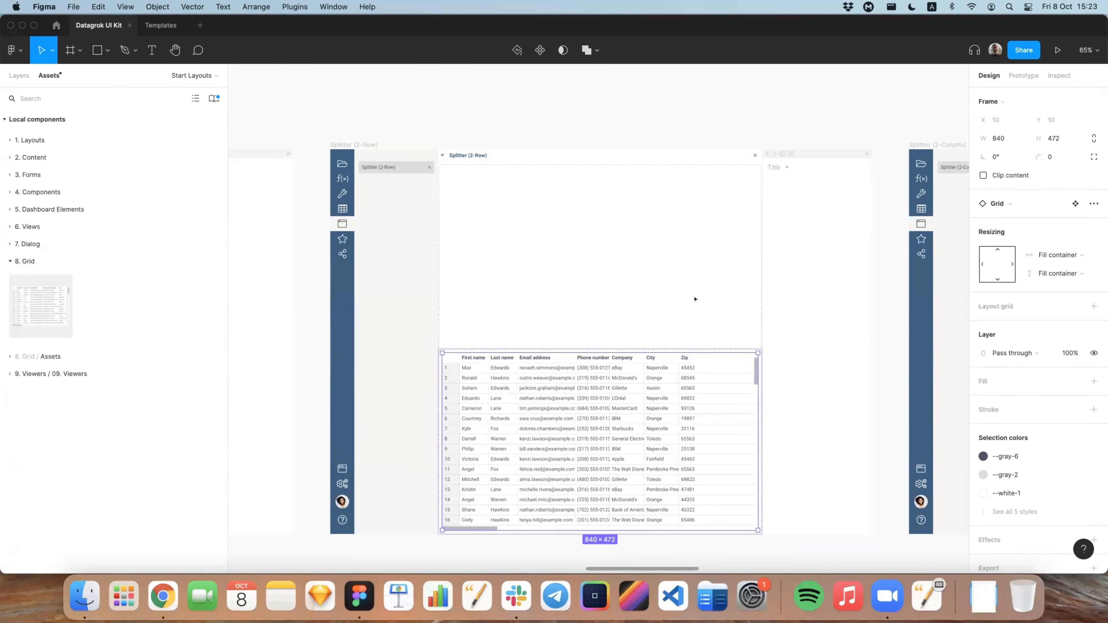
{"action": "left_click", "coordinate": [625, 118]}
Step: Collapse the Grid category and the Local components list, and view the splitter layouts at a smaller scale
{"action": "scroll", "coordinate": [772, 313], "scroll_direction": "right", "scroll_amount": 2}
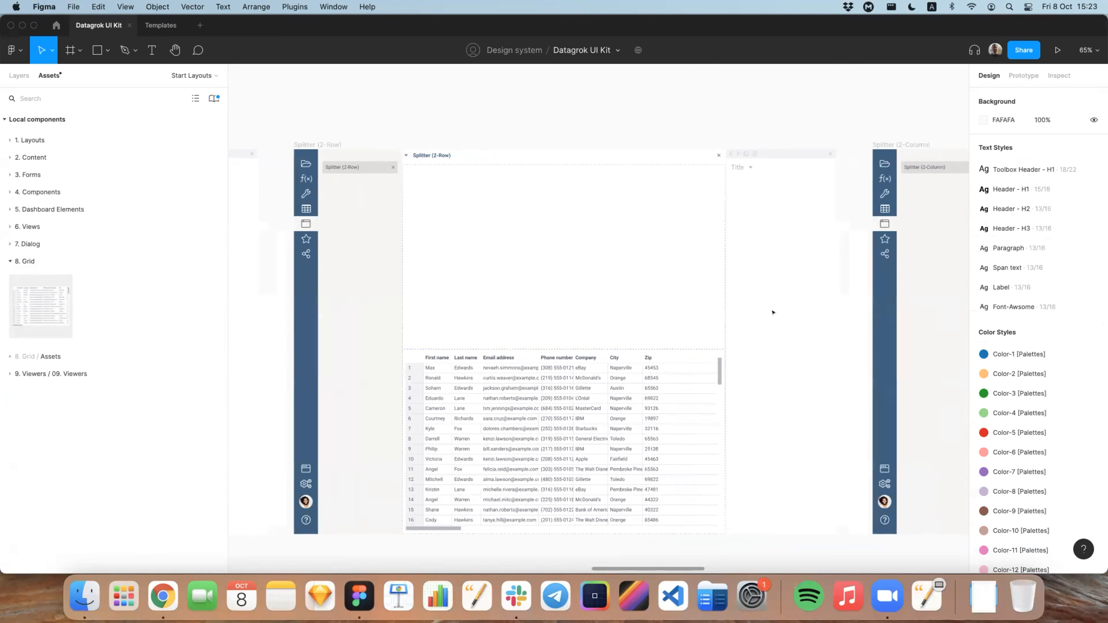
{"action": "scroll", "coordinate": [773, 312], "scroll_direction": "right", "scroll_amount": 1}
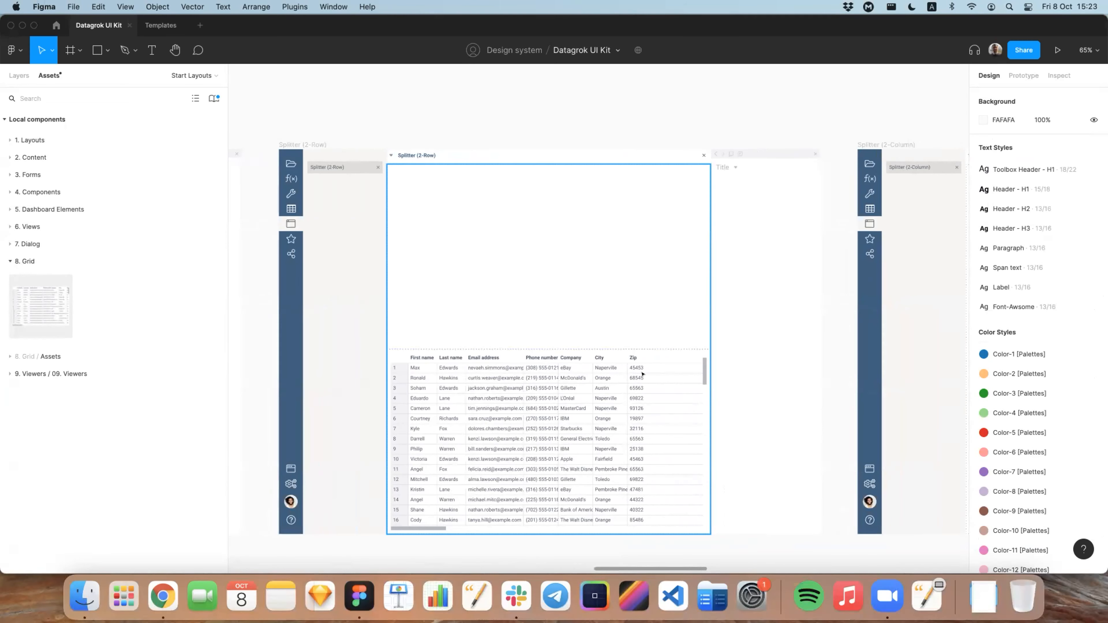
{"action": "scroll", "coordinate": [560, 338], "scroll_direction": "right", "scroll_amount": 2}
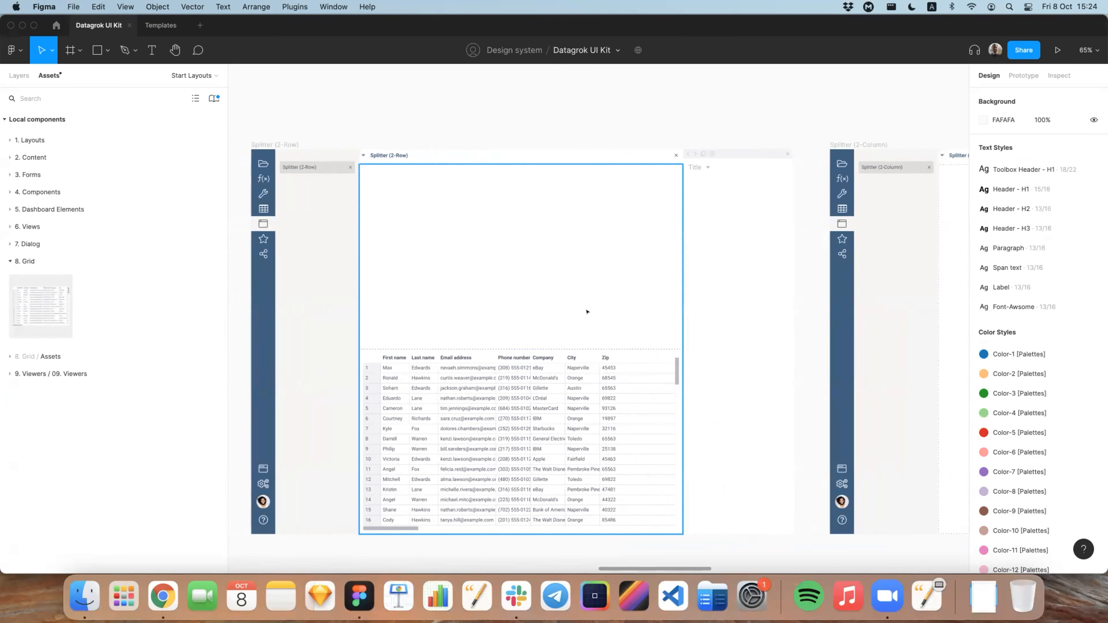
{"action": "scroll", "coordinate": [567, 309], "scroll_direction": "right", "scroll_amount": 3}
{"action": "left_click", "coordinate": [11, 262]}
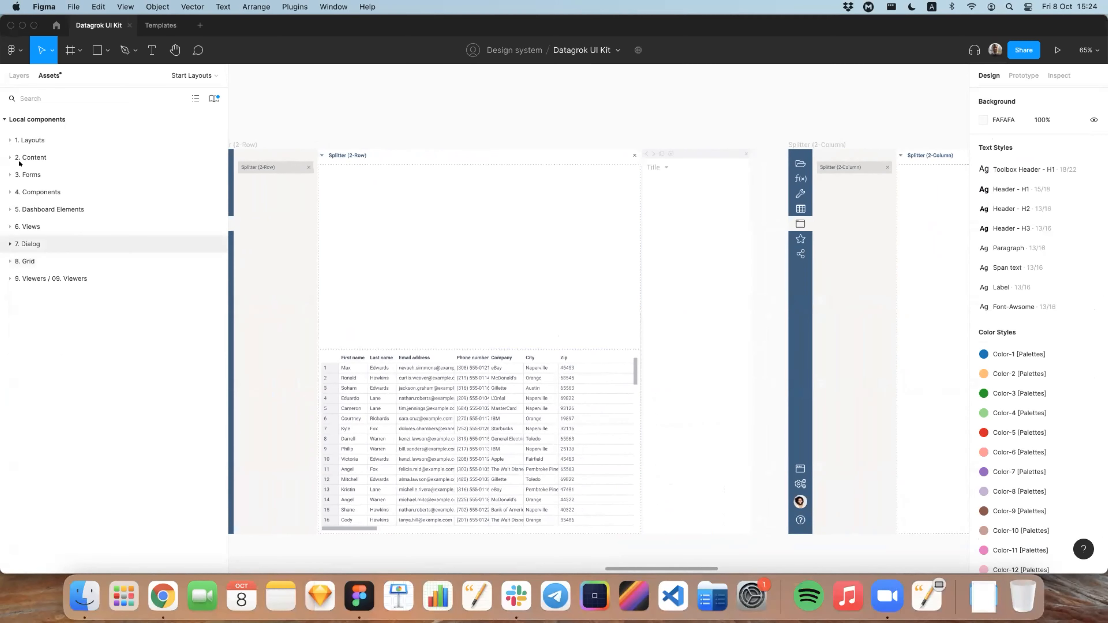
{"action": "left_click", "coordinate": [5, 120]}
{"action": "scroll", "coordinate": [441, 153], "scroll_direction": "down", "scroll_amount": 1}
{"action": "scroll", "coordinate": [441, 153], "scroll_direction": "down", "scroll_amount": 2}
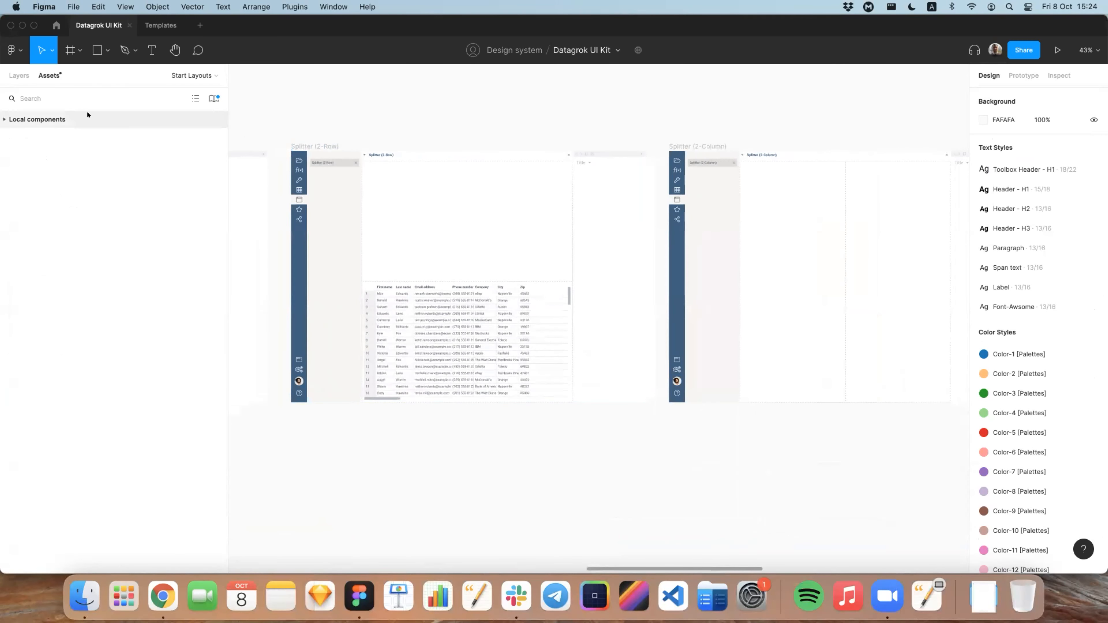
Step: Return to the layer list, open the About page and bring the Tab 1 sample frame into close view
{"action": "left_click", "coordinate": [20, 75]}
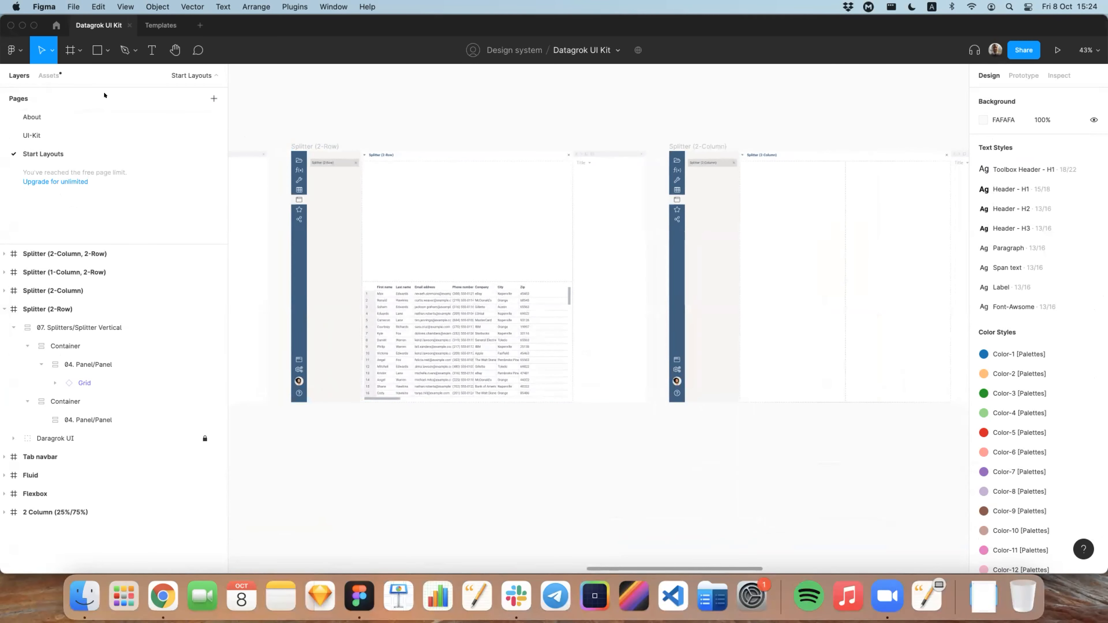
{"action": "left_click", "coordinate": [69, 117]}
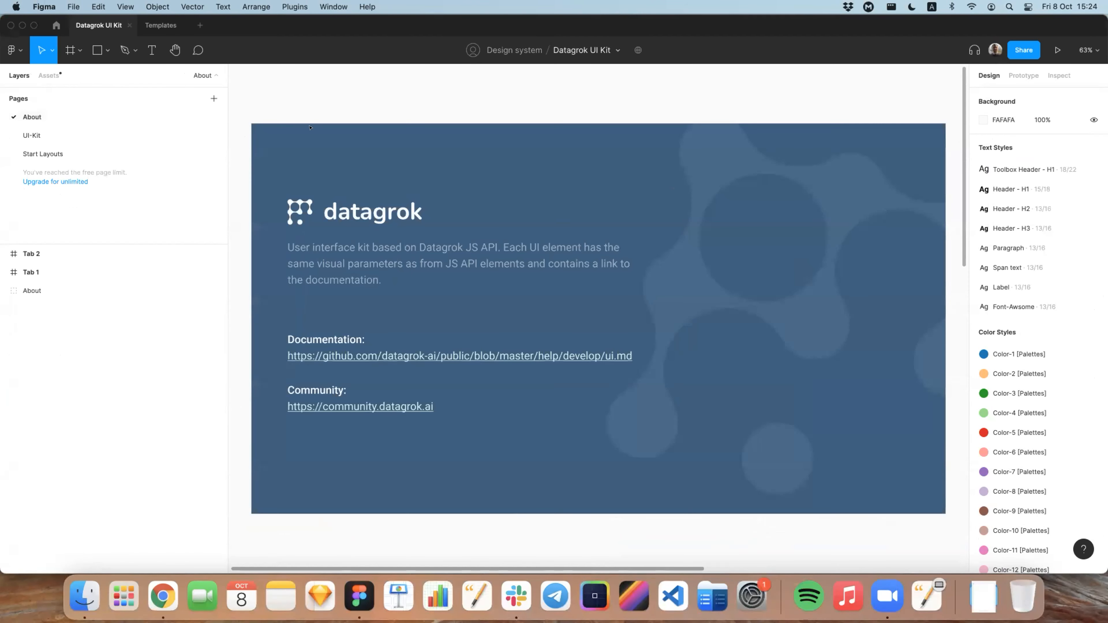
{"action": "left_click", "coordinate": [94, 272]}
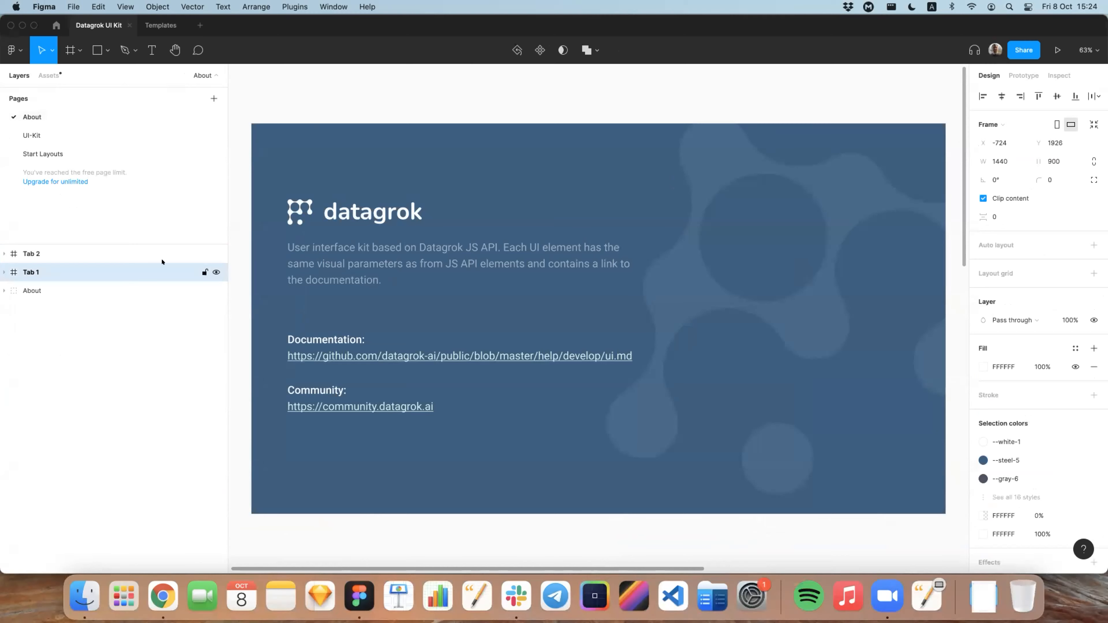
{"action": "key", "text": "shift+2"}
{"action": "left_click", "coordinate": [484, 80]}
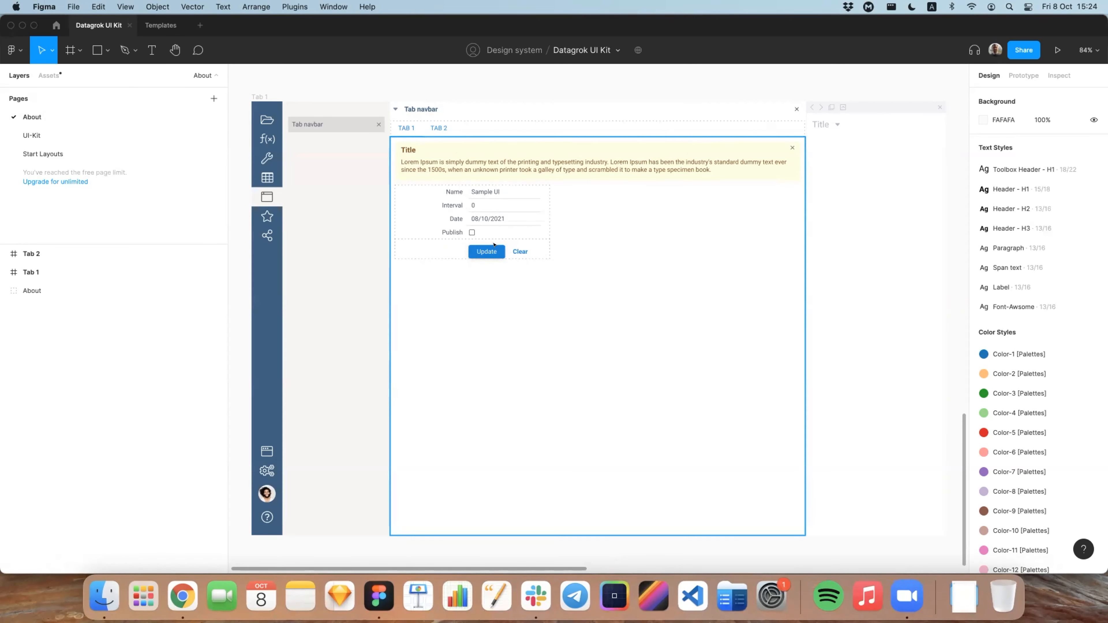
Step: Move on to the Tab 2 frame, select it and expand its layers to show the nested splitter containers
{"action": "scroll", "coordinate": [480, 100], "scroll_direction": "right", "scroll_amount": 2}
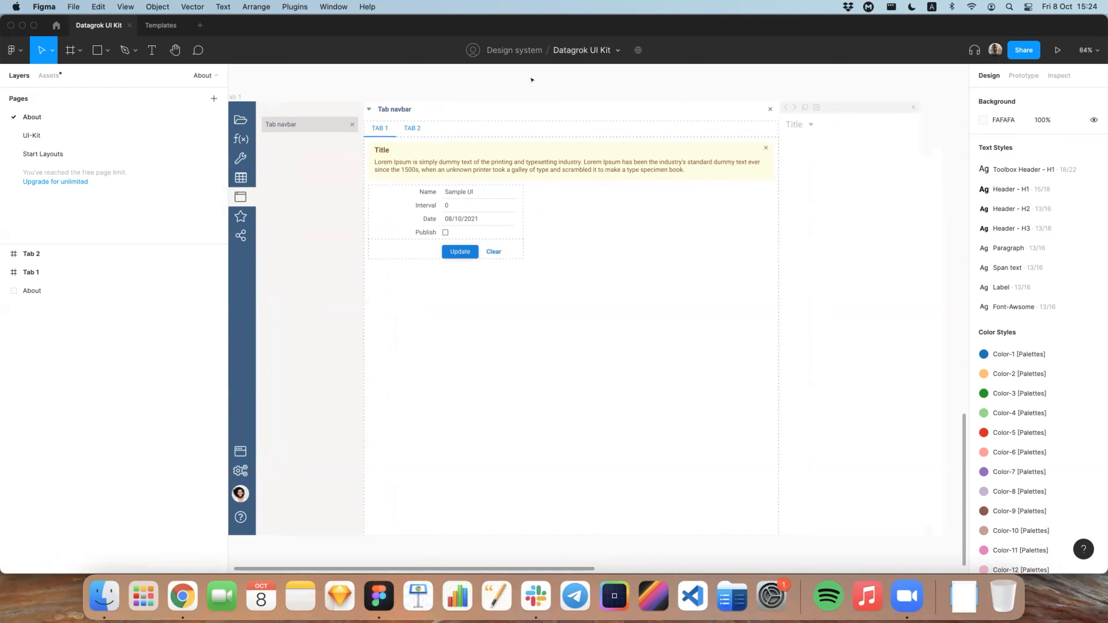
{"action": "scroll", "coordinate": [413, 126], "scroll_direction": "right", "scroll_amount": 15}
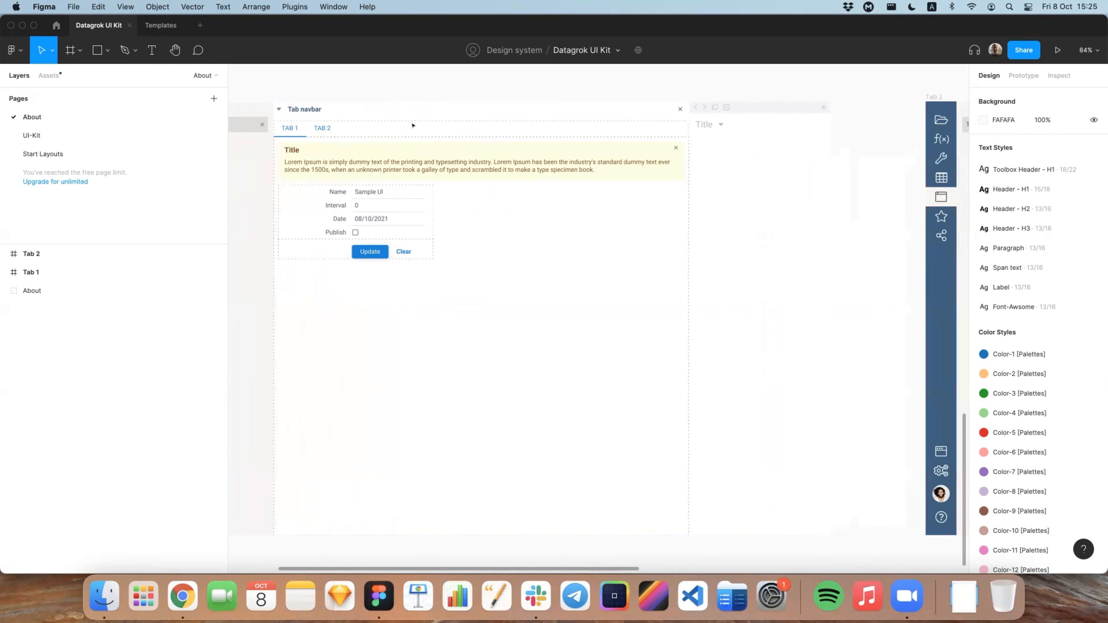
{"action": "scroll", "coordinate": [412, 124], "scroll_direction": "right", "scroll_amount": 8}
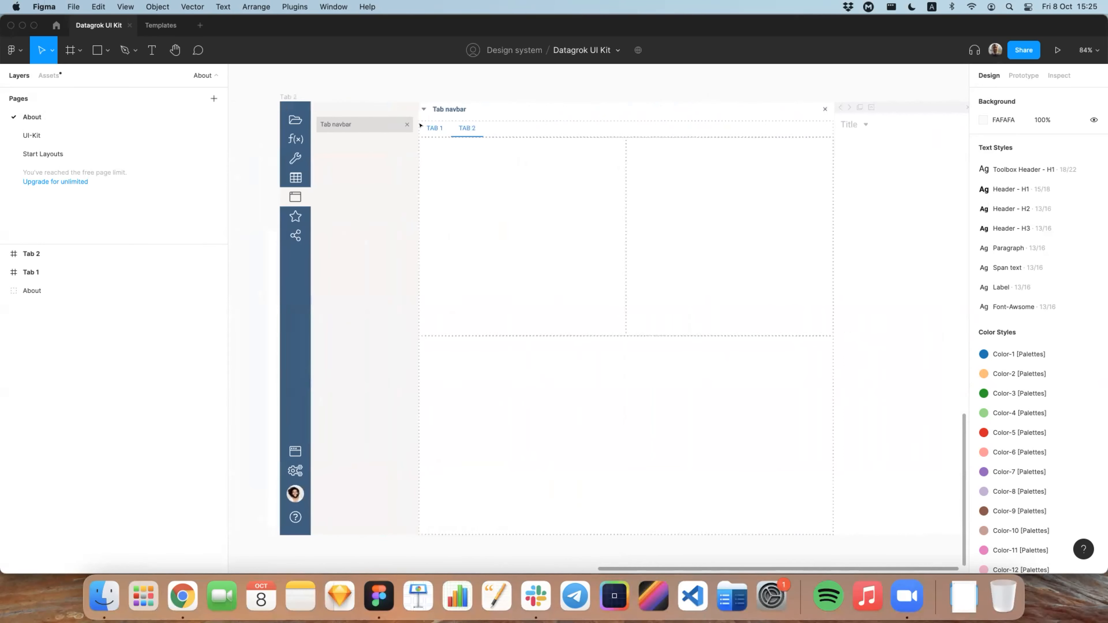
{"action": "left_click", "coordinate": [264, 96]}
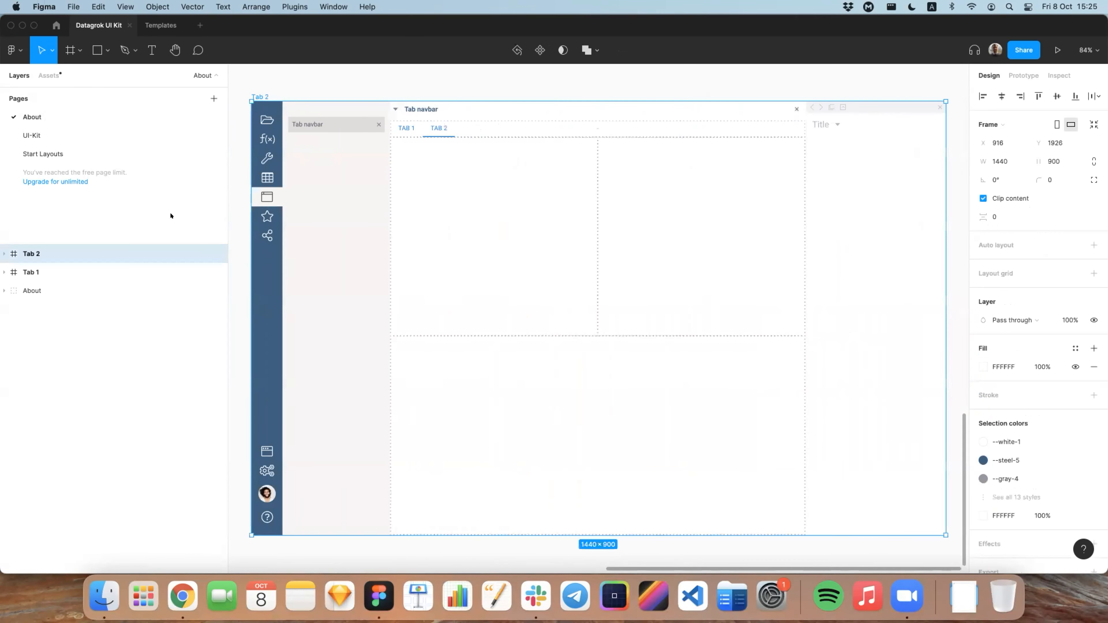
{"action": "left_click", "coordinate": [4, 254]}
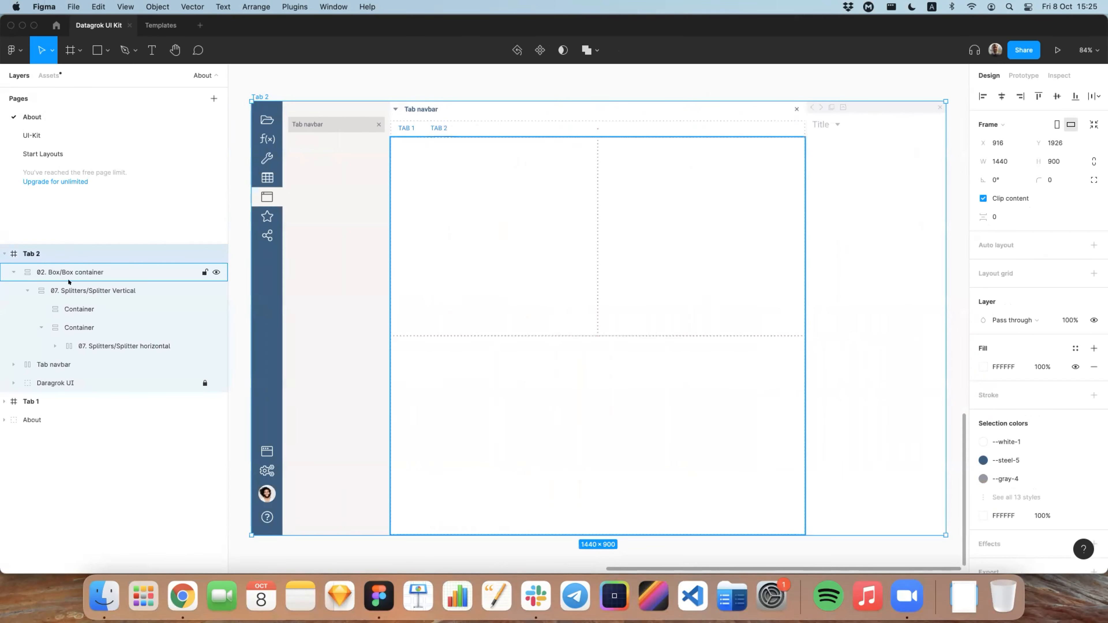
Step: Review the vertical and horizontal splitter layers of Tab 2 and place the Scatter Plot viewer component in the upper-left splitter cell
{"action": "left_click", "coordinate": [93, 290]}
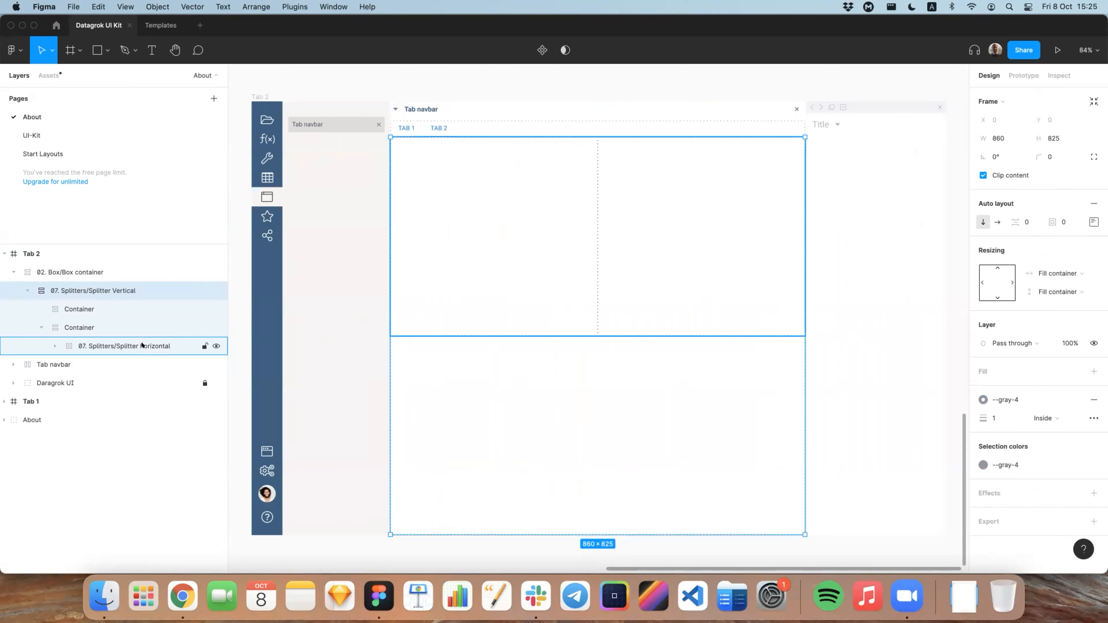
{"action": "left_click", "coordinate": [114, 346]}
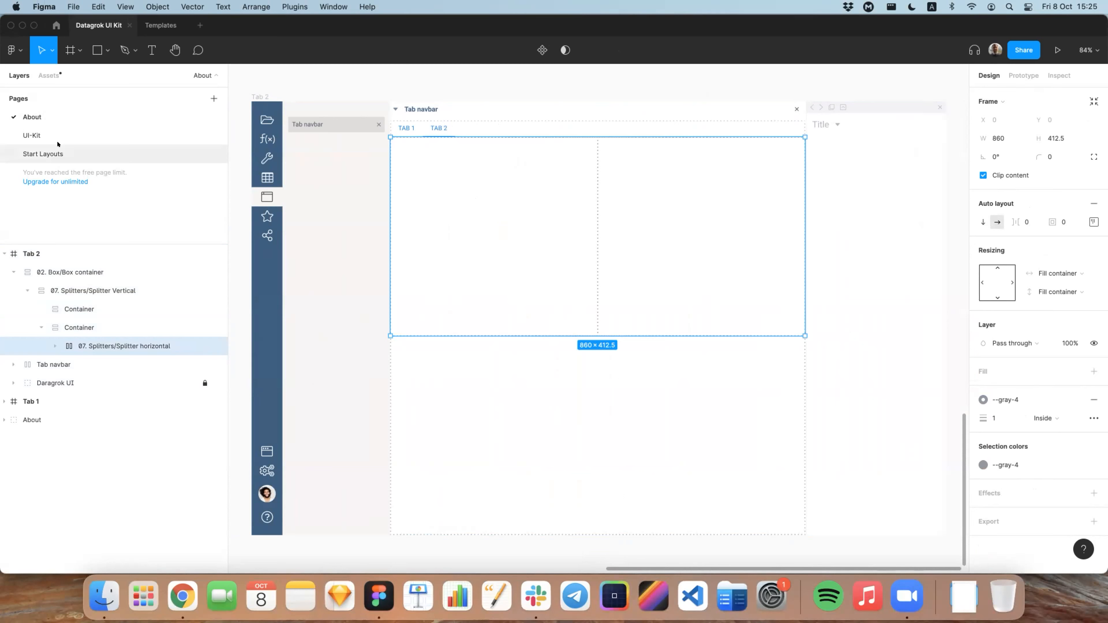
{"action": "left_click", "coordinate": [50, 75]}
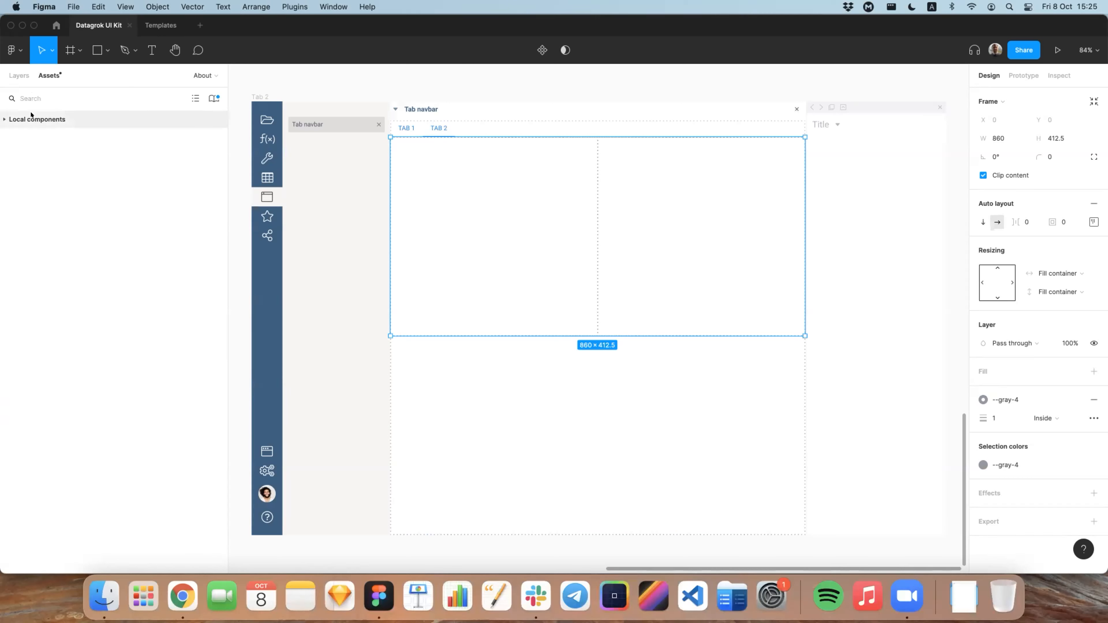
{"action": "left_click", "coordinate": [4, 118]}
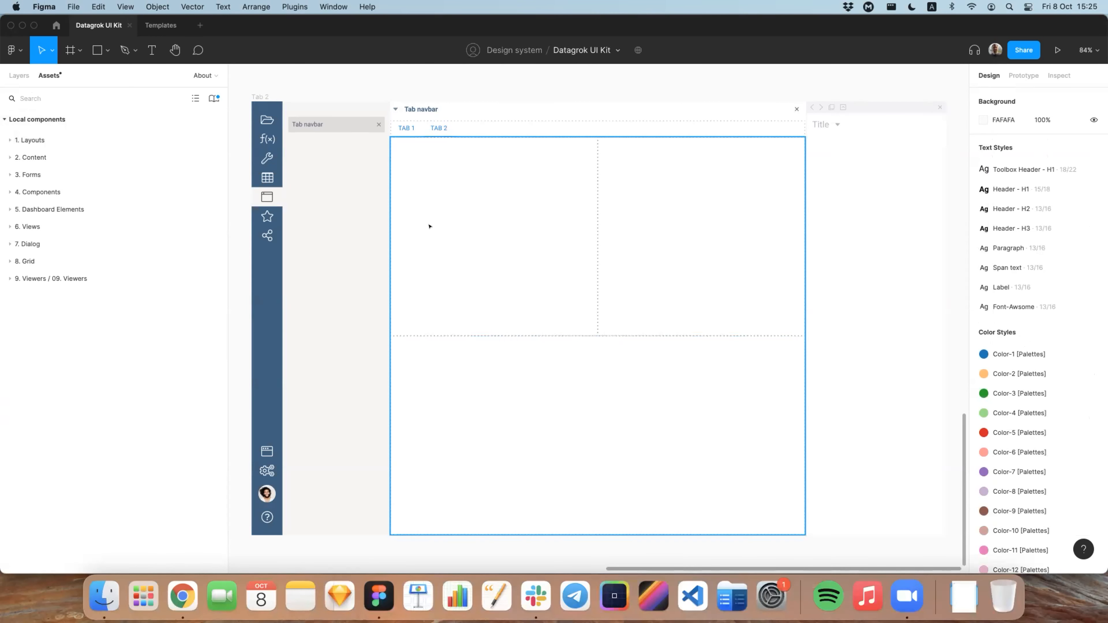
{"action": "left_click", "coordinate": [3, 280]}
{"action": "left_click_drag", "start_coordinate": [114, 323], "coordinate": [475, 238]}
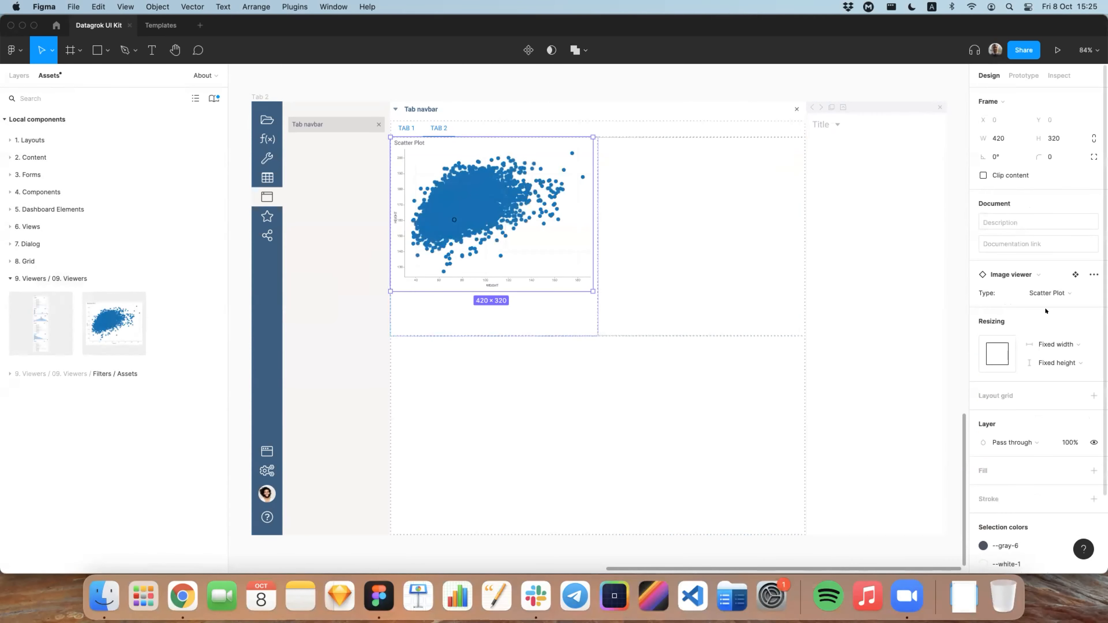
Step: Set both the horizontal and vertical resizing of the inserted Scatter Plot viewer to Fill container
{"action": "left_click", "coordinate": [1056, 344]}
{"action": "left_click", "coordinate": [1047, 362]}
{"action": "left_click", "coordinate": [1048, 363]}
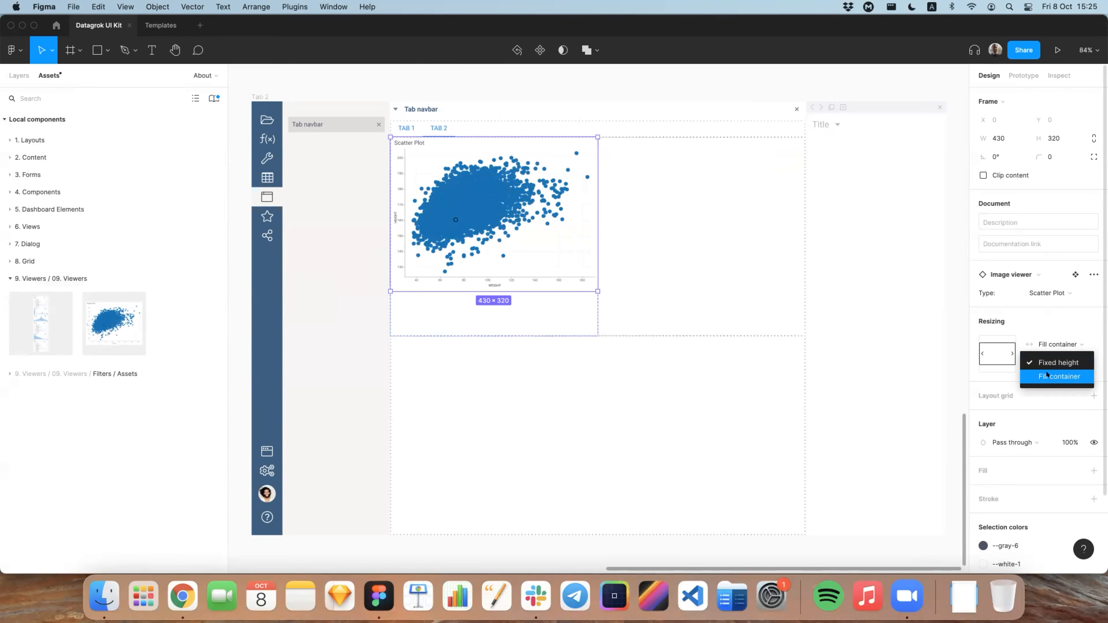
{"action": "left_click", "coordinate": [1056, 374]}
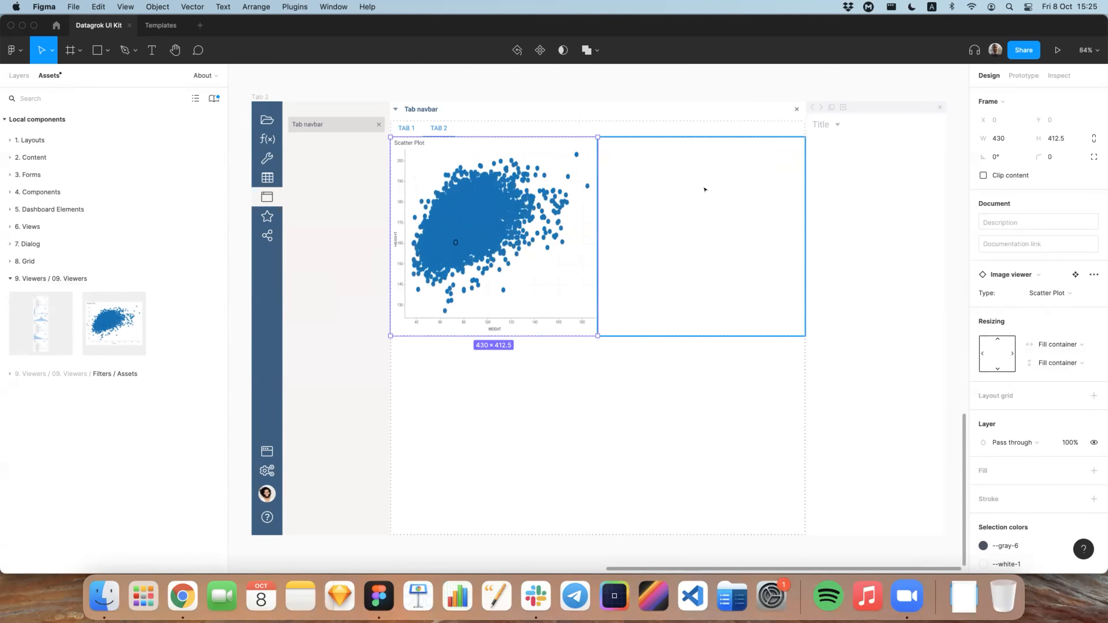
Step: Add a Histogram image viewer to the upper-right splitter cell, with both resizing directions set to Fill container
{"action": "left_click_drag", "start_coordinate": [116, 319], "coordinate": [698, 244]}
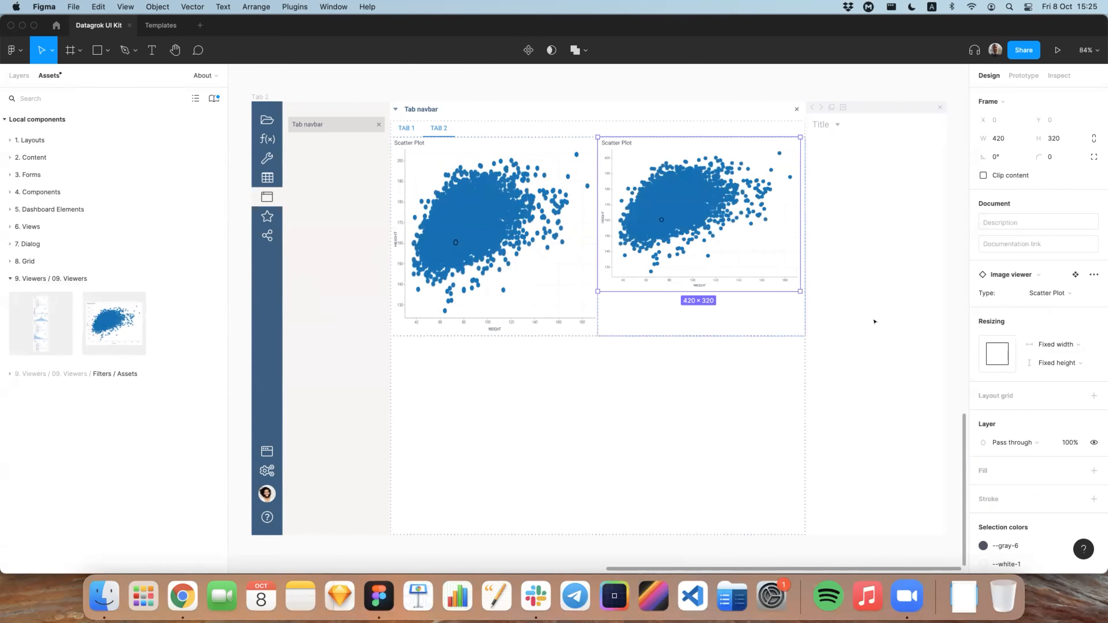
{"action": "left_click", "coordinate": [1037, 347]}
{"action": "left_click", "coordinate": [1037, 363]}
{"action": "left_click", "coordinate": [1045, 364]}
{"action": "left_click", "coordinate": [1047, 378]}
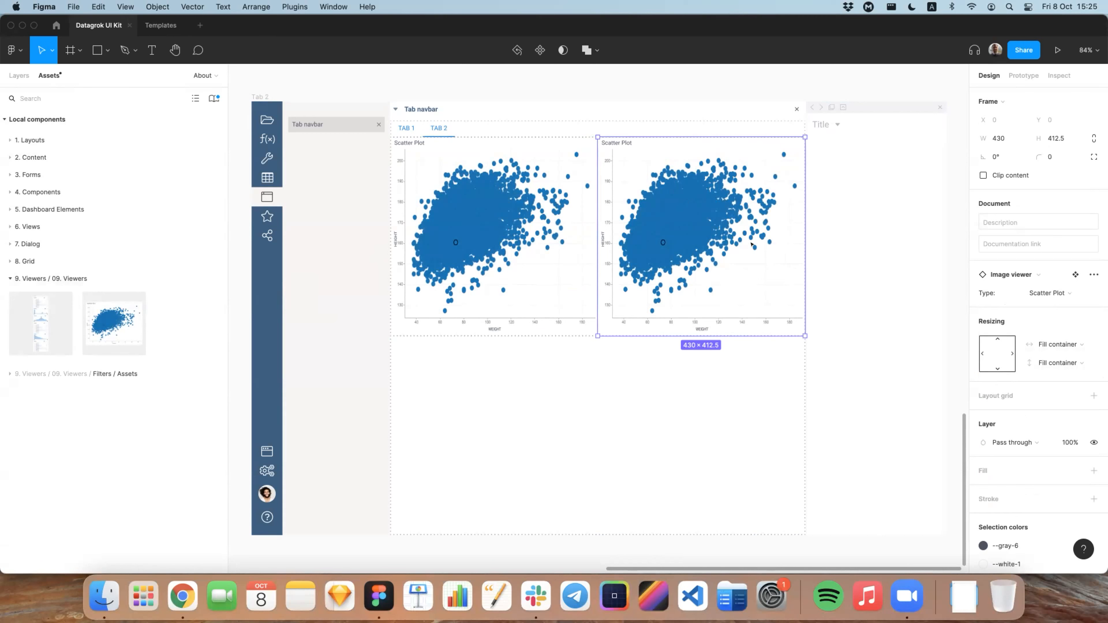
{"action": "left_click", "coordinate": [1049, 293]}
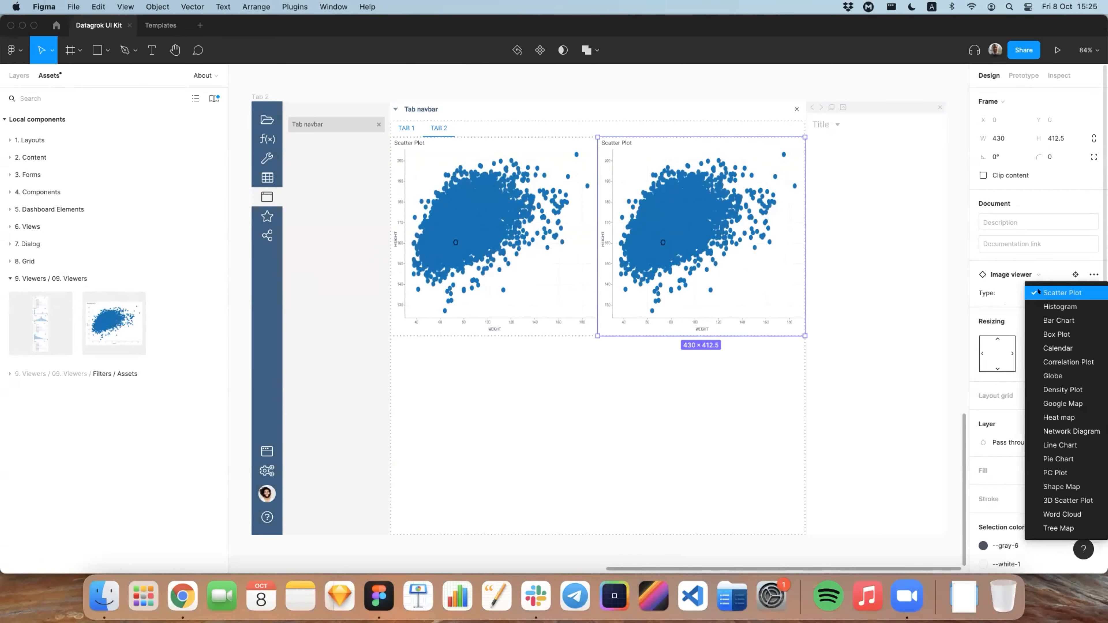
{"action": "left_click", "coordinate": [1056, 307]}
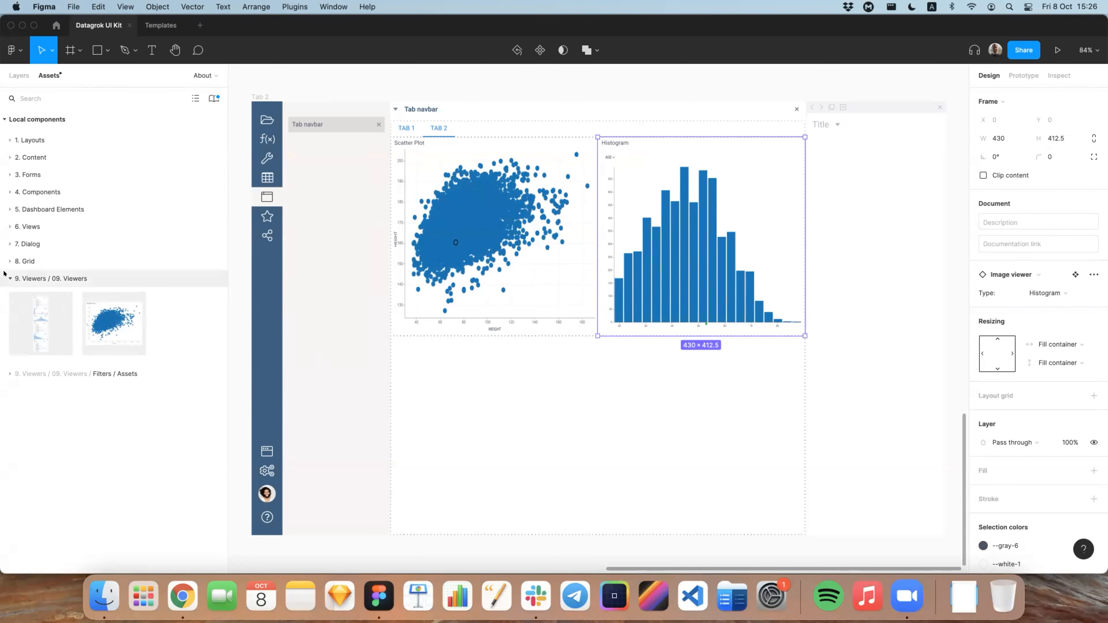
Step: Place the Grid component in the lower splitter container of Tab 2, set its horizontal resizing to Fill container and deselect it
{"action": "left_click", "coordinate": [27, 278]}
{"action": "left_click", "coordinate": [24, 261]}
{"action": "left_click_drag", "start_coordinate": [24, 293], "coordinate": [484, 411]}
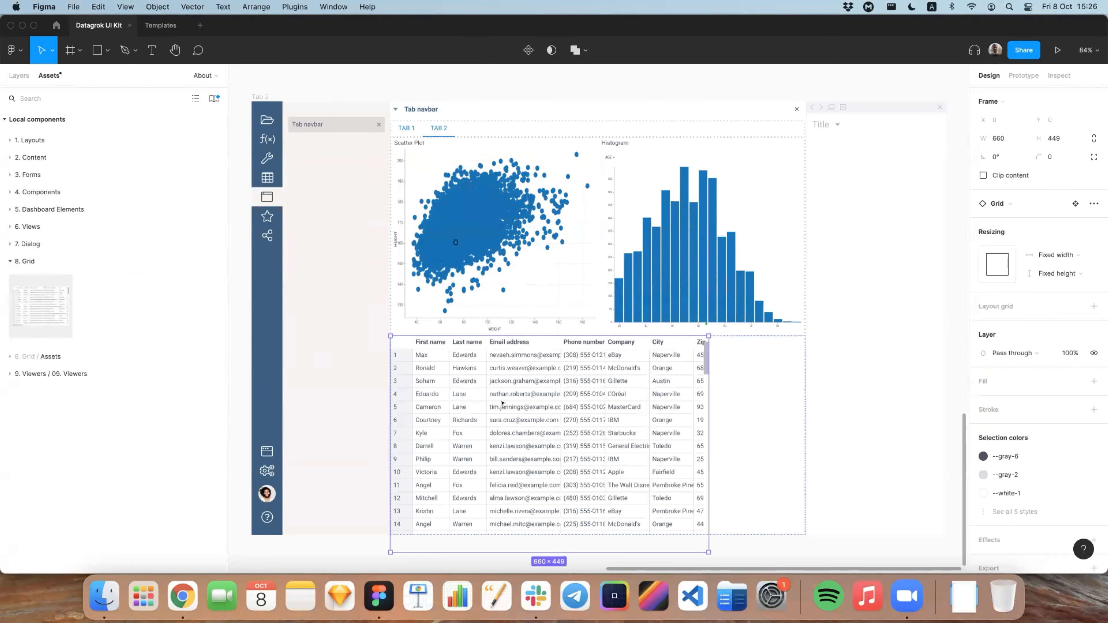
{"action": "left_click", "coordinate": [1046, 254]}
{"action": "left_click", "coordinate": [1055, 271]}
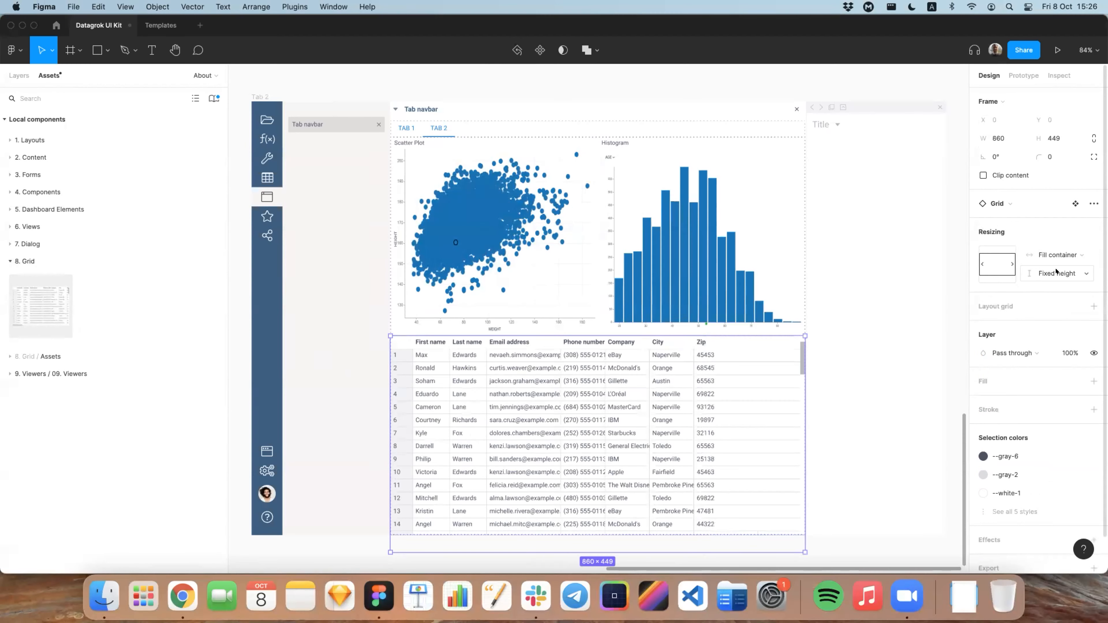
{"action": "left_click", "coordinate": [577, 90]}
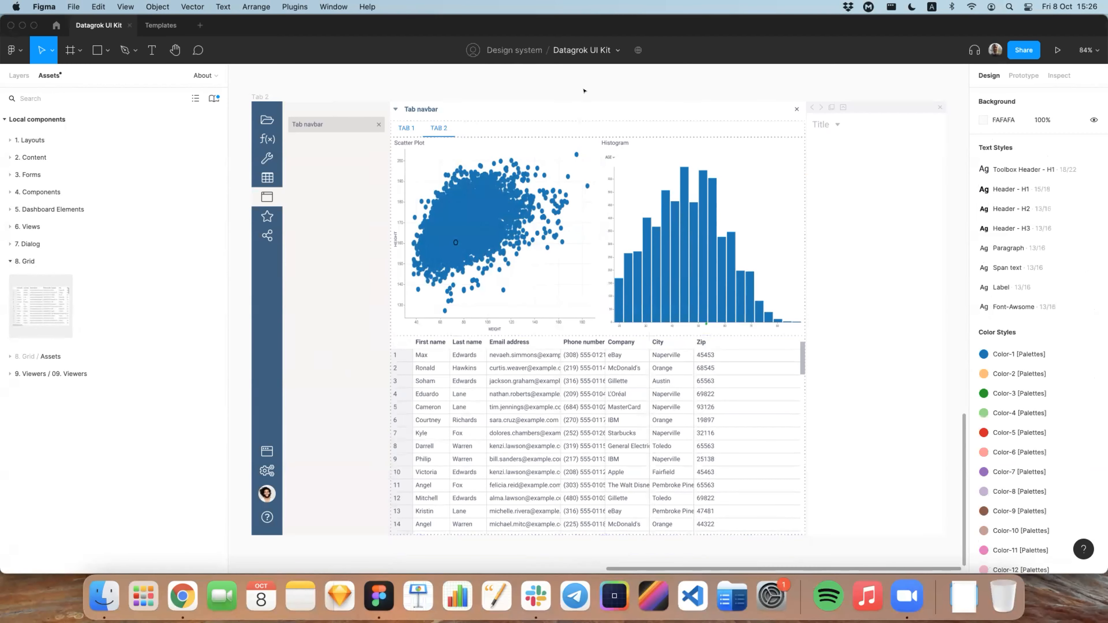
Step: Compare the composed Tab 1 and Tab 2 sample frames on the canvas
{"action": "scroll", "coordinate": [577, 90], "scroll_direction": "left", "scroll_amount": 10}
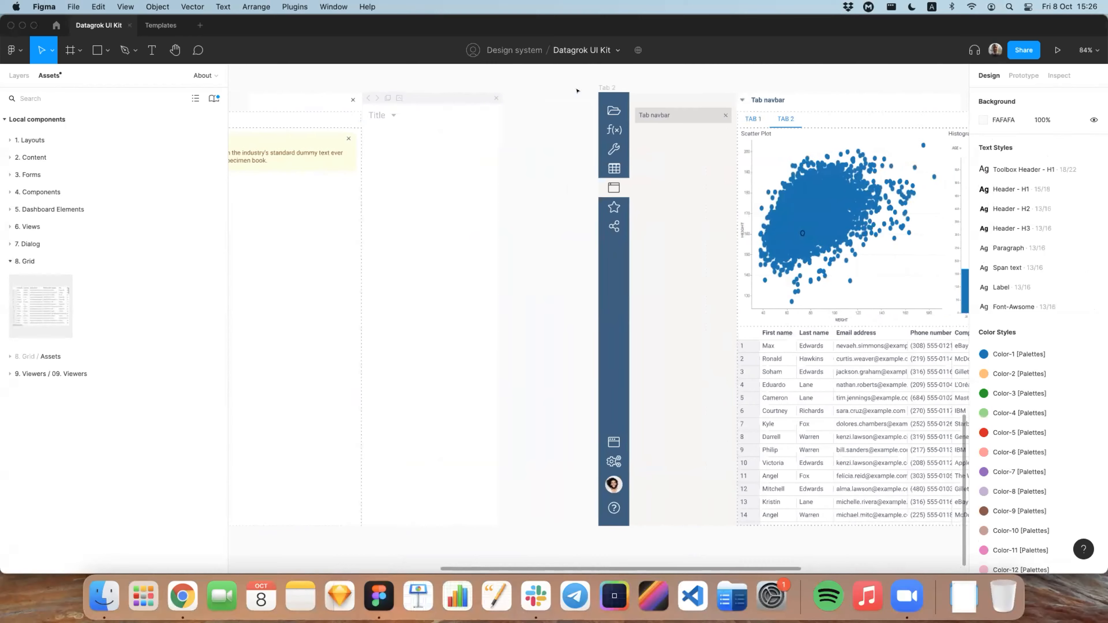
{"action": "scroll", "coordinate": [577, 90], "scroll_direction": "left", "scroll_amount": 9}
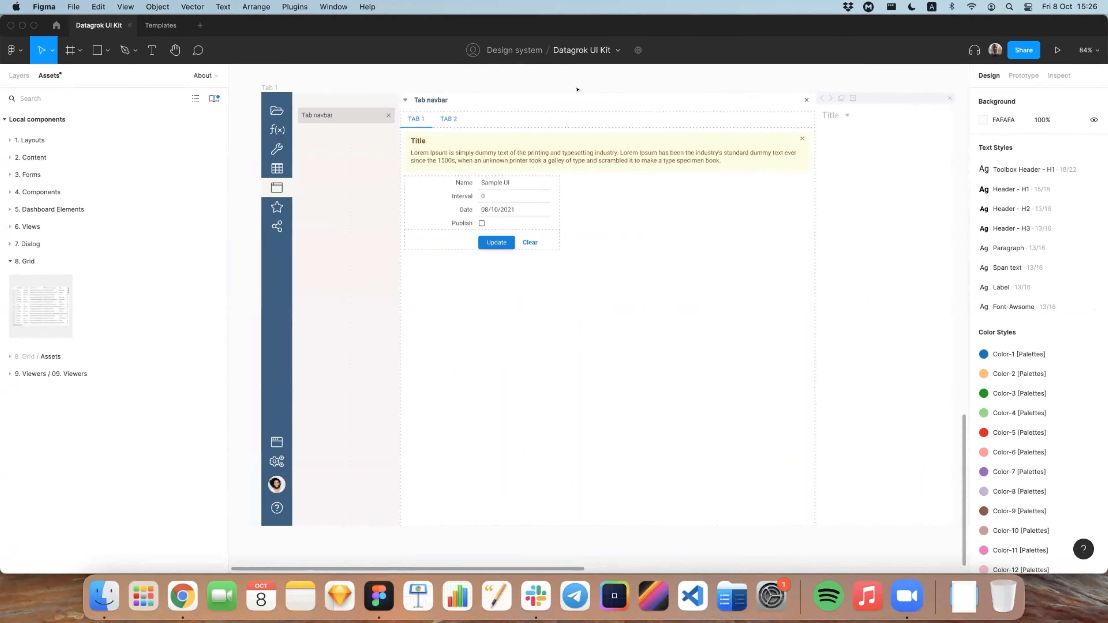
{"action": "scroll", "coordinate": [567, 88], "scroll_direction": "right", "scroll_amount": 1}
{"action": "scroll", "coordinate": [631, 86], "scroll_direction": "down", "scroll_amount": 3}
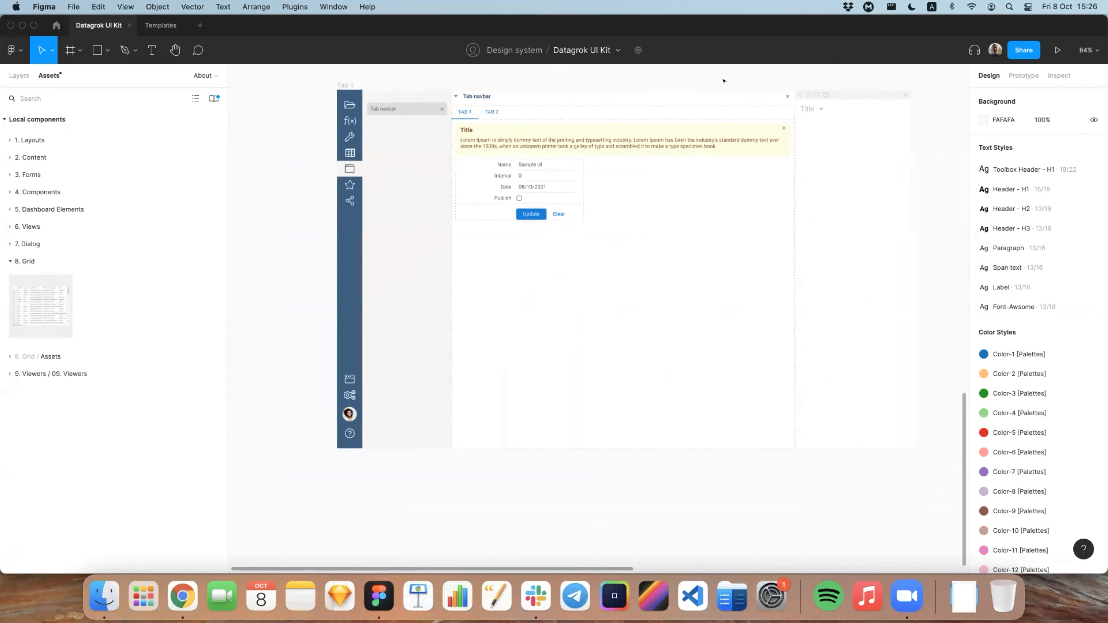
{"action": "scroll", "coordinate": [723, 81], "scroll_direction": "right", "scroll_amount": 4}
{"action": "scroll", "coordinate": [724, 81], "scroll_direction": "up", "scroll_amount": 2}
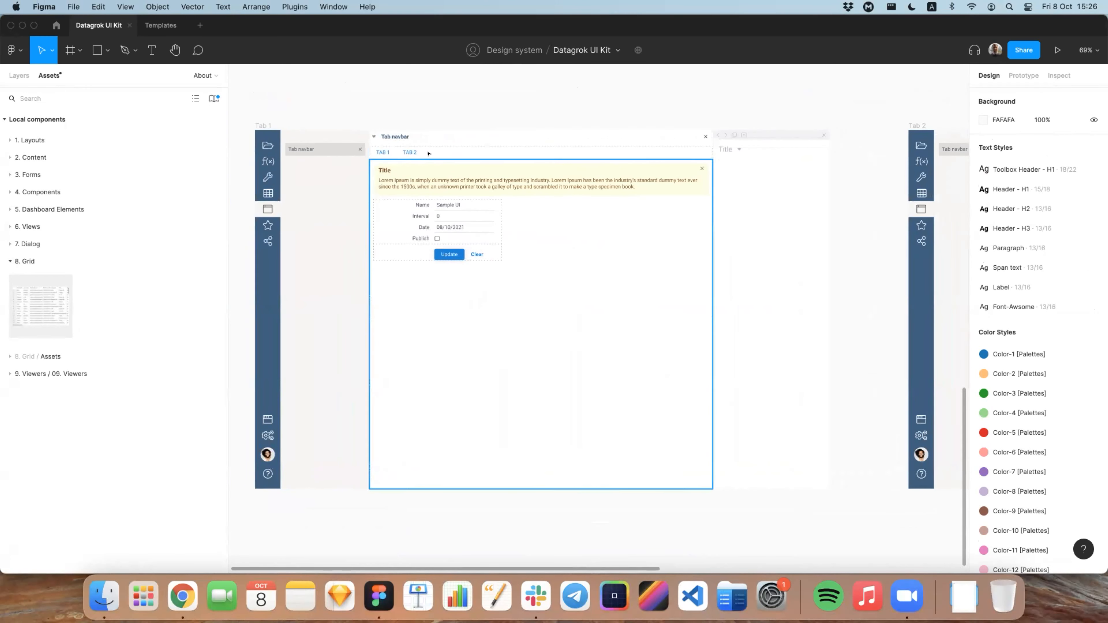
{"action": "scroll", "coordinate": [393, 144], "scroll_direction": "right", "scroll_amount": 2}
{"action": "scroll", "coordinate": [394, 152], "scroll_direction": "left", "scroll_amount": 1}
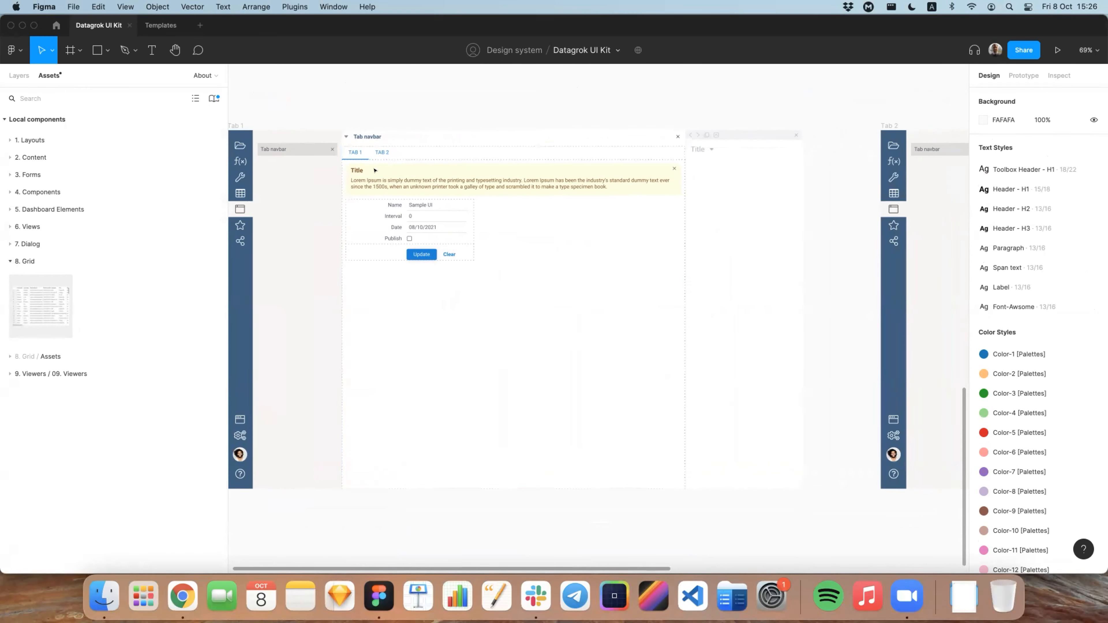
{"action": "scroll", "coordinate": [358, 147], "scroll_direction": "right", "scroll_amount": 2}
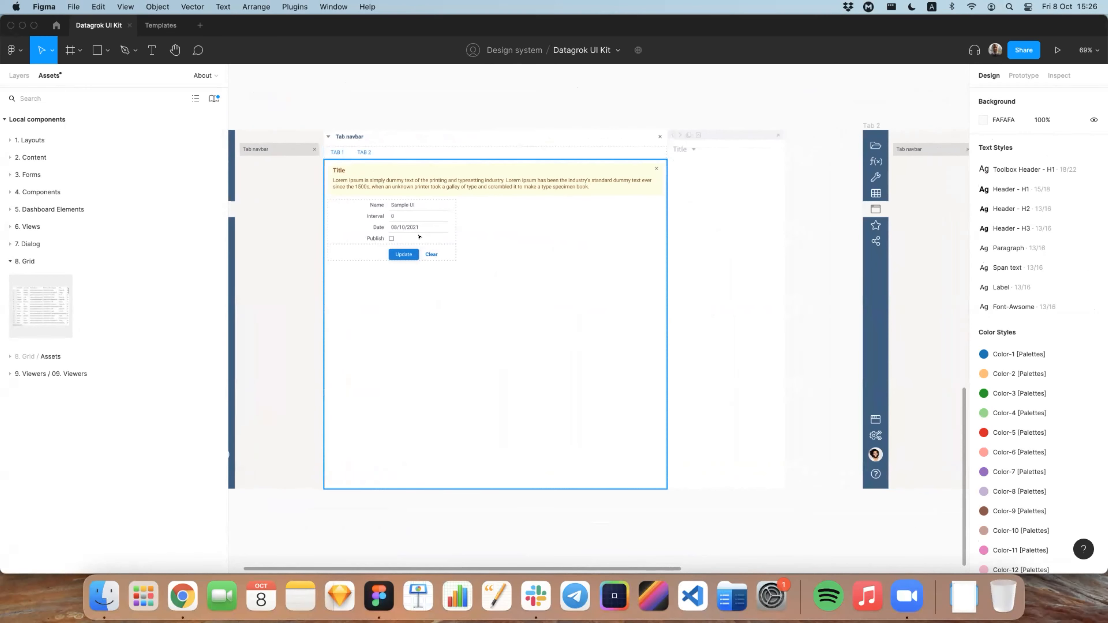
{"action": "scroll", "coordinate": [422, 219], "scroll_direction": "right", "scroll_amount": 10}
{"action": "scroll", "coordinate": [422, 220], "scroll_direction": "right", "scroll_amount": 4}
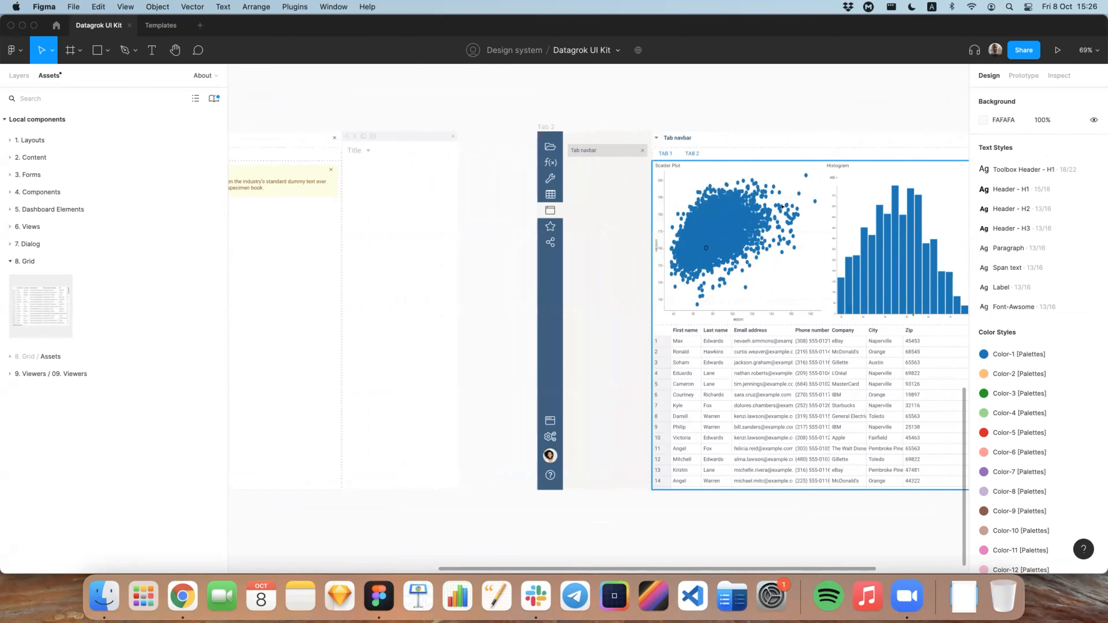
{"action": "scroll", "coordinate": [780, 197], "scroll_direction": "left", "scroll_amount": 13}
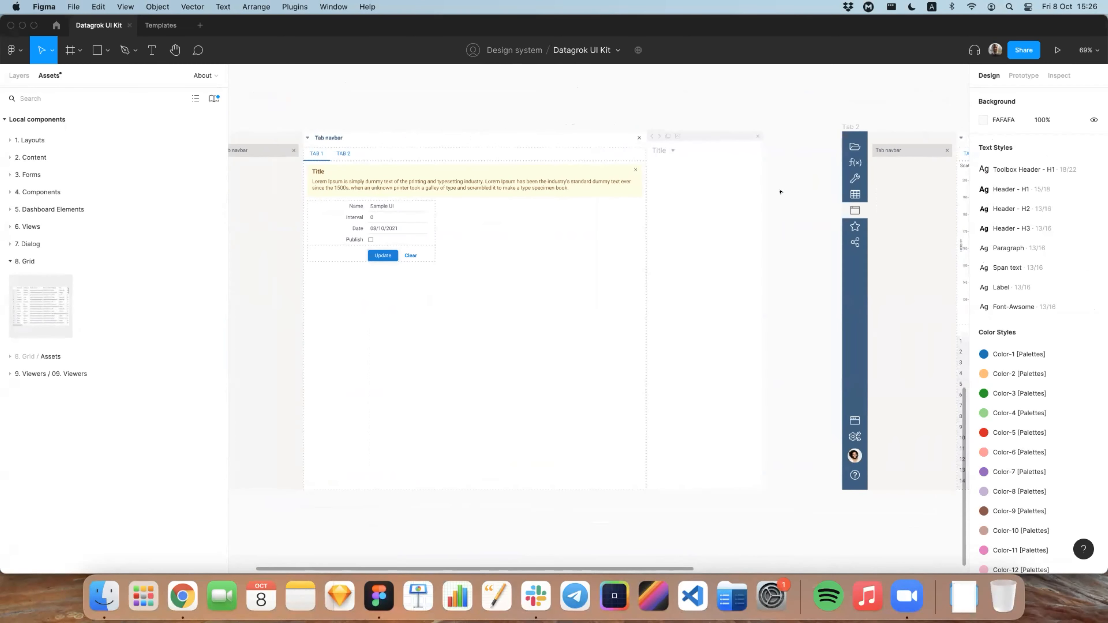
{"action": "scroll", "coordinate": [780, 192], "scroll_direction": "left", "scroll_amount": 3}
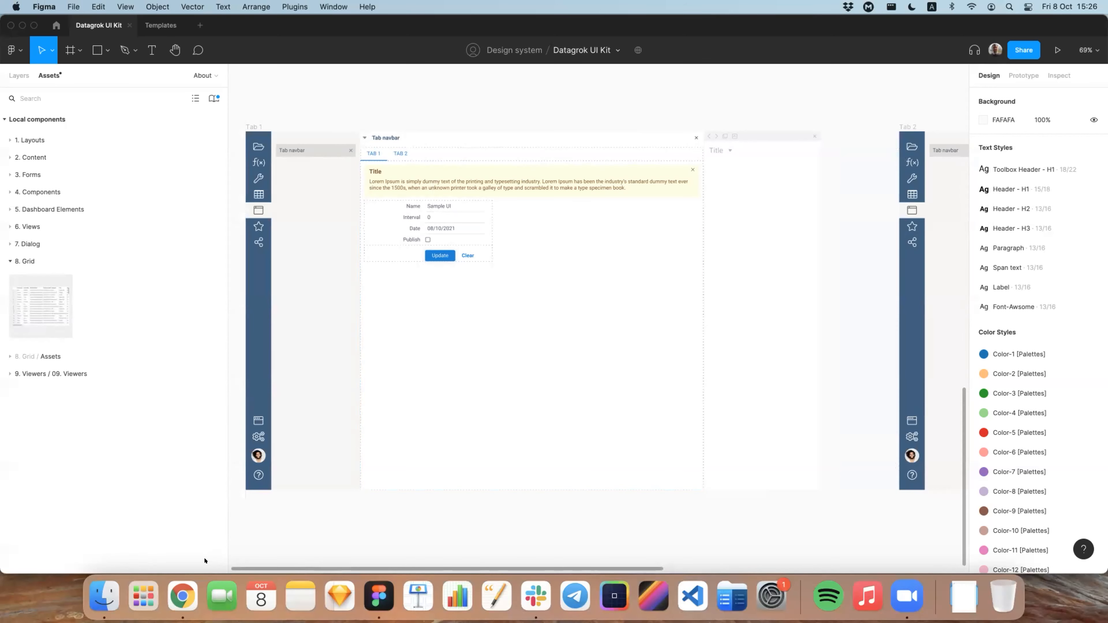
Step: Switch to the Datagrok platform in Chrome, create a new JavaScript script and delete its sample alert('Hello World!') line
{"action": "left_click", "coordinate": [183, 596]}
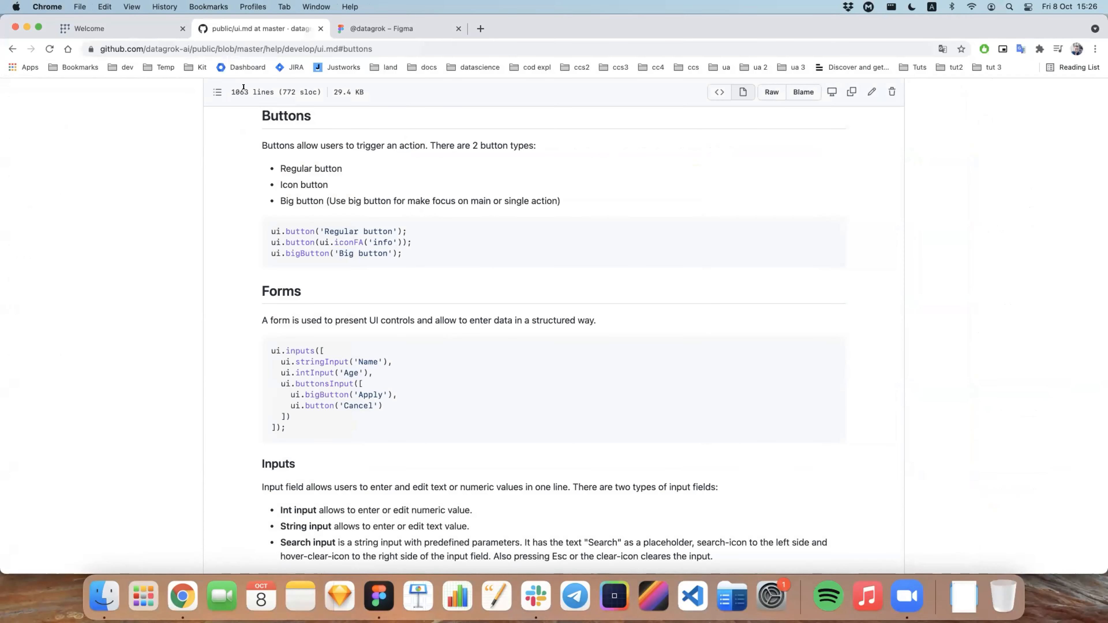
{"action": "left_click", "coordinate": [126, 28]}
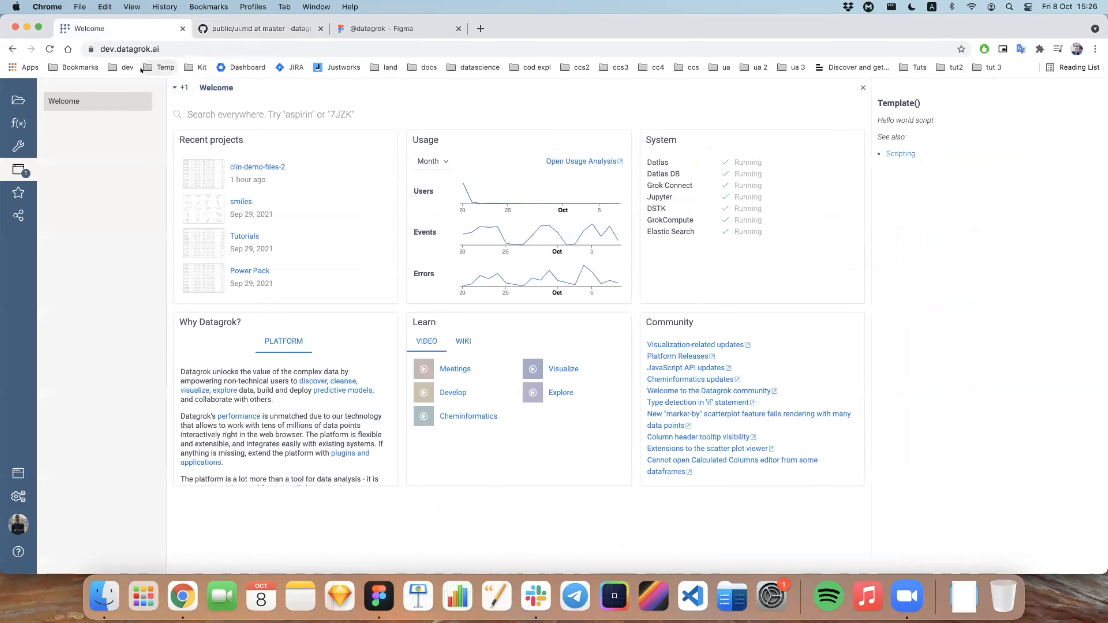
{"action": "left_click", "coordinate": [20, 119]}
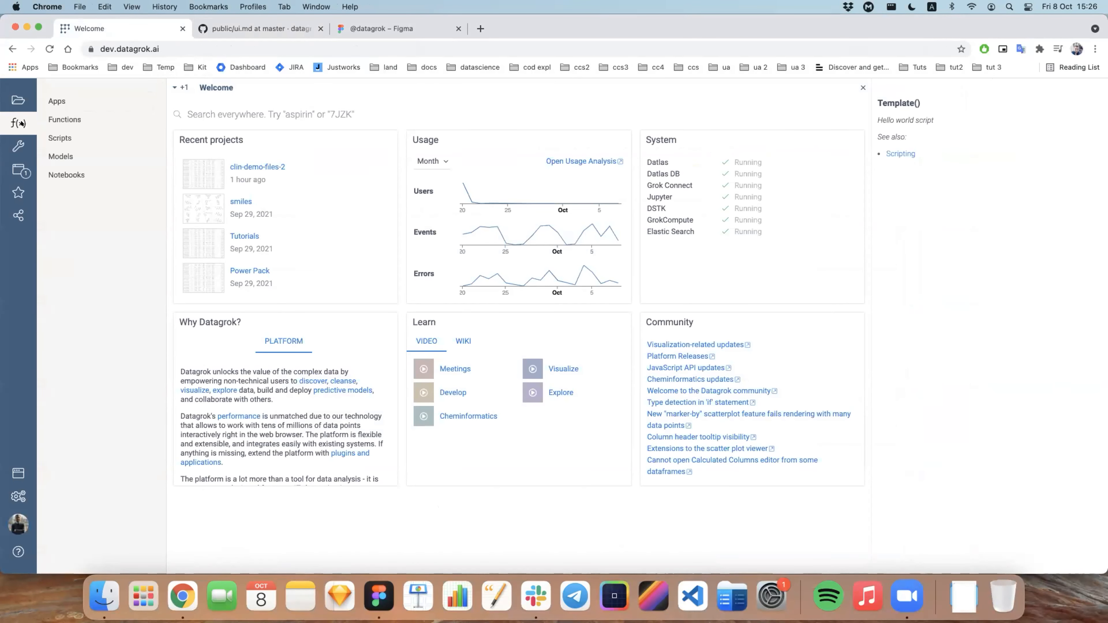
{"action": "left_click", "coordinate": [55, 137]}
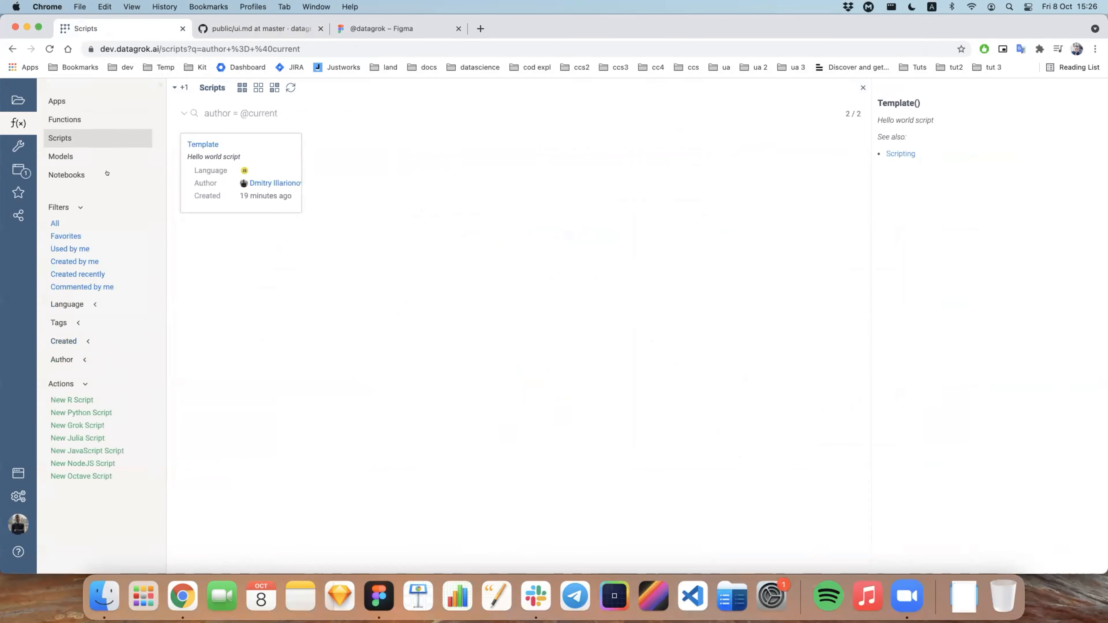
{"action": "left_click", "coordinate": [110, 451]}
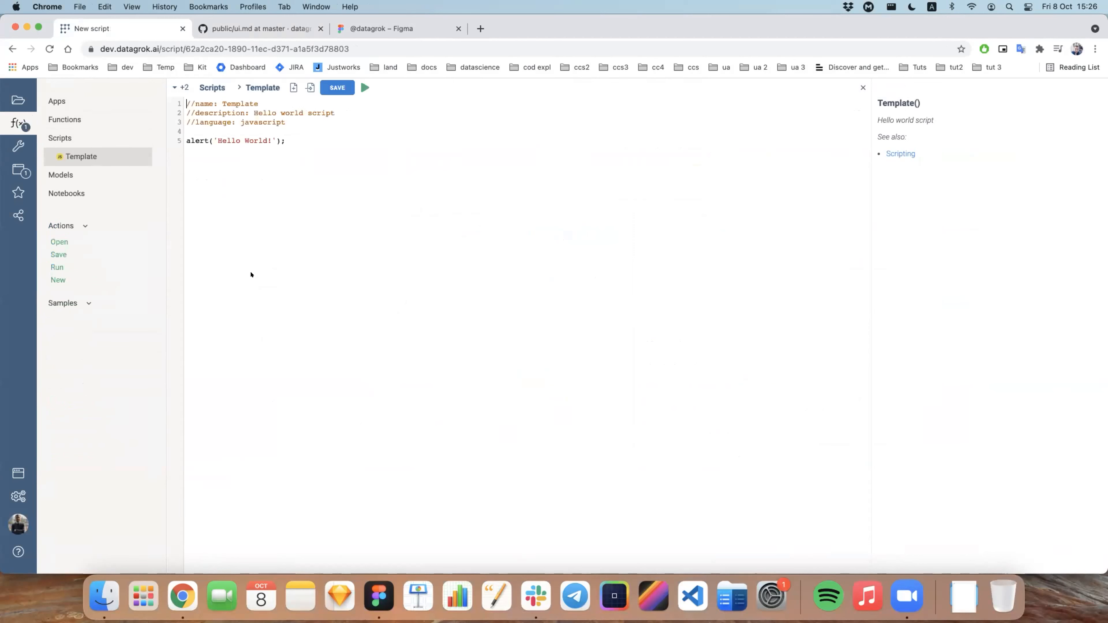
{"action": "left_click_drag", "start_coordinate": [285, 140], "coordinate": [180, 135]}
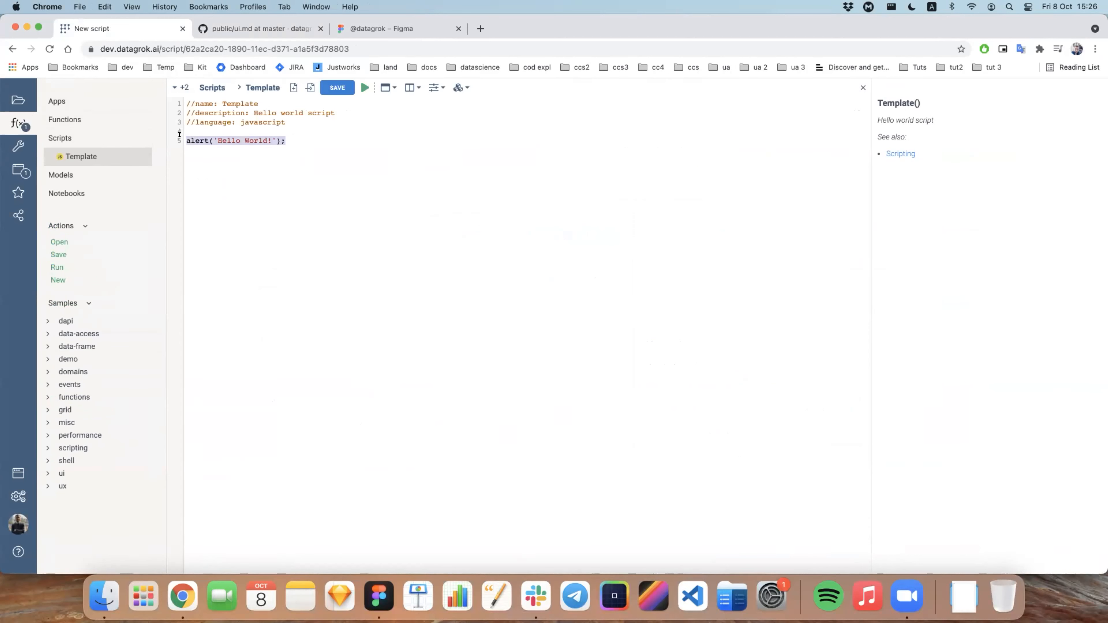
{"action": "key", "text": "BackSpace"}
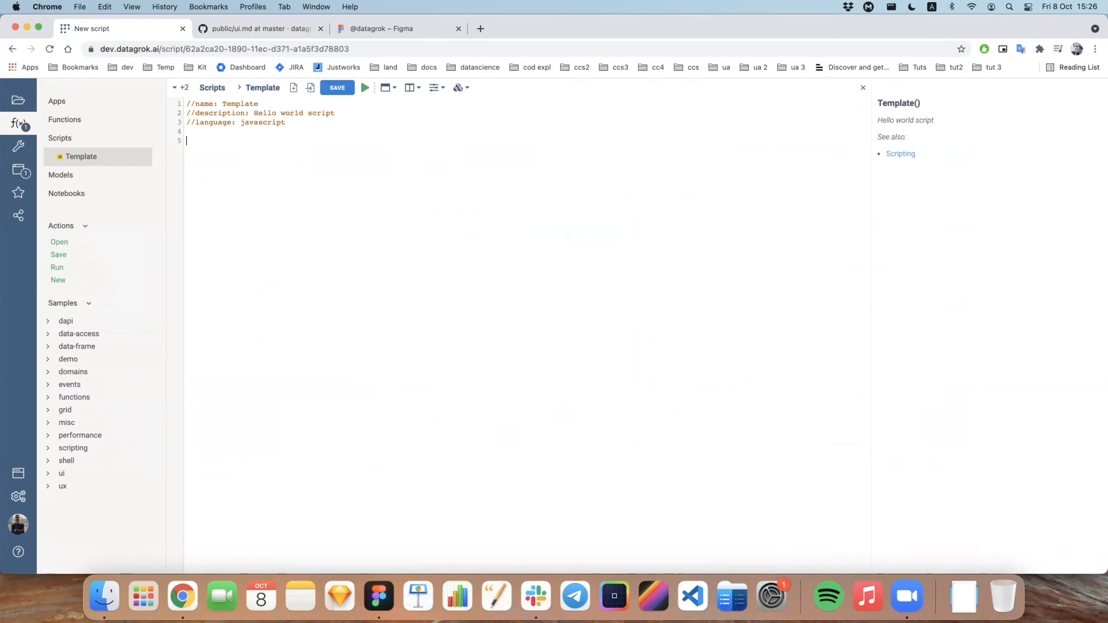
Step: Look through the script editor's snippet lists for views, layouts, elements and components, including the input and special icon entries
{"action": "left_click", "coordinate": [386, 88]}
{"action": "mouse_move", "coordinate": [401, 176]}
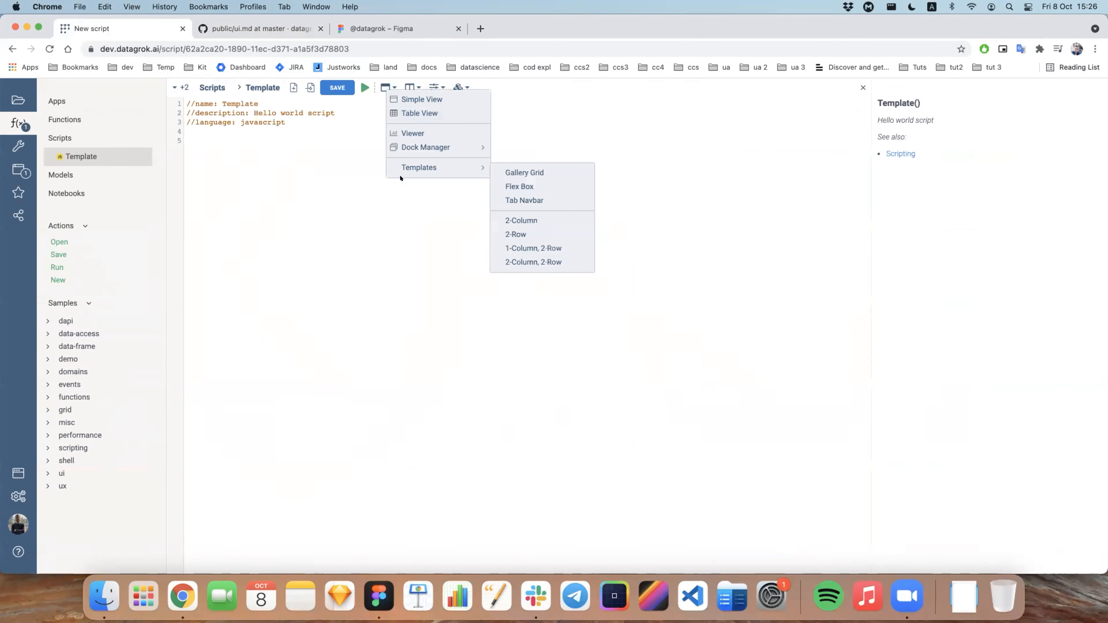
{"action": "left_click", "coordinate": [418, 87]}
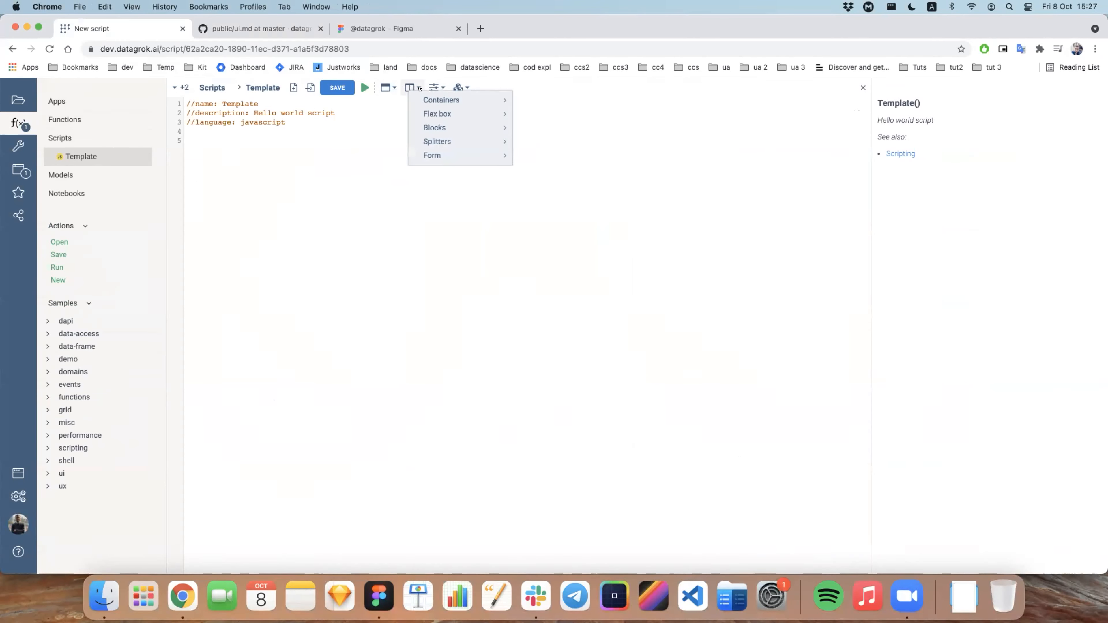
{"action": "left_click", "coordinate": [433, 88]}
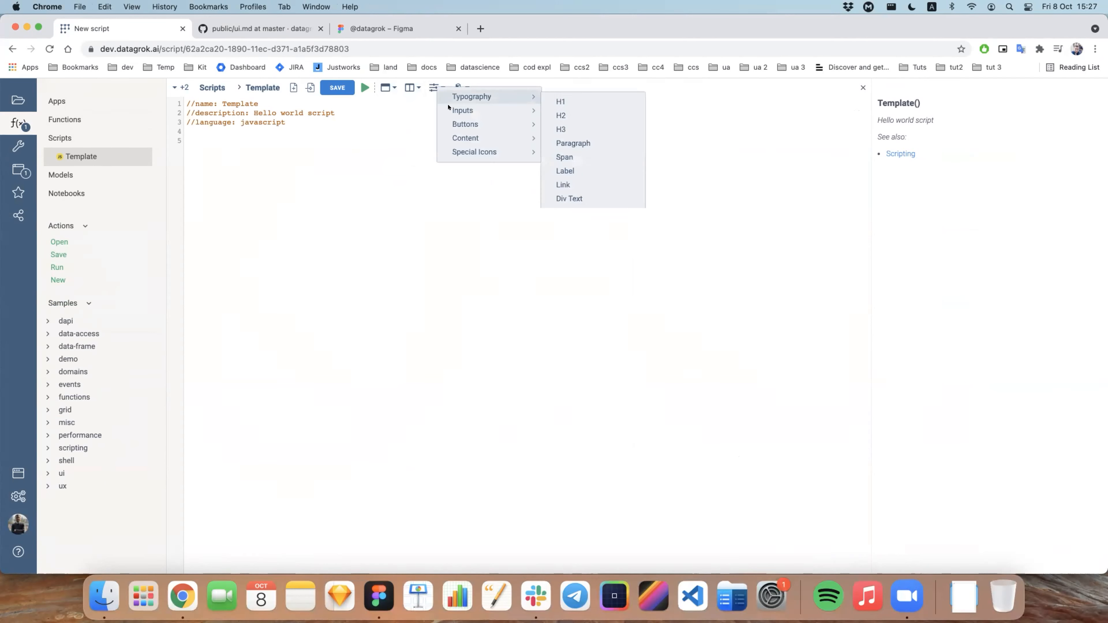
{"action": "mouse_move", "coordinate": [537, 109]}
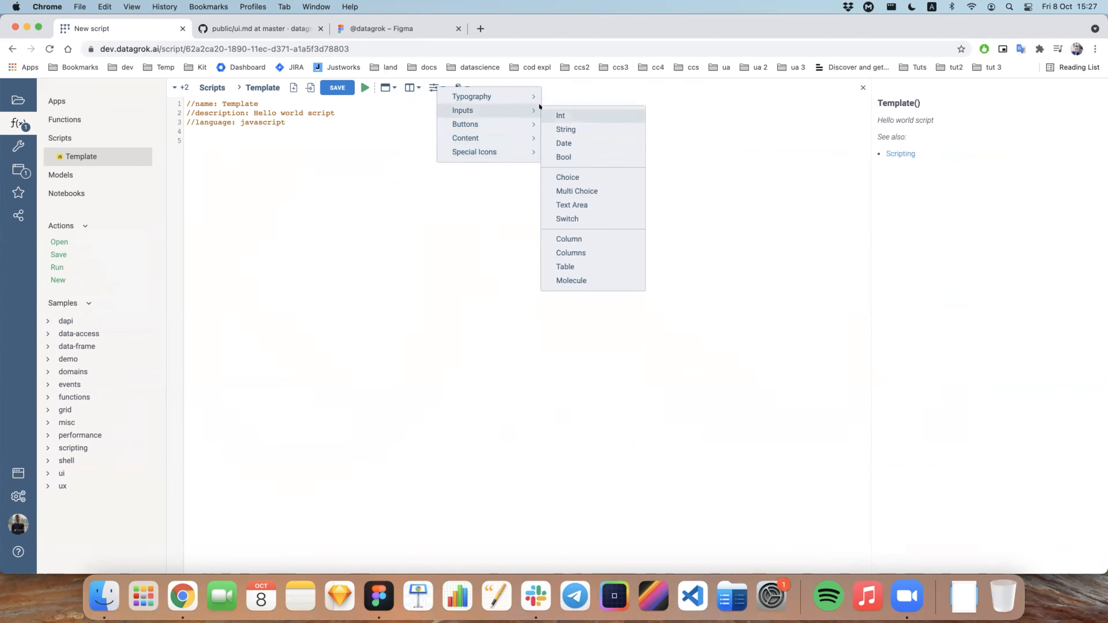
{"action": "mouse_move", "coordinate": [535, 152]}
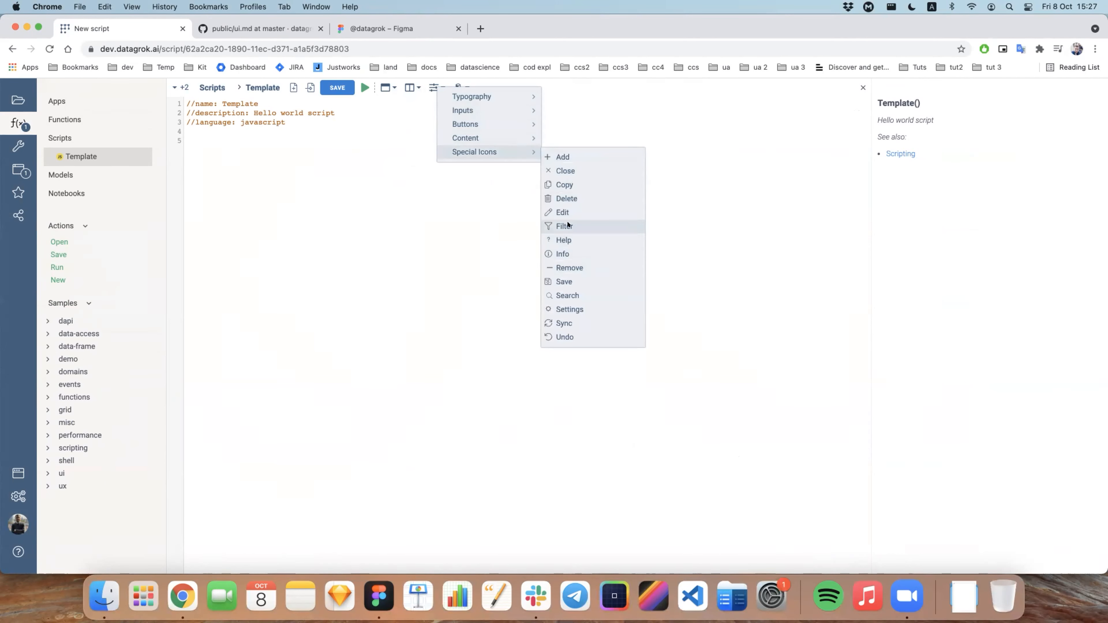
{"action": "left_click", "coordinate": [459, 88]}
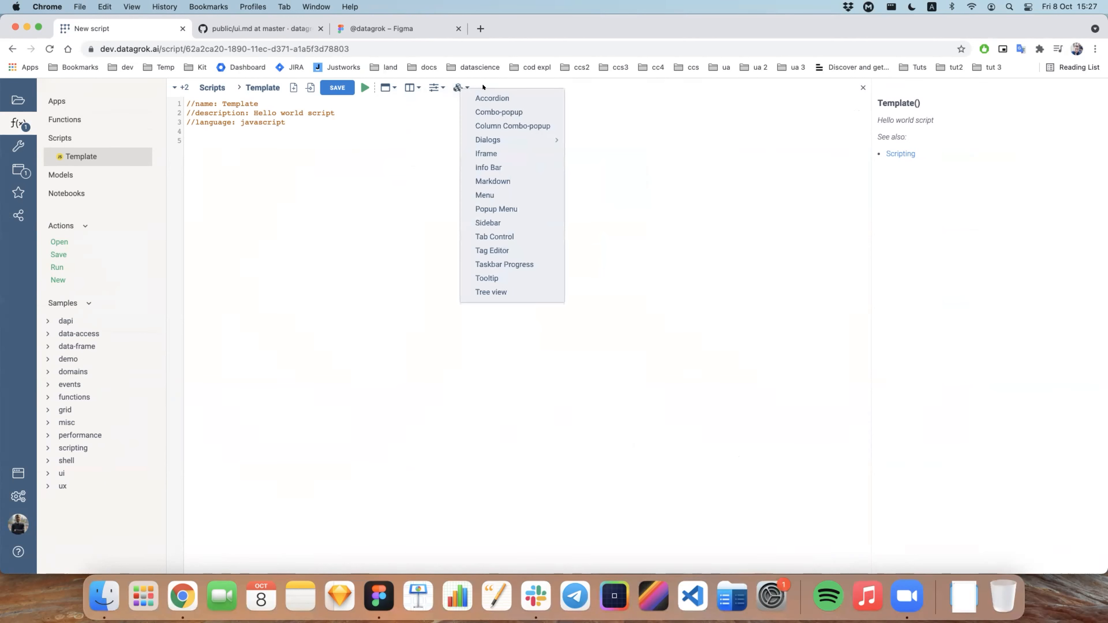
Step: Declare a view variable on line 5 and assign it the Simple View snippet, grok.shell.newView('New view',[]);
{"action": "left_click", "coordinate": [226, 168]}
{"action": "key", "text": "Return"}
{"action": "type", "text": "let "}
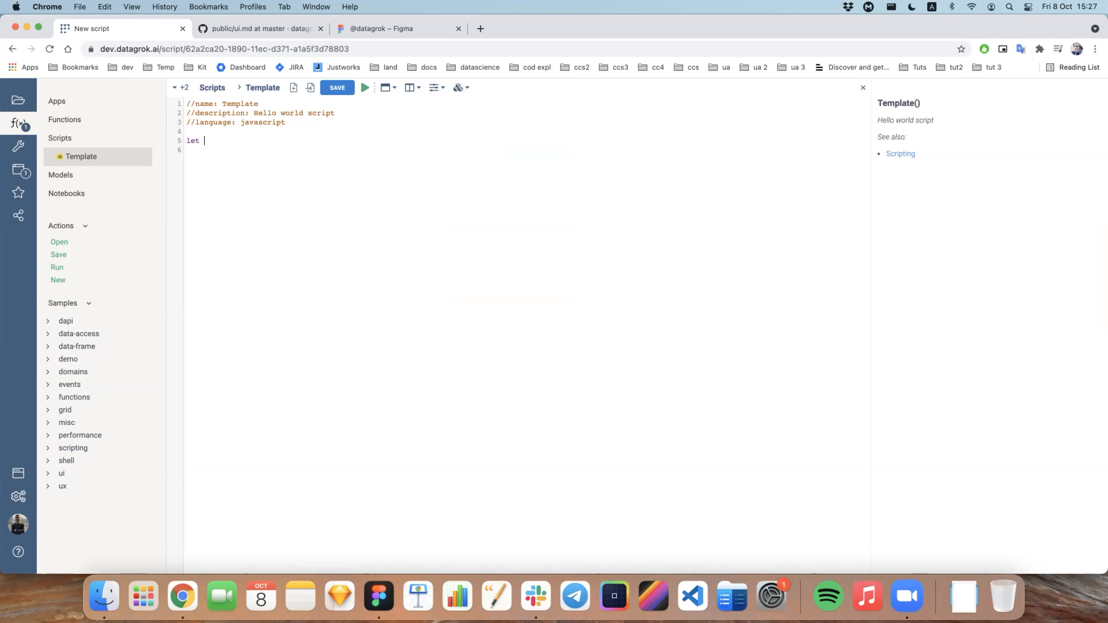
{"action": "type", "text": "view ="}
{"action": "left_click", "coordinate": [387, 87]}
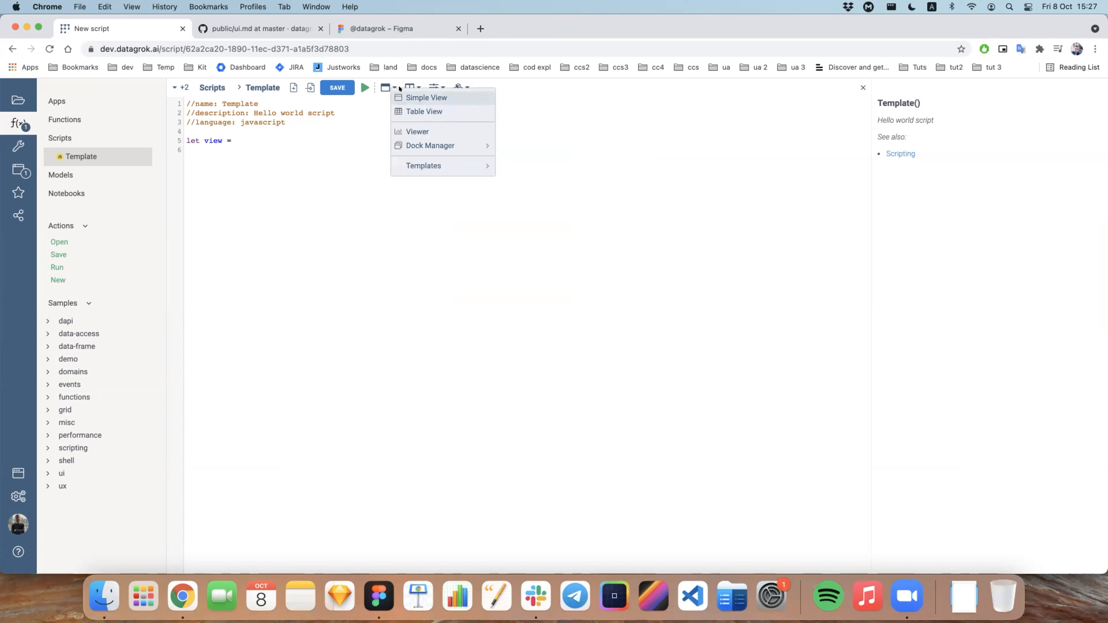
{"action": "left_click", "coordinate": [399, 97]}
{"action": "type", "text": ";"}
{"action": "left_click", "coordinate": [233, 140]}
{"action": "left_click", "coordinate": [385, 139]}
{"action": "key", "text": "Right"}
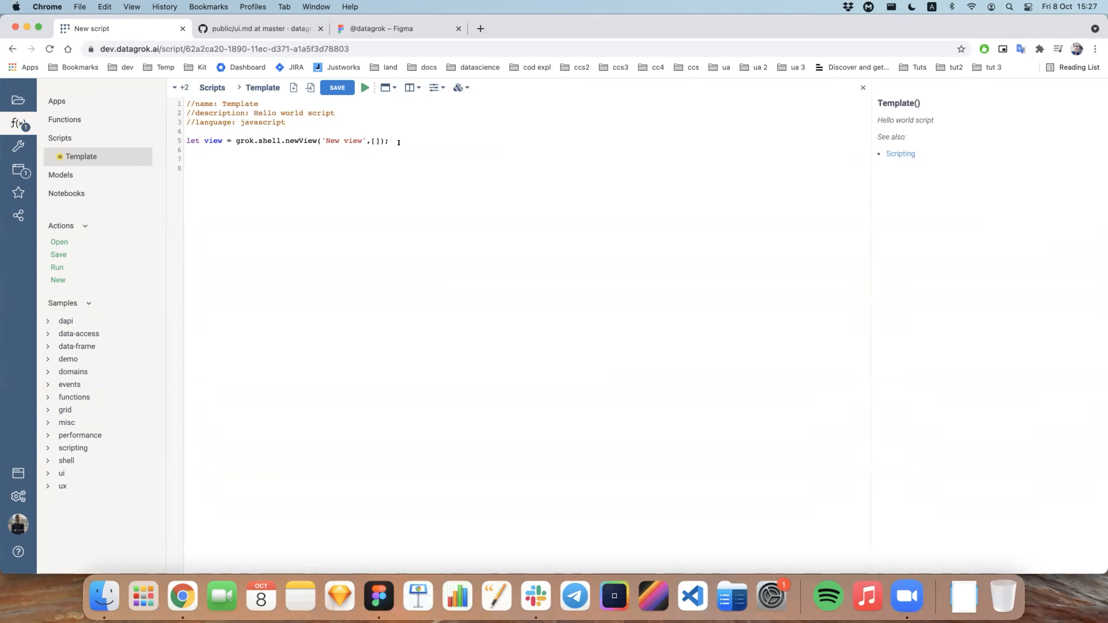
Step: Switch to Figma and examine the Tab 1 frame's layer list, with the Tab 2 layers collapsed
{"action": "key", "text": "super+Tab"}
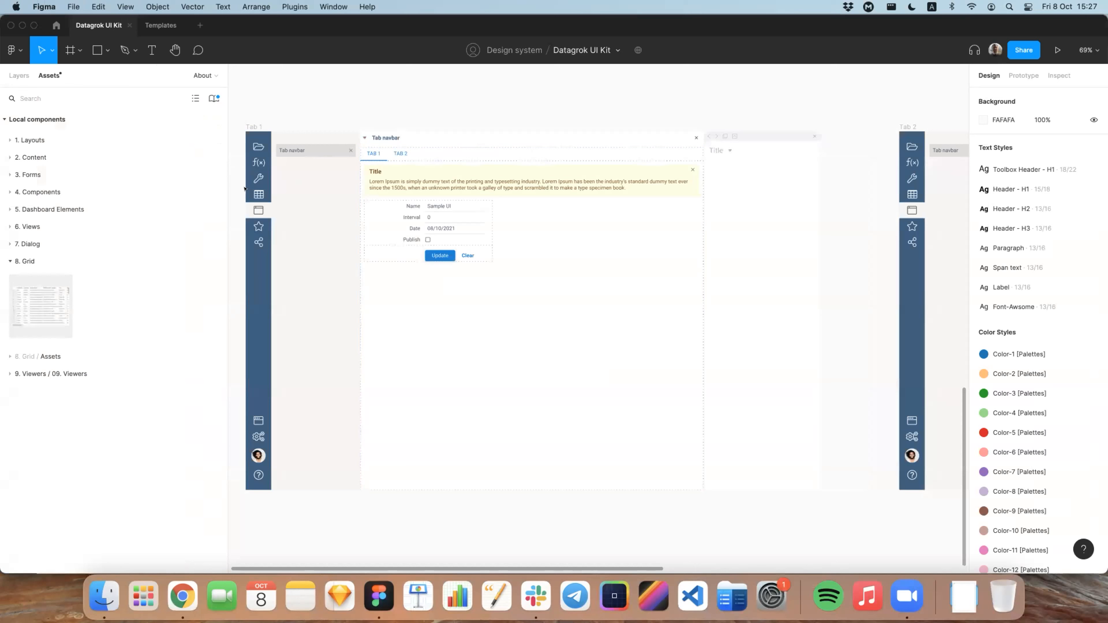
{"action": "left_click", "coordinate": [19, 75]}
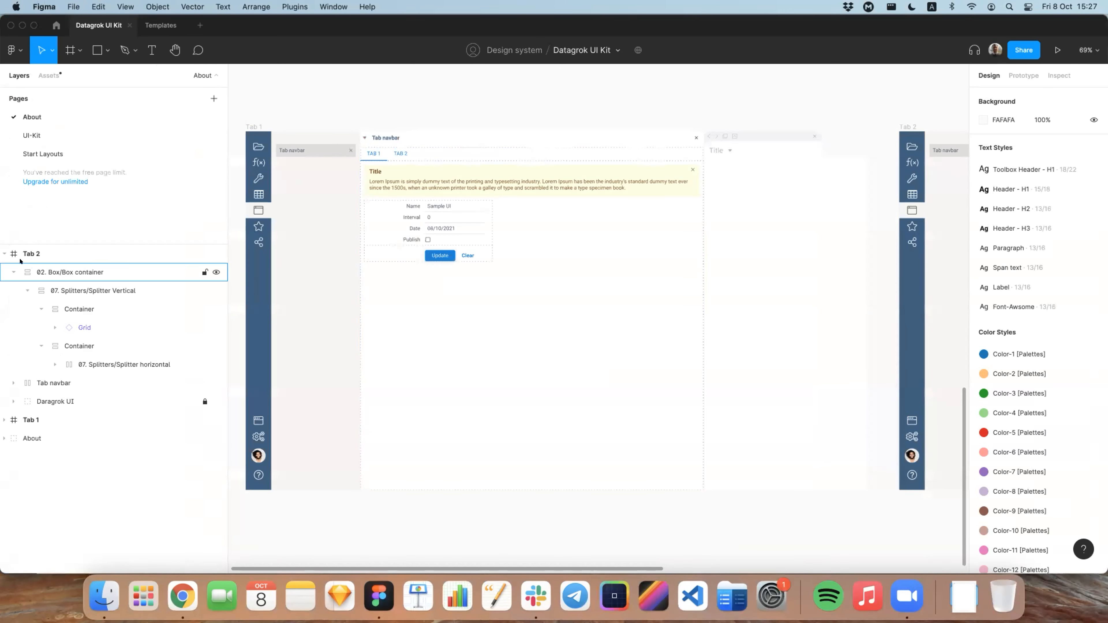
{"action": "left_click", "coordinate": [4, 254]}
{"action": "left_click", "coordinate": [4, 272]}
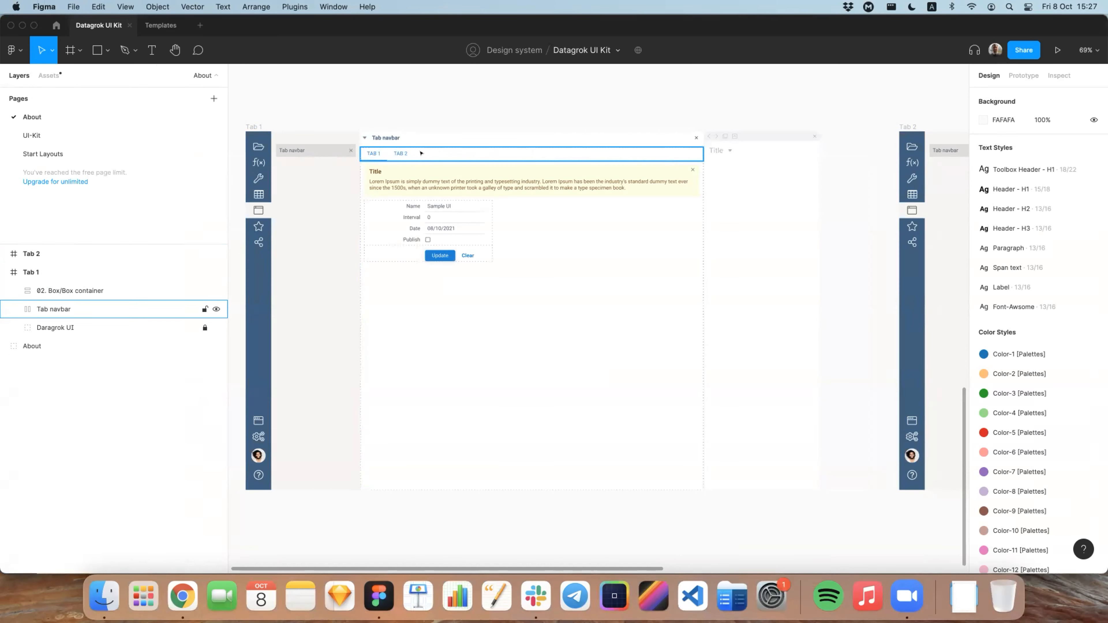
Step: Switch back to the script in Chrome and declare a tab variable below the view, assigned the Tab Control snippet
{"action": "key", "text": "super+Tab"}
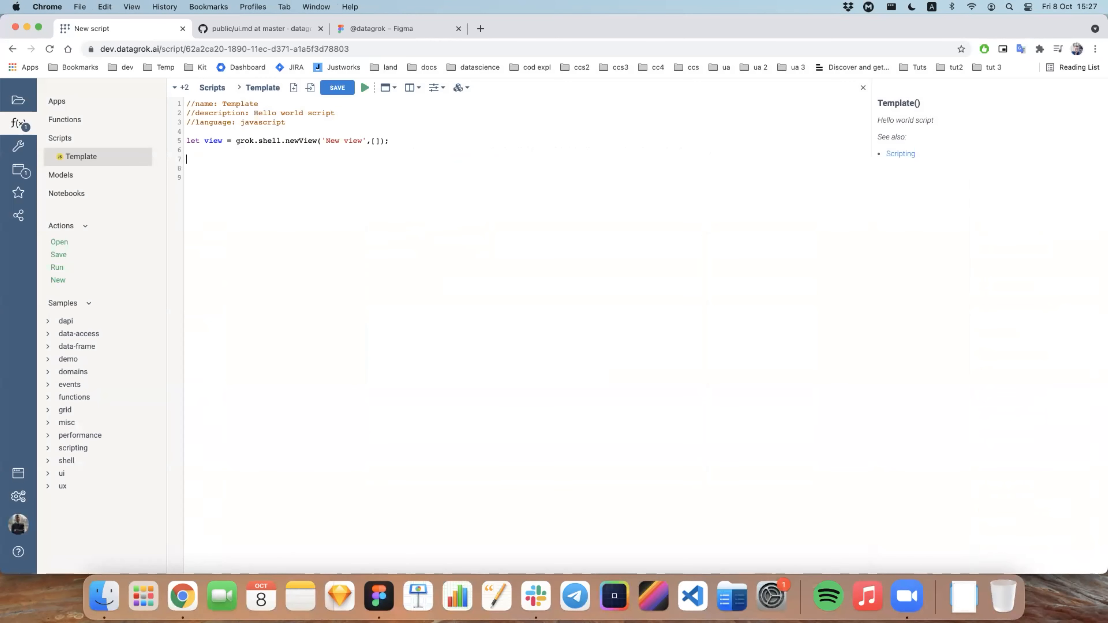
{"action": "type", "text": "let tab ="}
{"action": "left_click", "coordinate": [458, 87]}
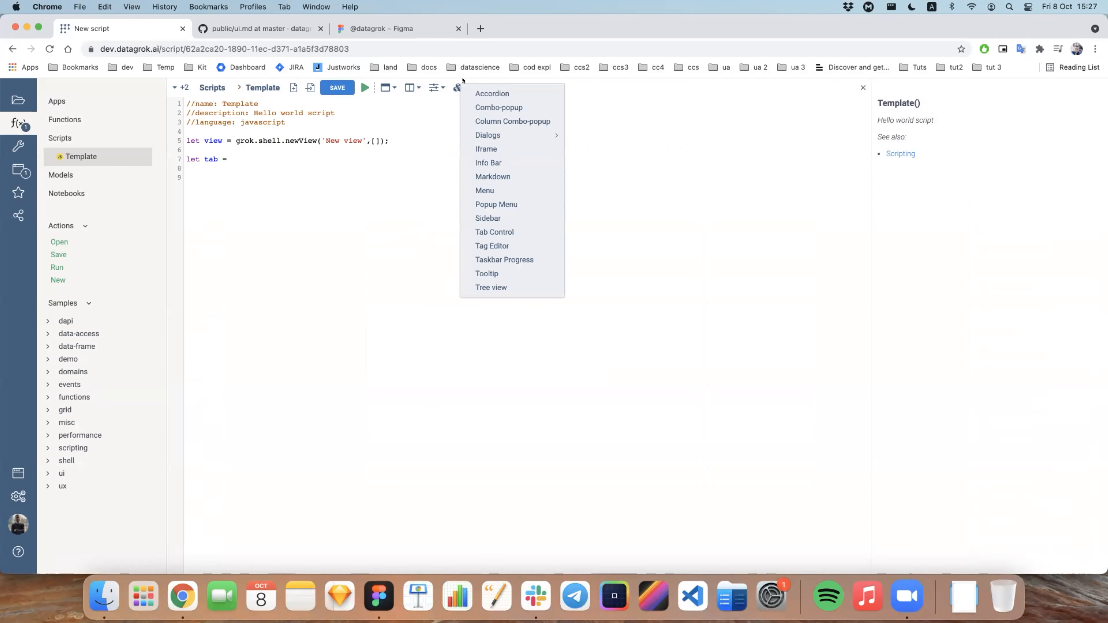
{"action": "left_click", "coordinate": [509, 232]}
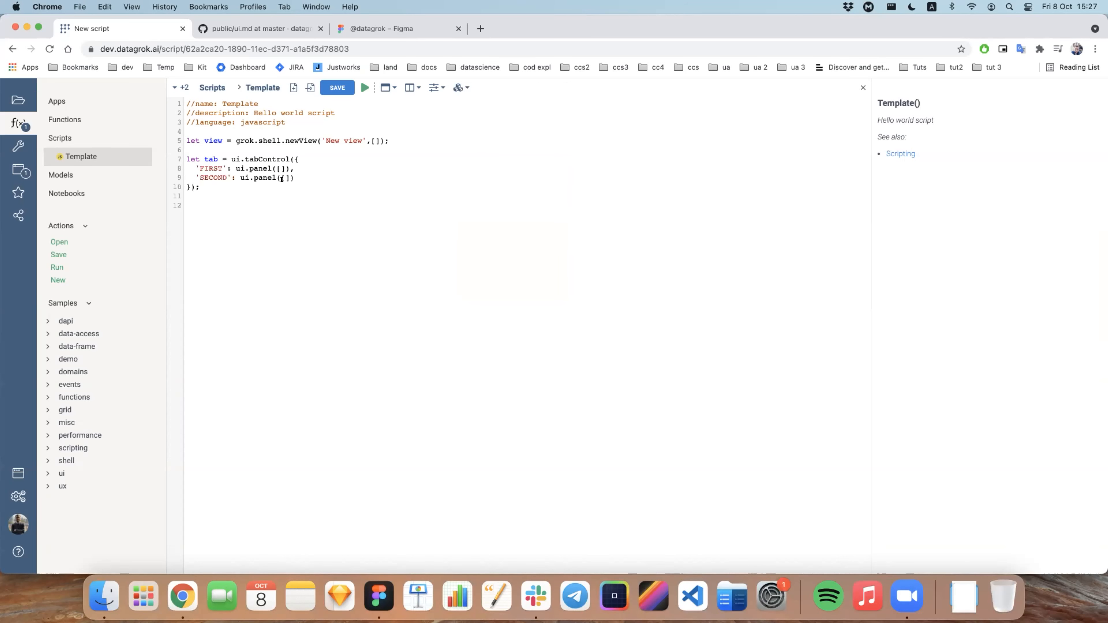
Step: Rename the two tab keys in the tab control as 'TAB 1' and 'TAB 2'
{"action": "double_click", "coordinate": [221, 170]}
{"action": "type", "text": "TAB 1"}
{"action": "double_click", "coordinate": [214, 178]}
{"action": "type", "text": "TAB 2"}
Step: Switch to Figma and examine the nested Box container, Panel, Inputs container and Infobar layers of Tab 1
{"action": "key", "text": "super+Tab"}
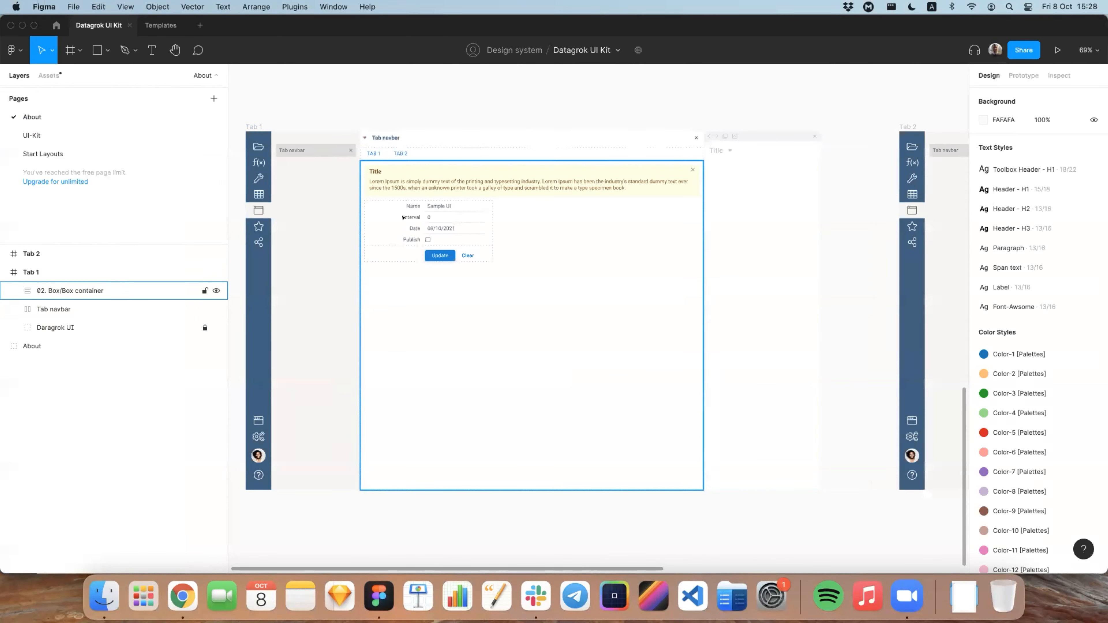
{"action": "left_click", "coordinate": [97, 293]}
{"action": "left_click", "coordinate": [17, 291]}
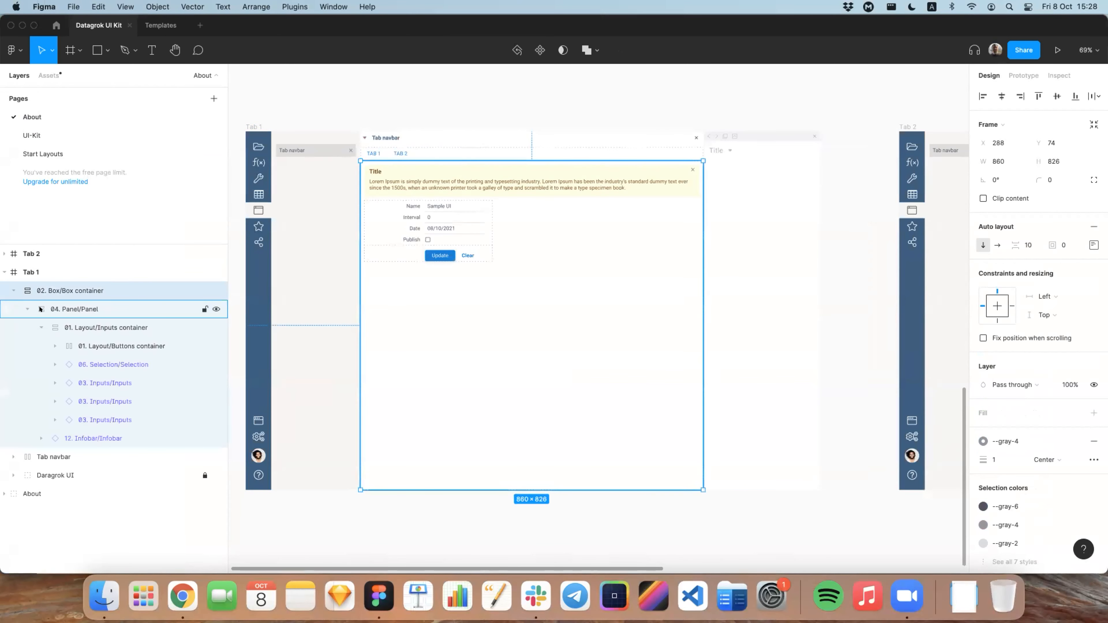
{"action": "left_click", "coordinate": [96, 308]}
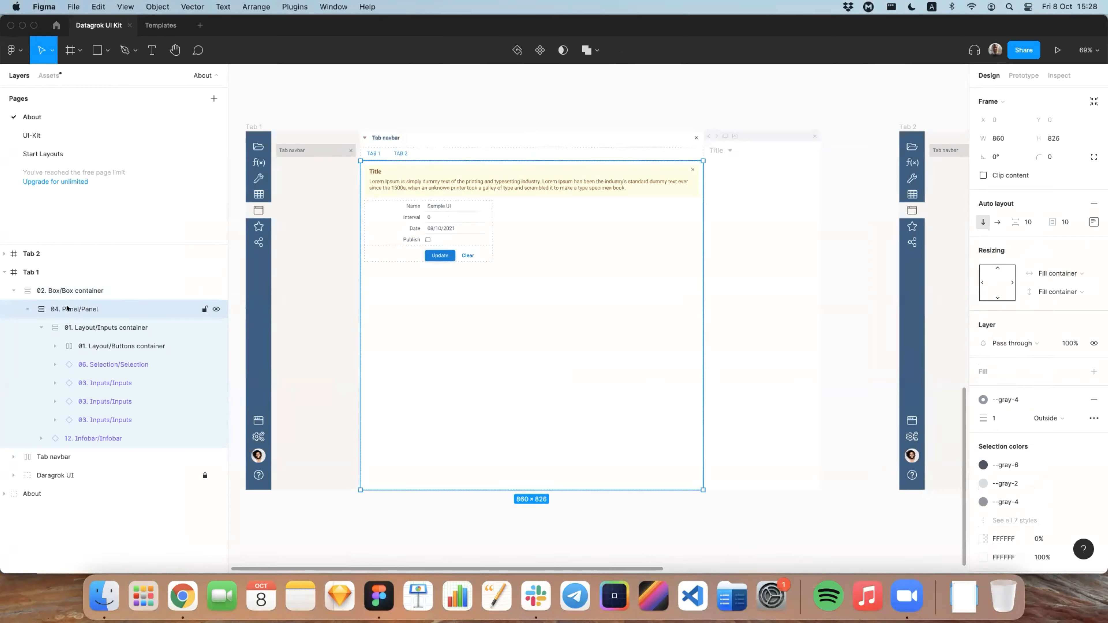
{"action": "left_click", "coordinate": [41, 327]}
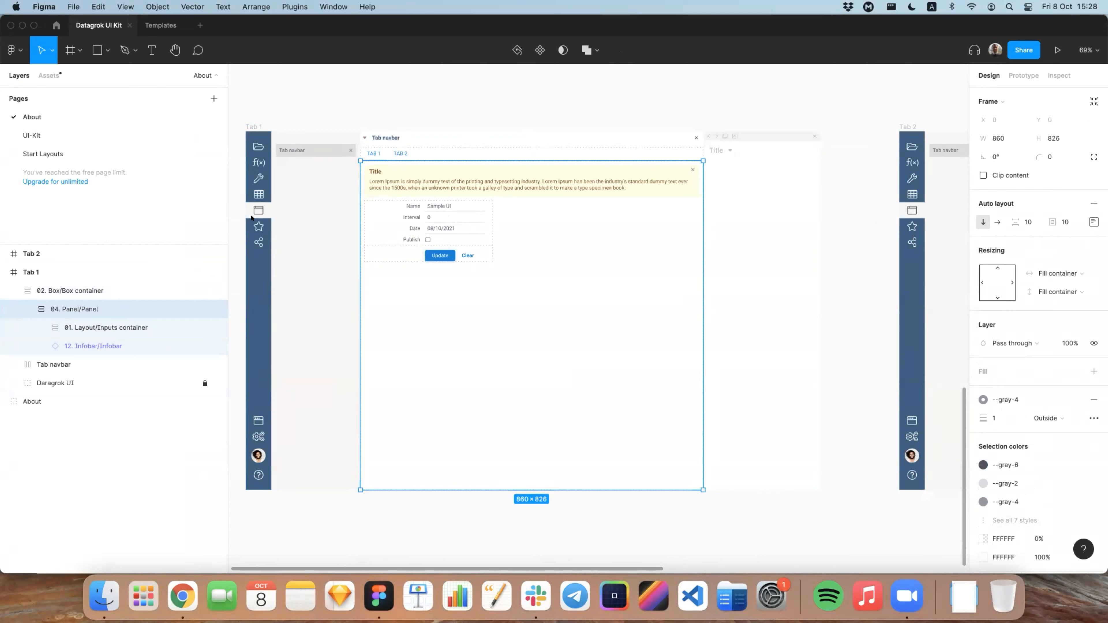
Step: Switch back to the script in Chrome, insert the Info Bar snippet inside the TAB 1 panel and indent it two levels
{"action": "key", "text": "super+Tab"}
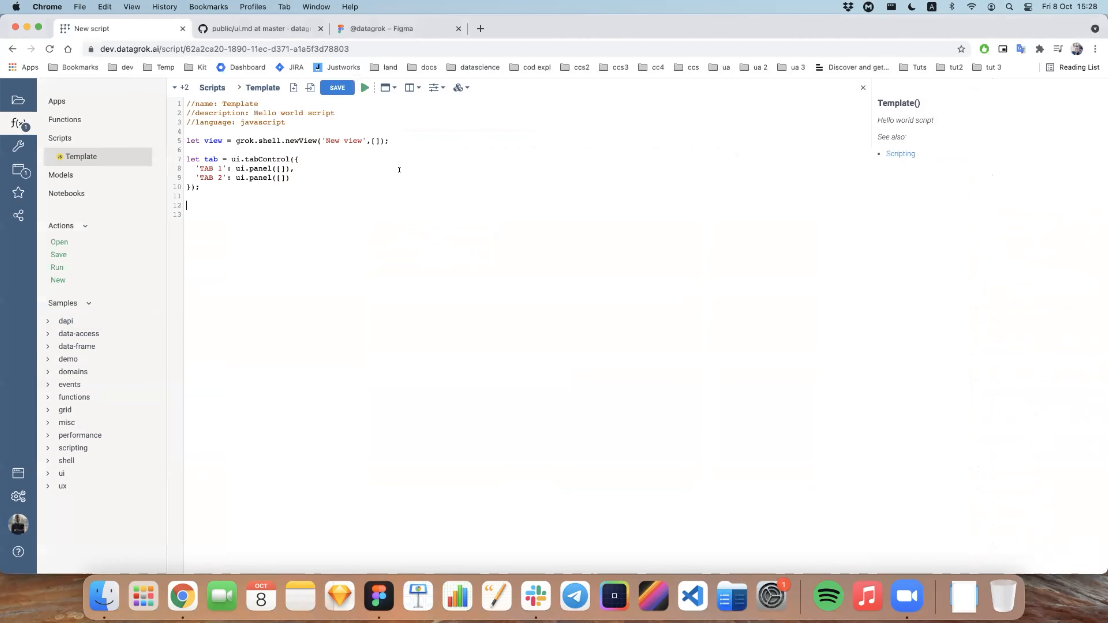
{"action": "left_click", "coordinate": [281, 169]}
{"action": "key", "text": "Return"}
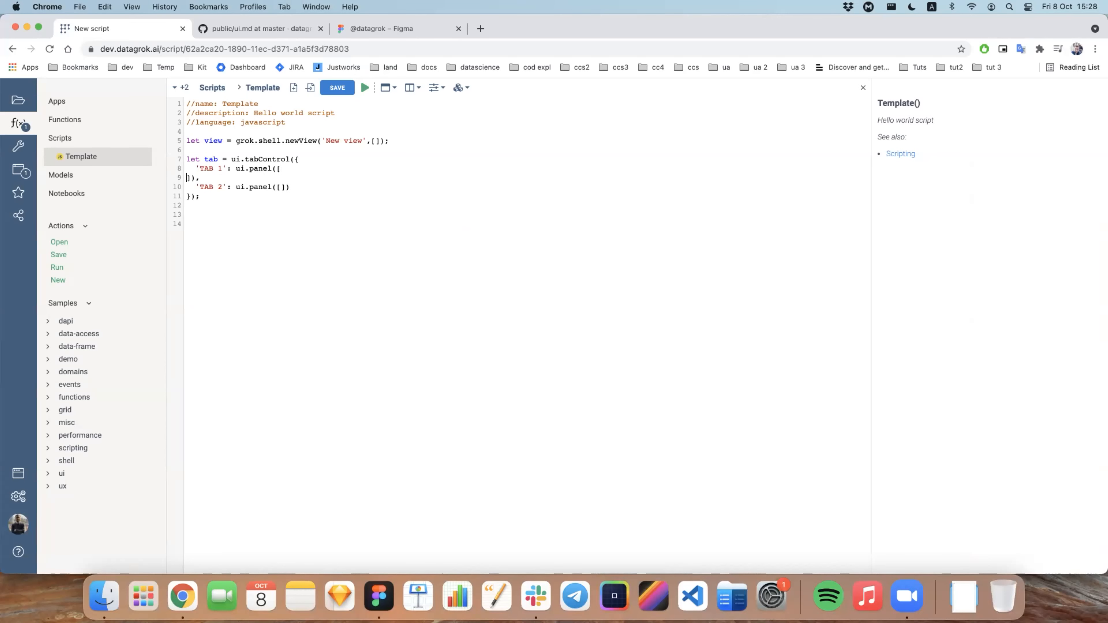
{"action": "left_click", "coordinate": [318, 169]}
{"action": "key", "text": "Return"}
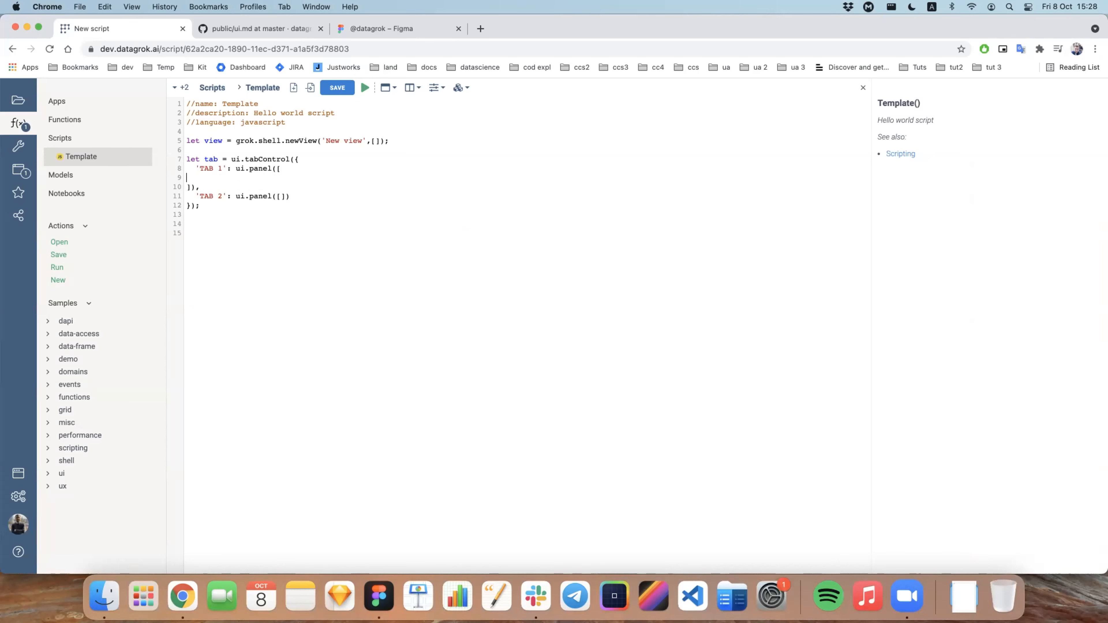
{"action": "left_click", "coordinate": [459, 88]}
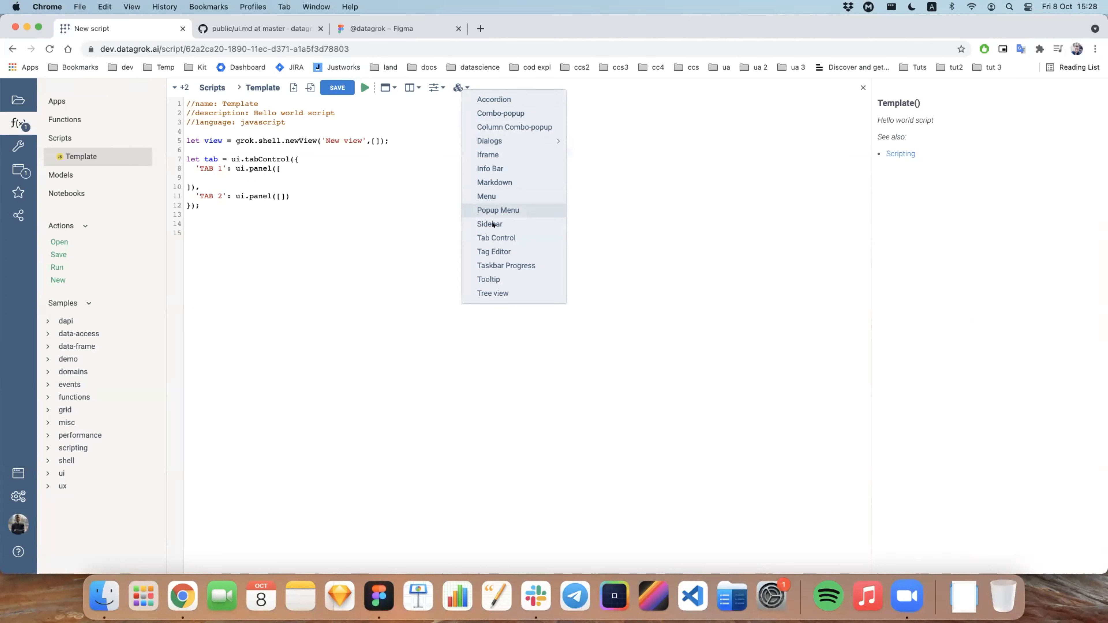
{"action": "left_click", "coordinate": [500, 169]}
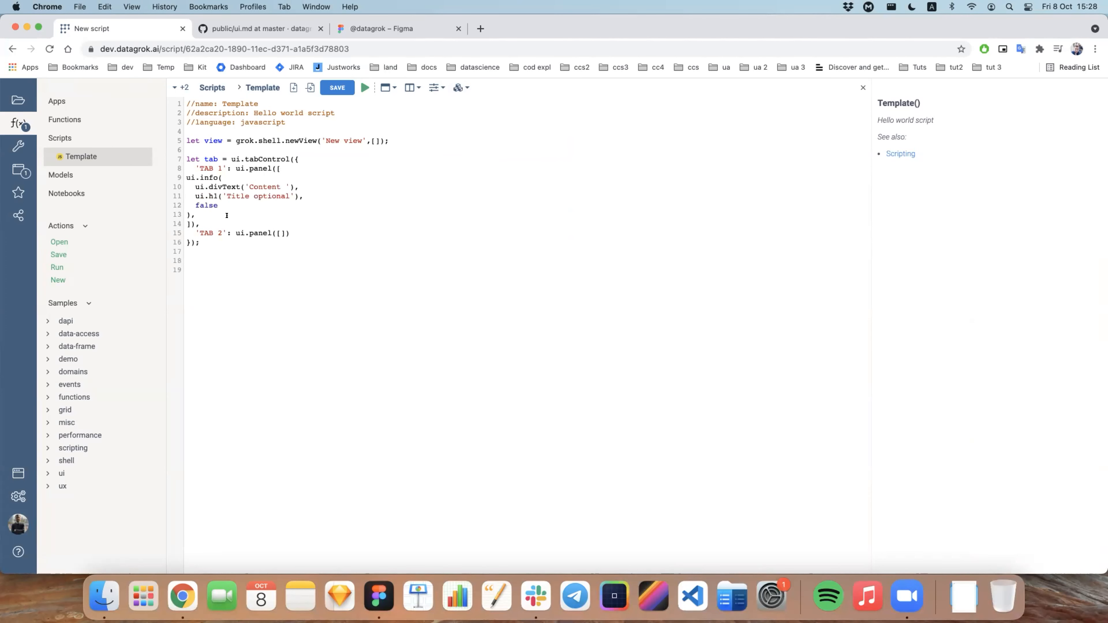
{"action": "left_click_drag", "start_coordinate": [196, 215], "coordinate": [178, 178]}
{"action": "key", "text": "Tab"}
{"action": "key", "text": "Tab"}
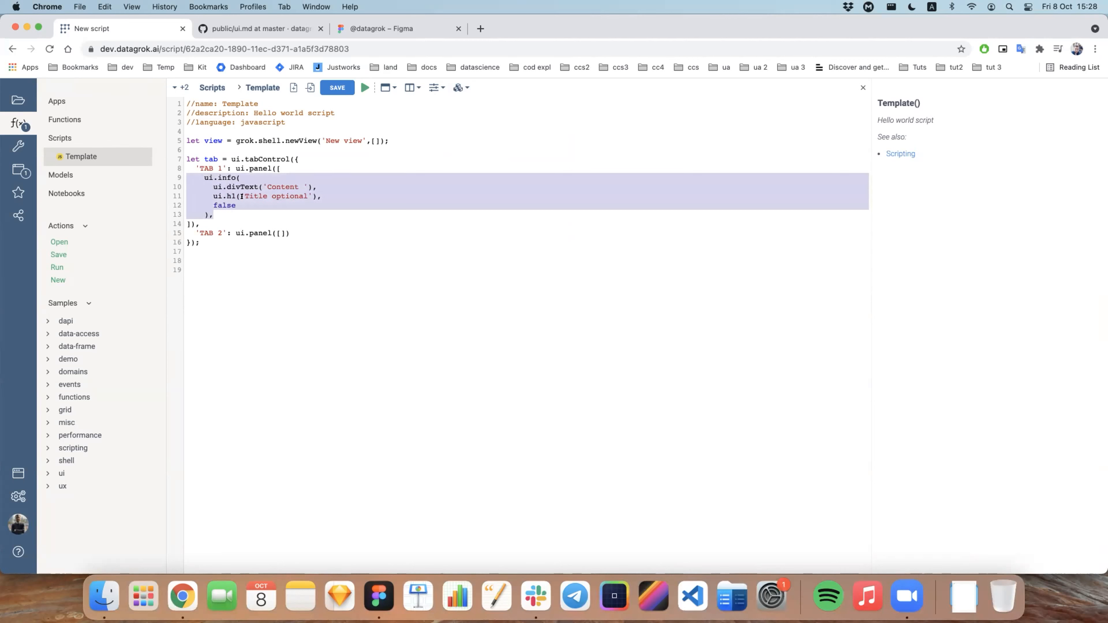
Step: Insert the form Inputs snippet below the info bar in TAB 1, indent it and split its brackets onto separate lines
{"action": "left_click", "coordinate": [233, 211]}
{"action": "key", "text": "Return"}
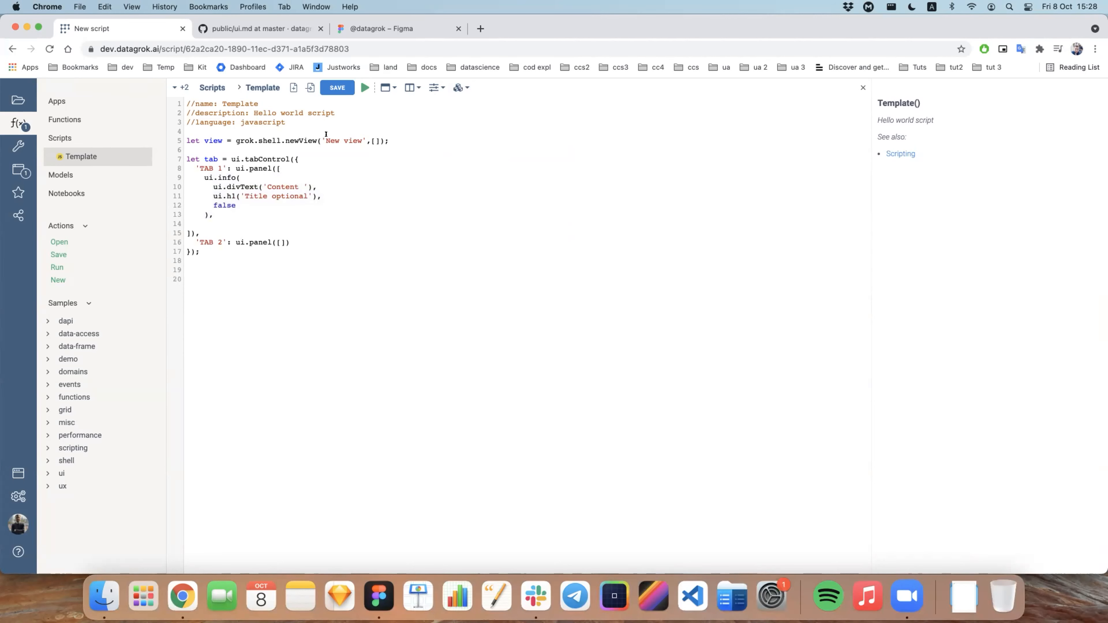
{"action": "left_click", "coordinate": [410, 88]}
{"action": "mouse_move", "coordinate": [463, 157]}
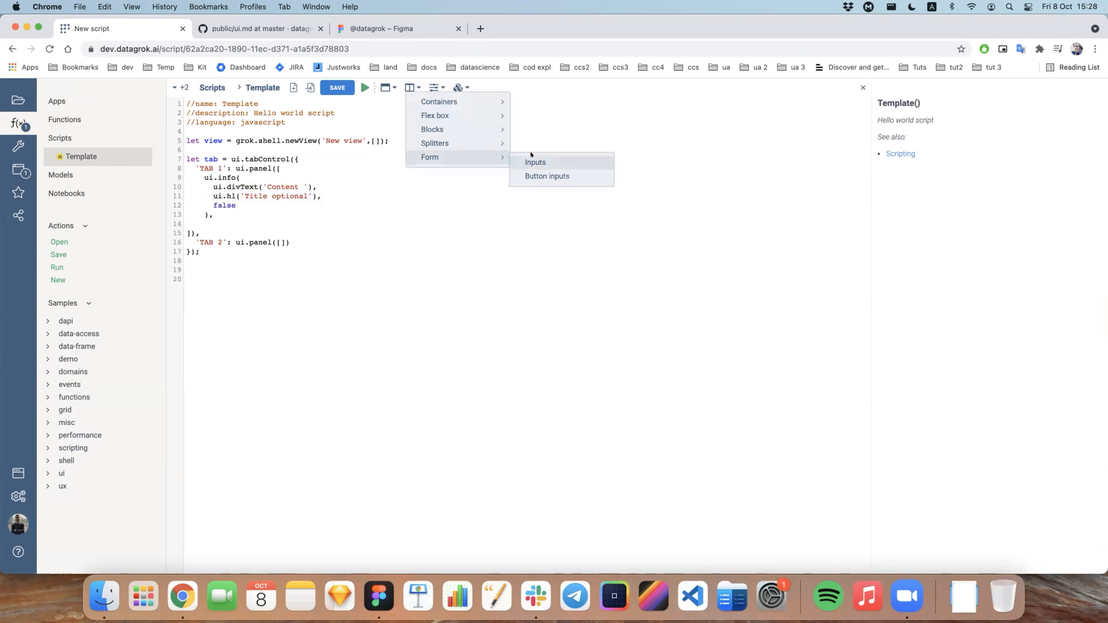
{"action": "left_click", "coordinate": [533, 162]}
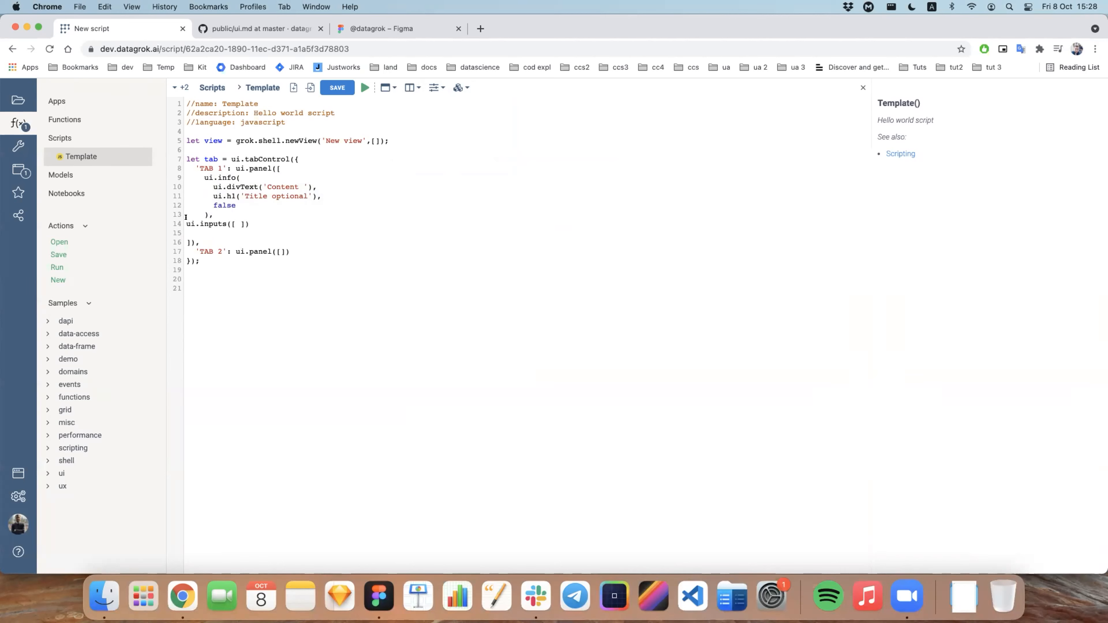
{"action": "left_click_drag", "start_coordinate": [267, 224], "coordinate": [186, 176]}
{"action": "double_click", "coordinate": [189, 177]}
{"action": "left_click", "coordinate": [257, 223]}
{"action": "key", "text": "BackSpace"}
{"action": "key", "text": "Return"}
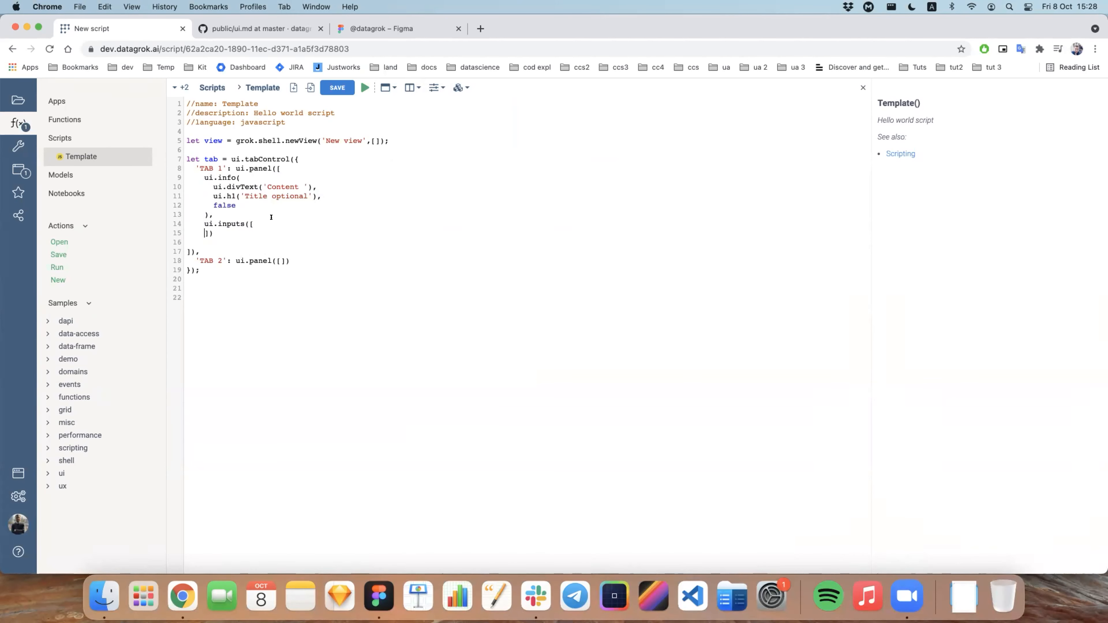
Step: Check the Tab 1 form fields in Figma, then return to Chrome and add a comma-terminated String input snippet inside ui.inputs
{"action": "key", "text": "super+Tab"}
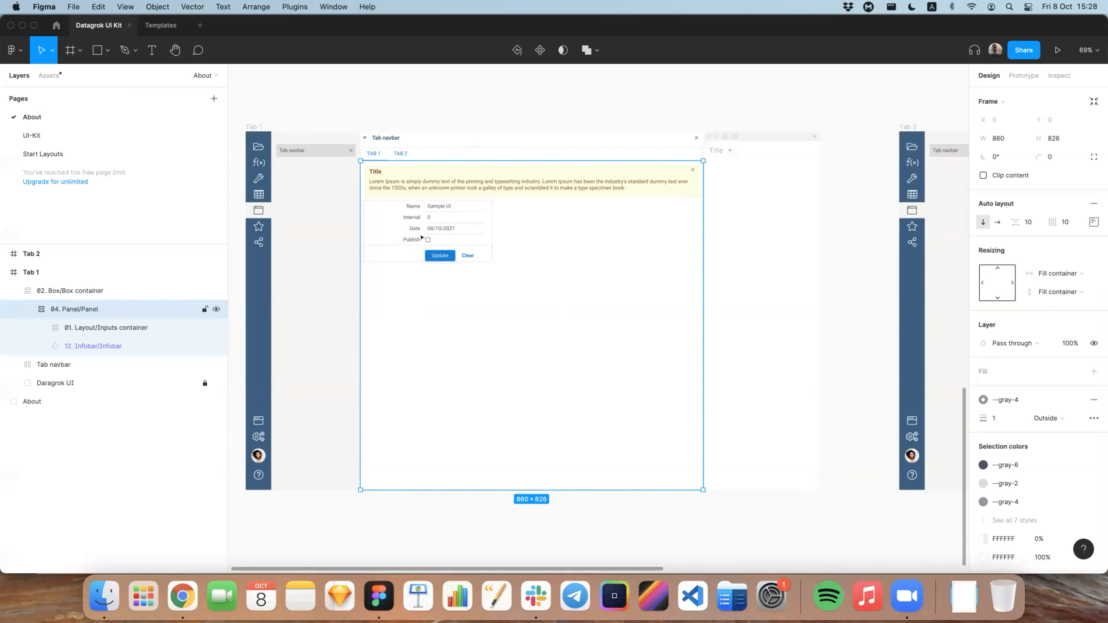
{"action": "key", "text": "super+Tab"}
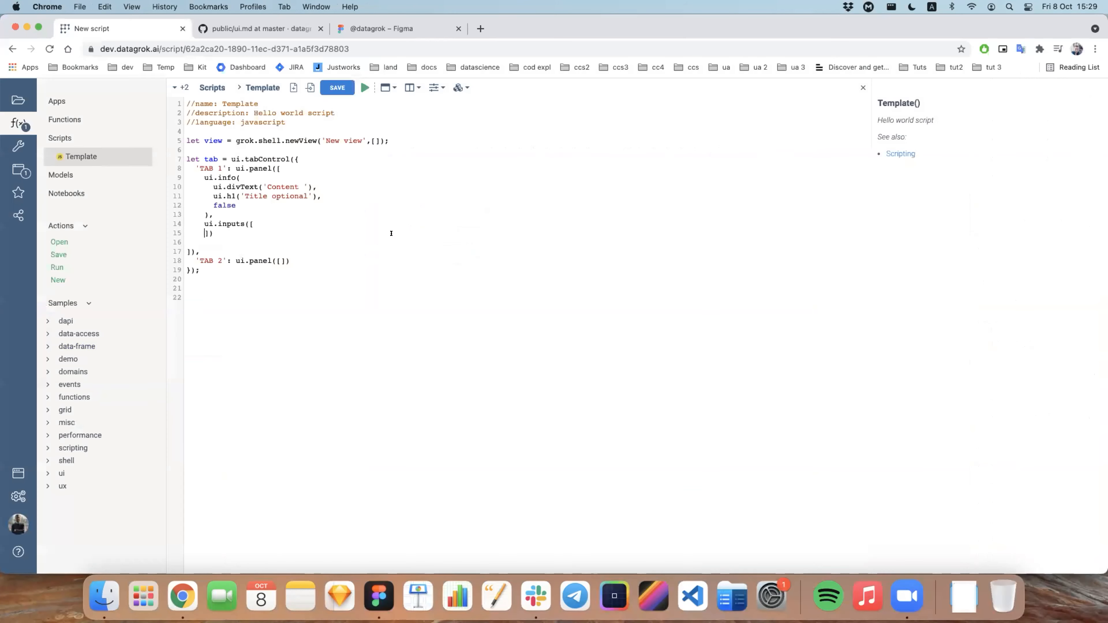
{"action": "left_click", "coordinate": [259, 221]}
{"action": "key", "text": "Return"}
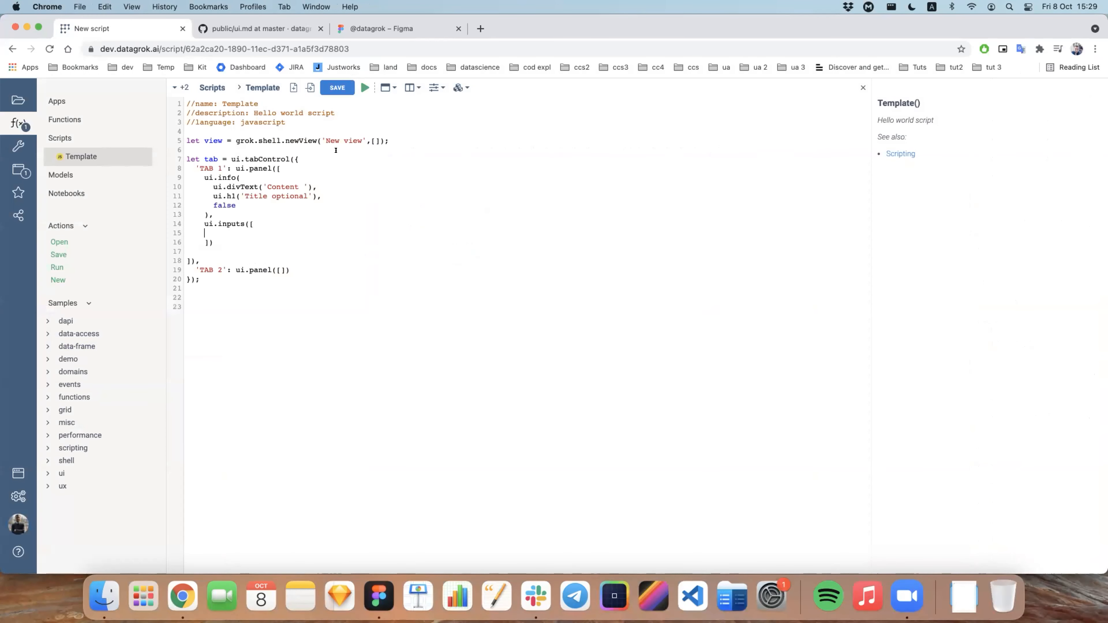
{"action": "left_click", "coordinate": [437, 91]}
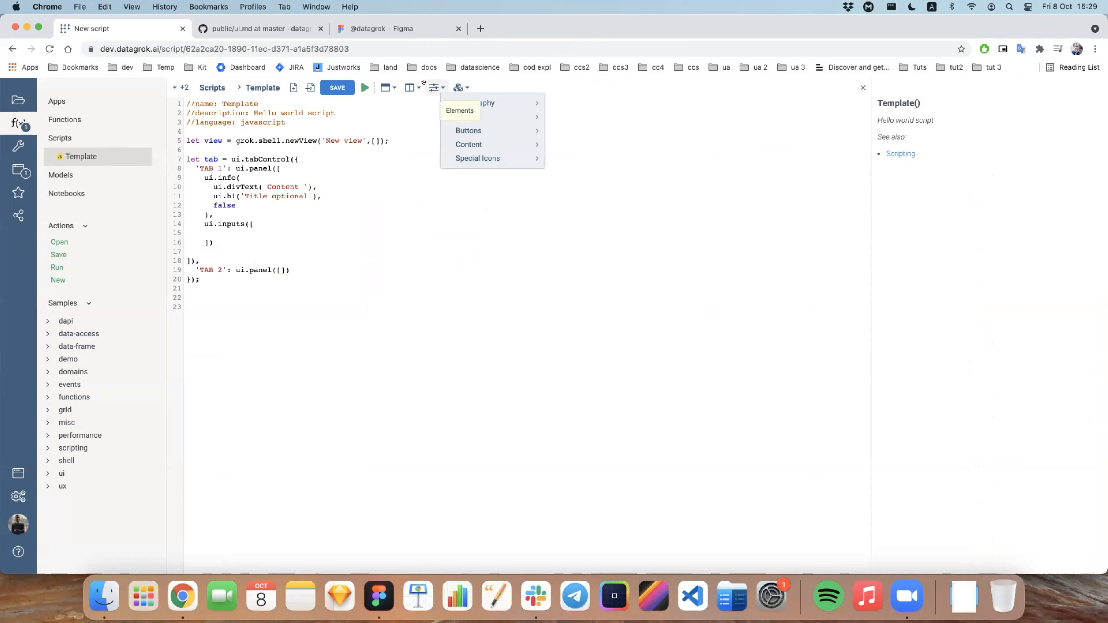
{"action": "mouse_move", "coordinate": [471, 116]}
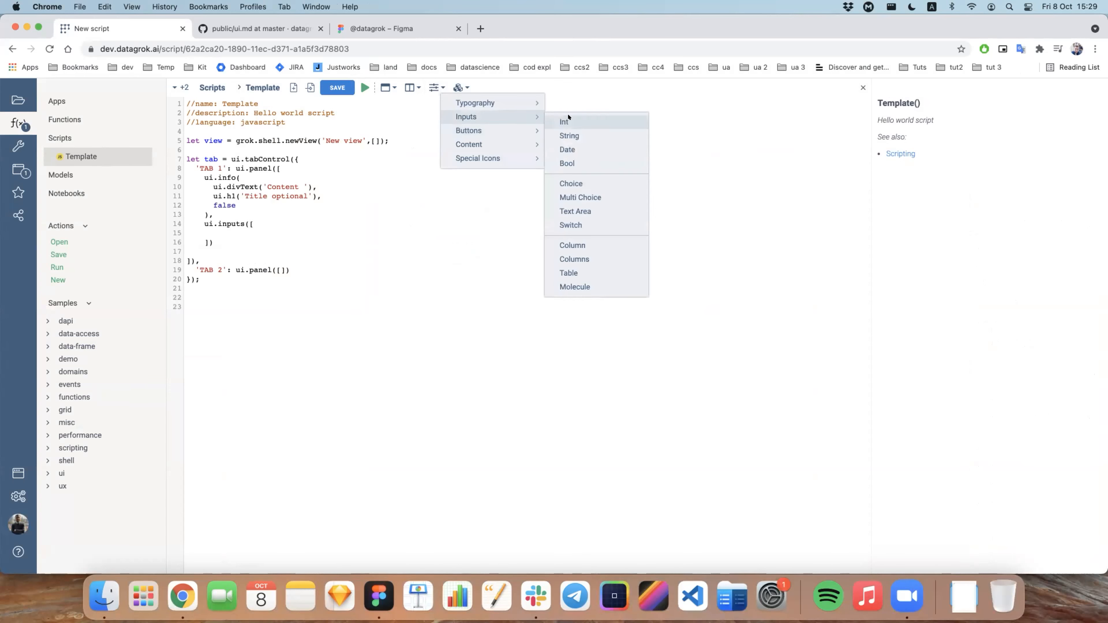
{"action": "left_click", "coordinate": [568, 135]}
{"action": "type", "text": ","}
{"action": "key", "text": "Return"}
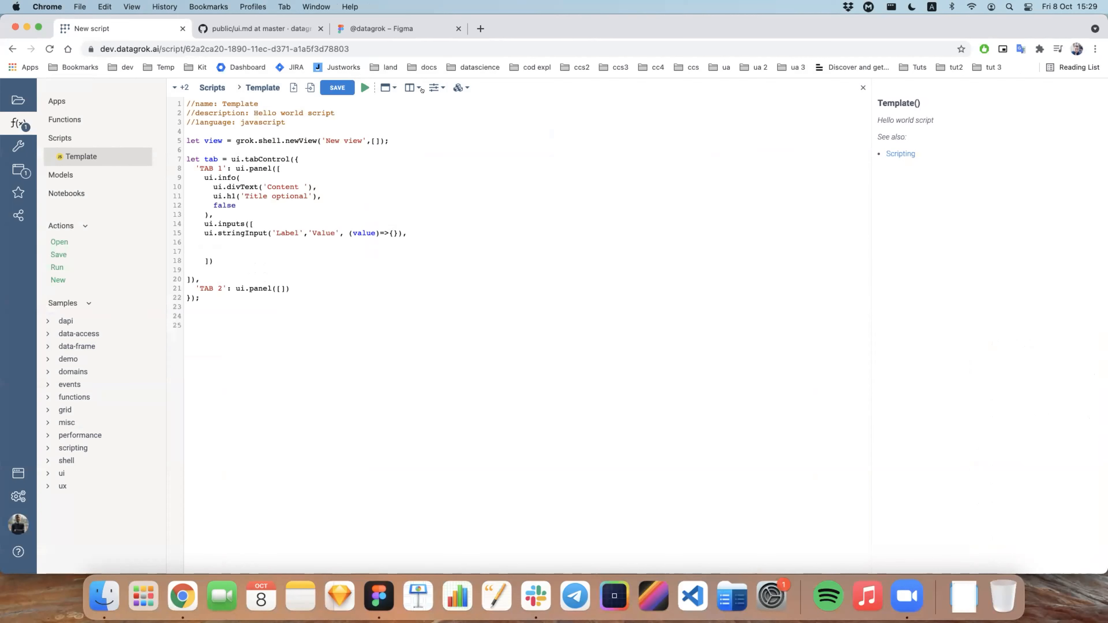
Step: Insert comma-terminated Int and Date input snippets below the string input inside ui.inputs
{"action": "left_click", "coordinate": [434, 87]}
{"action": "mouse_move", "coordinate": [451, 112]}
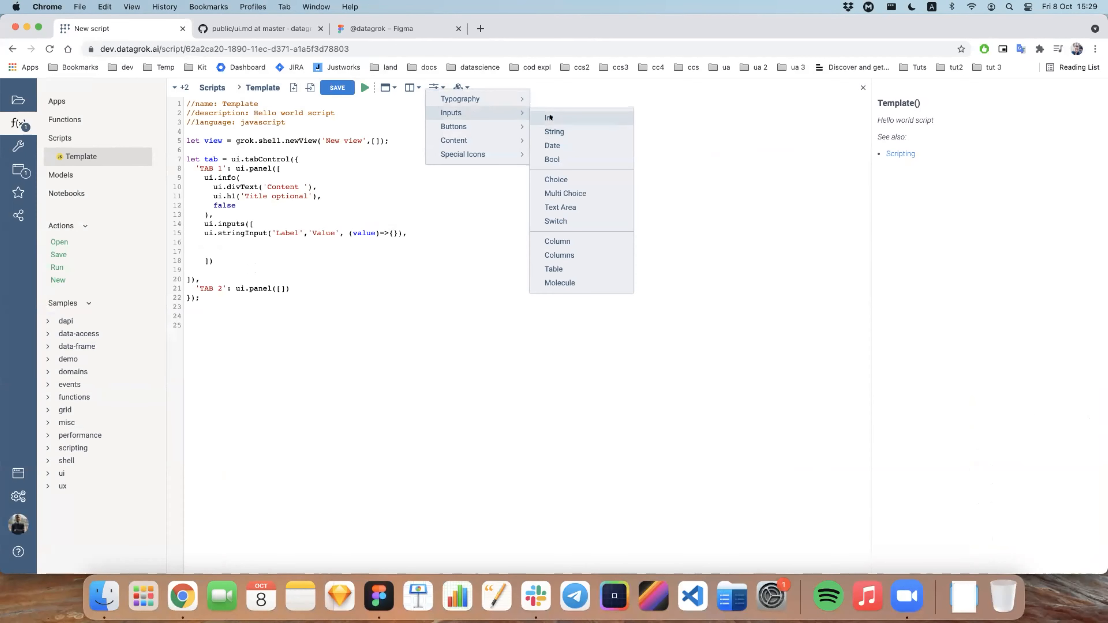
{"action": "left_click", "coordinate": [553, 117]}
{"action": "type", "text": ","}
{"action": "key", "text": "Return"}
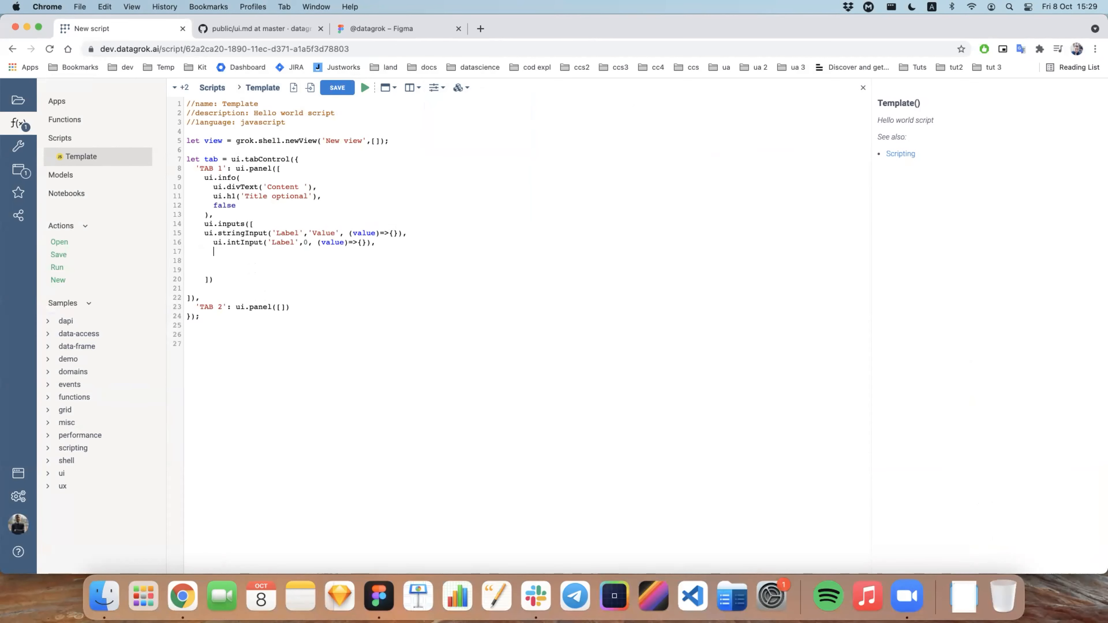
{"action": "left_click", "coordinate": [434, 88]}
{"action": "mouse_move", "coordinate": [456, 110]}
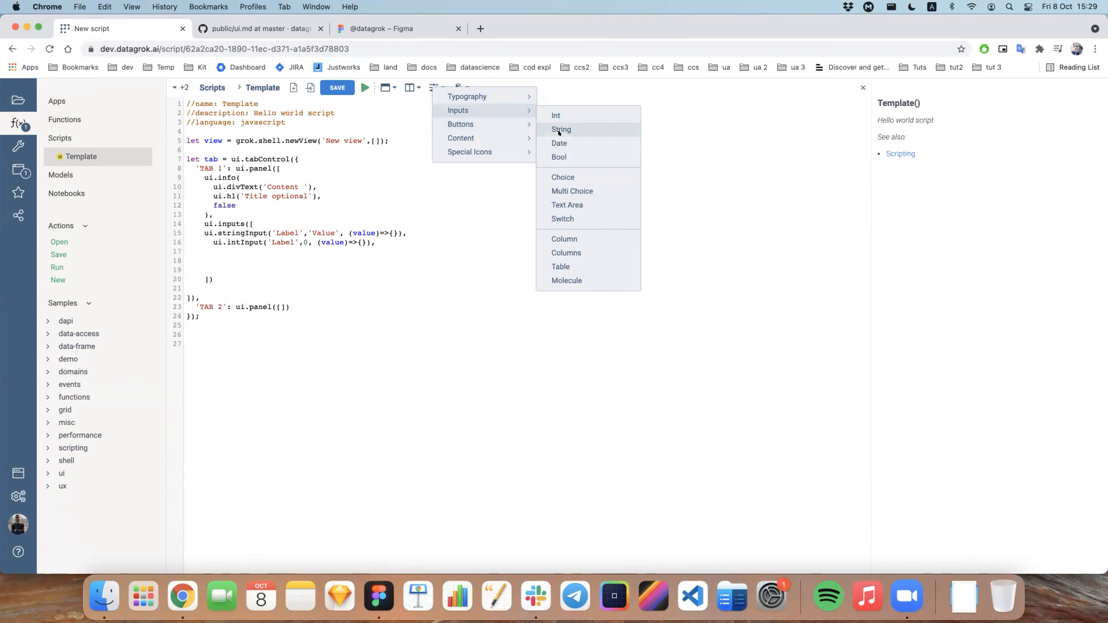
{"action": "left_click", "coordinate": [554, 143]}
{"action": "type", "text": ","}
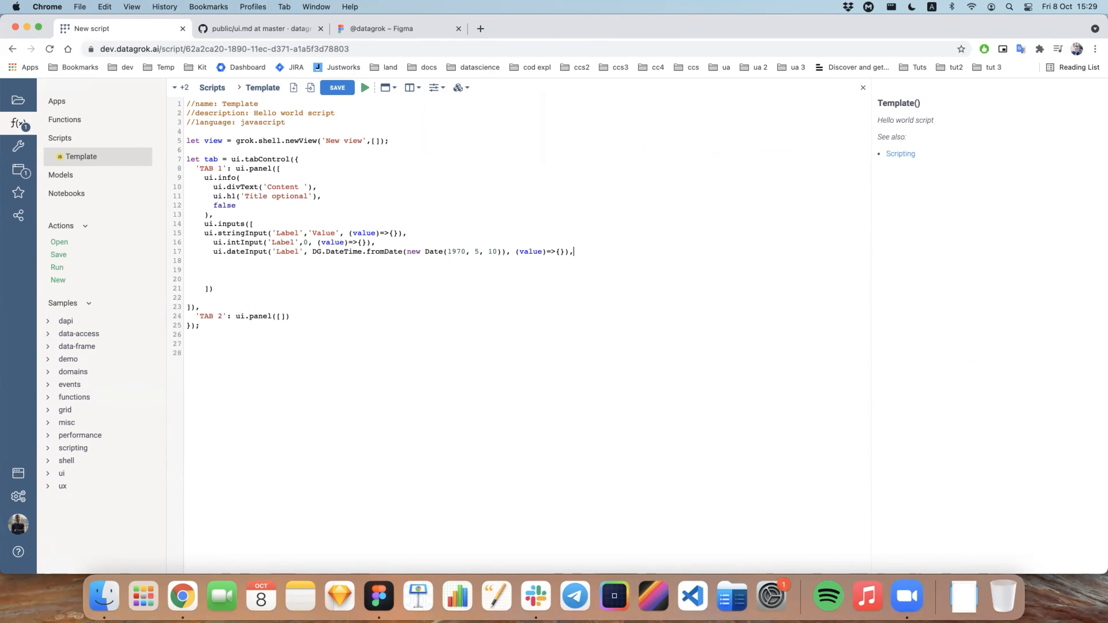
{"action": "key", "text": "Return"}
Step: Insert a Bool input snippet below the date input and tidy the blank lines and indentation inside ui.inputs
{"action": "left_click", "coordinate": [434, 88]}
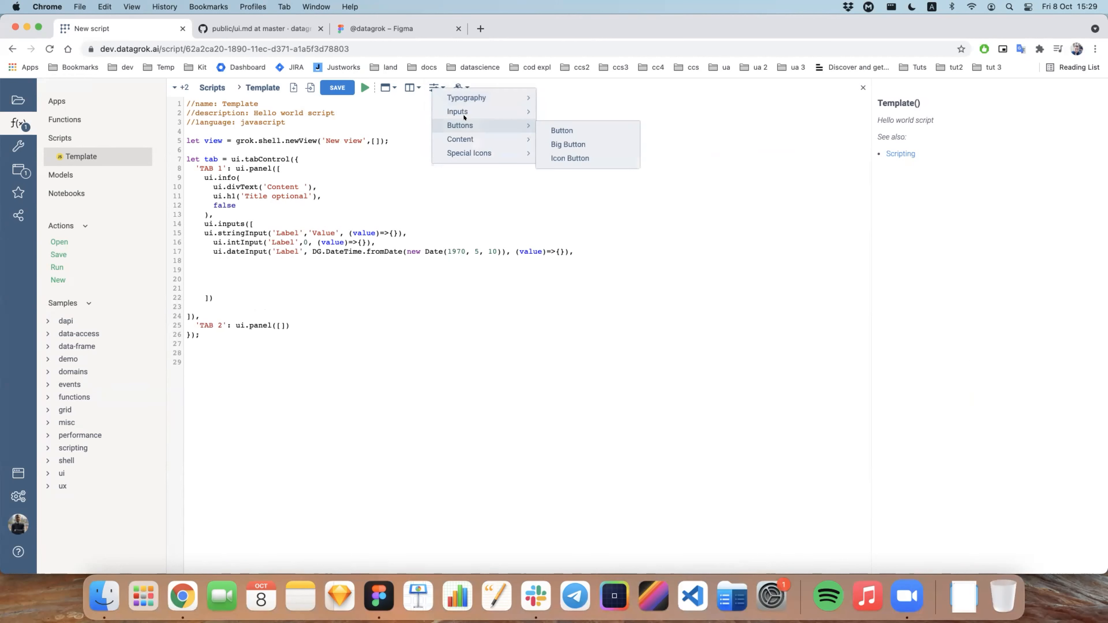
{"action": "mouse_move", "coordinate": [501, 111]}
{"action": "left_click", "coordinate": [557, 157]}
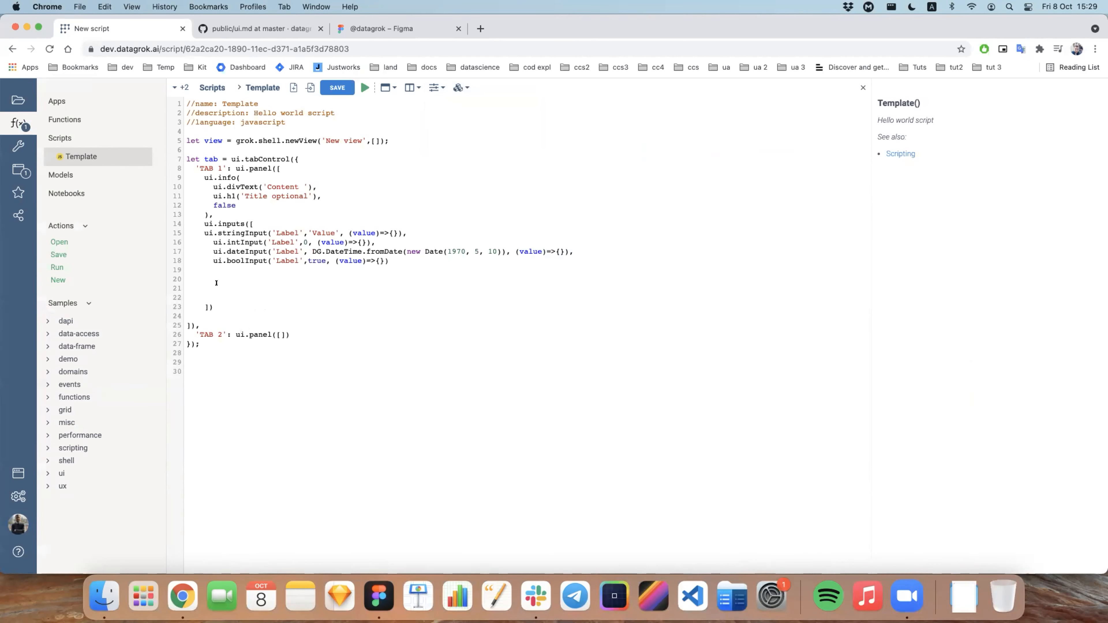
{"action": "left_click_drag", "start_coordinate": [192, 293], "coordinate": [180, 263]}
{"action": "key", "text": "BackSpace"}
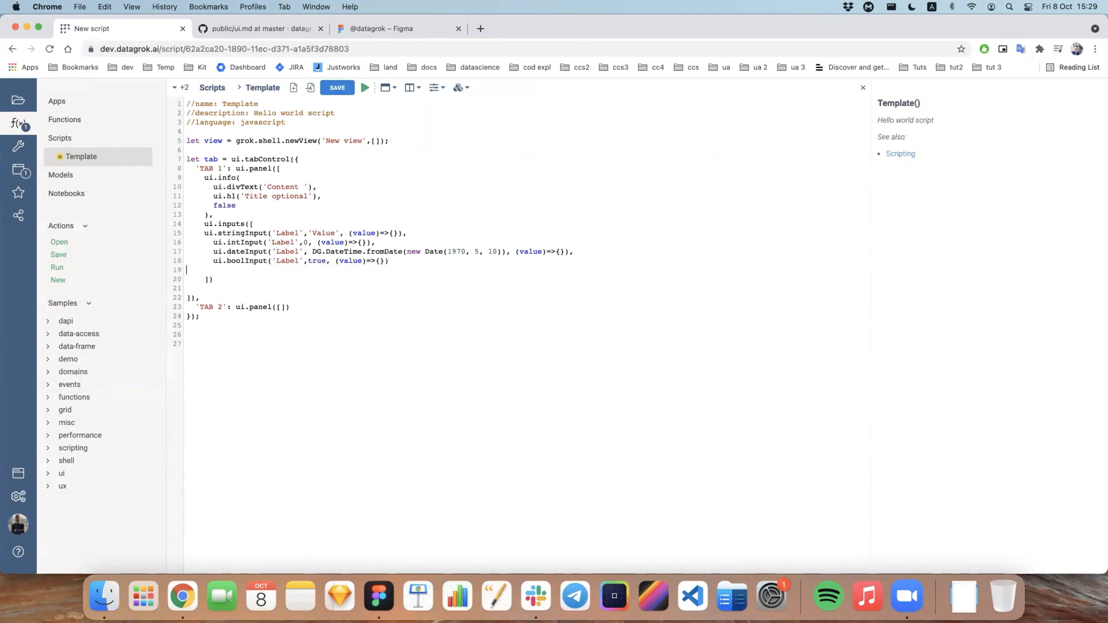
{"action": "key", "text": "BackSpace"}
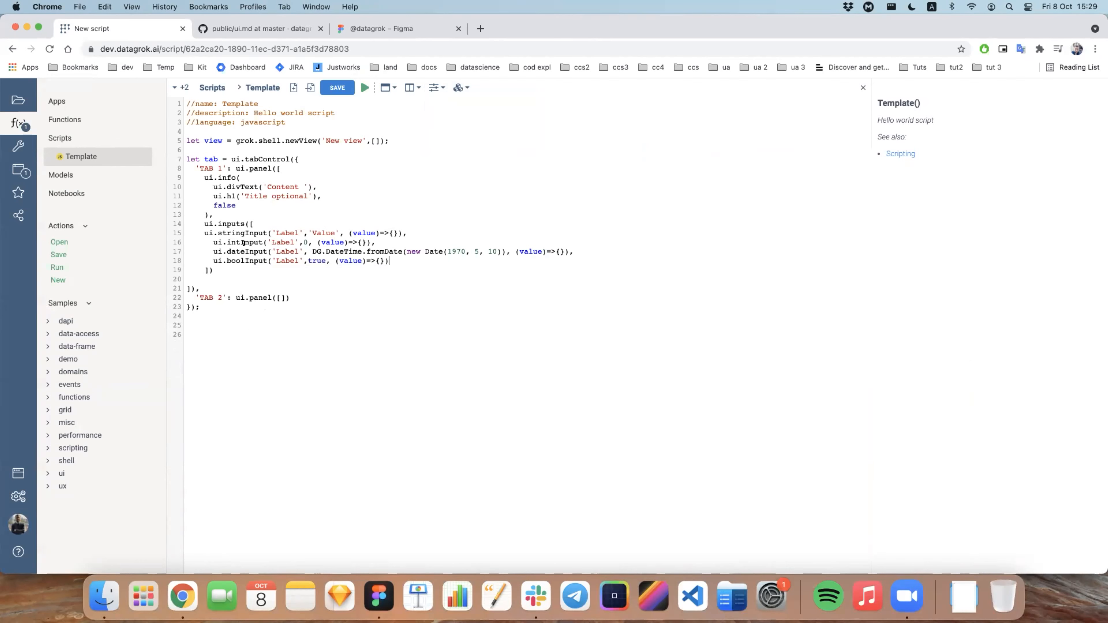
{"action": "left_click_drag", "start_coordinate": [214, 270], "coordinate": [178, 224]}
{"action": "key", "text": "shift+Tab"}
Step: Switch to Figma and examine the Inputs container of Tab 1 and its nested Buttons container
{"action": "key", "text": "super+Tab"}
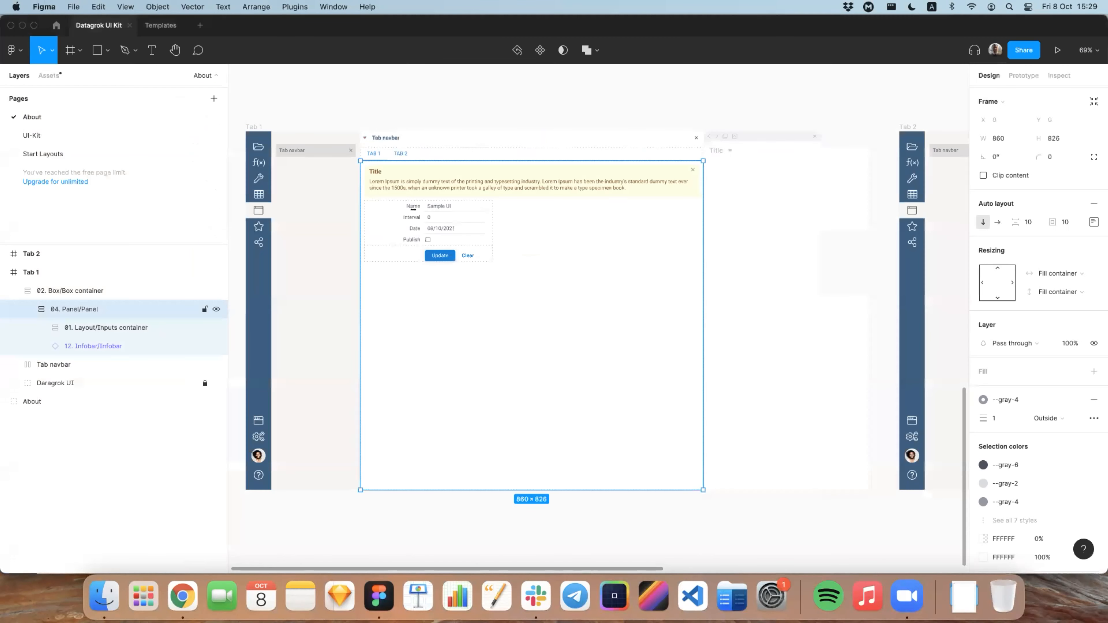
{"action": "left_click", "coordinate": [96, 327]}
{"action": "left_click", "coordinate": [41, 327]}
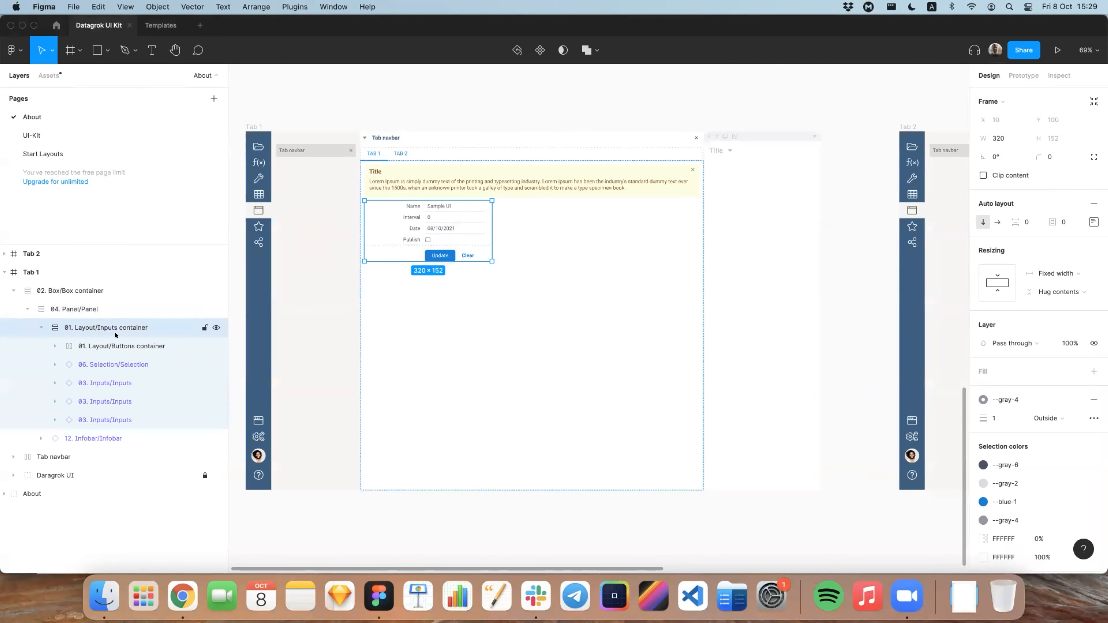
{"action": "left_click", "coordinate": [124, 346]}
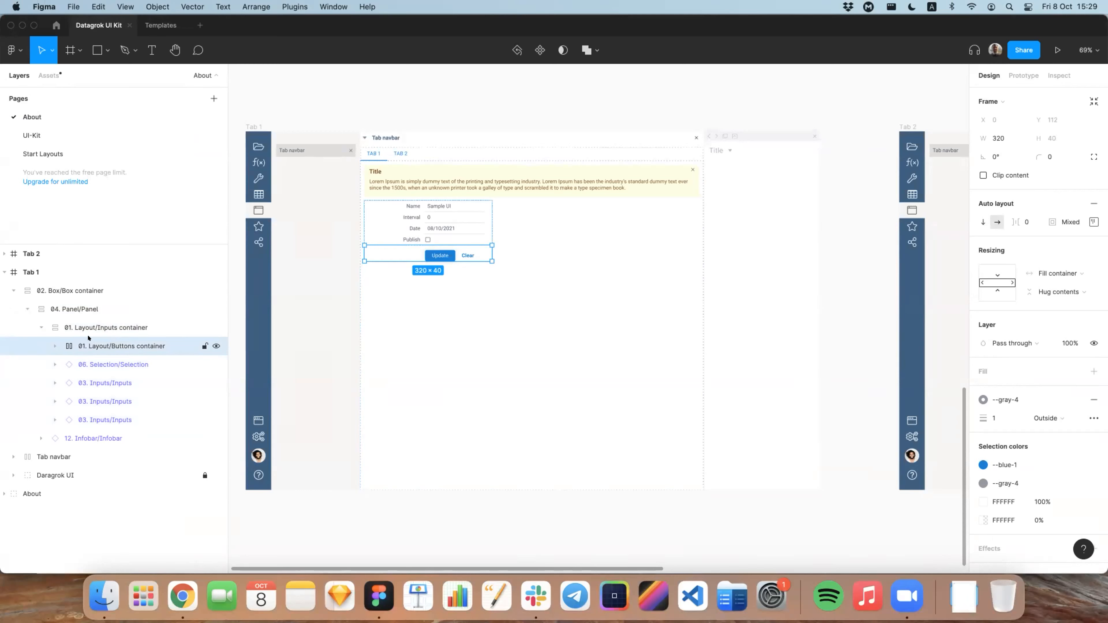
{"action": "left_click", "coordinate": [55, 346]}
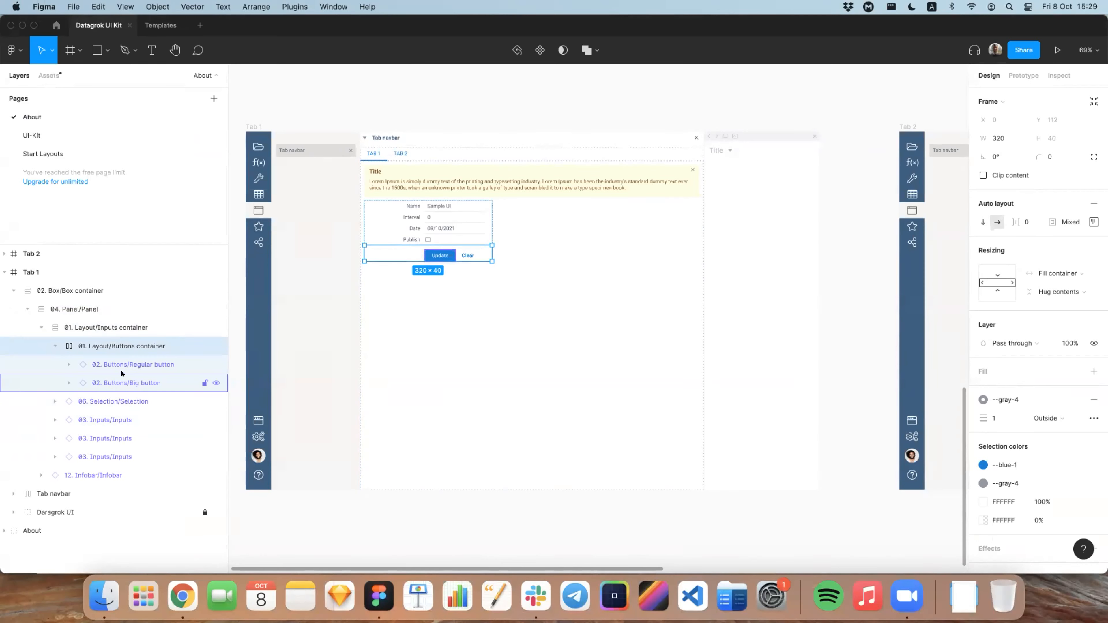
Step: Switch back to the script in Chrome and insert the form ui.buttonsInput snippet after a comma-terminated bool input
{"action": "key", "text": "super+Tab"}
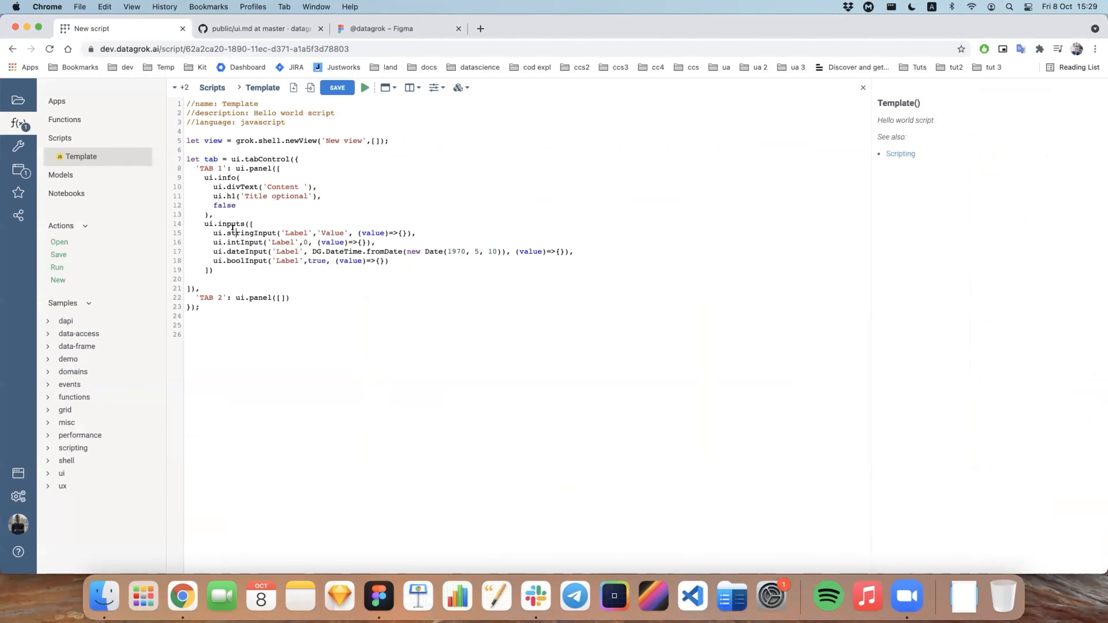
{"action": "key", "text": "Return"}
{"action": "left_click", "coordinate": [434, 87]}
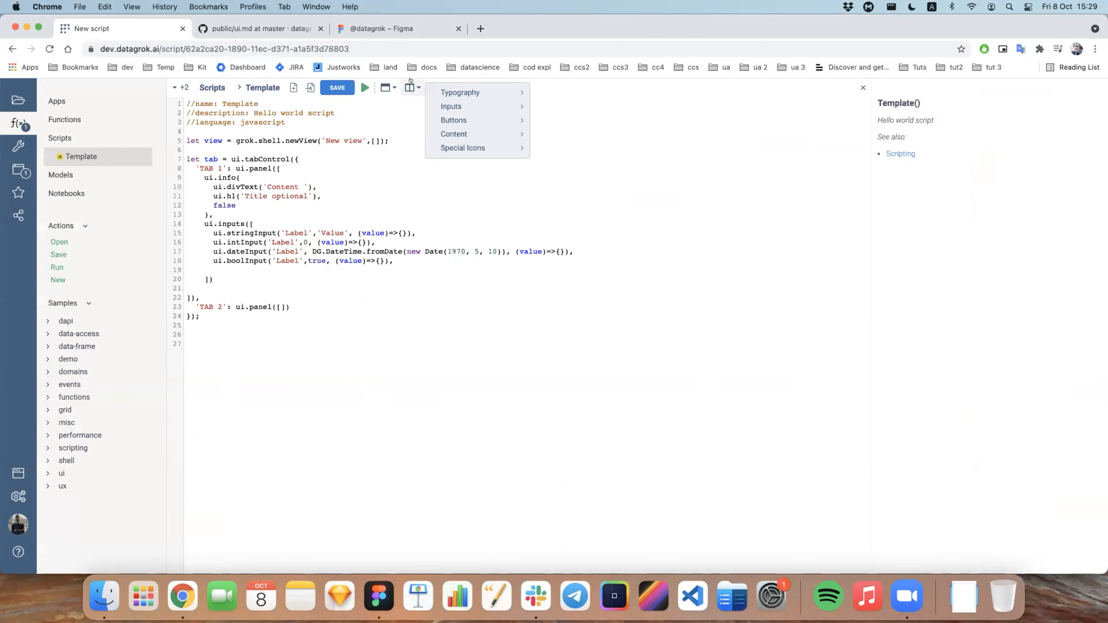
{"action": "left_click", "coordinate": [410, 87]}
{"action": "mouse_move", "coordinate": [418, 136]}
{"action": "left_click", "coordinate": [541, 166]}
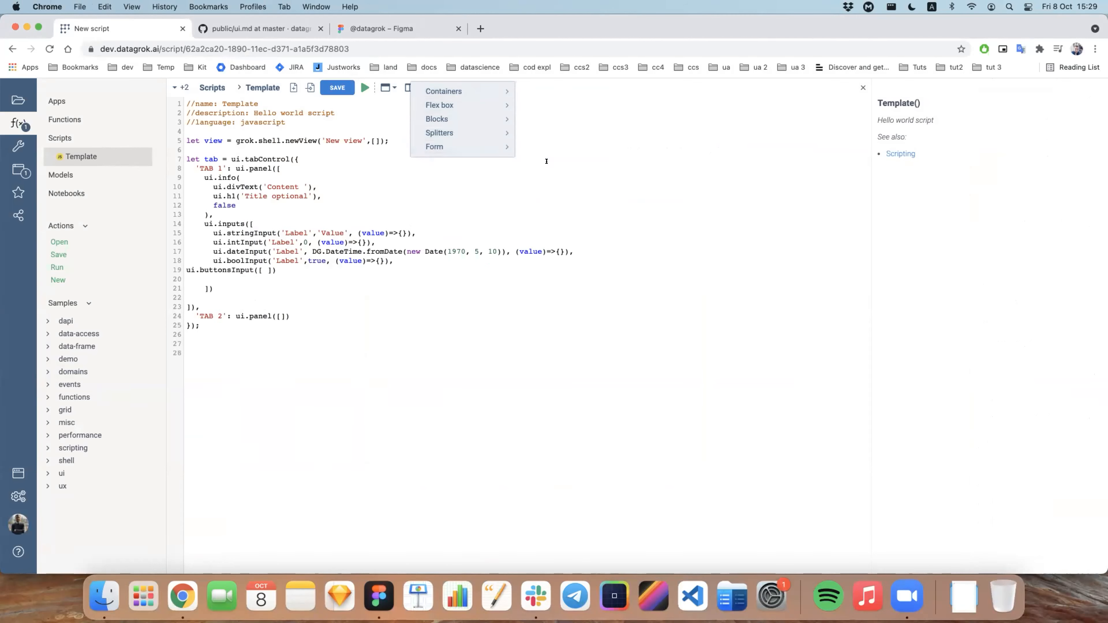
Step: Indent ui.buttonsInput to the level of the other inputs and split its brackets onto separate lines
{"action": "left_click", "coordinate": [186, 265]}
{"action": "key", "text": "Tab"}
{"action": "key", "text": "Tab"}
{"action": "key", "text": "shift+Tab"}
{"action": "key", "text": "Tab"}
{"action": "key", "text": "Return"}
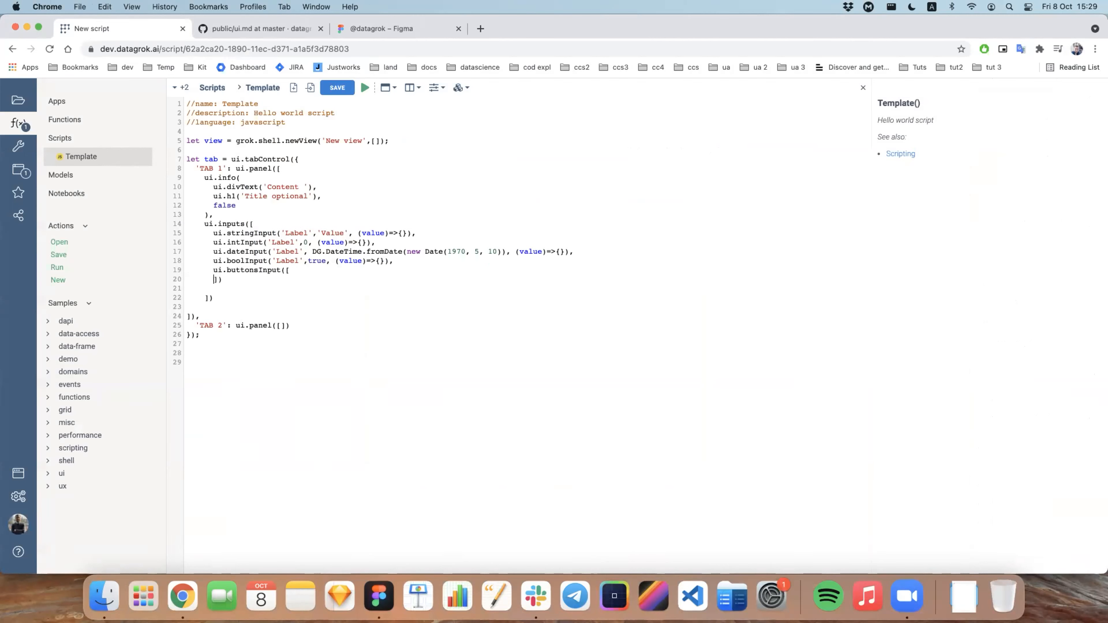
{"action": "key", "text": "Return"}
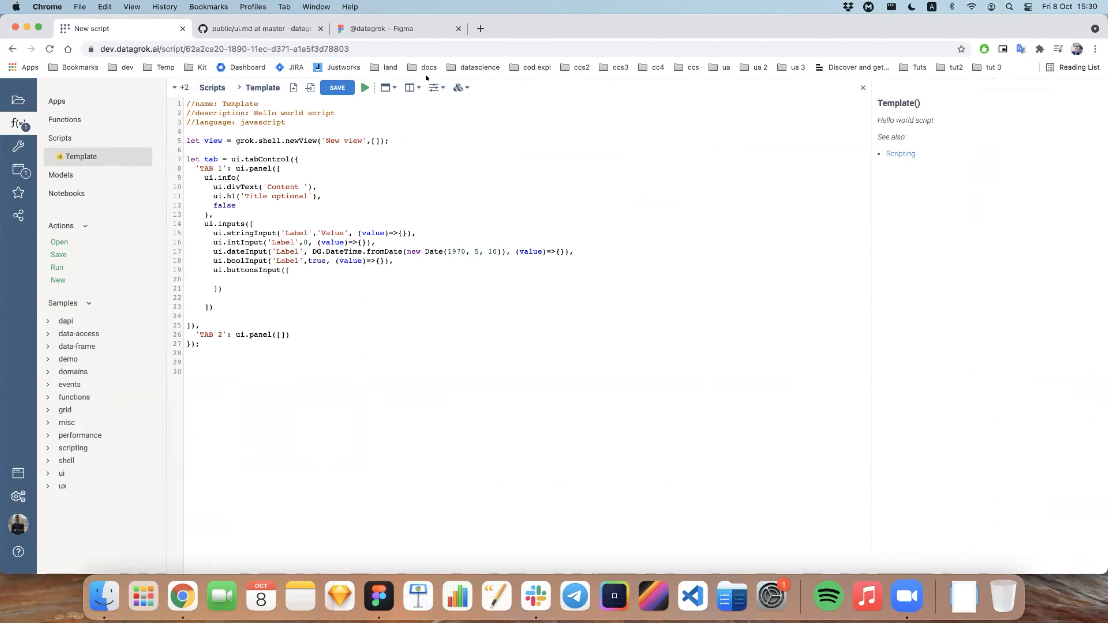
Step: Insert a comma-terminated Big Button snippet inside ui.buttonsInput
{"action": "left_click", "coordinate": [434, 88]}
{"action": "mouse_move", "coordinate": [502, 126]}
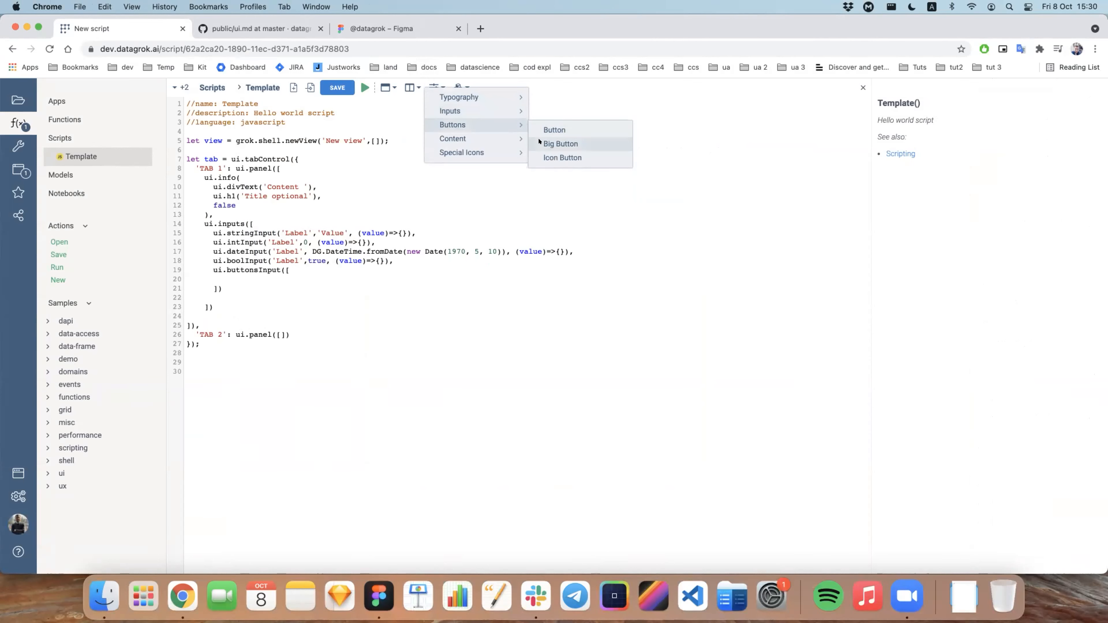
{"action": "left_click", "coordinate": [549, 141]}
{"action": "type", "text": ",()=>{}),"}
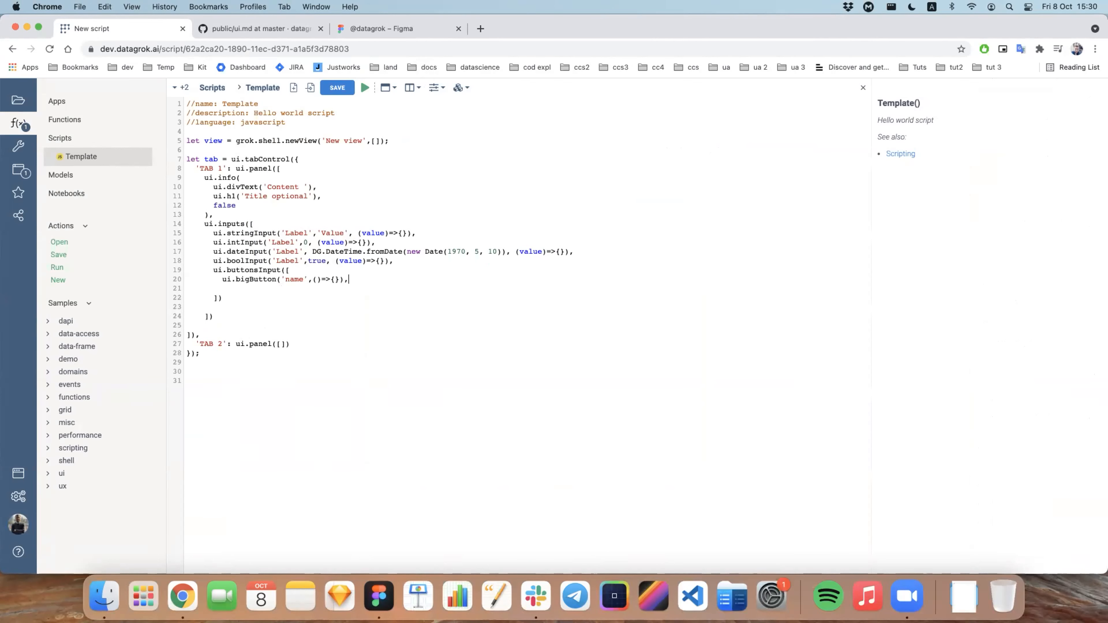
{"action": "key", "text": "Return"}
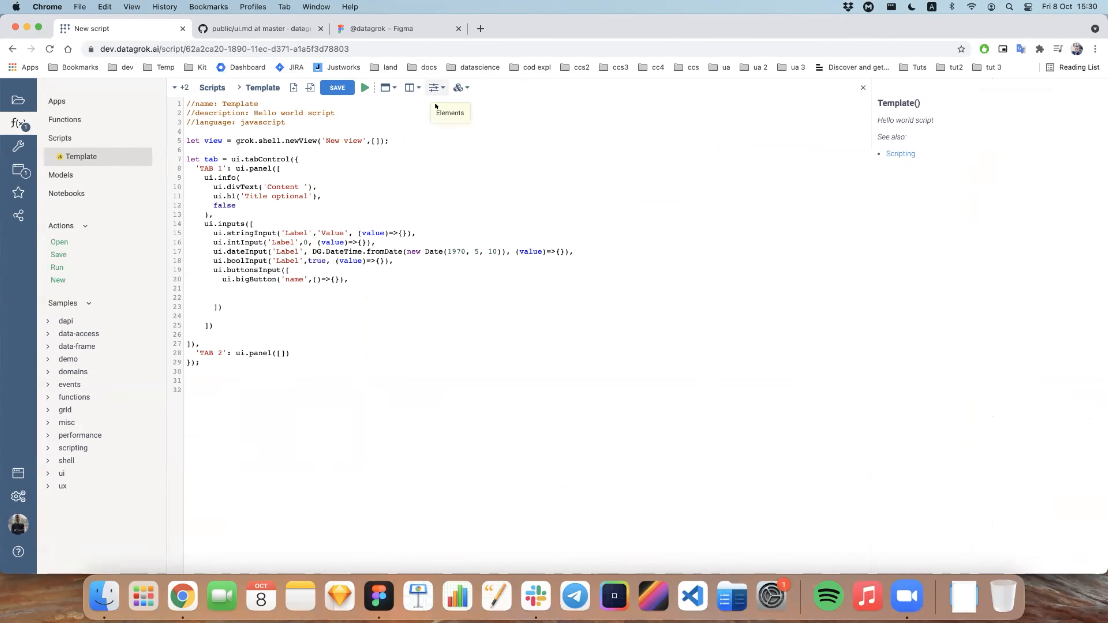
Step: Insert a regular Button snippet below the big button and remove the blank lines around the closing brackets
{"action": "left_click", "coordinate": [434, 87]}
{"action": "mouse_move", "coordinate": [438, 116]}
{"action": "mouse_move", "coordinate": [501, 125]}
{"action": "left_click", "coordinate": [552, 131]}
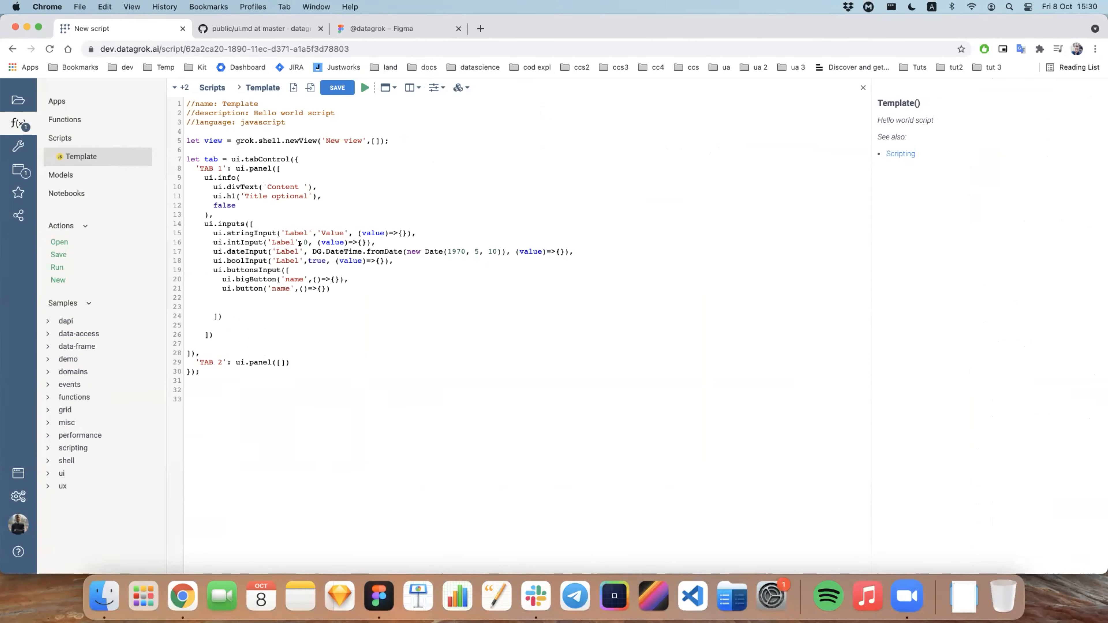
{"action": "left_click_drag", "start_coordinate": [224, 300], "coordinate": [180, 293]}
{"action": "left_click", "coordinate": [217, 301]}
{"action": "key", "text": "BackSpace"}
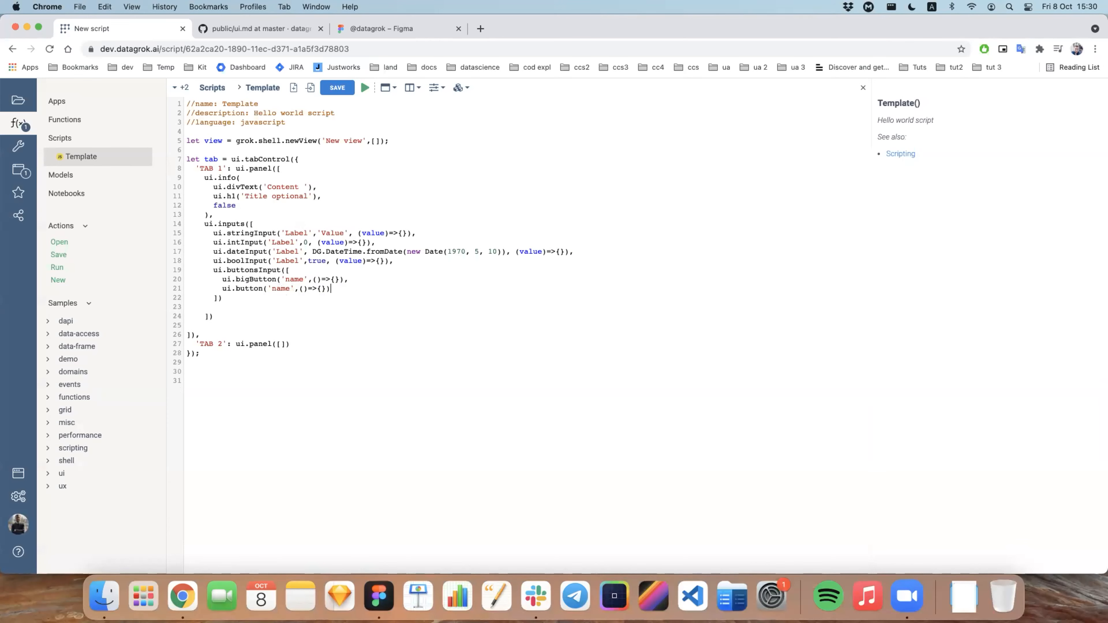
{"action": "key", "text": "BackSpace"}
{"action": "key", "text": "BackSpace"}
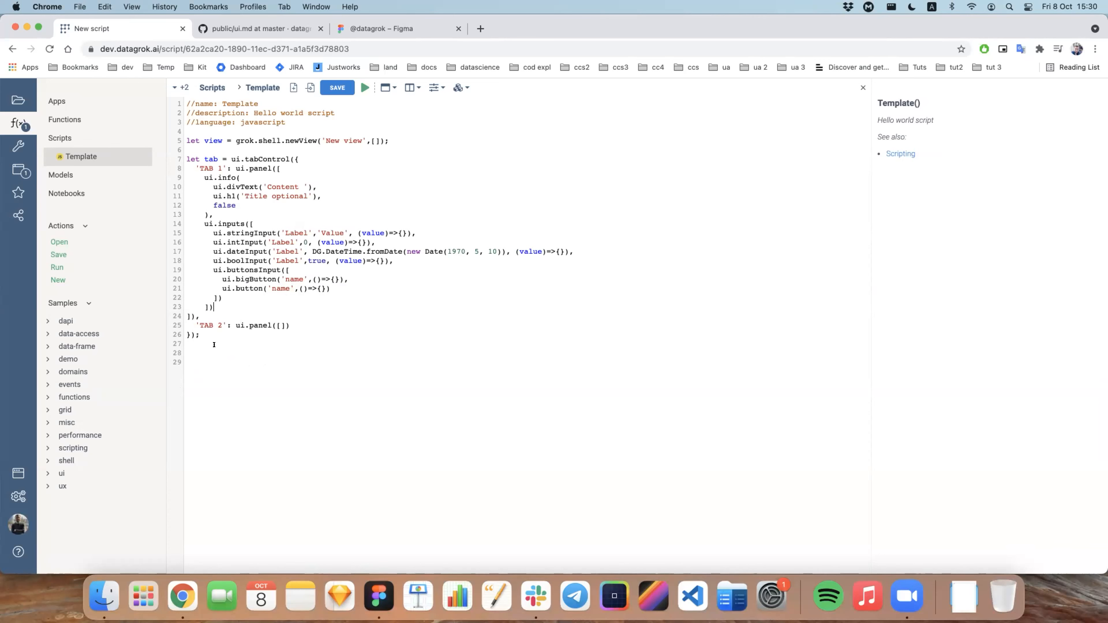
Step: Add view.append(tab.root) below the tab control and run the script
{"action": "key", "text": "Return"}
{"action": "key", "text": "Return"}
{"action": "type", "text": "view.append()"}
{"action": "double_click", "coordinate": [210, 159]}
{"action": "left_click", "coordinate": [238, 363]}
{"action": "type", "text": "tab.root"}
{"action": "left_click", "coordinate": [364, 87]}
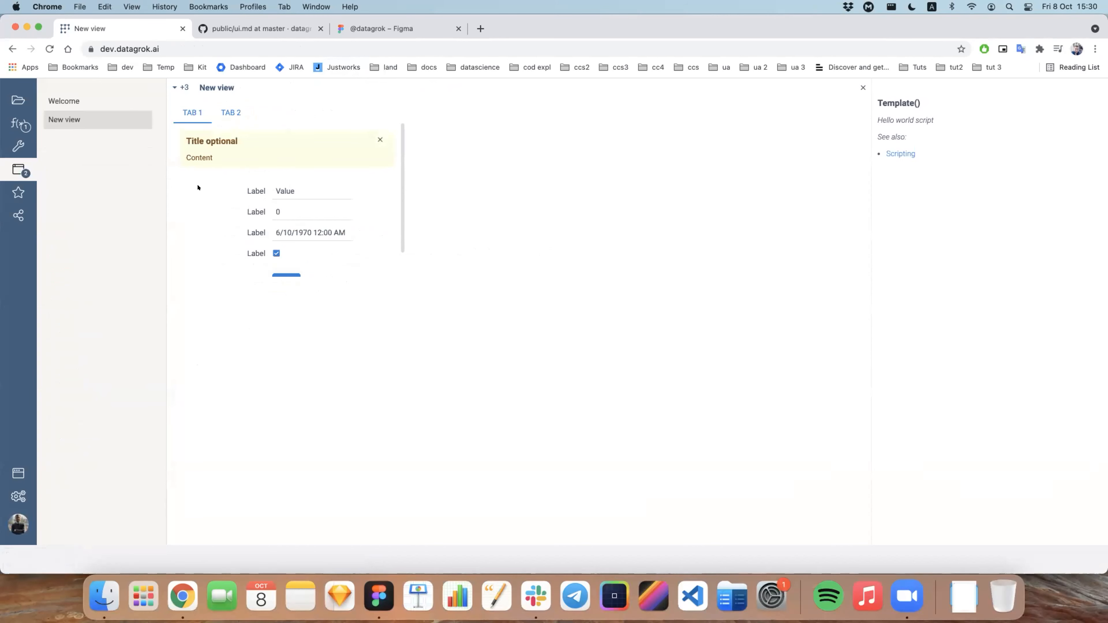
Step: Check the TAB 1 content in the generated view, then close that view
{"action": "scroll", "coordinate": [328, 173], "scroll_direction": "down", "scroll_amount": 1}
{"action": "scroll", "coordinate": [328, 173], "scroll_direction": "up", "scroll_amount": 1}
{"action": "scroll", "coordinate": [328, 173], "scroll_direction": "up", "scroll_amount": 1}
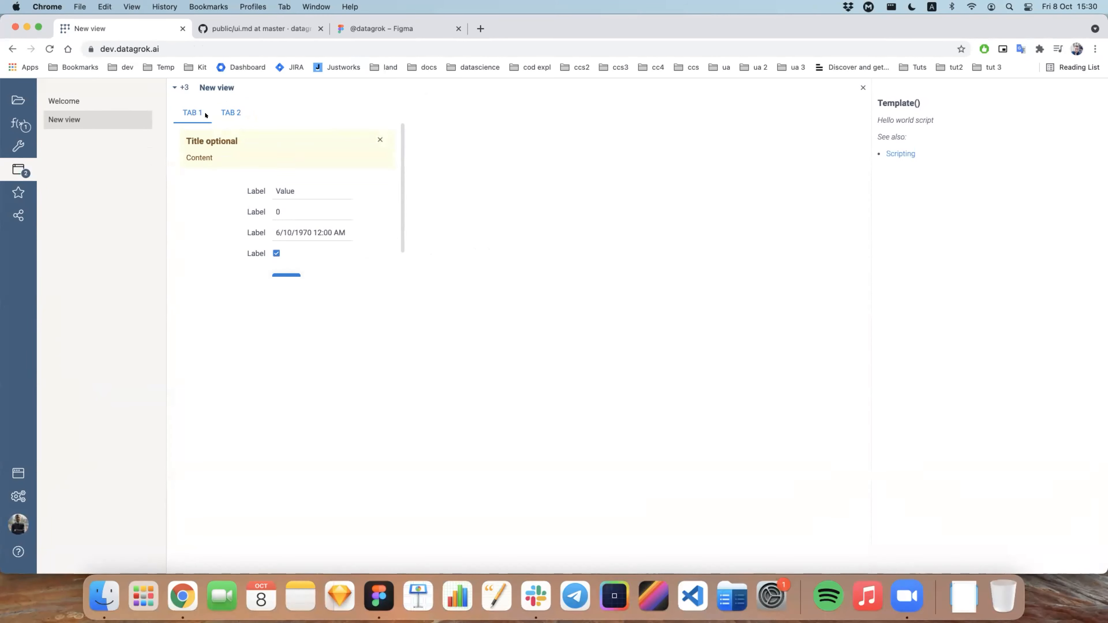
{"action": "scroll", "coordinate": [254, 189], "scroll_direction": "down", "scroll_amount": 1}
{"action": "scroll", "coordinate": [280, 144], "scroll_direction": "up", "scroll_amount": 1}
{"action": "left_click", "coordinate": [863, 87]}
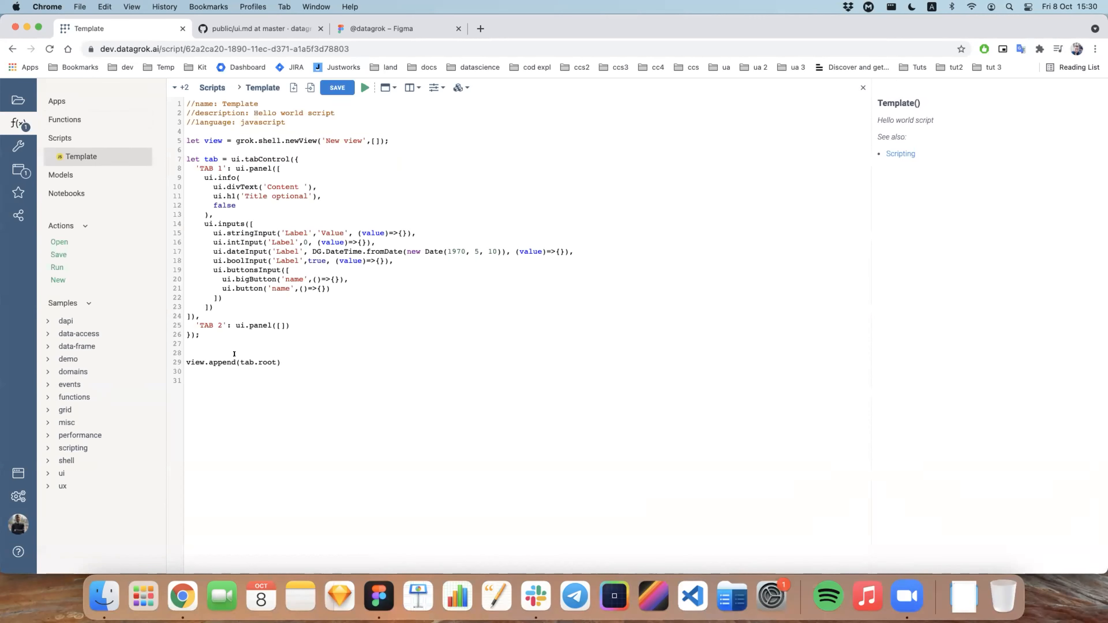
Step: Add the line view.box = true; below the view.append call and run the script again
{"action": "key", "text": "Up"}
{"action": "type", "text": "view.box = true;"}
{"action": "left_click", "coordinate": [364, 88]}
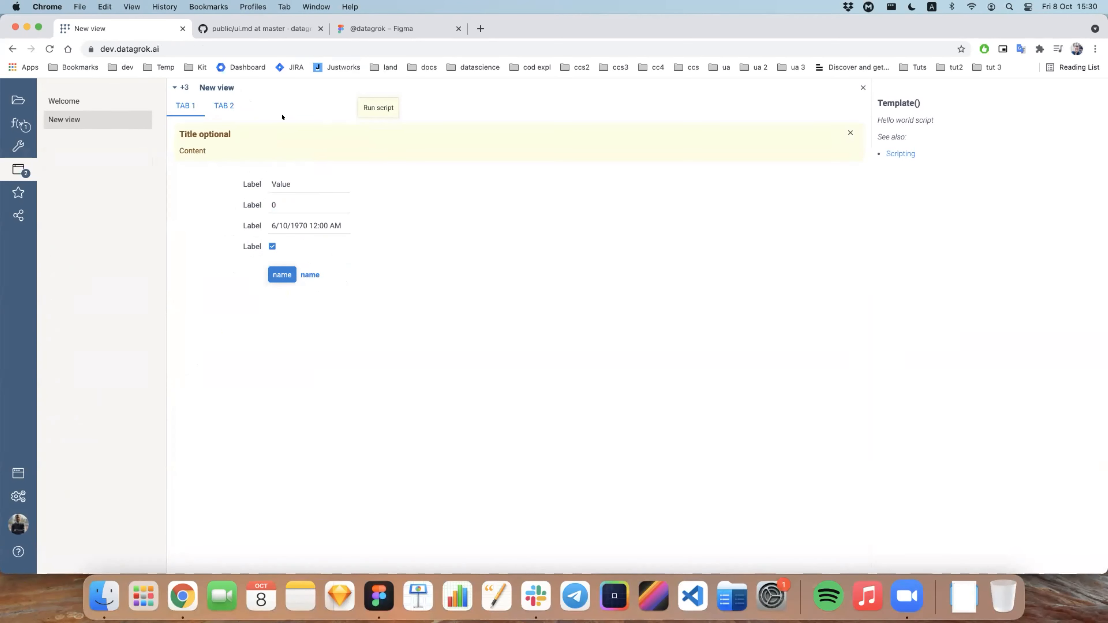
Step: Compare the generated view with the Tab 1 layout in Figma, then return to Chrome and close the view
{"action": "key", "text": "super+Tab"}
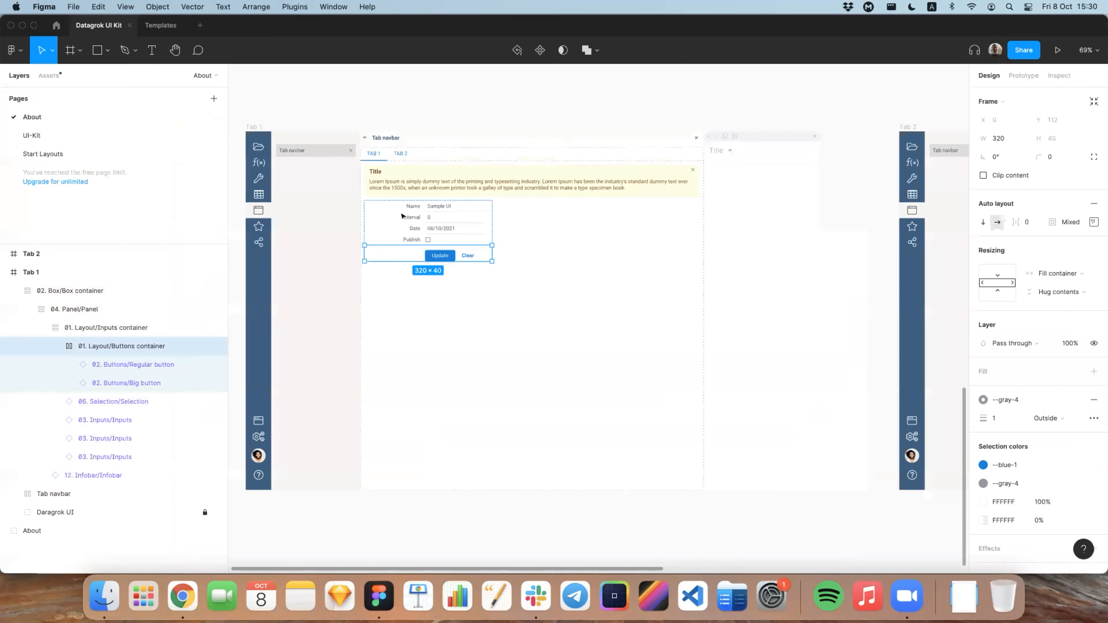
{"action": "key", "text": "Escape"}
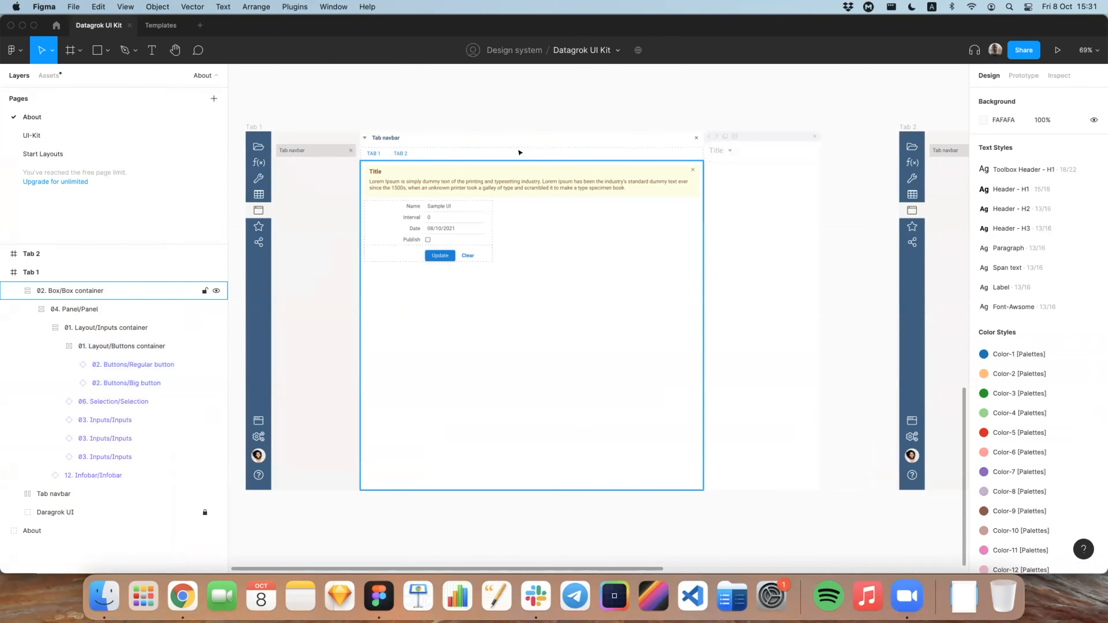
{"action": "key", "text": "super+Tab"}
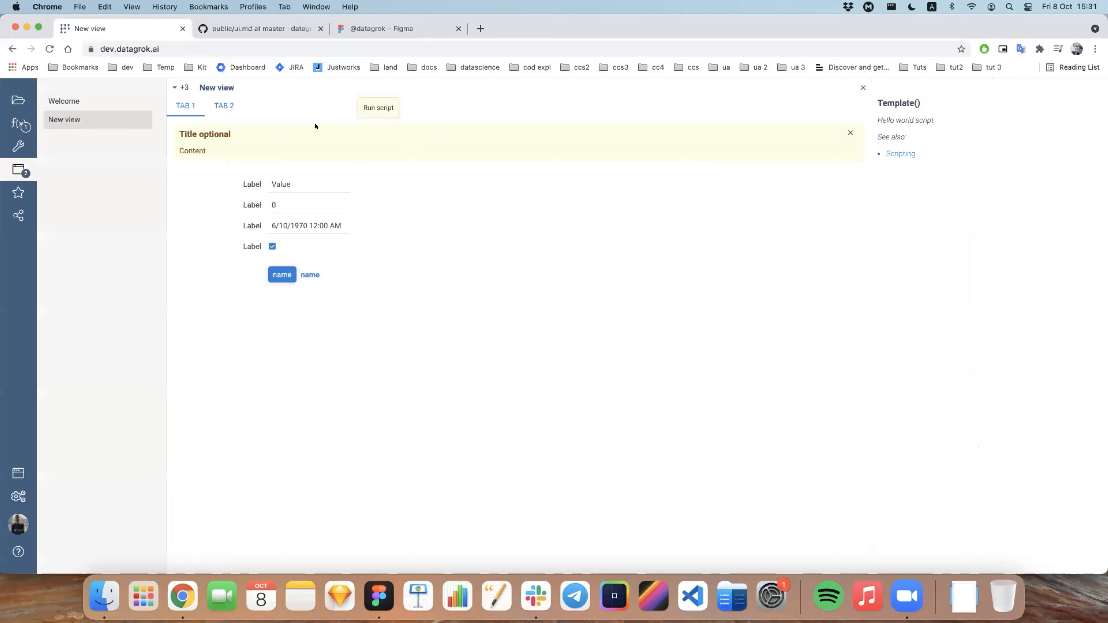
{"action": "left_click", "coordinate": [862, 88]}
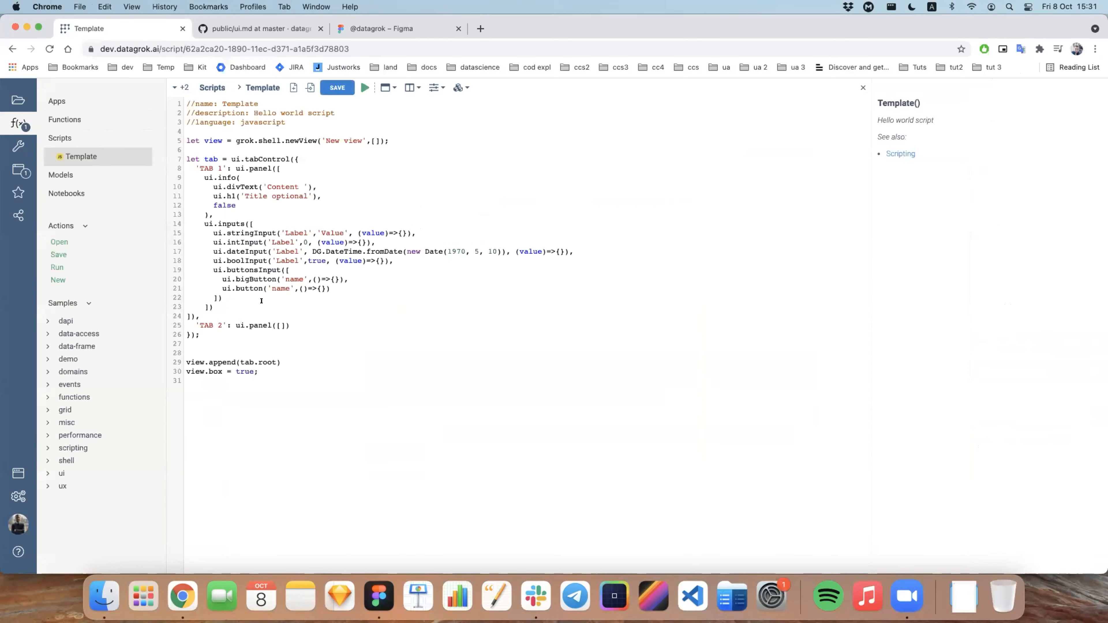
Step: Switch to Figma and examine the Tab 2 frame's layer hierarchy, expanding its vertical and horizontal splitters with Tab 1 collapsed to its panel
{"action": "key", "text": "super+Tab"}
{"action": "scroll", "coordinate": [549, 200], "scroll_direction": "right", "scroll_amount": 10}
{"action": "left_click", "coordinate": [548, 199]}
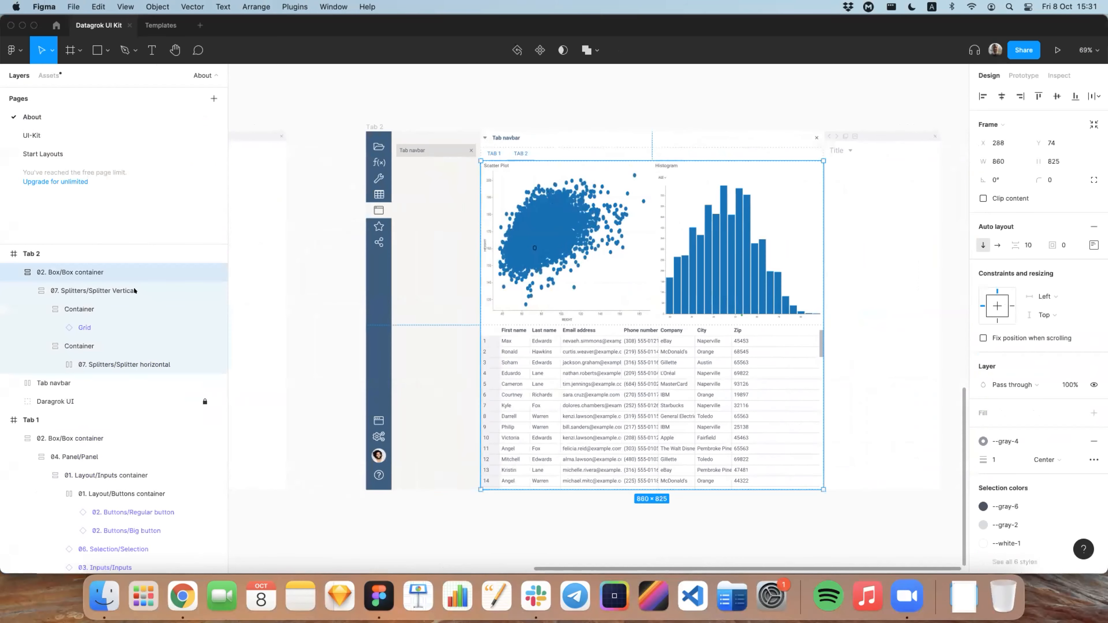
{"action": "left_click", "coordinate": [5, 420]}
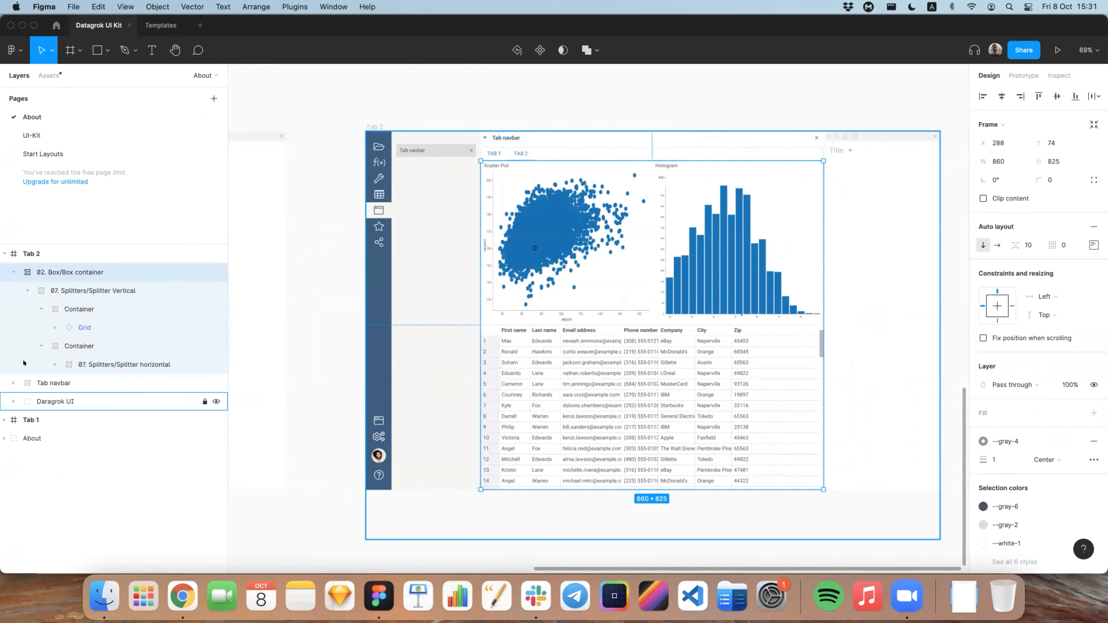
{"action": "left_click", "coordinate": [22, 290]}
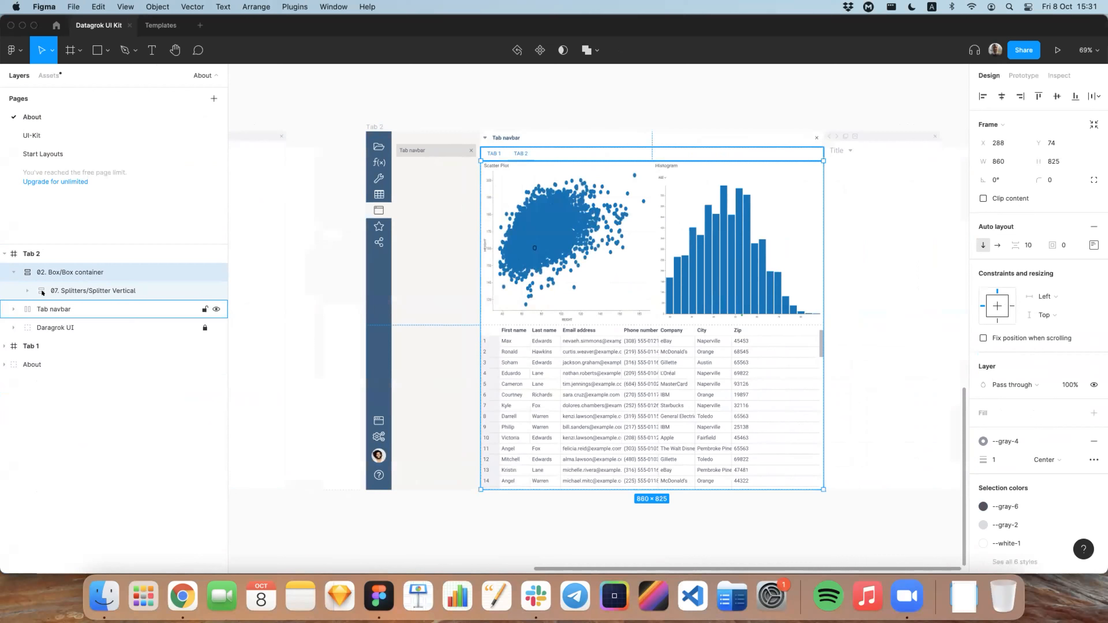
{"action": "left_click", "coordinate": [5, 346]}
{"action": "left_click", "coordinate": [24, 382]}
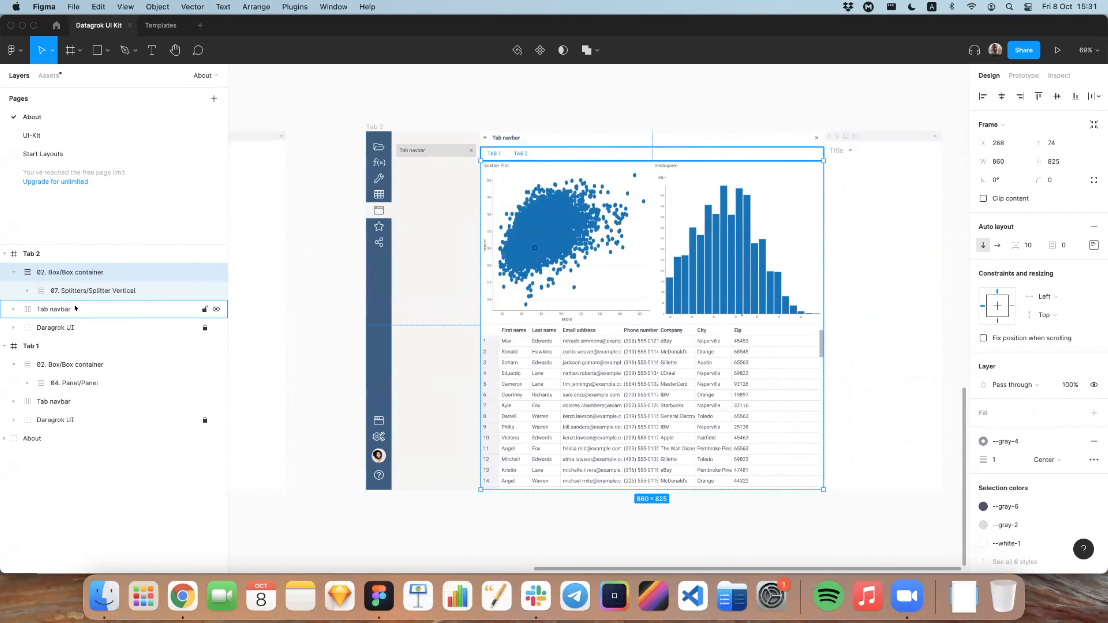
{"action": "left_click", "coordinate": [28, 291]}
{"action": "left_click", "coordinate": [41, 345]}
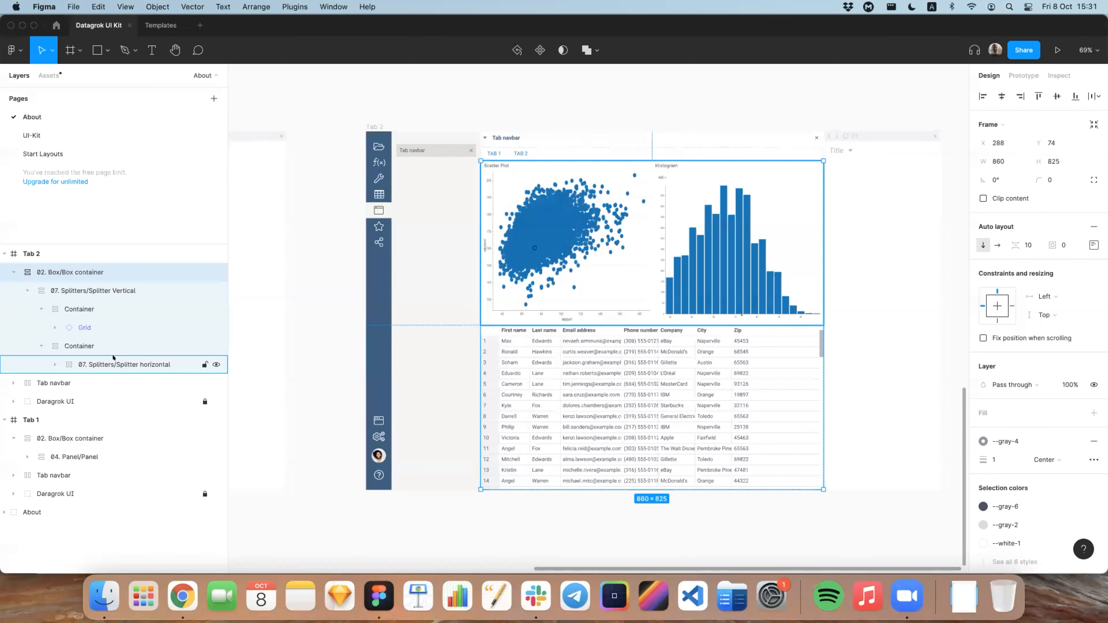
{"action": "left_click", "coordinate": [53, 365]}
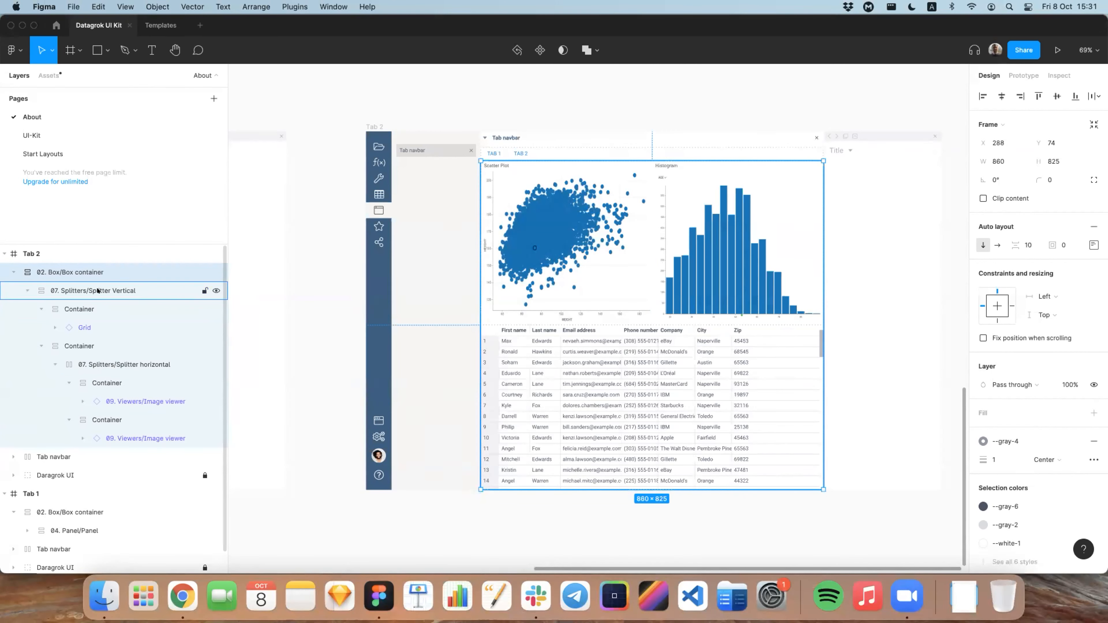
Step: Back in the Chrome script, replace TAB 2's ui.panel([]) with the Split-V snippet and open an empty line inside its brackets
{"action": "key", "text": "super+Tab"}
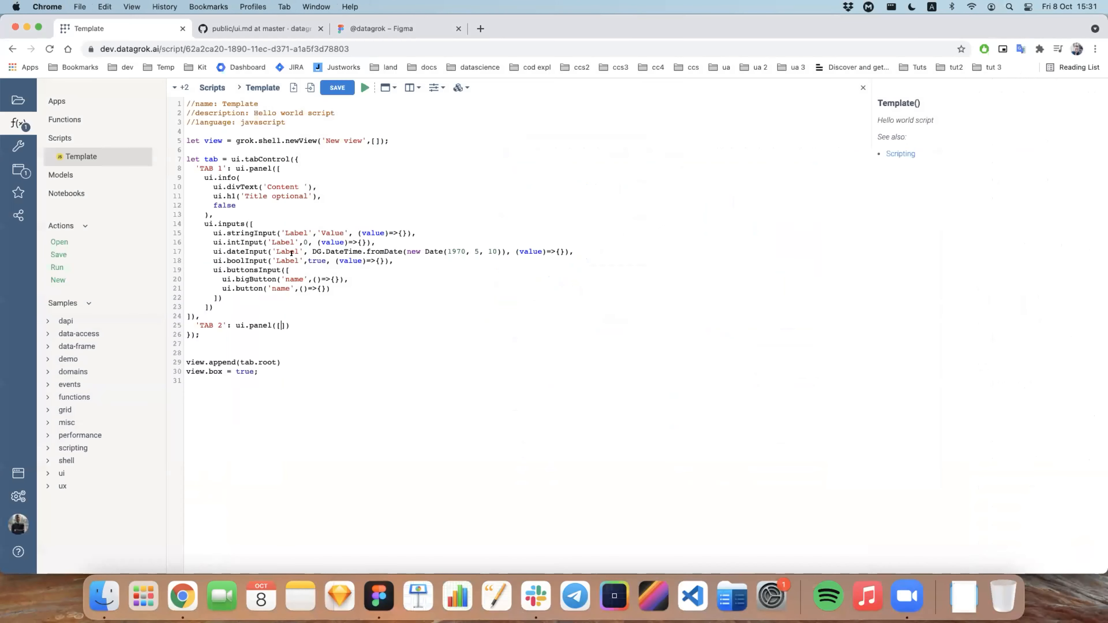
{"action": "left_click_drag", "start_coordinate": [236, 325], "coordinate": [290, 326]}
{"action": "key", "text": "BackSpace"}
{"action": "left_click", "coordinate": [409, 87]}
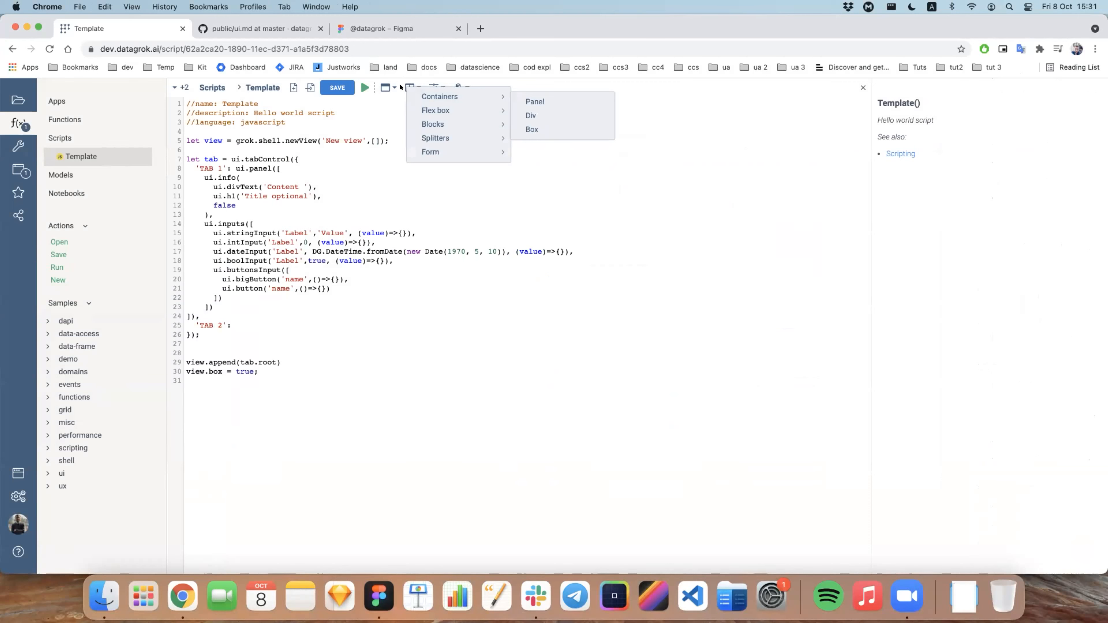
{"action": "mouse_move", "coordinate": [420, 139]}
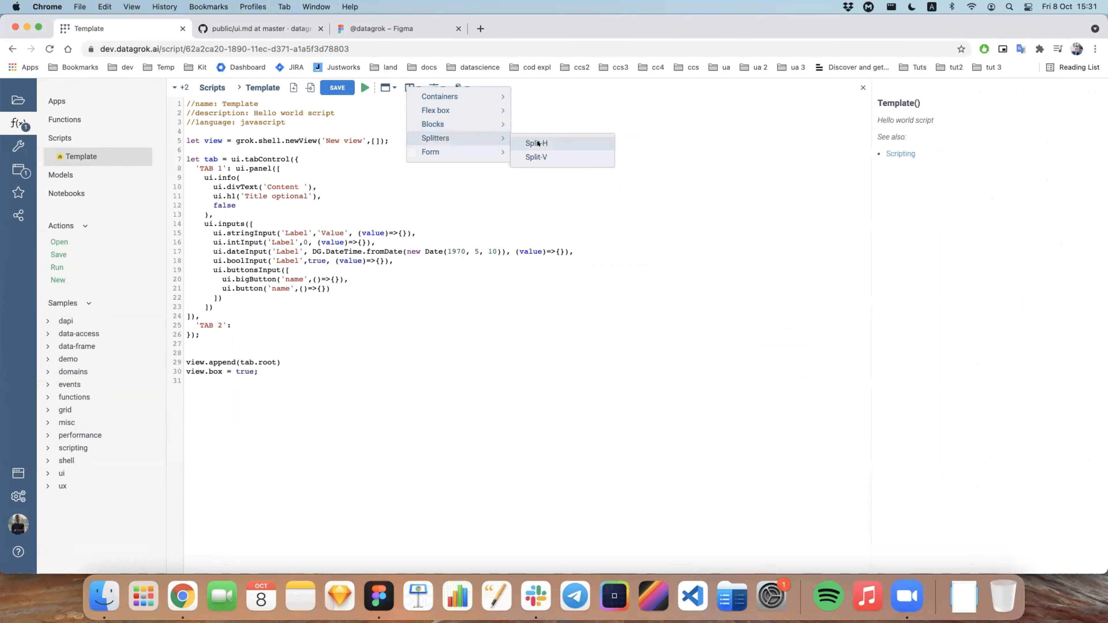
{"action": "left_click", "coordinate": [536, 157]}
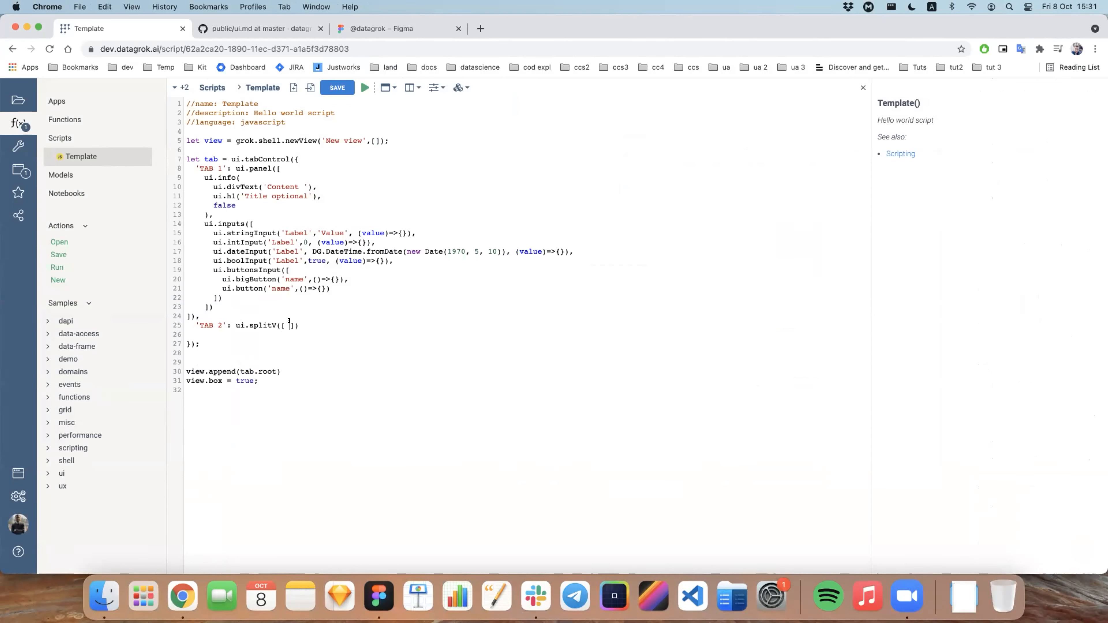
{"action": "key", "text": "BackSpace"}
{"action": "key", "text": "Return"}
{"action": "left_click", "coordinate": [308, 322]}
{"action": "key", "text": "Return"}
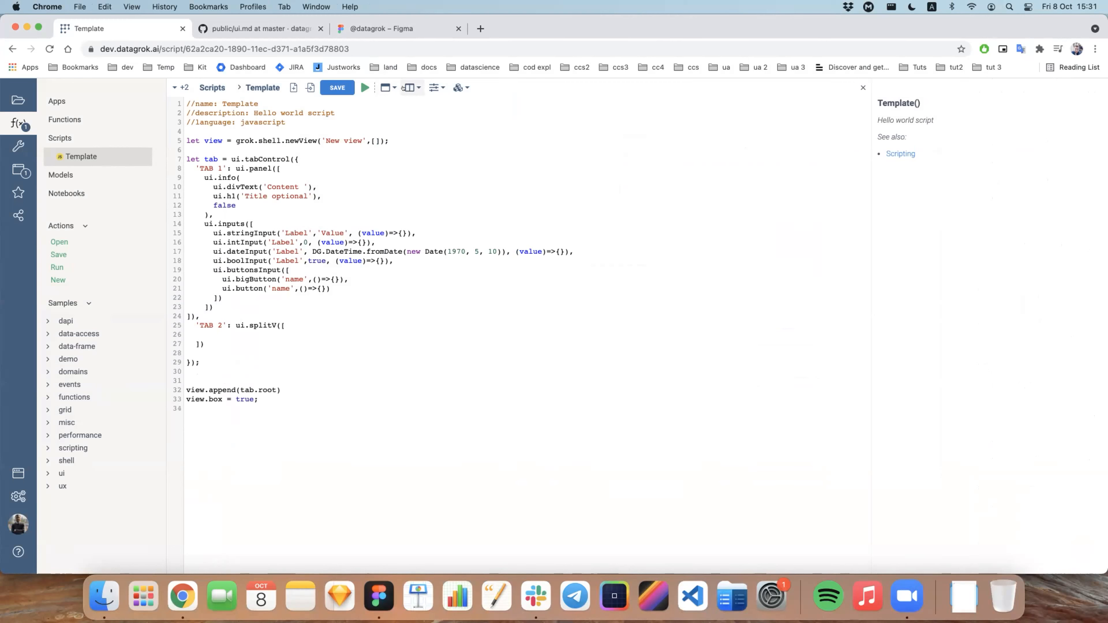
Step: Insert a Split-H snippet inside TAB 2's ui.splitV and open an empty line within its brackets
{"action": "left_click", "coordinate": [403, 88]}
{"action": "mouse_move", "coordinate": [501, 141]}
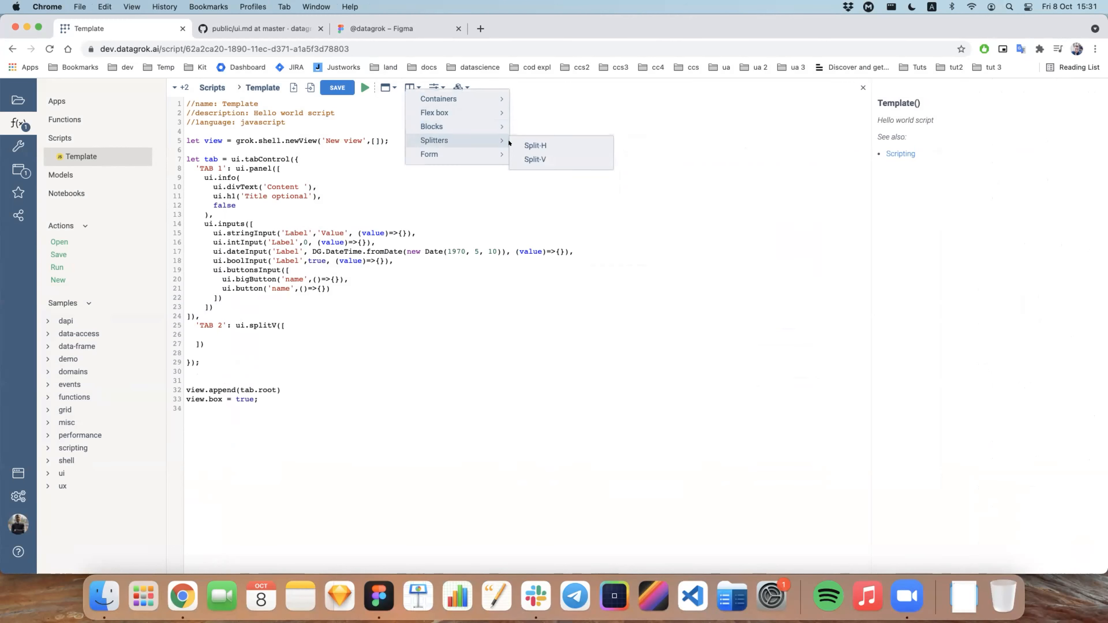
{"action": "left_click", "coordinate": [535, 145]}
{"action": "key", "text": "Return"}
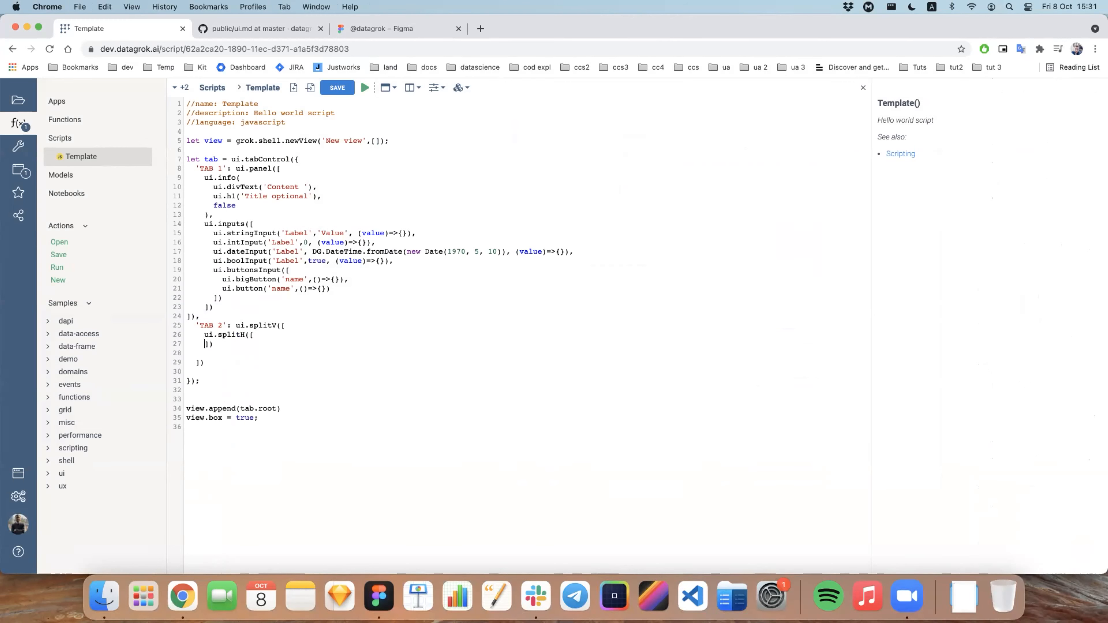
{"action": "left_click", "coordinate": [255, 334]}
{"action": "key", "text": "Return"}
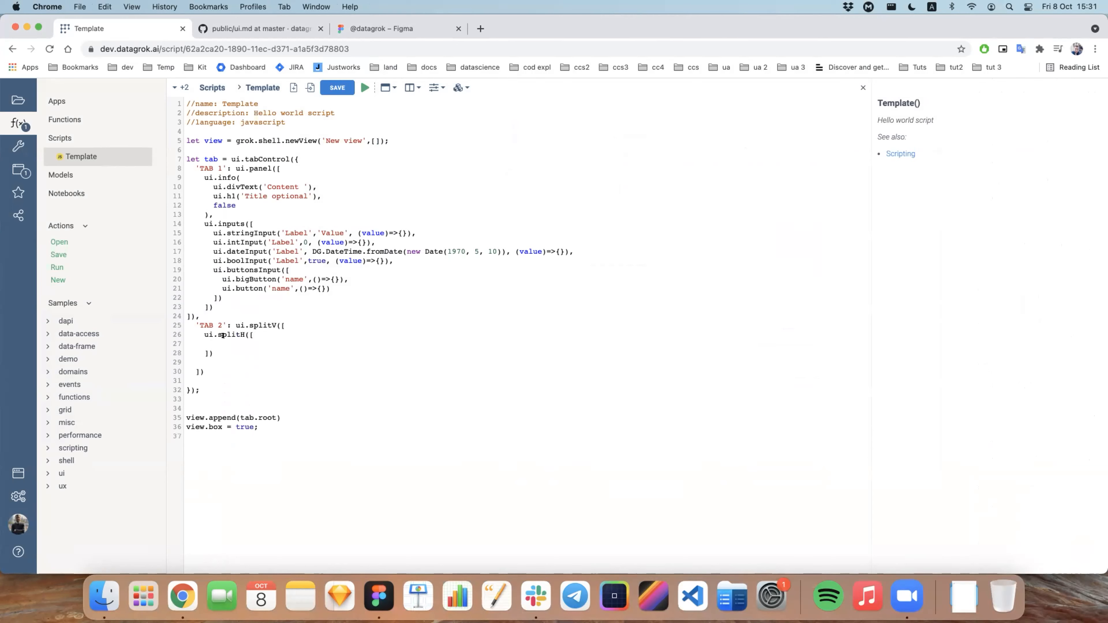
Step: Insert a Scatter Plot Viewer snippet inside ui.splitH, append .root, to it, and duplicate the line directly below
{"action": "left_click", "coordinate": [386, 88]}
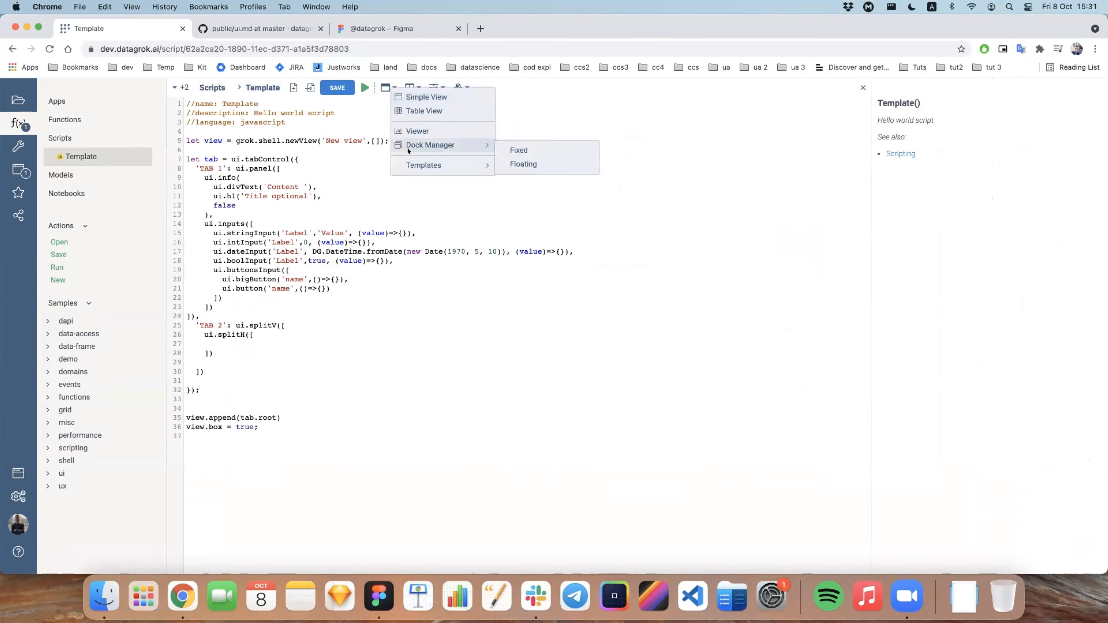
{"action": "left_click", "coordinate": [419, 95]}
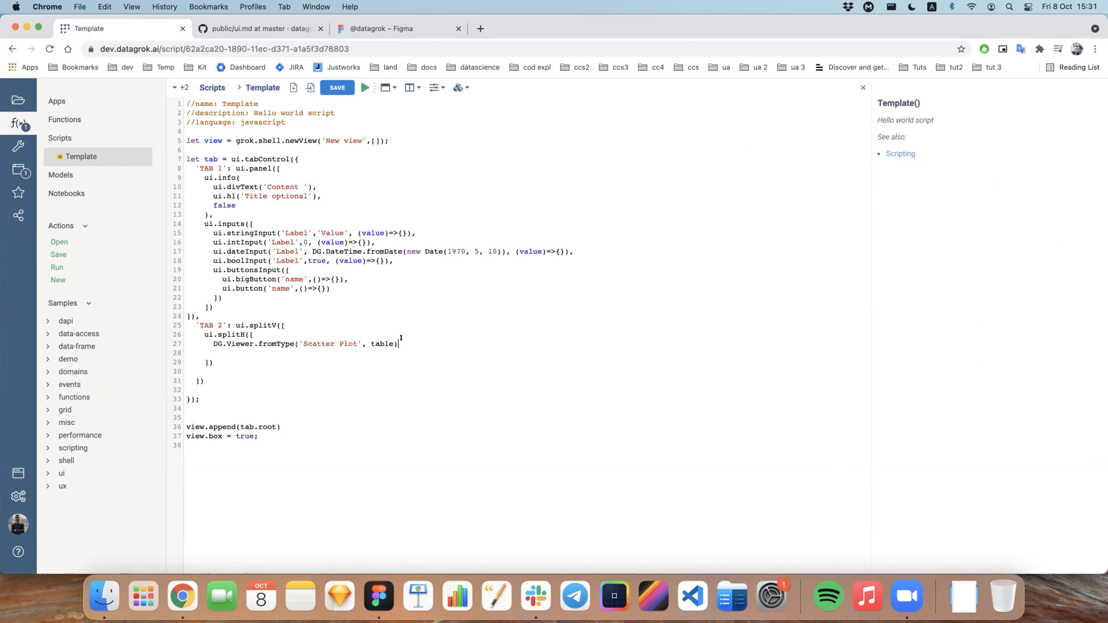
{"action": "type", "text": ".root,"}
{"action": "left_click_drag", "start_coordinate": [213, 344], "coordinate": [426, 343]}
{"action": "key", "text": "super+c"}
{"action": "key", "text": "Down"}
{"action": "key", "text": "super+v"}
{"action": "key", "text": "shift+Tab"}
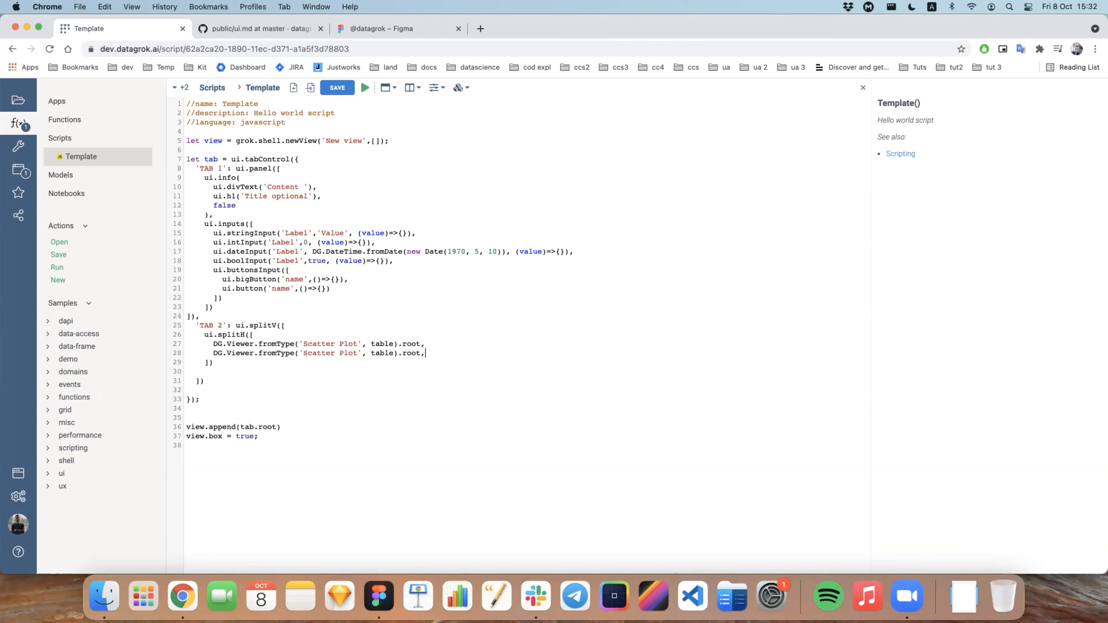
Step: Change the viewer type in the duplicated line to Histogram
{"action": "left_click_drag", "start_coordinate": [359, 353], "coordinate": [304, 352]}
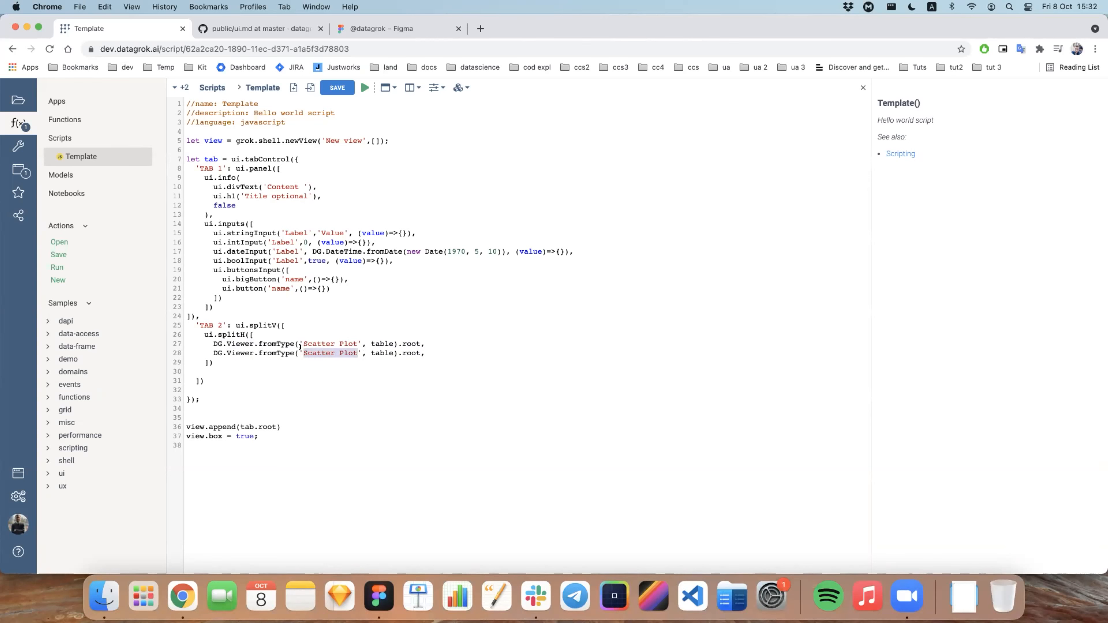
{"action": "type", "text": "Histo"}
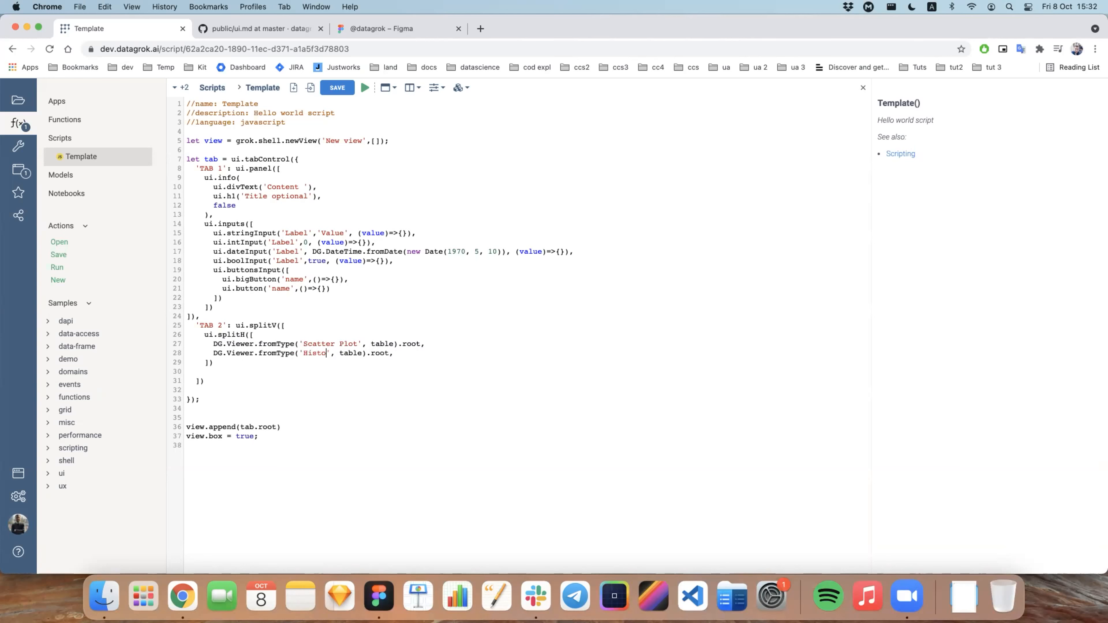
{"action": "type", "text": "gram"}
Step: Add a comma after the ui.splitH block and insert a Viewer snippet below it with the type set to Grid
{"action": "left_click", "coordinate": [233, 362]}
{"action": "type", "text": ","}
{"action": "key", "text": "Delete"}
{"action": "key", "text": "Return"}
{"action": "left_click", "coordinate": [386, 87]}
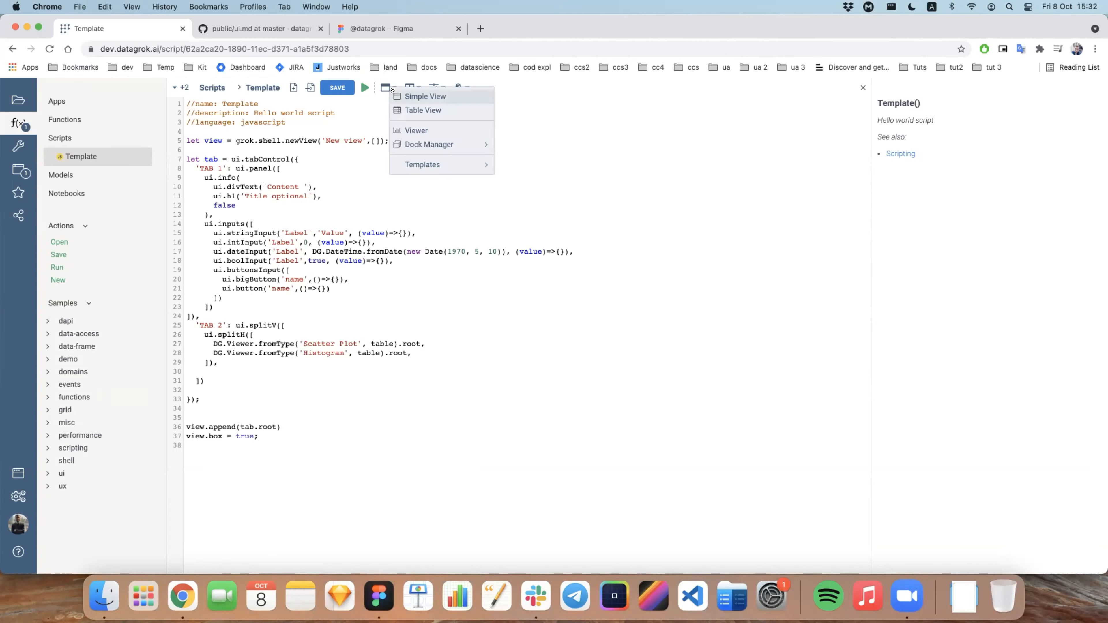
{"action": "left_click", "coordinate": [418, 131]}
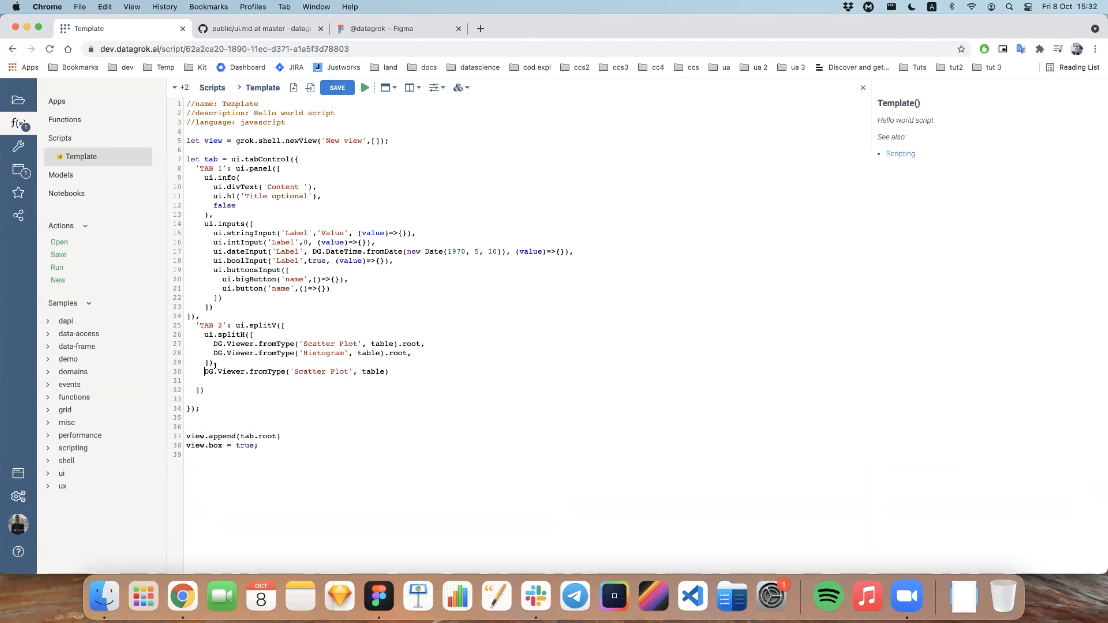
{"action": "key", "text": "BackSpace"}
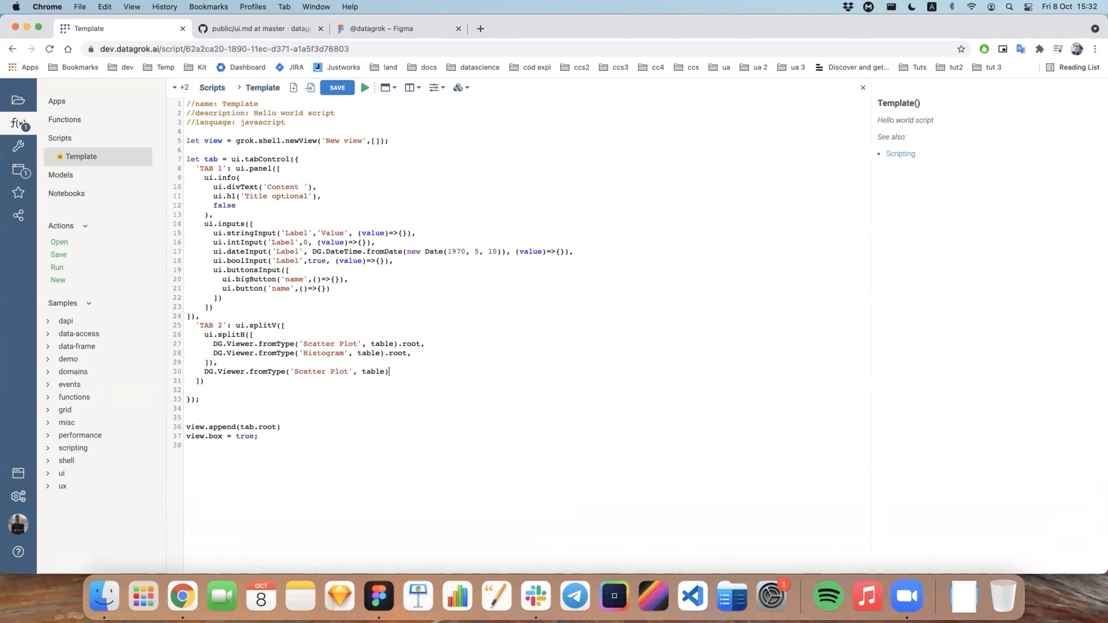
{"action": "left_click_drag", "start_coordinate": [294, 372], "coordinate": [349, 367]}
{"action": "type", "text": "Grid"}
Step: Add the line let table = grok.data.testData('demog',100); above the tab control declaration
{"action": "left_click", "coordinate": [374, 365]}
{"action": "key", "text": "Return"}
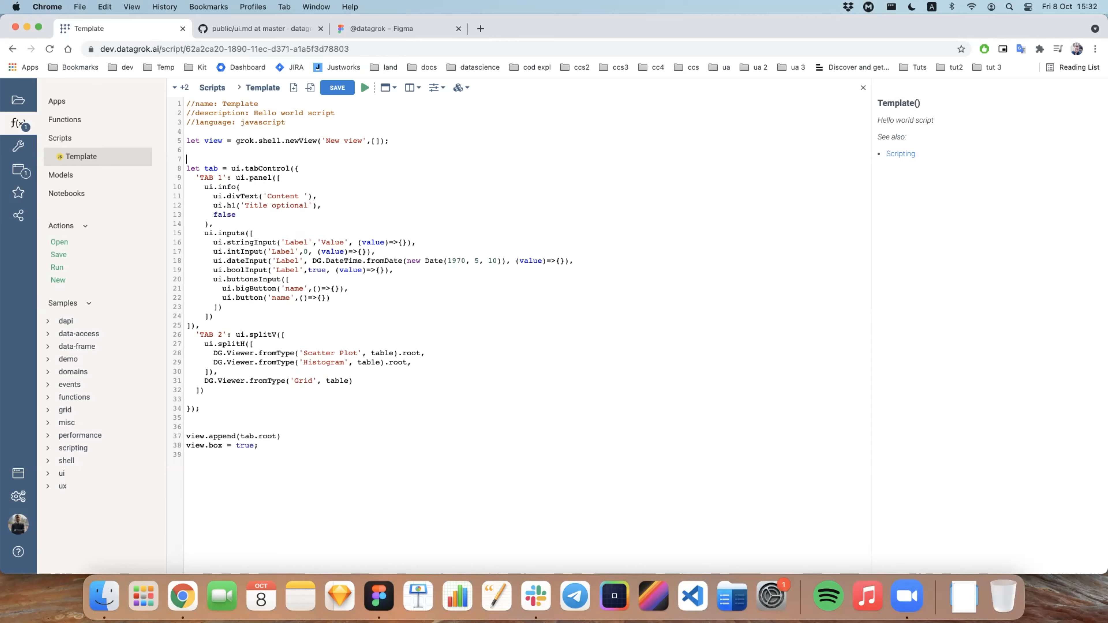
{"action": "key", "text": "Return"}
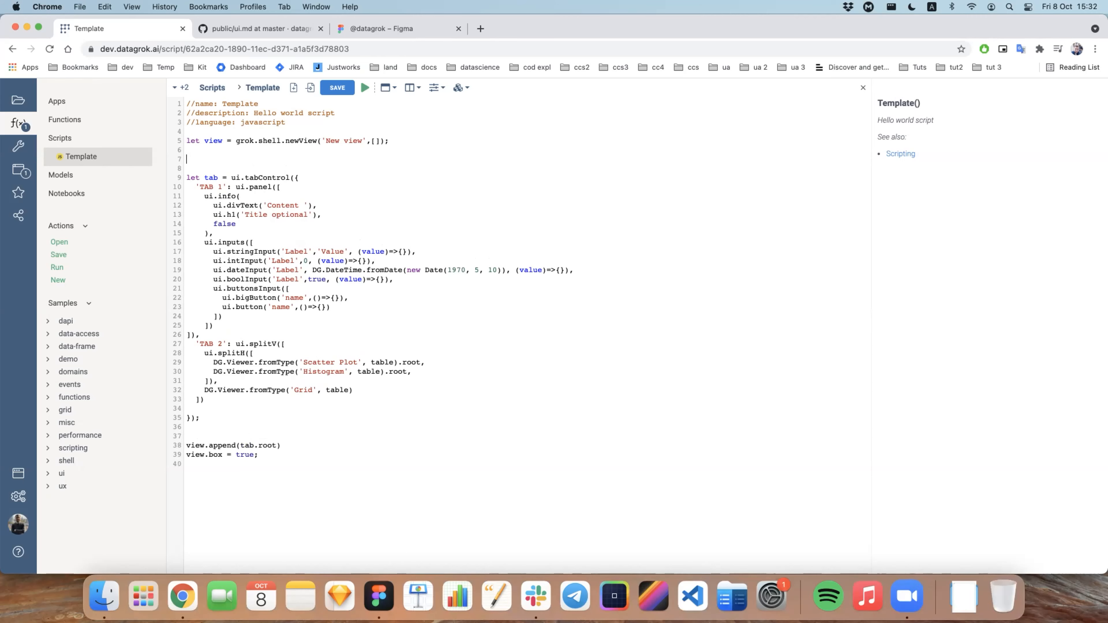
{"action": "type", "text": "let table = grok.data.testData()"}
{"action": "key", "text": "Left"}
{"action": "type", "text": "'demog',100);"}
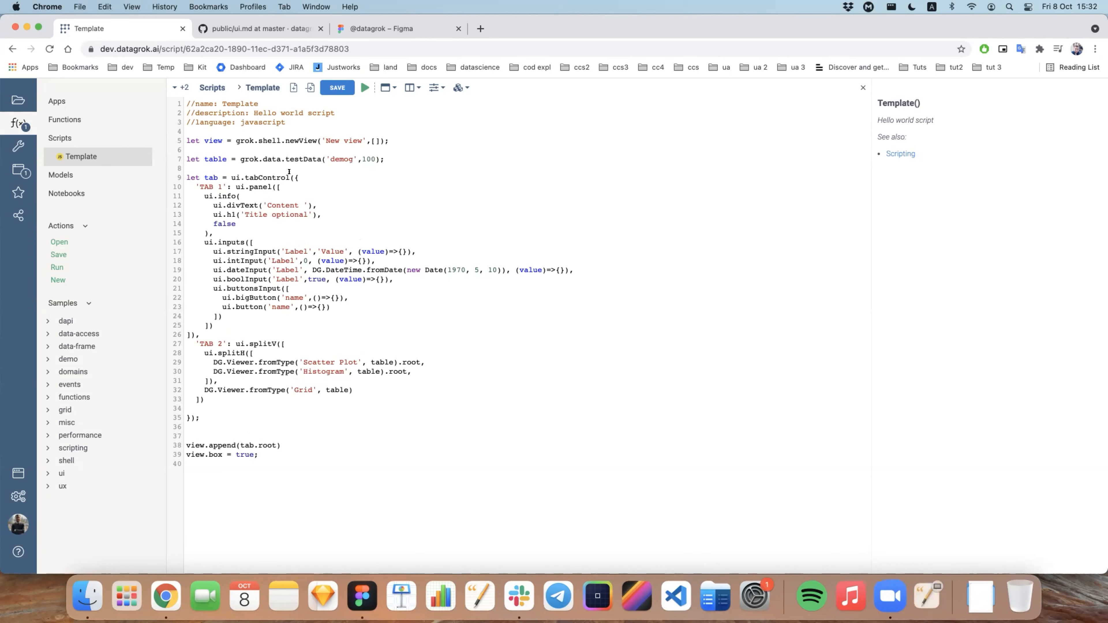
Step: Run the script, check the TAB 2 content in the generated view, and close that view
{"action": "left_click", "coordinate": [364, 87]}
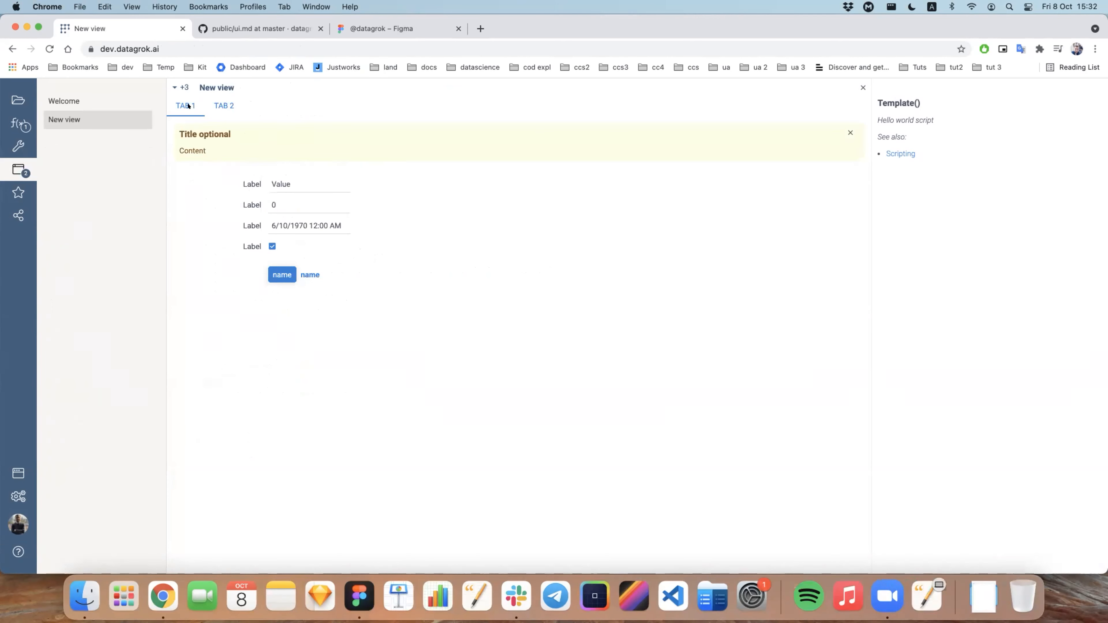
{"action": "left_click", "coordinate": [224, 106]}
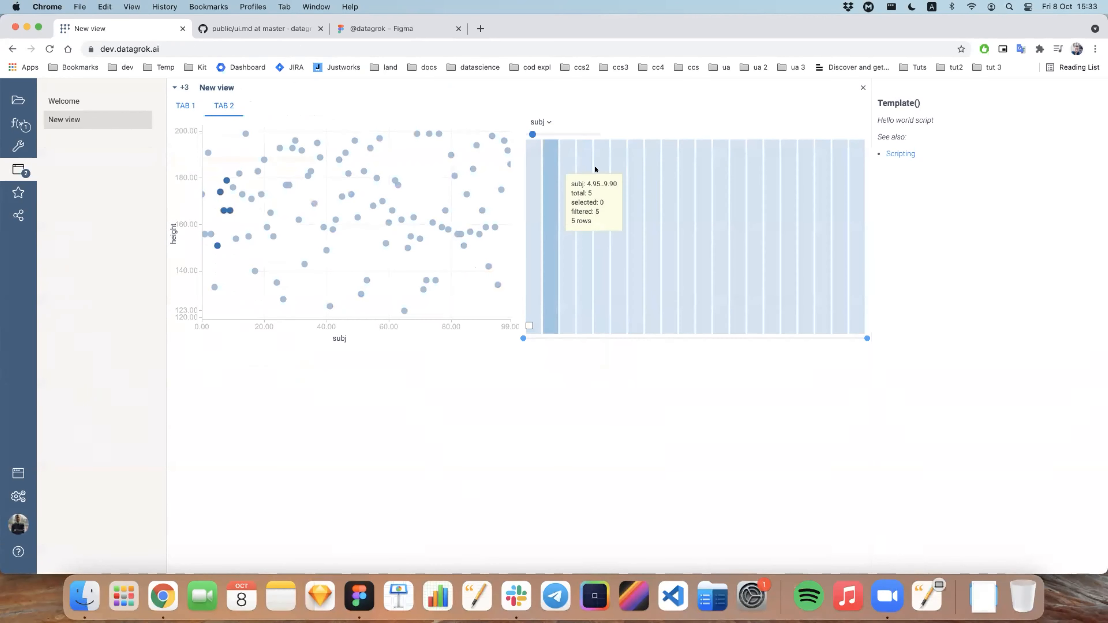
{"action": "left_click", "coordinate": [862, 87]}
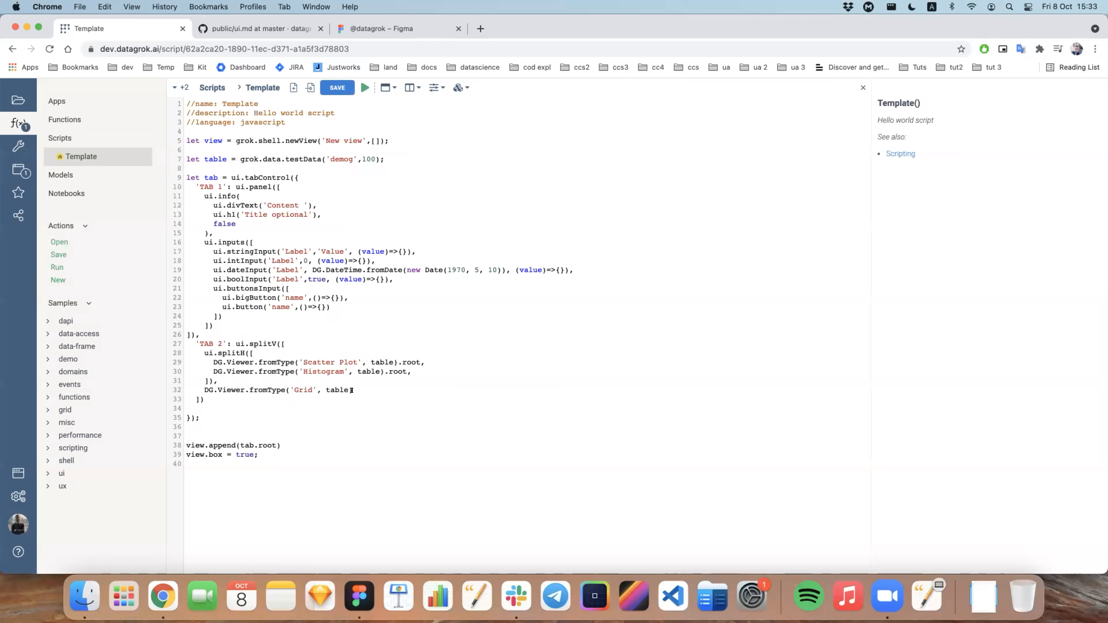
Step: Append .root to the Grid viewer line, run the script again and open TAB 2 in the generated view
{"action": "left_click", "coordinate": [362, 384]}
{"action": "type", "text": ".root"}
{"action": "left_click", "coordinate": [365, 88]}
{"action": "left_click", "coordinate": [224, 106]}
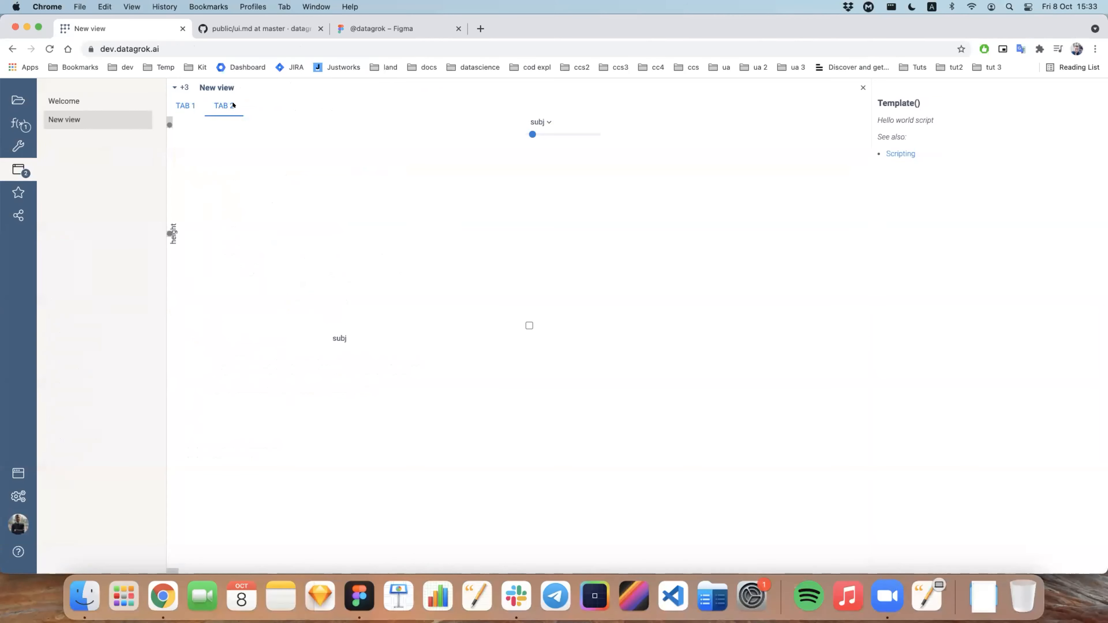
Step: Test the linked TAB 2 viewers by scrolling the grid, selecting a histogram bin and selecting an area of scatter plot points
{"action": "scroll", "coordinate": [486, 367], "scroll_direction": "down", "scroll_amount": 3}
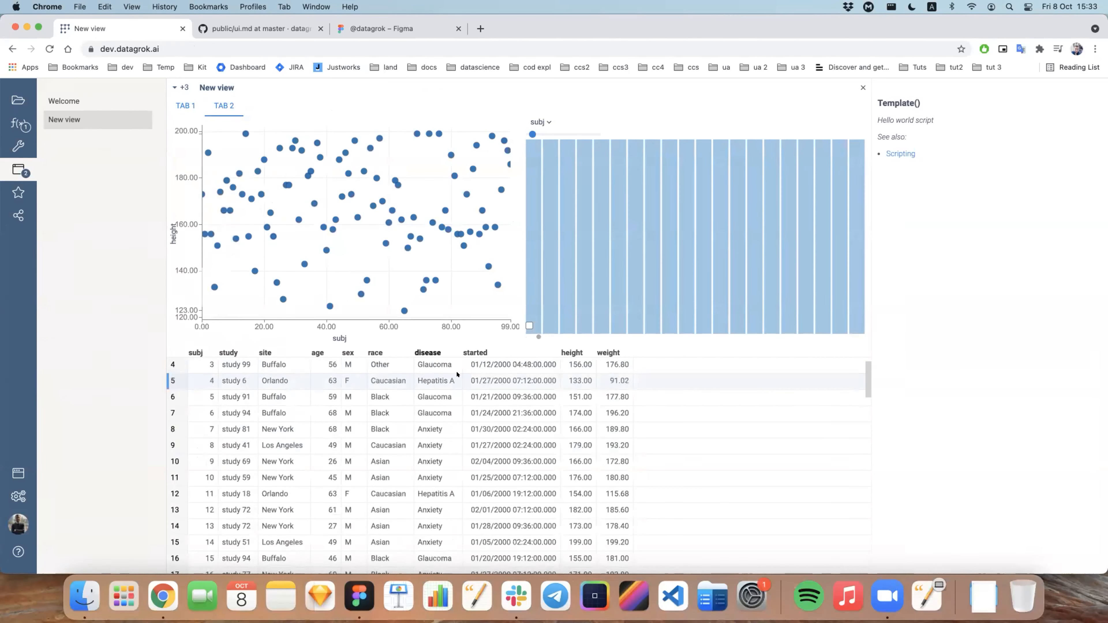
{"action": "left_click", "coordinate": [737, 240]}
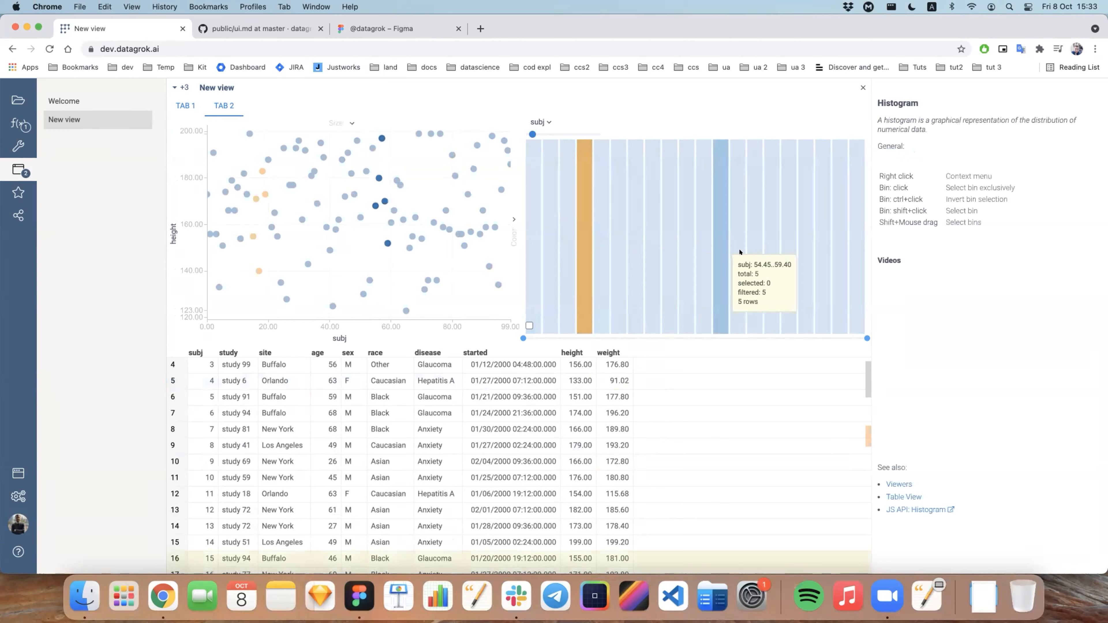
{"action": "left_click_drag", "start_coordinate": [420, 162], "coordinate": [300, 238]}
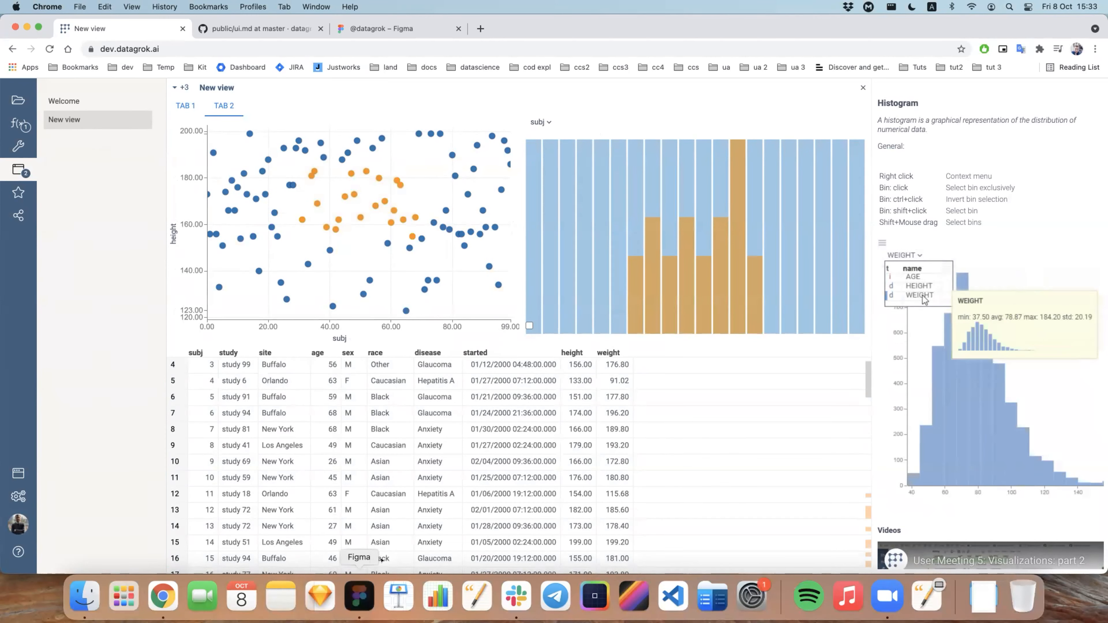
Step: Compare the generated TAB 2 view with the Tab 2 layout in Figma and return to Chrome
{"action": "left_click", "coordinate": [359, 596]}
{"action": "left_click", "coordinate": [468, 533]}
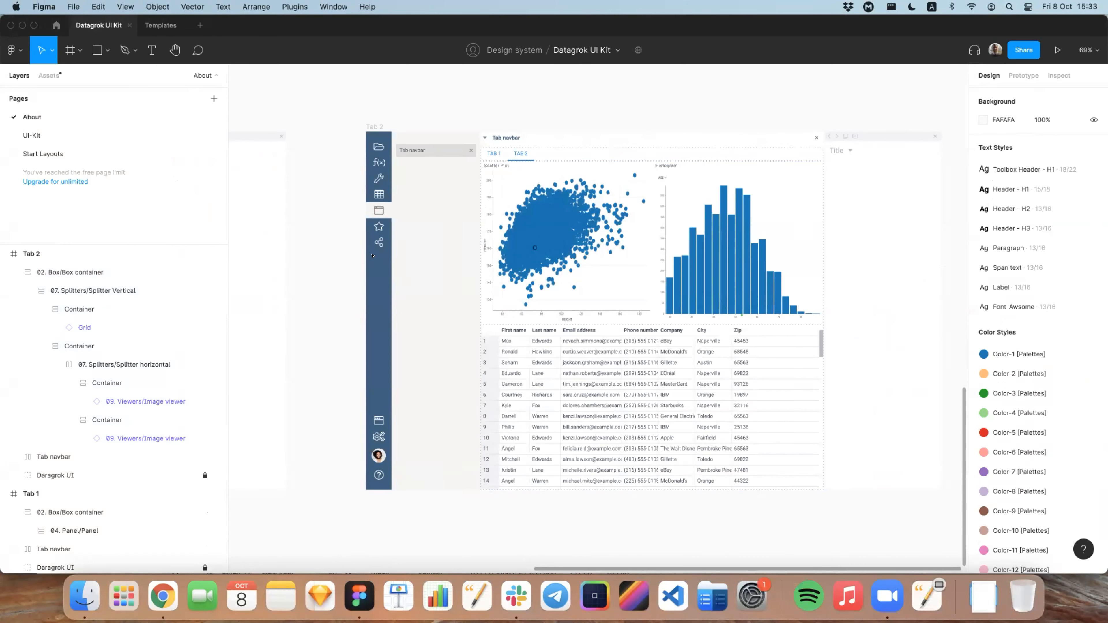
{"action": "scroll", "coordinate": [373, 256], "scroll_direction": "left", "scroll_amount": 2}
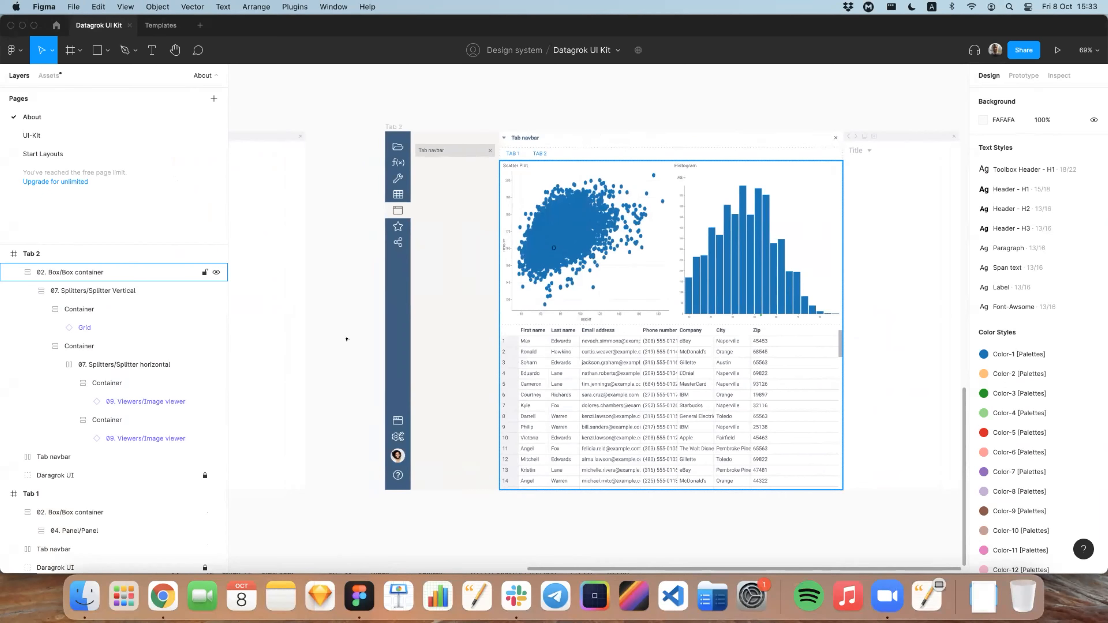
{"action": "left_click", "coordinate": [162, 595]}
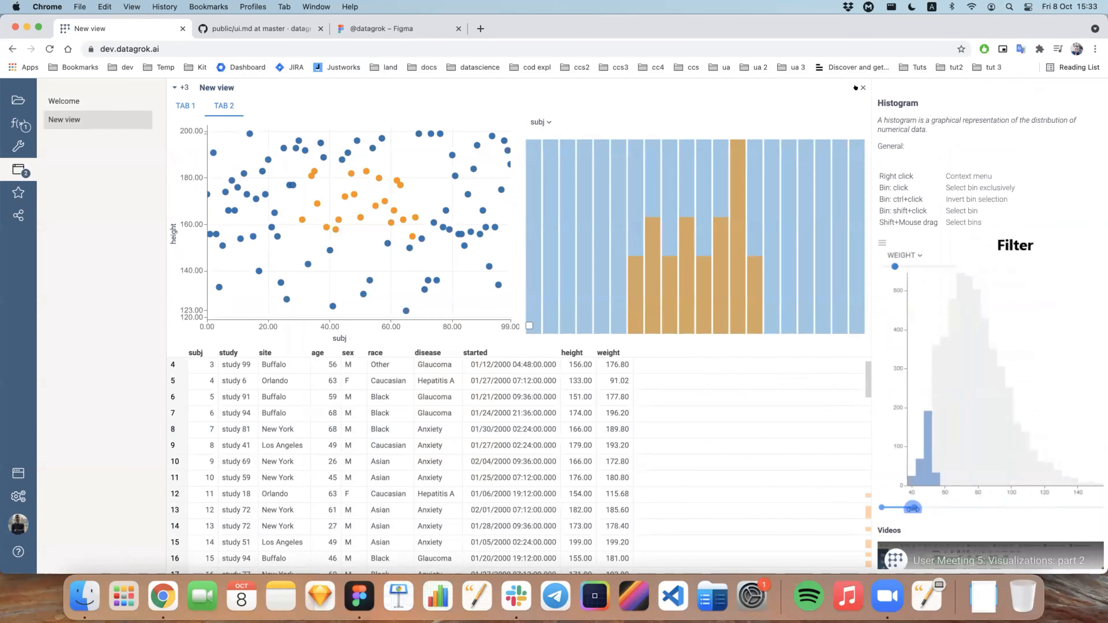
Step: Close the generated view and switch to the Datagrok profile page on Figma in the browser
{"action": "left_click", "coordinate": [863, 88]}
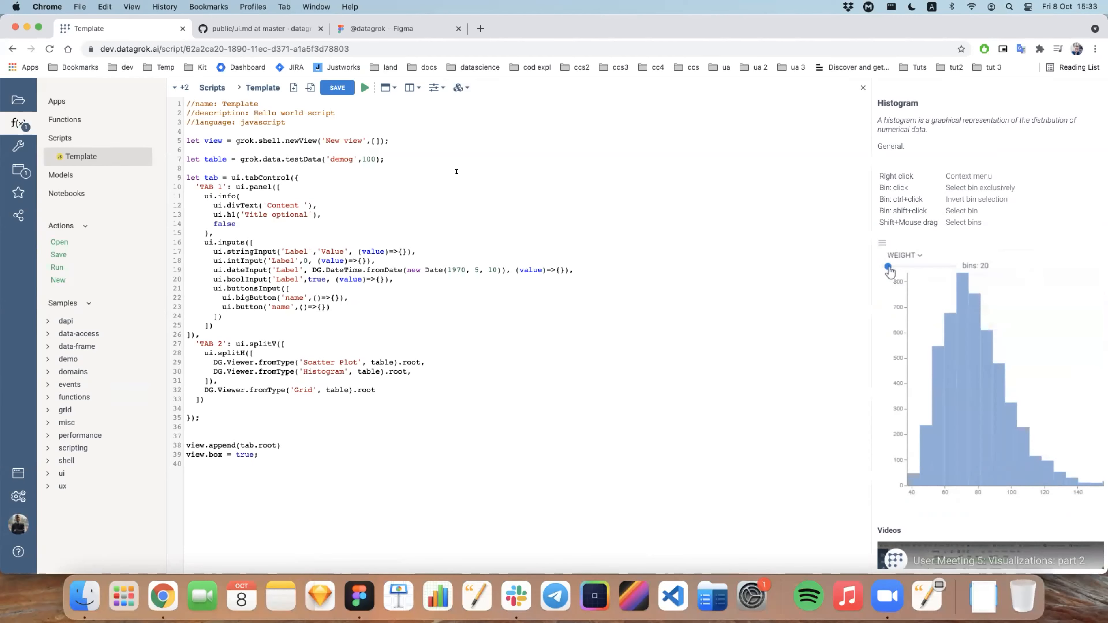
{"action": "key", "text": "XF86AudioRaiseVolume"}
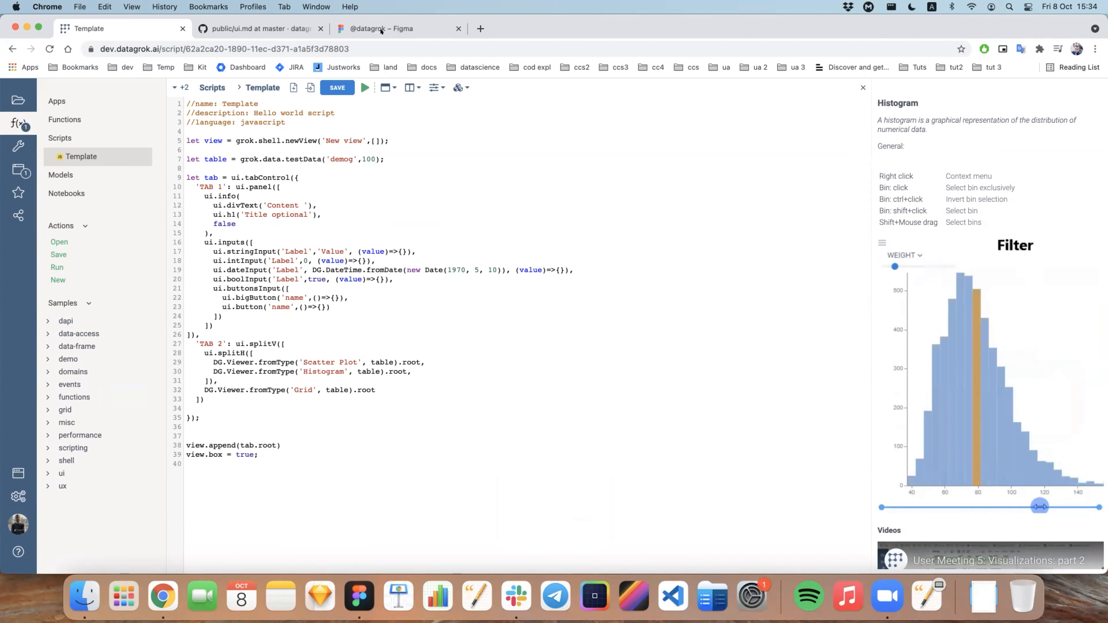
{"action": "left_click", "coordinate": [353, 30]}
{"action": "left_click_drag", "start_coordinate": [100, 49], "coordinate": [188, 49]}
{"action": "left_click", "coordinate": [188, 48]}
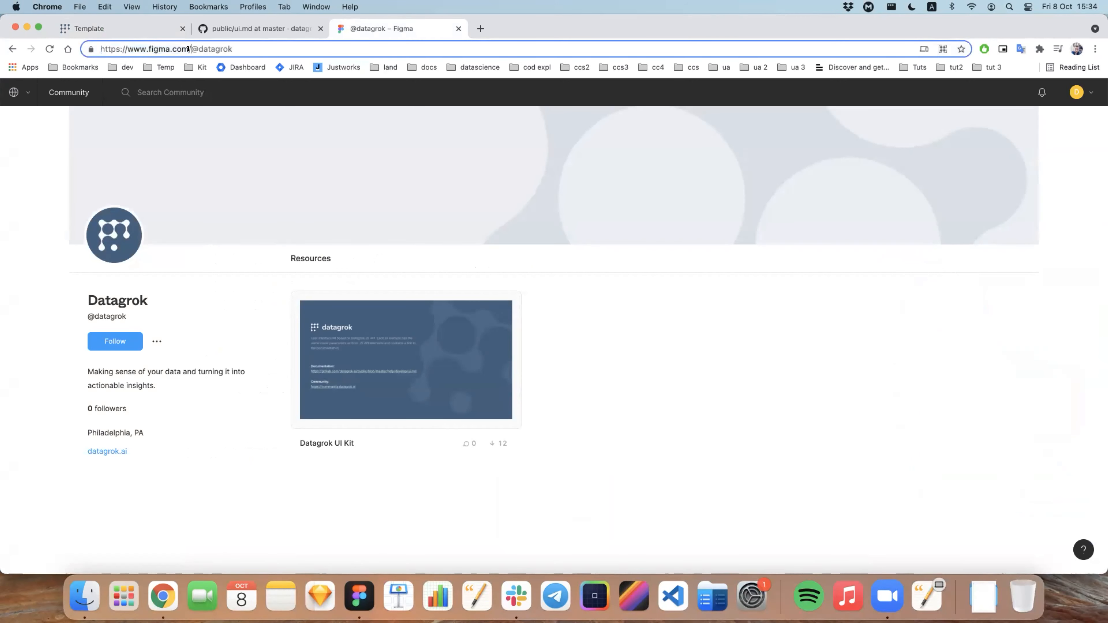
{"action": "left_click", "coordinate": [161, 88]}
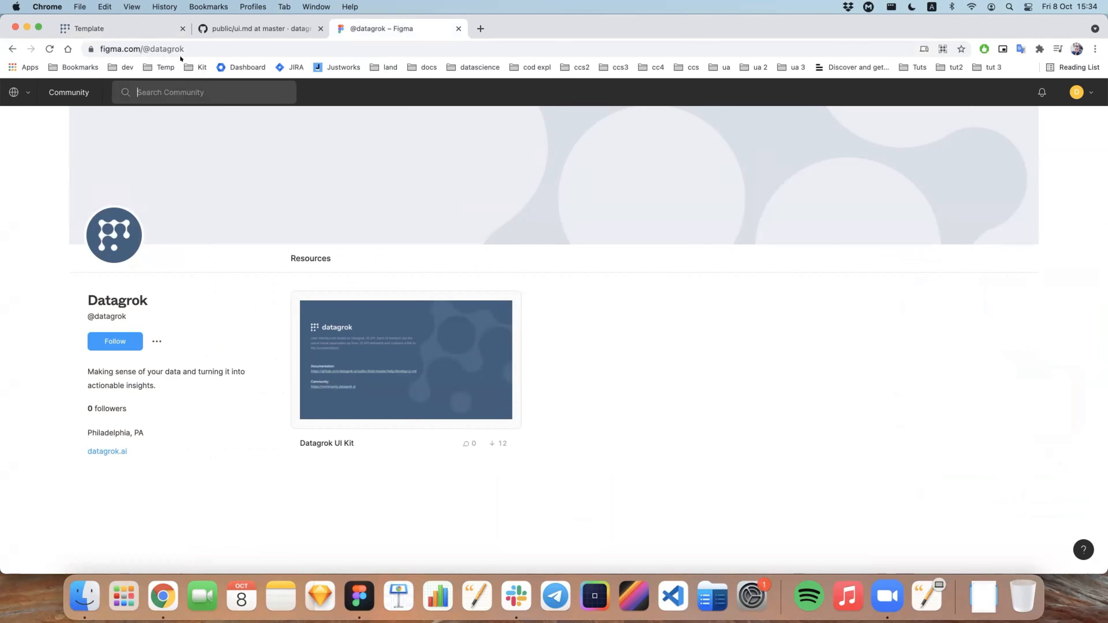
Step: Go to the figma.com home page and open its file search
{"action": "left_click_drag", "start_coordinate": [140, 43], "coordinate": [243, 49]}
{"action": "key", "text": "BackSpace"}
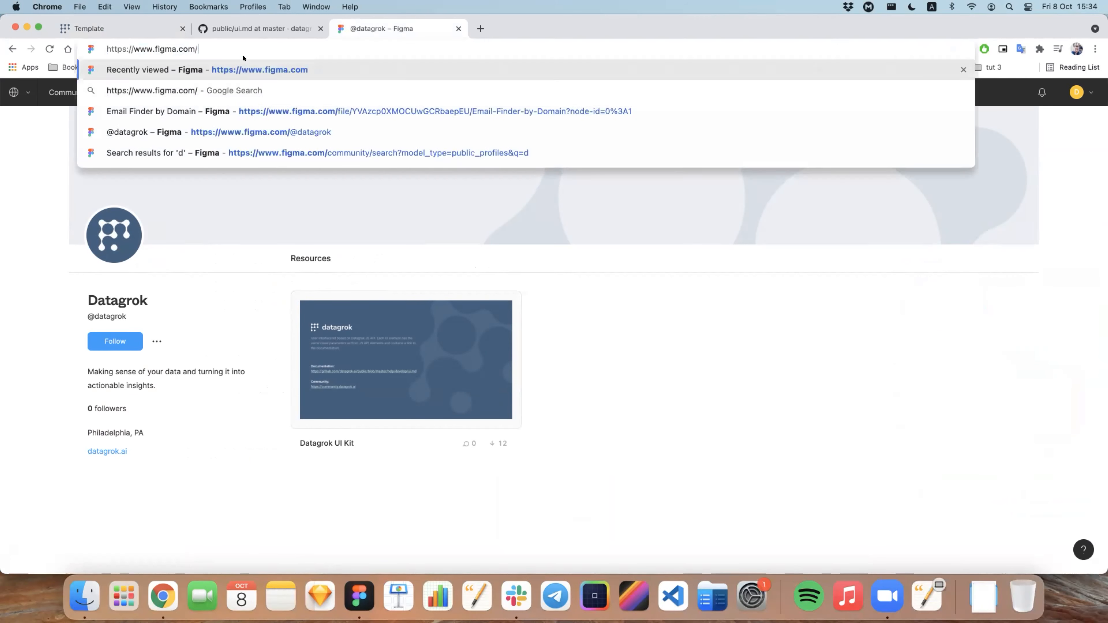
{"action": "key", "text": "Return"}
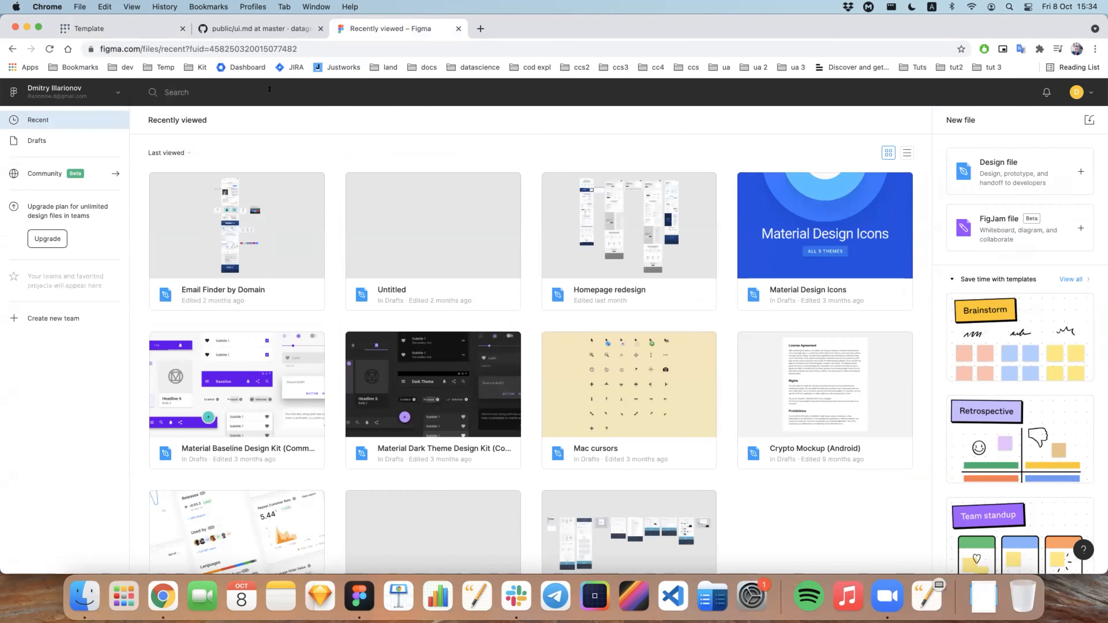
{"action": "left_click", "coordinate": [269, 89]}
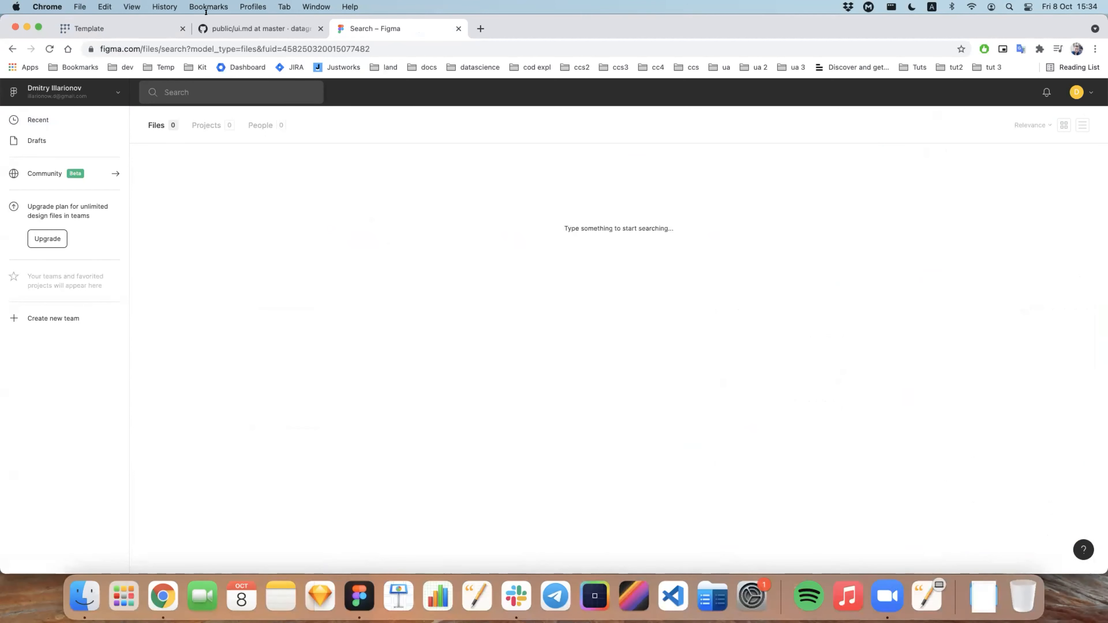
{"action": "left_click_drag", "start_coordinate": [143, 48], "coordinate": [371, 49]}
{"action": "type", "text": "@"}
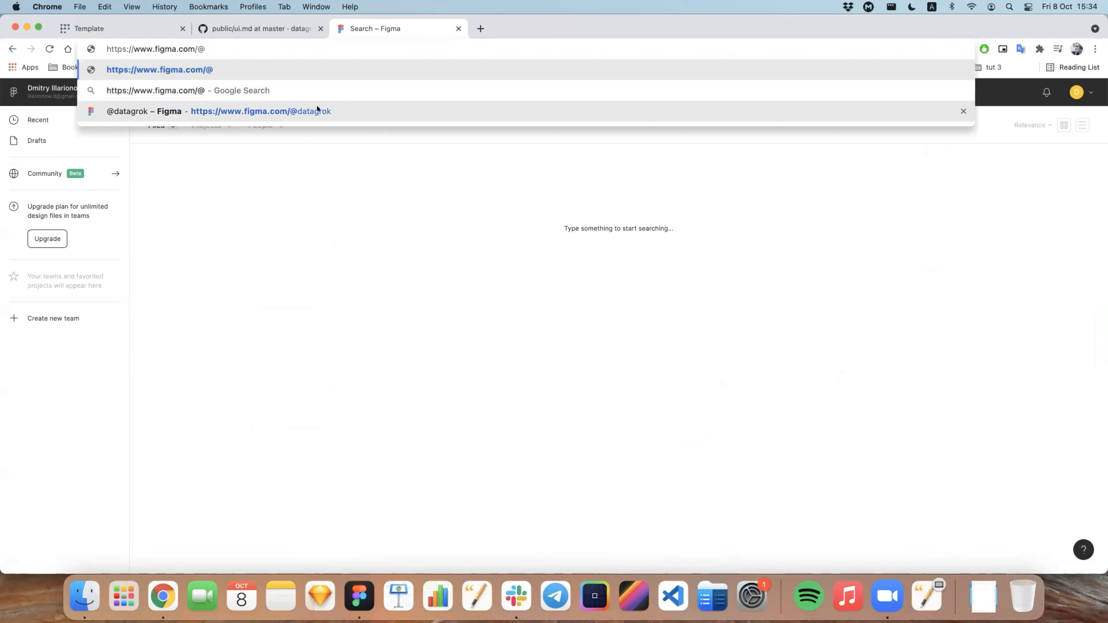
{"action": "left_click", "coordinate": [289, 113]}
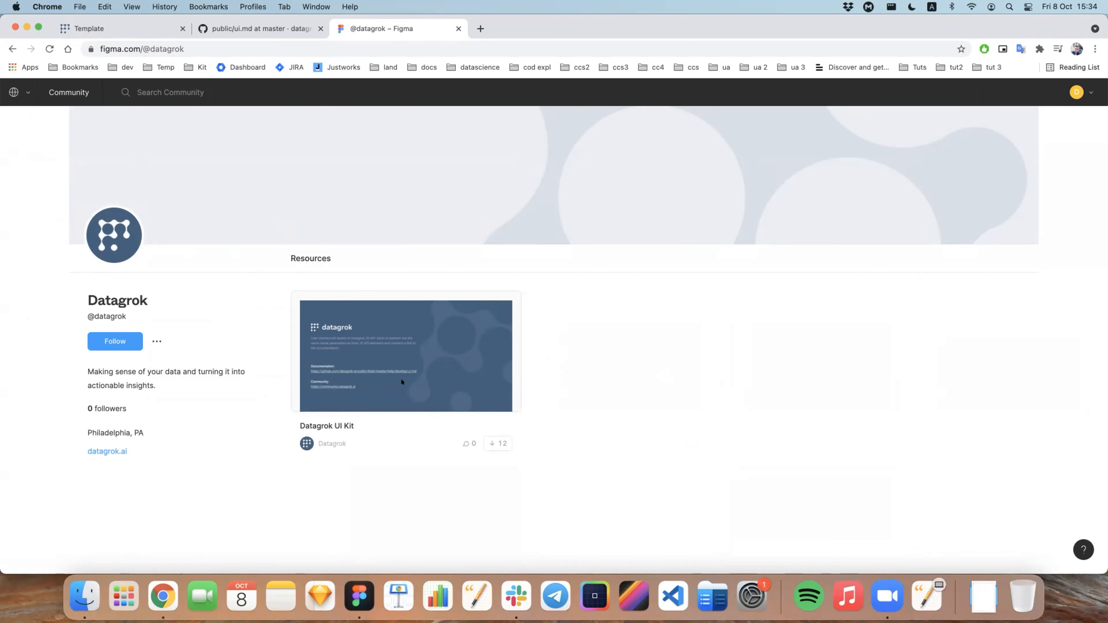
{"action": "left_click", "coordinate": [389, 356]}
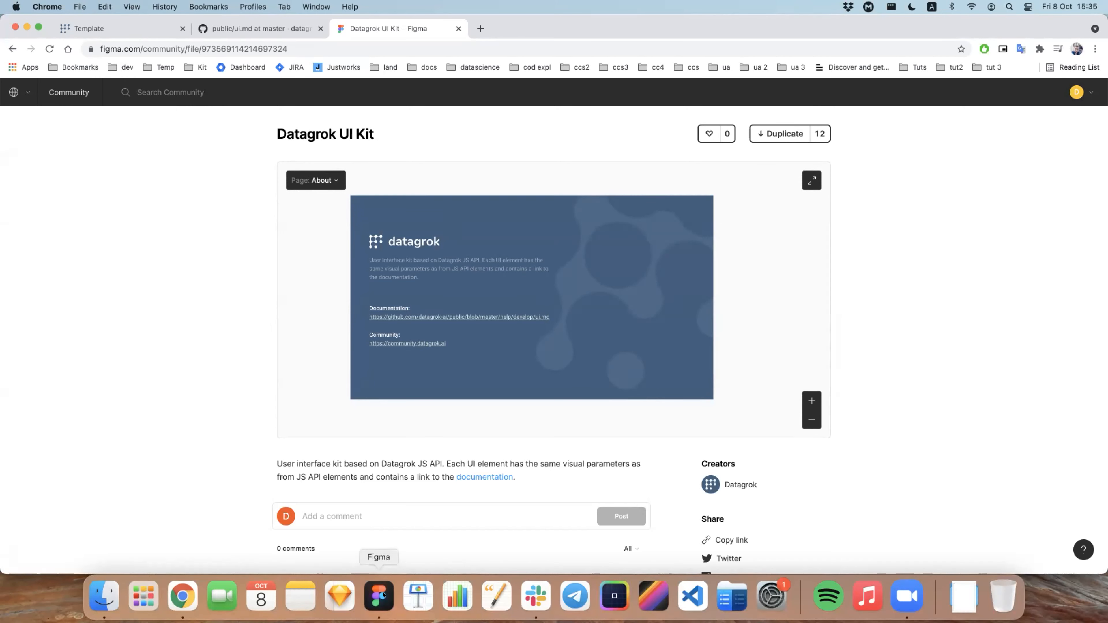
Step: Switch to the Figma desktop app, open the UI-Kit page and examine its component groups from Viewers back to Layout, Content and Forms
{"action": "left_click", "coordinate": [398, 585]}
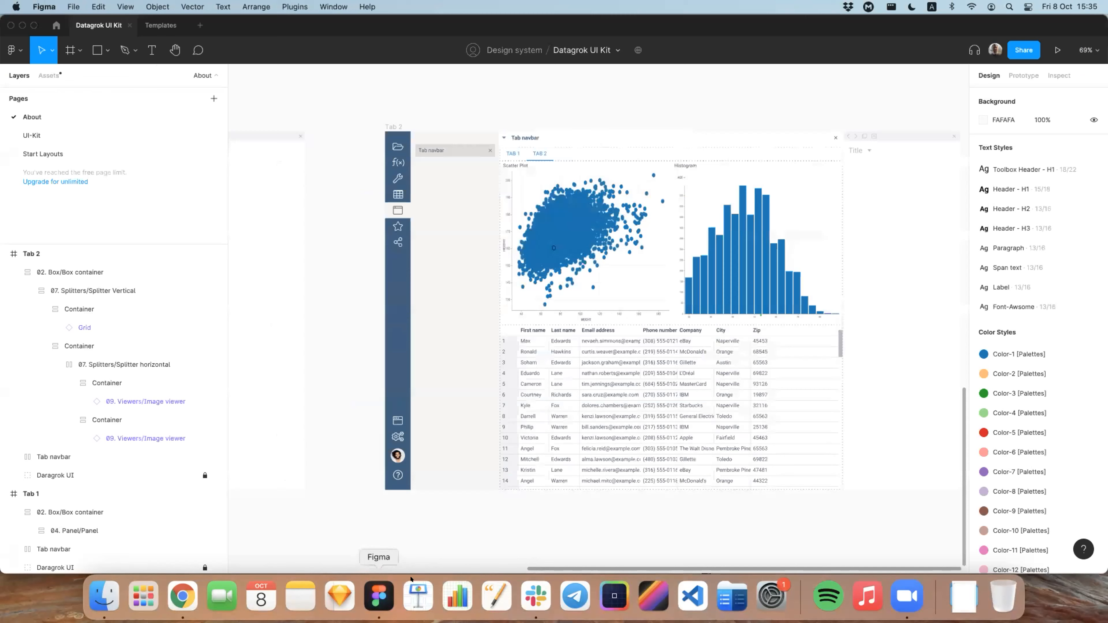
{"action": "left_click", "coordinate": [90, 135]}
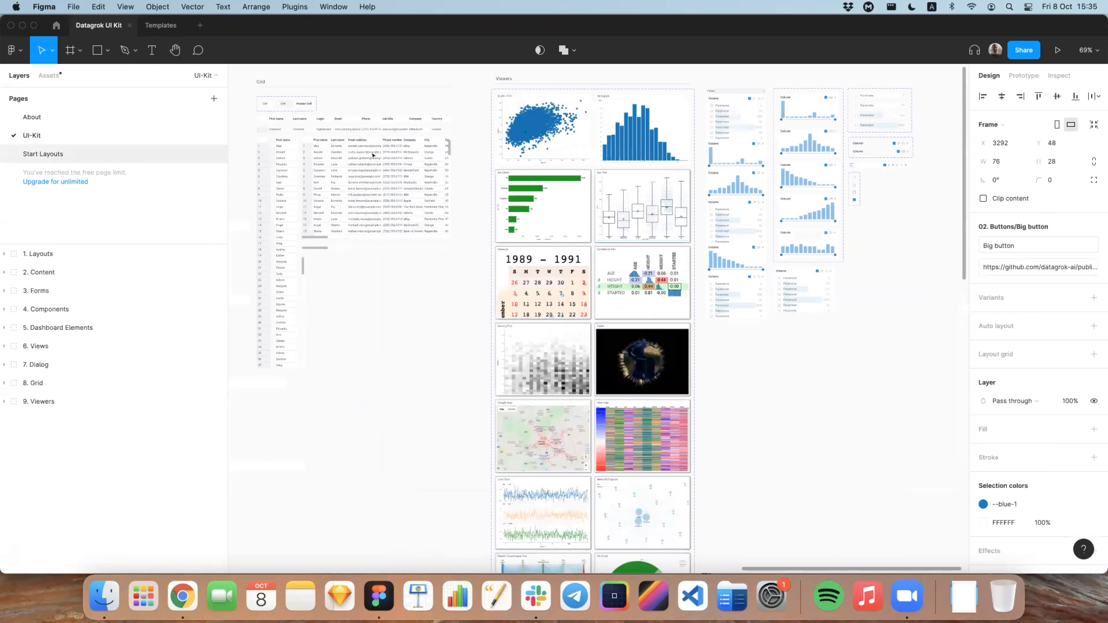
{"action": "scroll", "coordinate": [381, 164], "scroll_direction": "down", "scroll_amount": 3}
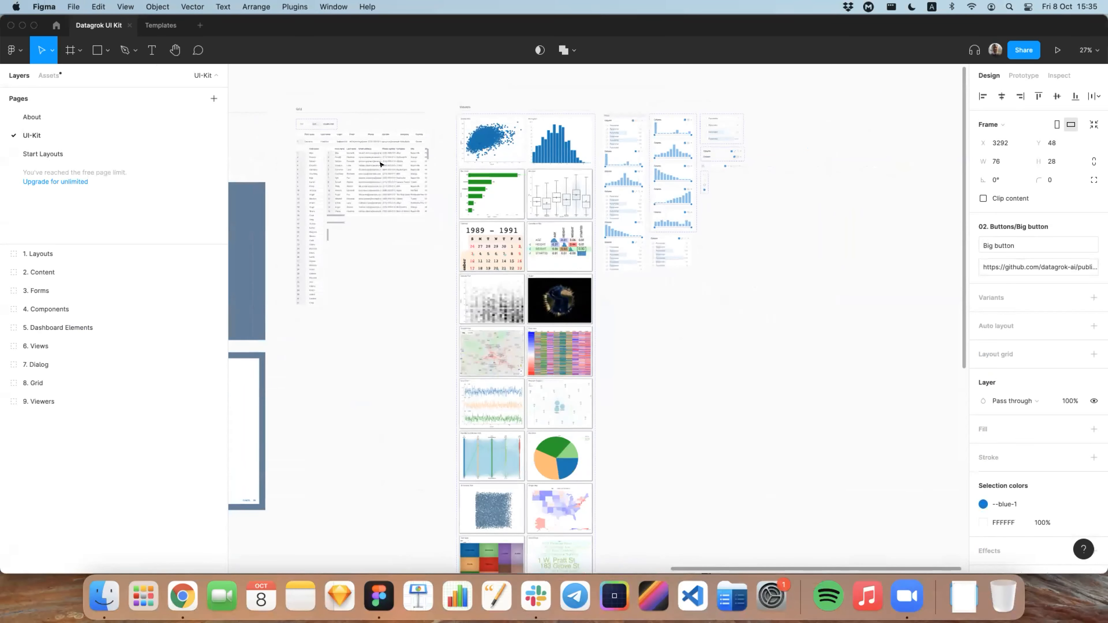
{"action": "scroll", "coordinate": [381, 164], "scroll_direction": "left", "scroll_amount": 10}
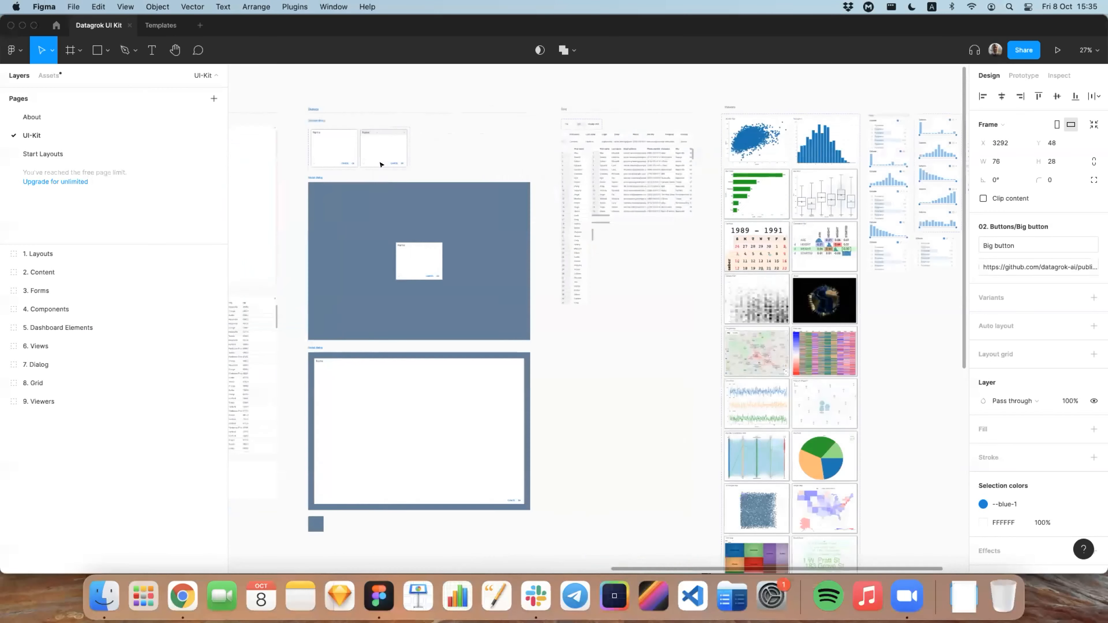
{"action": "scroll", "coordinate": [381, 164], "scroll_direction": "left", "scroll_amount": 10}
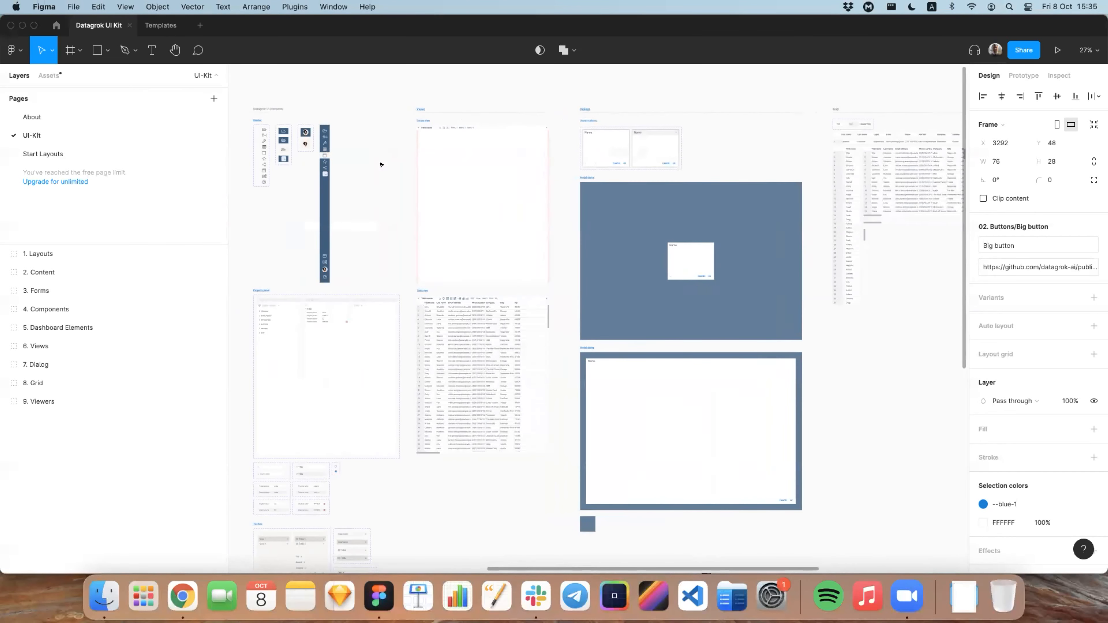
{"action": "scroll", "coordinate": [381, 164], "scroll_direction": "left", "scroll_amount": 7}
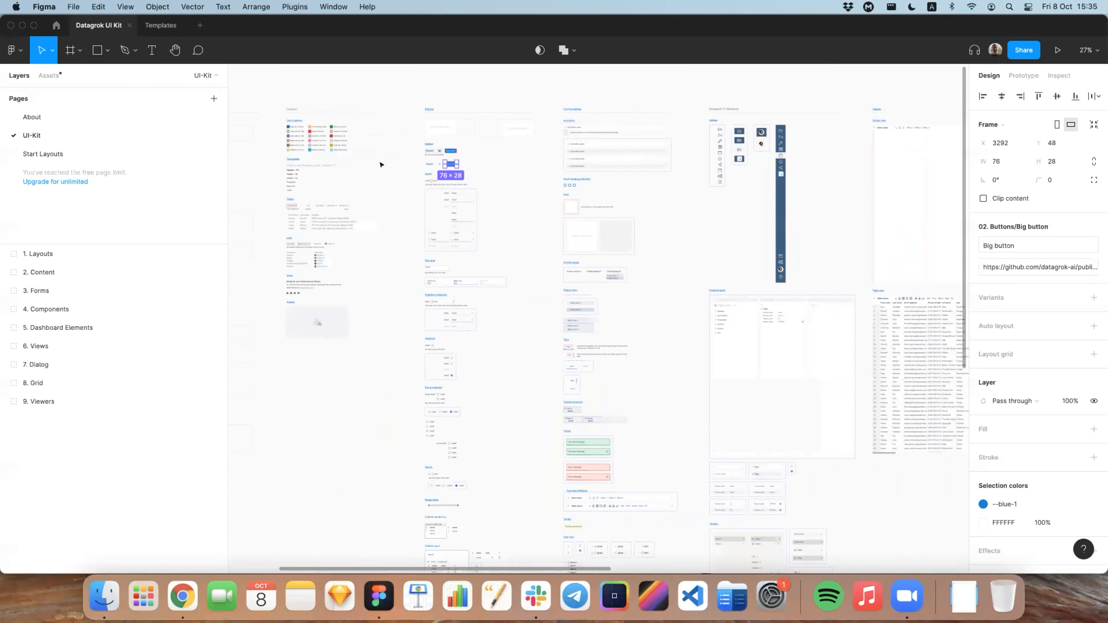
{"action": "scroll", "coordinate": [381, 165], "scroll_direction": "left", "scroll_amount": 10}
{"action": "scroll", "coordinate": [519, 133], "scroll_direction": "up", "scroll_amount": 3}
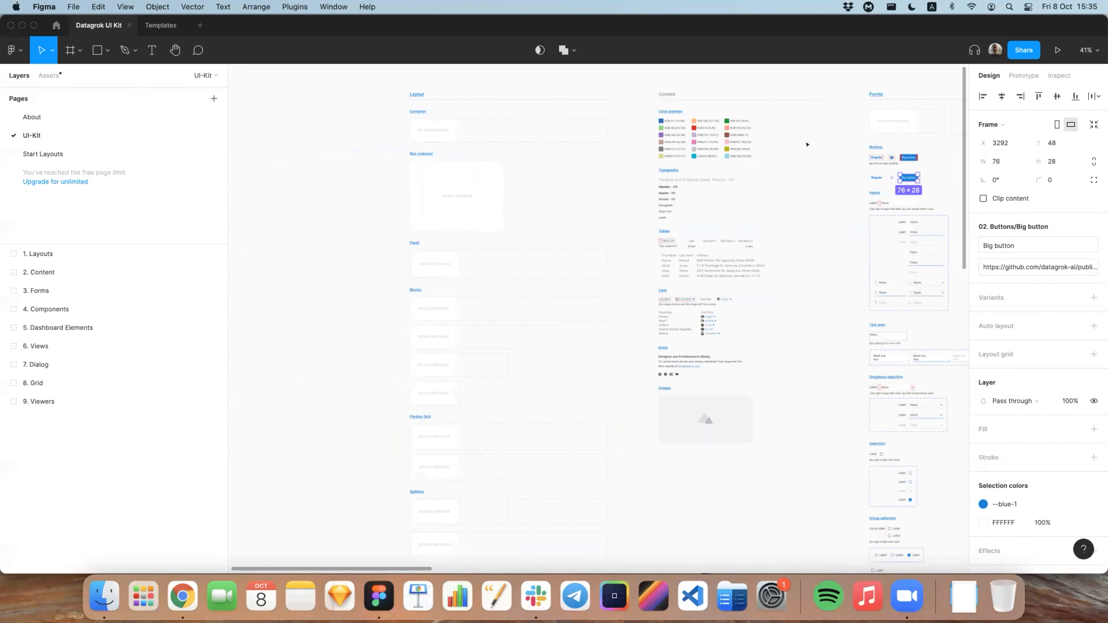
{"action": "scroll", "coordinate": [807, 175], "scroll_direction": "right", "scroll_amount": 2}
{"action": "left_click", "coordinate": [807, 191]}
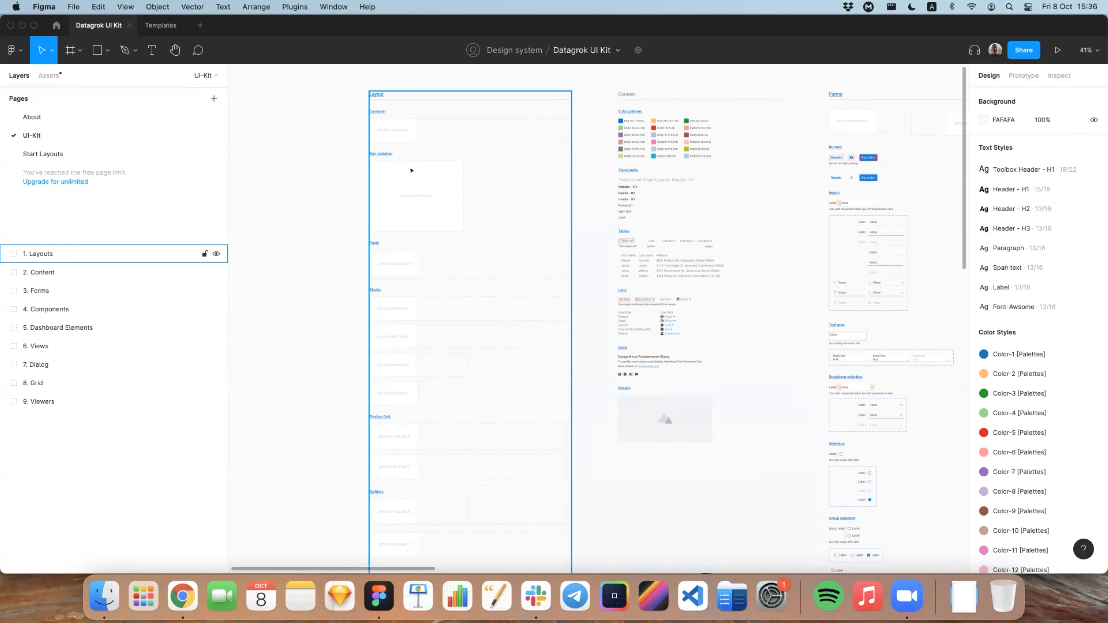
Step: Return to the About page of the Datagrok UI Kit file and view the Tab 2 layout
{"action": "left_click", "coordinate": [346, 183]}
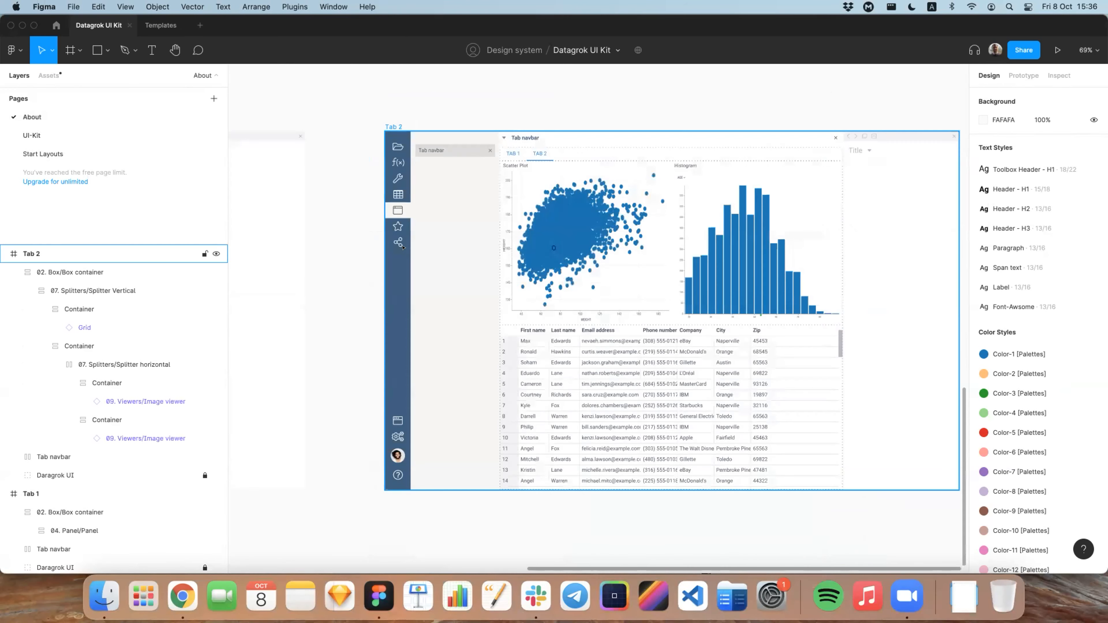
{"action": "scroll", "coordinate": [403, 248], "scroll_direction": "down", "scroll_amount": 5}
{"action": "key", "text": "super+Tab"}
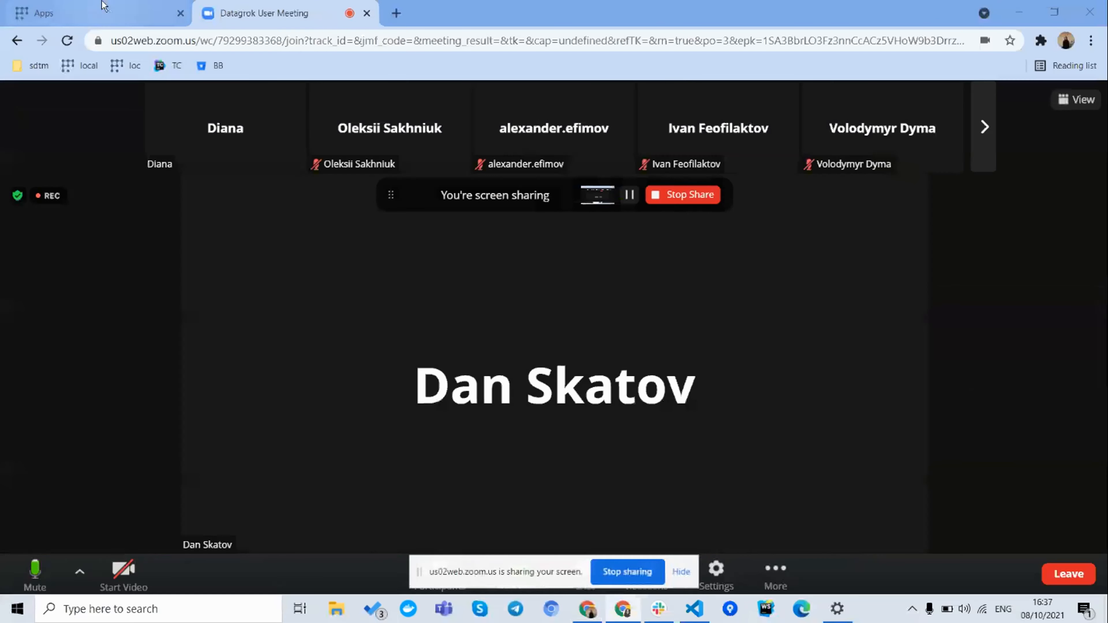
Step: Hide the screen-sharing notice over the Datagrok Apps page and show the browser in full screen
{"action": "left_click", "coordinate": [103, 6]}
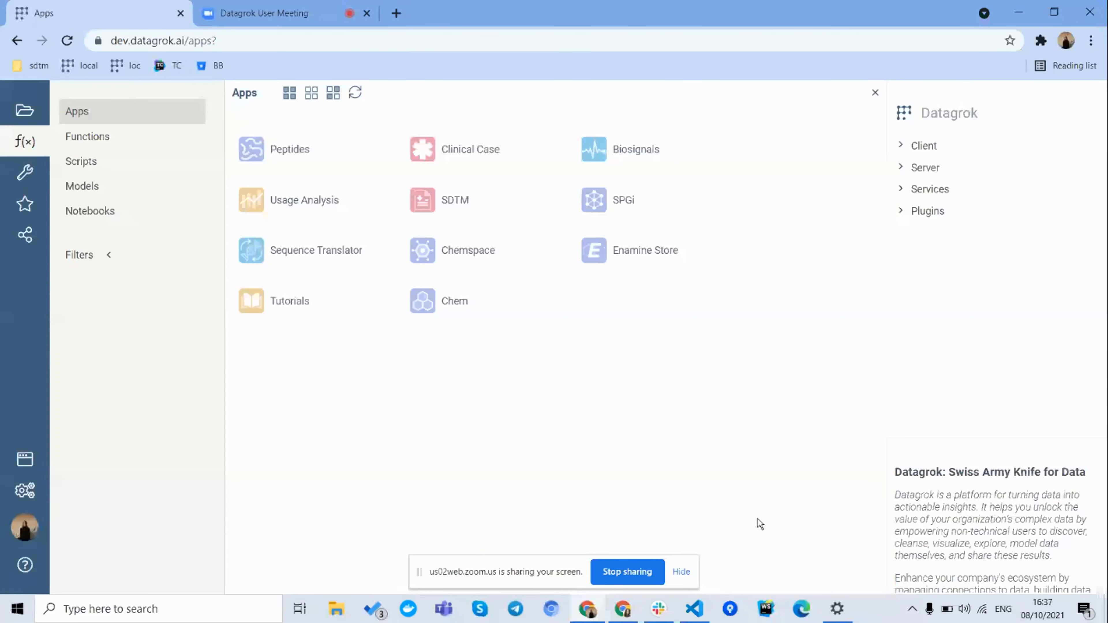
{"action": "left_click", "coordinate": [683, 572]}
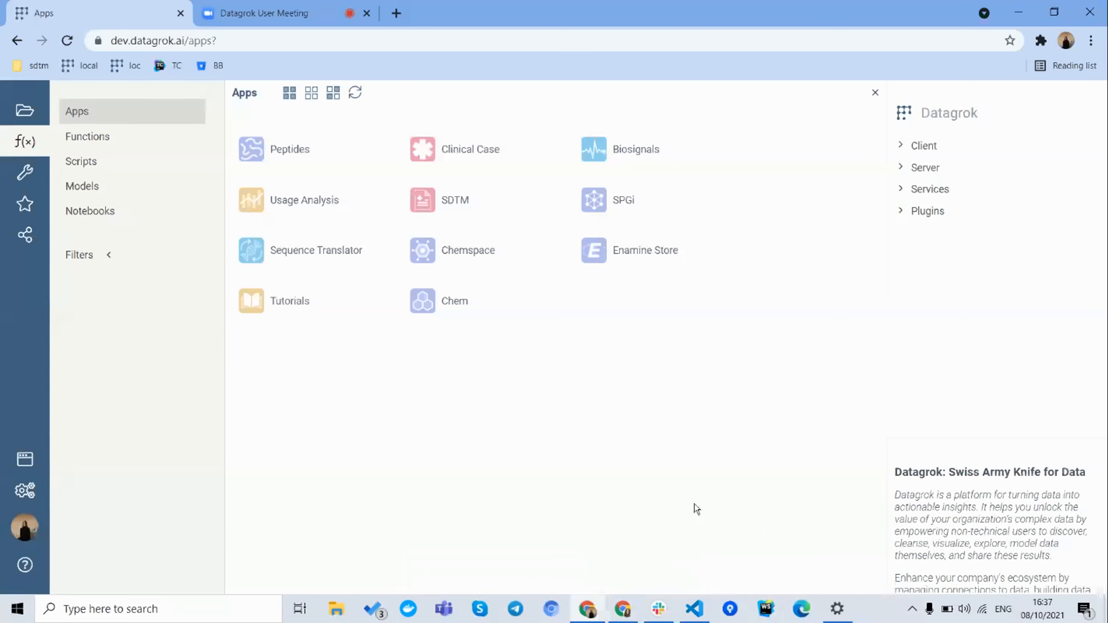
{"action": "key", "text": "F11"}
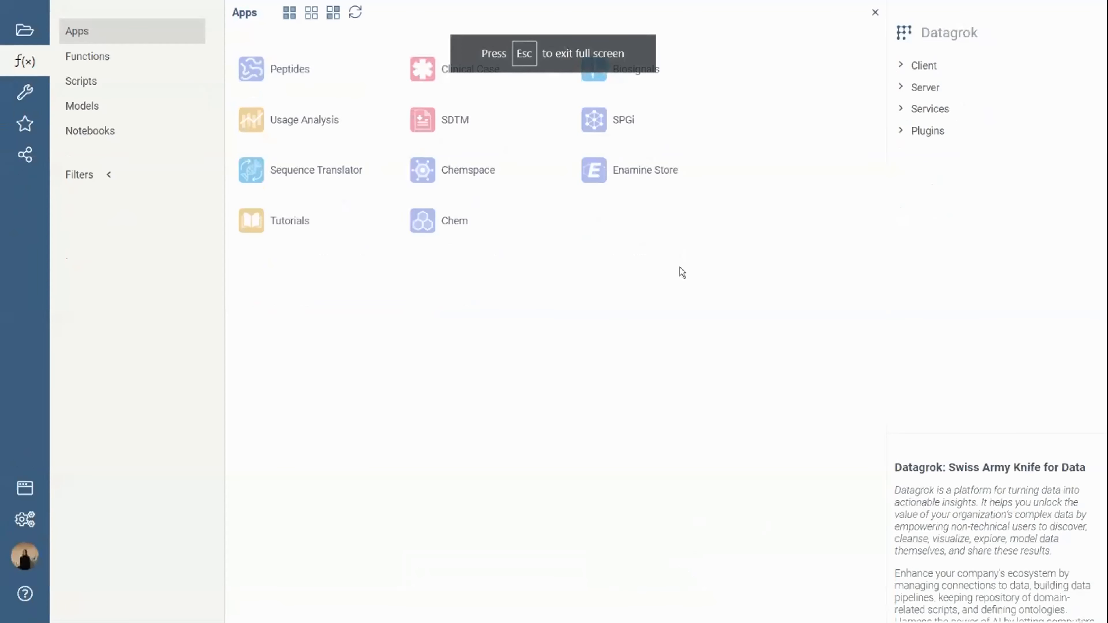
Step: Run the Tutorials app and look through its list of tutorials, from Exploratory Data Analysis to Data Access
{"action": "left_click", "coordinate": [276, 222]}
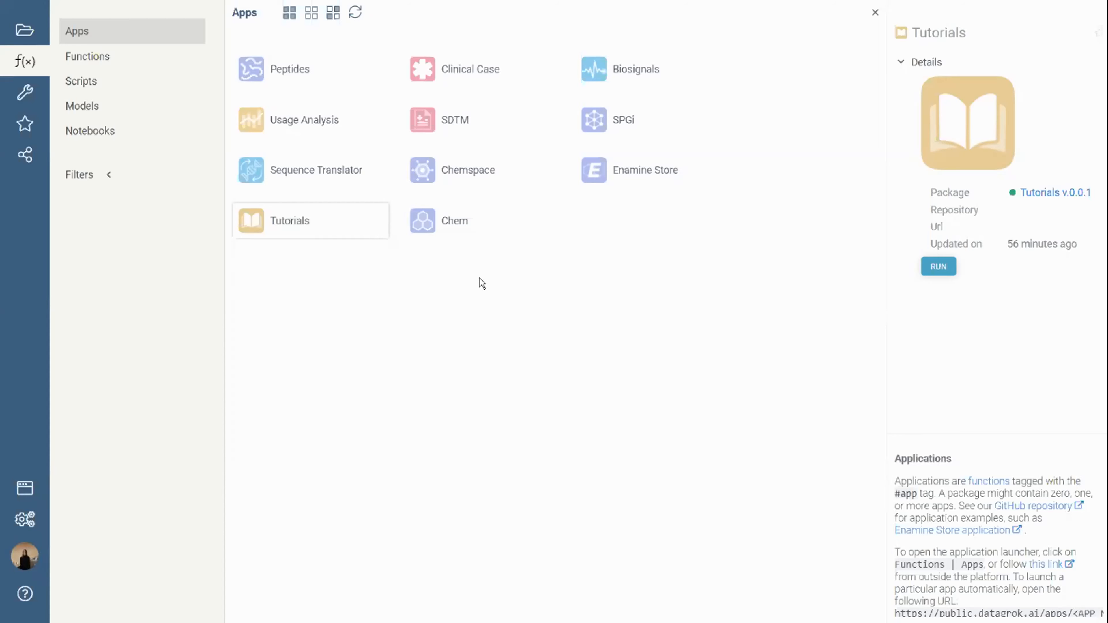
{"action": "left_click", "coordinate": [939, 270]}
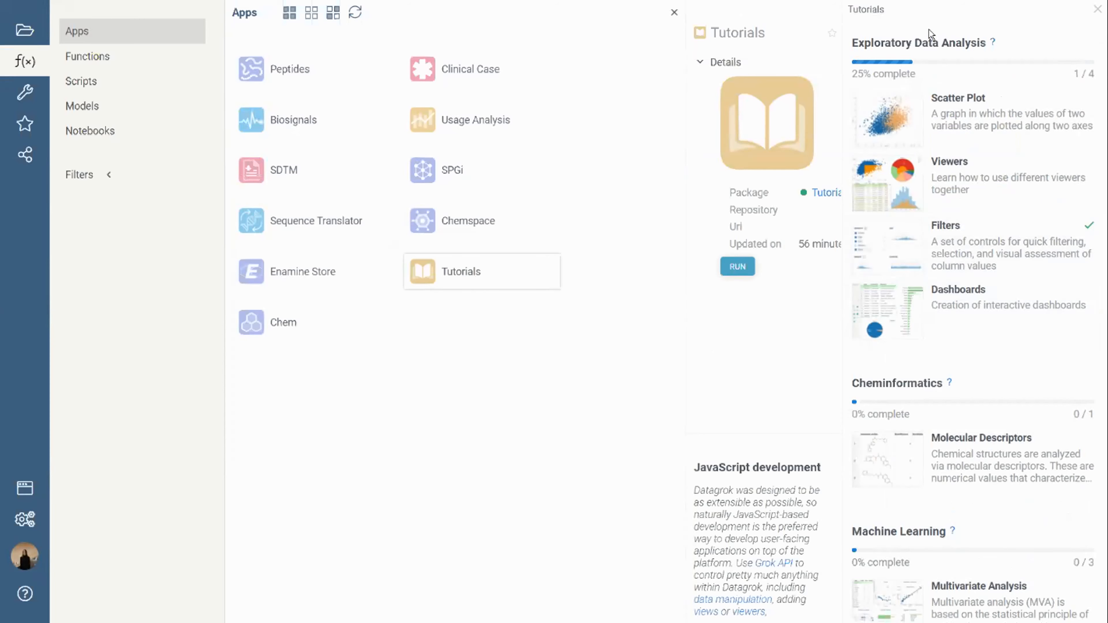
{"action": "scroll", "coordinate": [1004, 262], "scroll_direction": "down", "scroll_amount": 7}
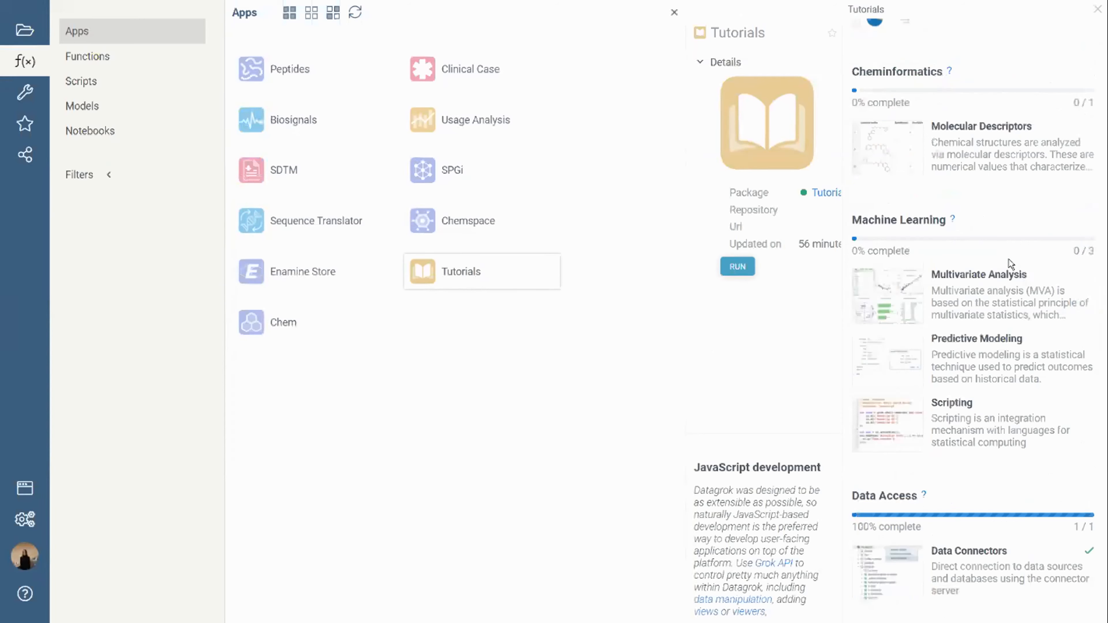
{"action": "scroll", "coordinate": [1010, 264], "scroll_direction": "down", "scroll_amount": 1}
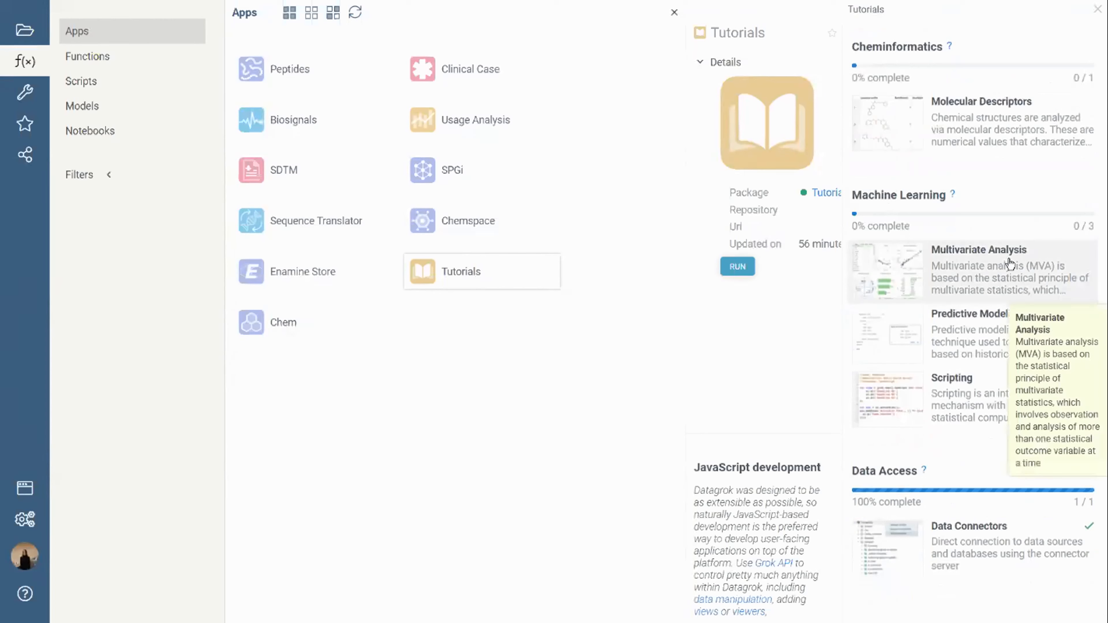
{"action": "scroll", "coordinate": [1011, 264], "scroll_direction": "up", "scroll_amount": 8}
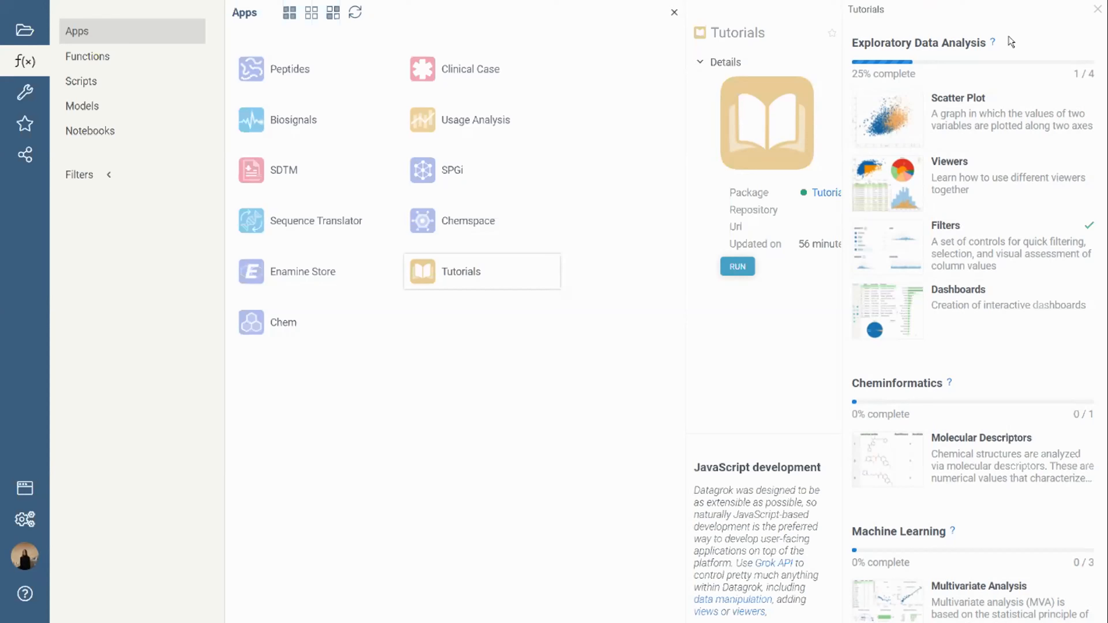
Step: Start the Scatter Plot tutorial and add a scatter plot to the demog table
{"action": "left_click", "coordinate": [985, 112]}
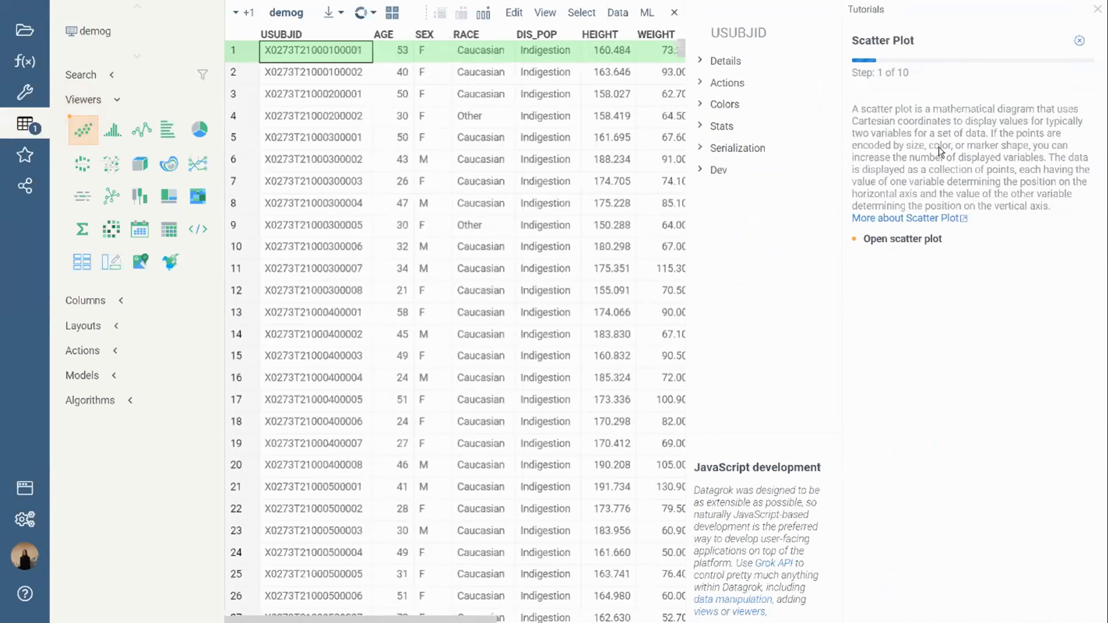
{"action": "left_click", "coordinate": [92, 135]}
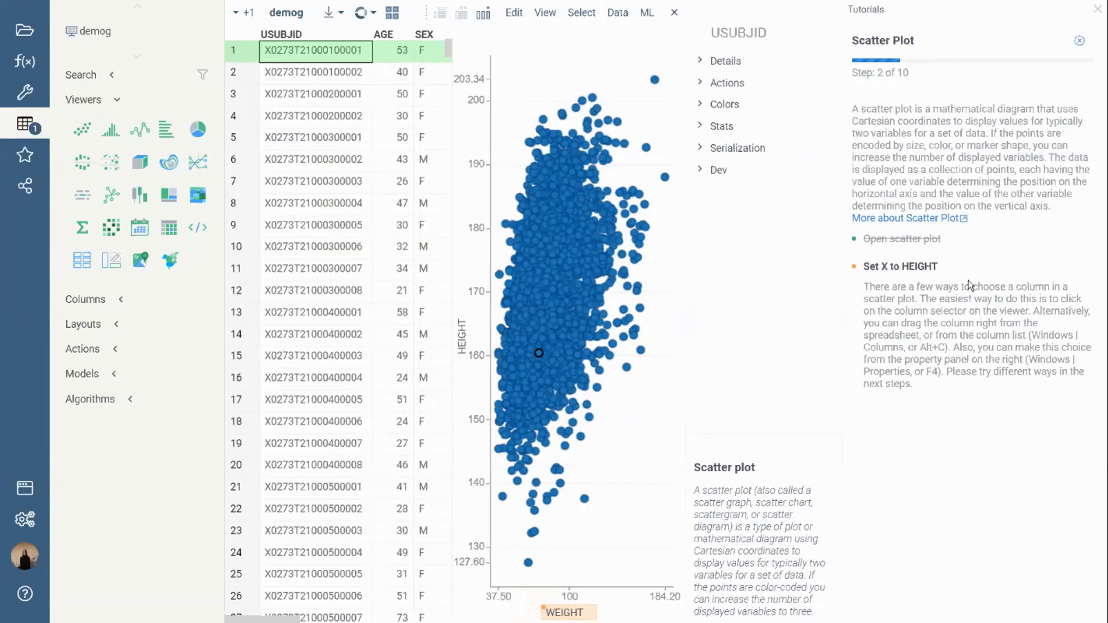
Step: Set the scatter plot's X axis to HEIGHT and its Y axis to WEIGHT
{"action": "mouse_move", "coordinate": [633, 476]}
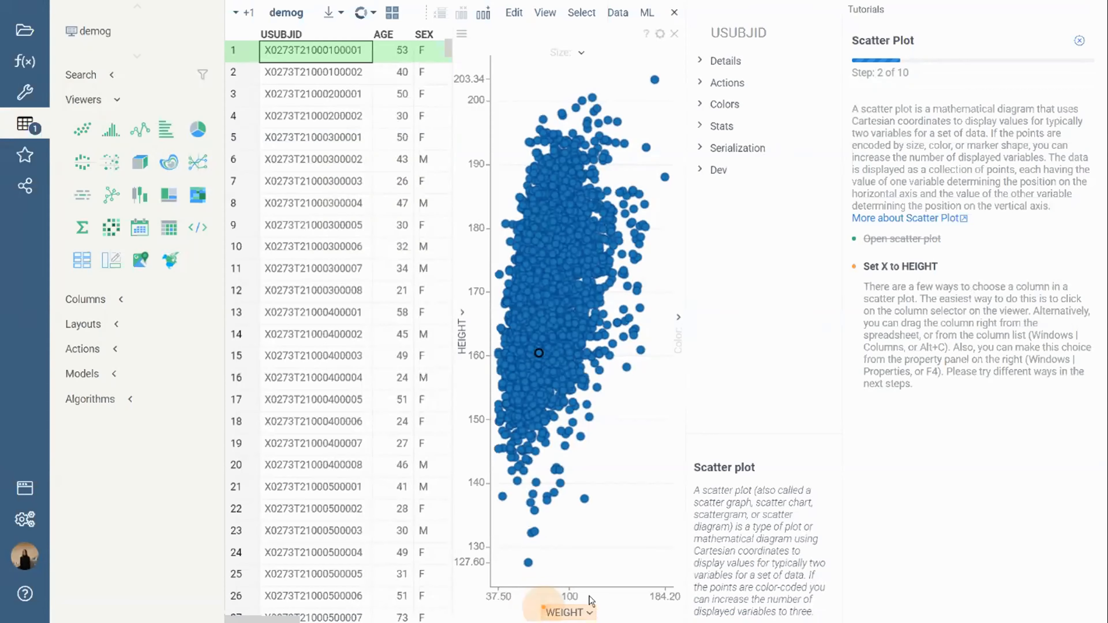
{"action": "left_click", "coordinate": [587, 613]}
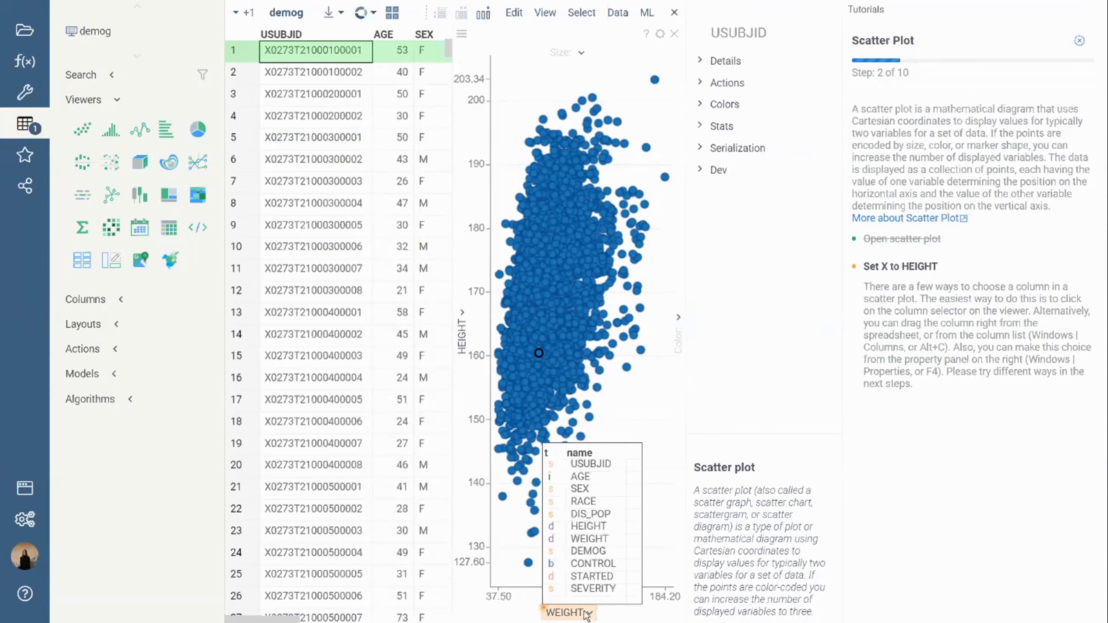
{"action": "left_click", "coordinate": [587, 525]}
{"action": "left_click", "coordinate": [461, 336]}
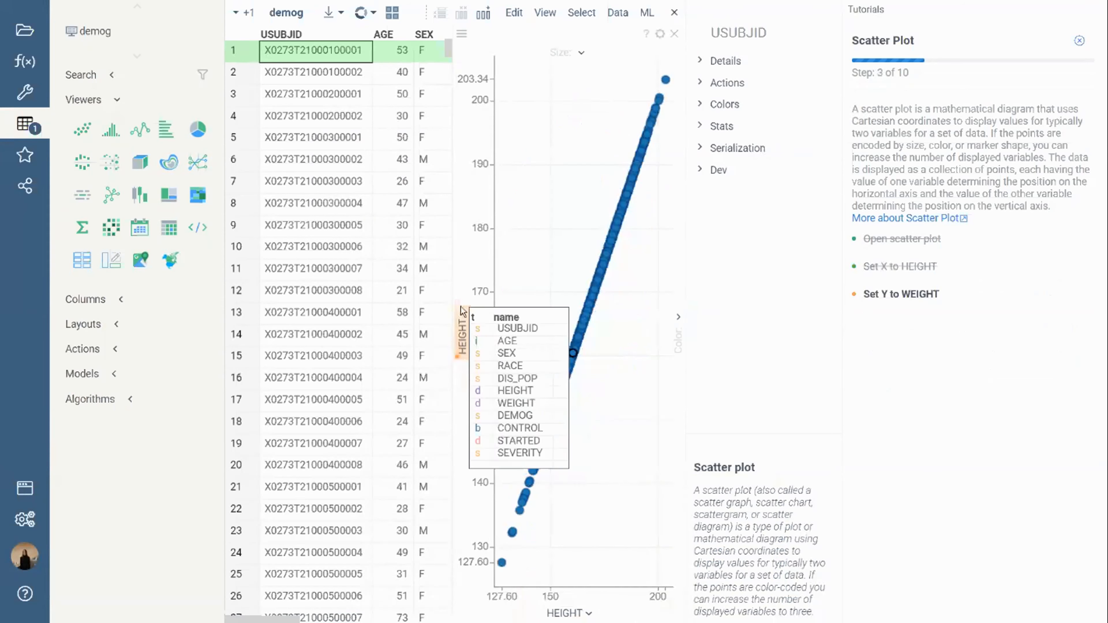
{"action": "left_click", "coordinate": [509, 403]}
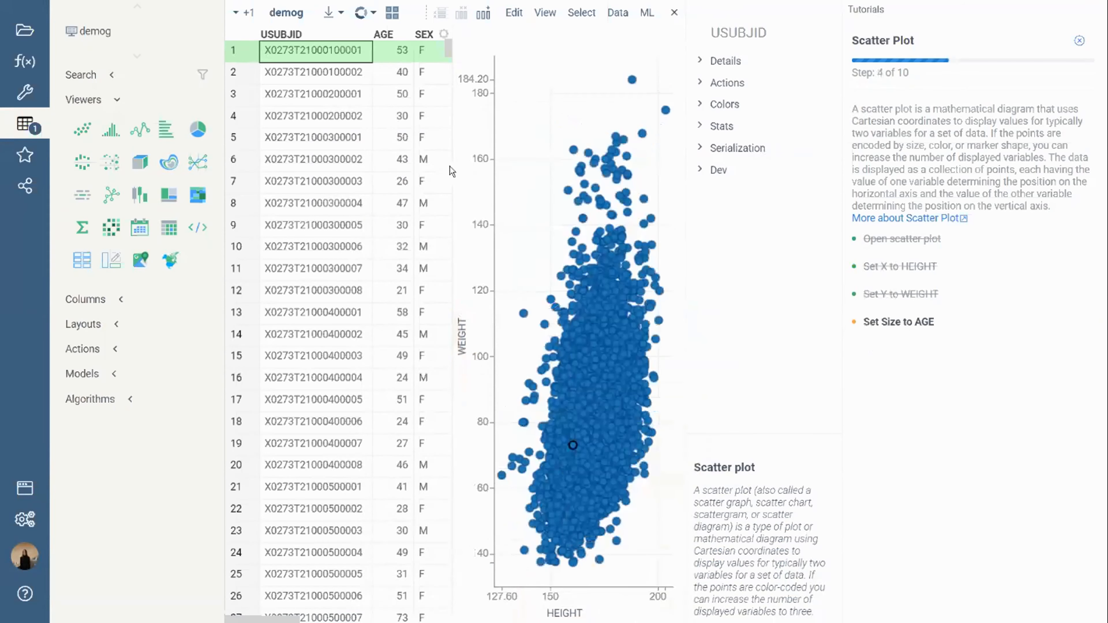
{"action": "mouse_move", "coordinate": [918, 270]}
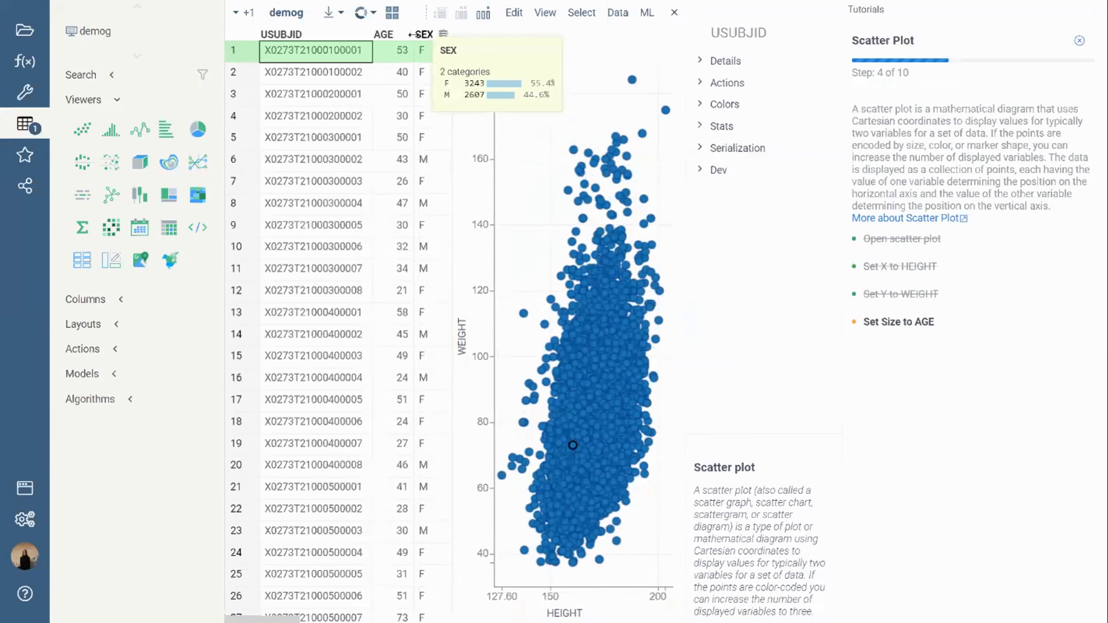
Step: Set the scatter plot's Size to the AGE column and its Color to the SEX column
{"action": "left_click", "coordinate": [425, 35]}
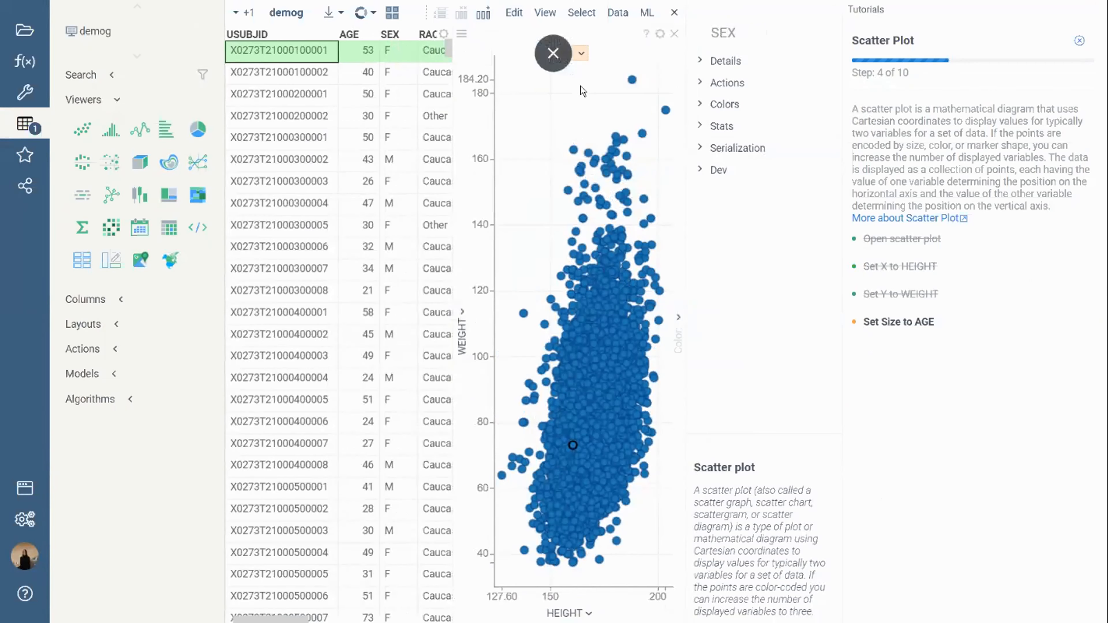
{"action": "left_click_drag", "start_coordinate": [353, 34], "coordinate": [576, 53]}
{"action": "left_click", "coordinate": [673, 320]}
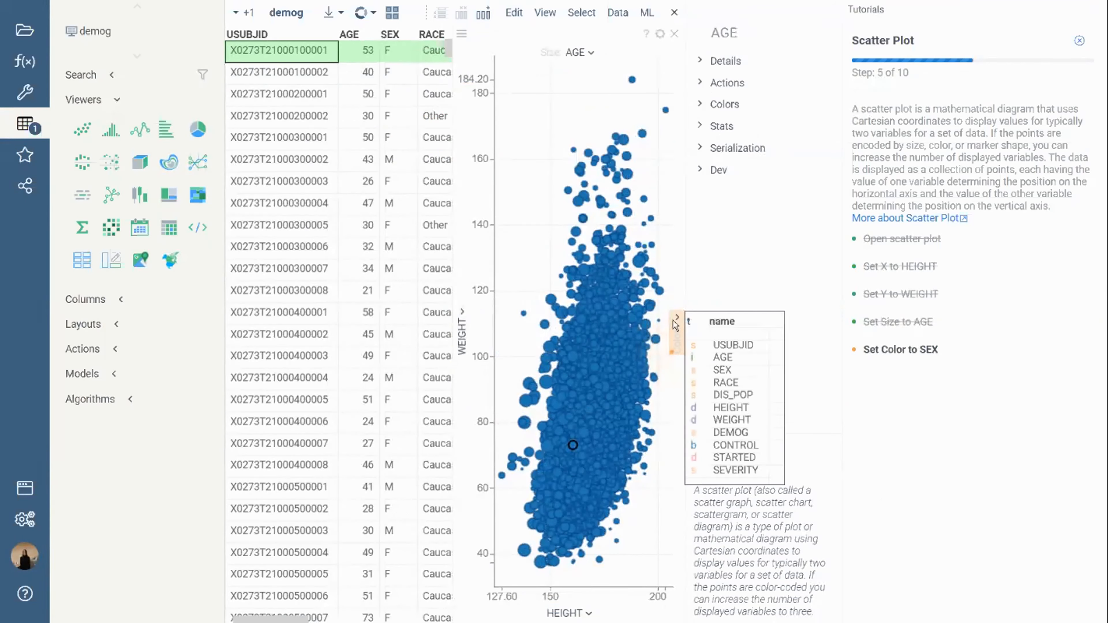
{"action": "left_click", "coordinate": [722, 375]}
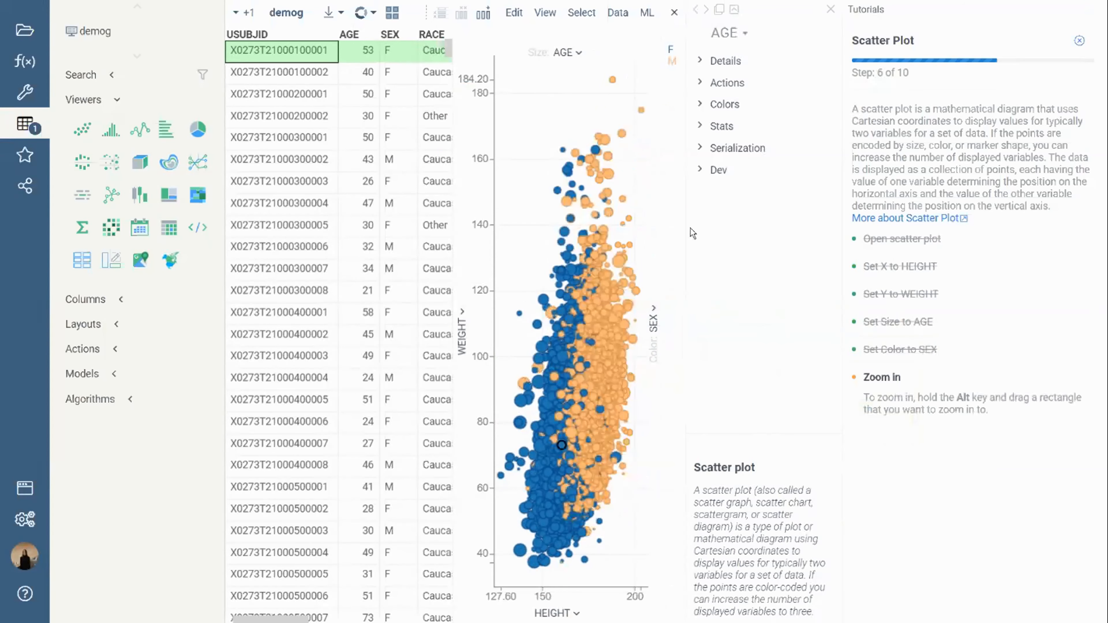
Step: Widen the scatter plot beside the table, zoom in on its points, and reset the zoom to the full view
{"action": "left_click_drag", "start_coordinate": [454, 181], "coordinate": [394, 181]}
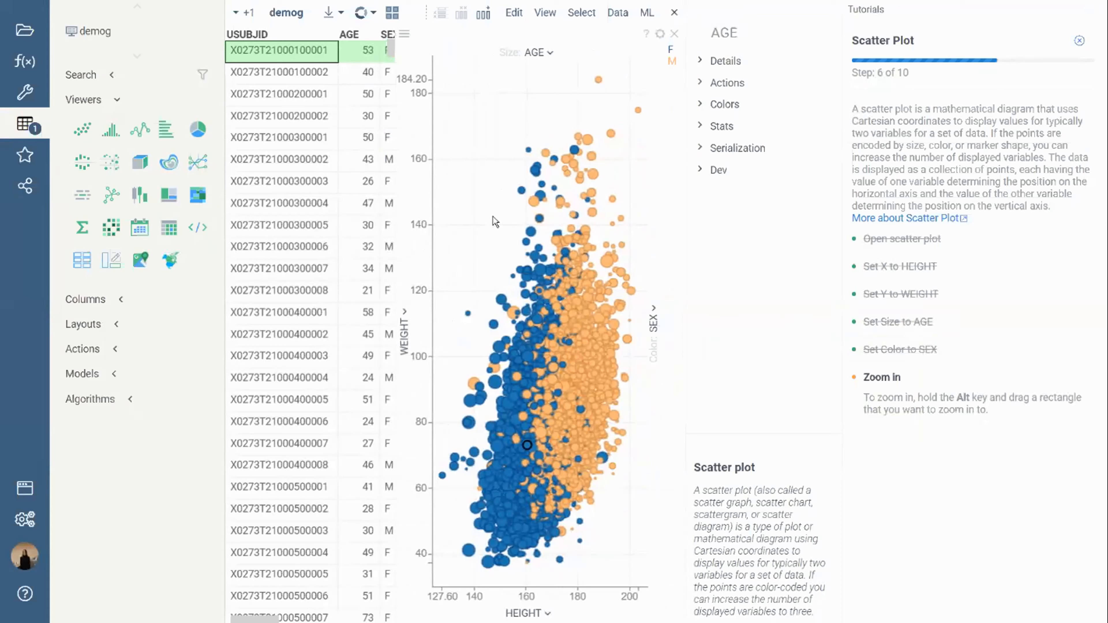
{"action": "scroll", "coordinate": [494, 221], "scroll_direction": "up", "scroll_amount": 5}
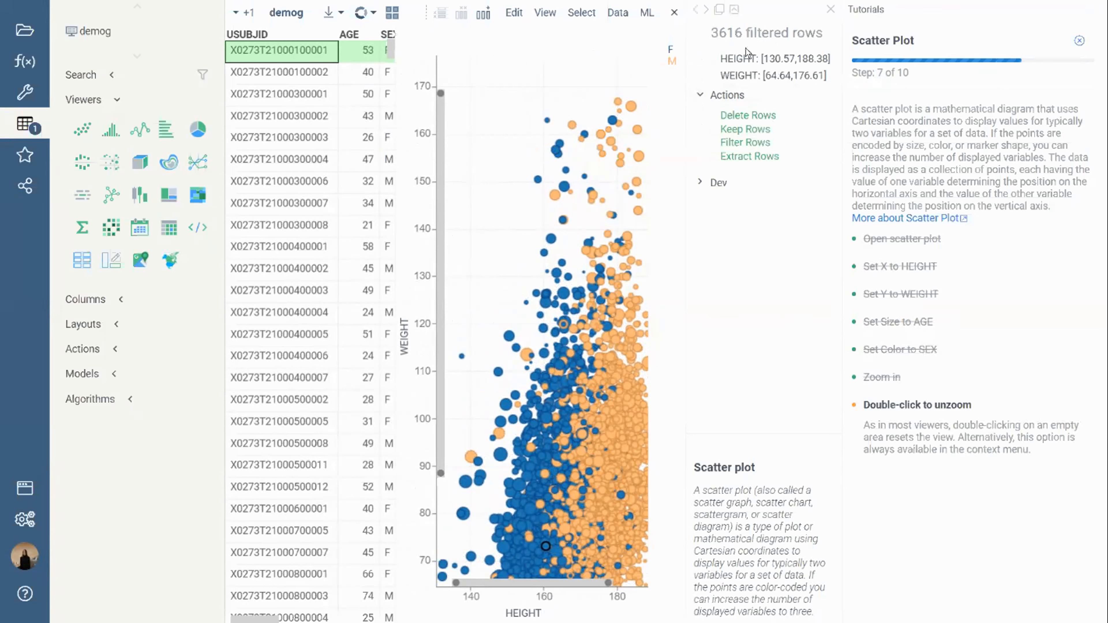
{"action": "double_click", "coordinate": [500, 146]}
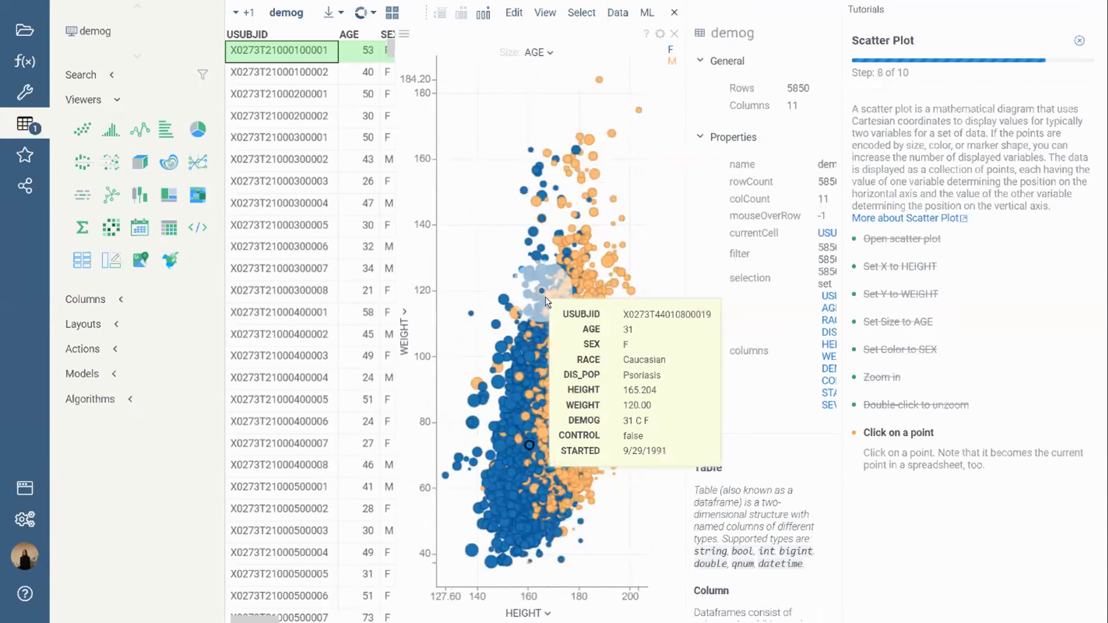
Step: Pick a current point, select a block of points and deselect its lower part, and leave the tutorial without starting Viewers
{"action": "left_click", "coordinate": [581, 322]}
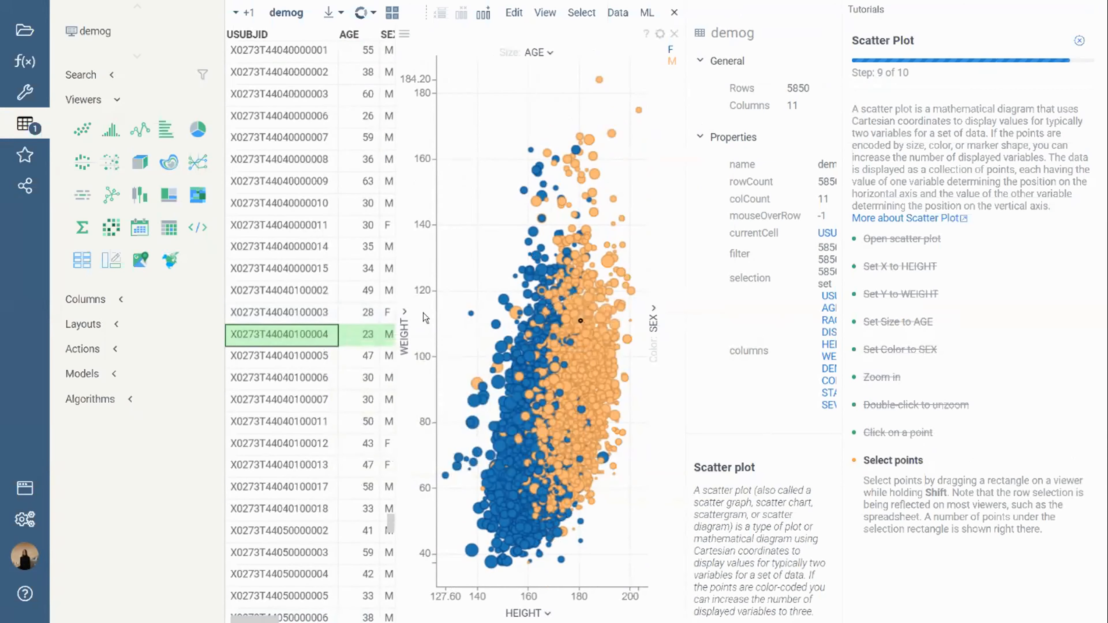
{"action": "left_click_drag", "start_coordinate": [482, 229], "coordinate": [613, 414]}
{"action": "left_click_drag", "start_coordinate": [478, 318], "coordinate": [588, 427]}
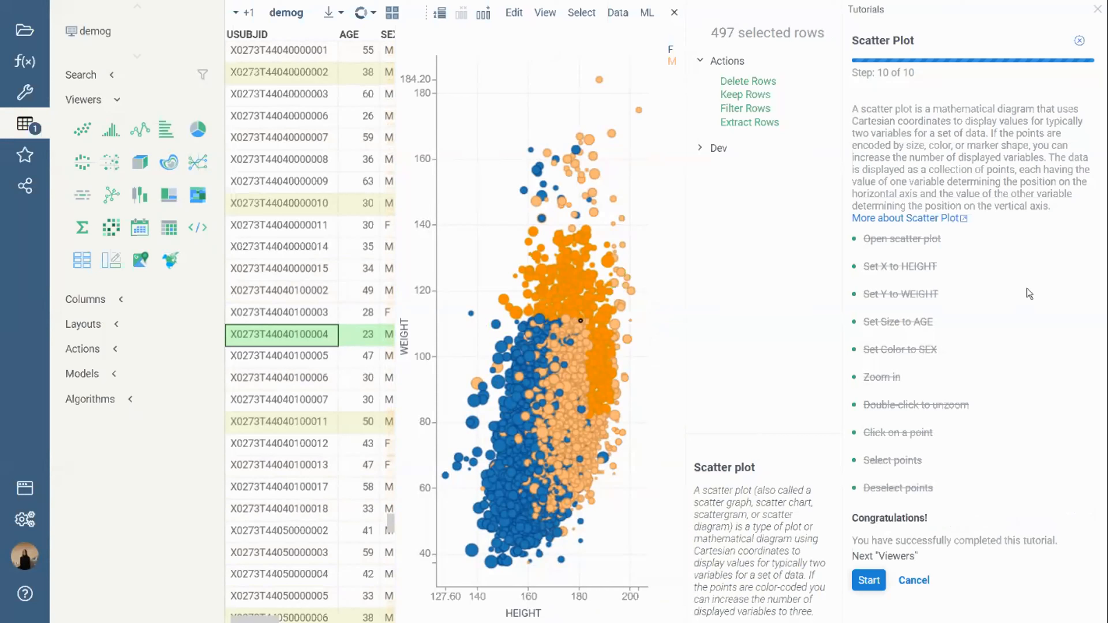
{"action": "left_click", "coordinate": [924, 582]}
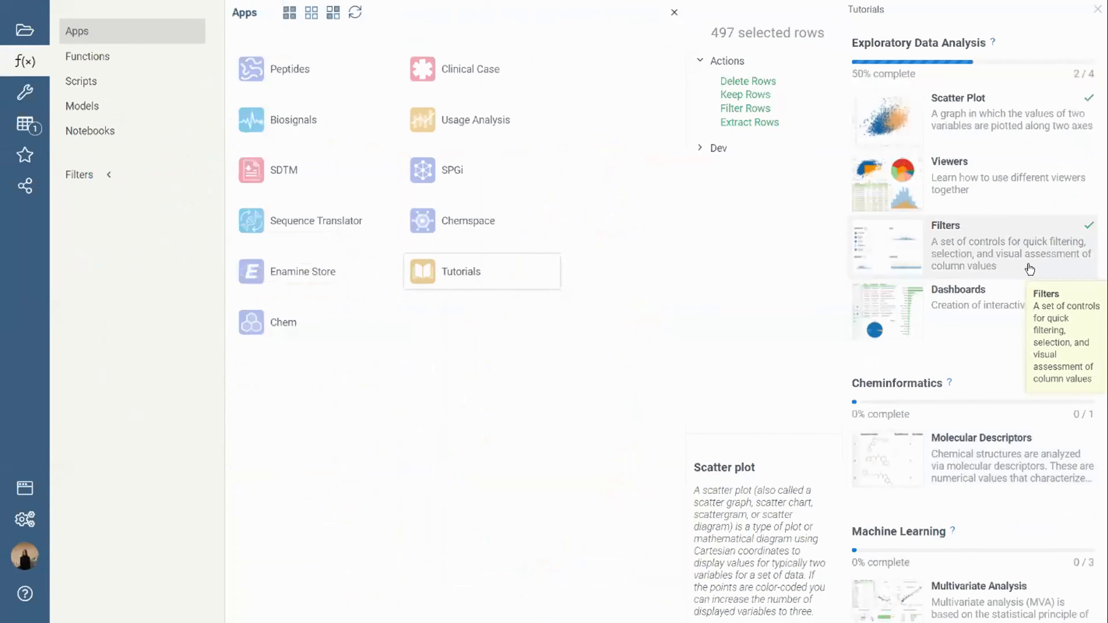
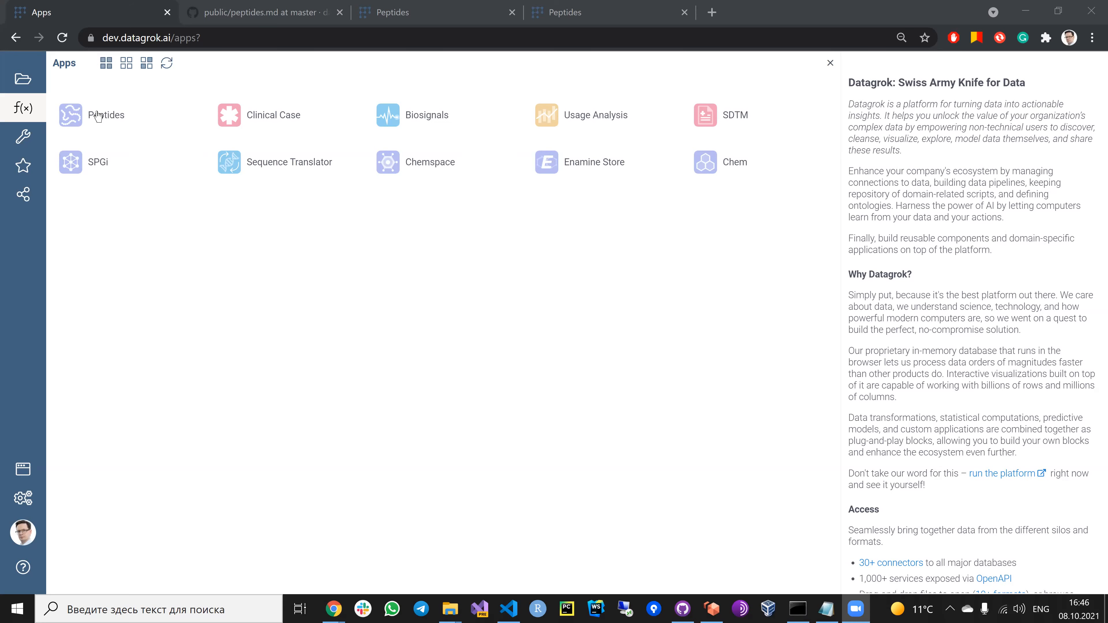
Step: Launch the Peptides app, open its wiki page in a separate browser tab and skim the Exploring peptides article
{"action": "mouse_move", "coordinate": [107, 124]}
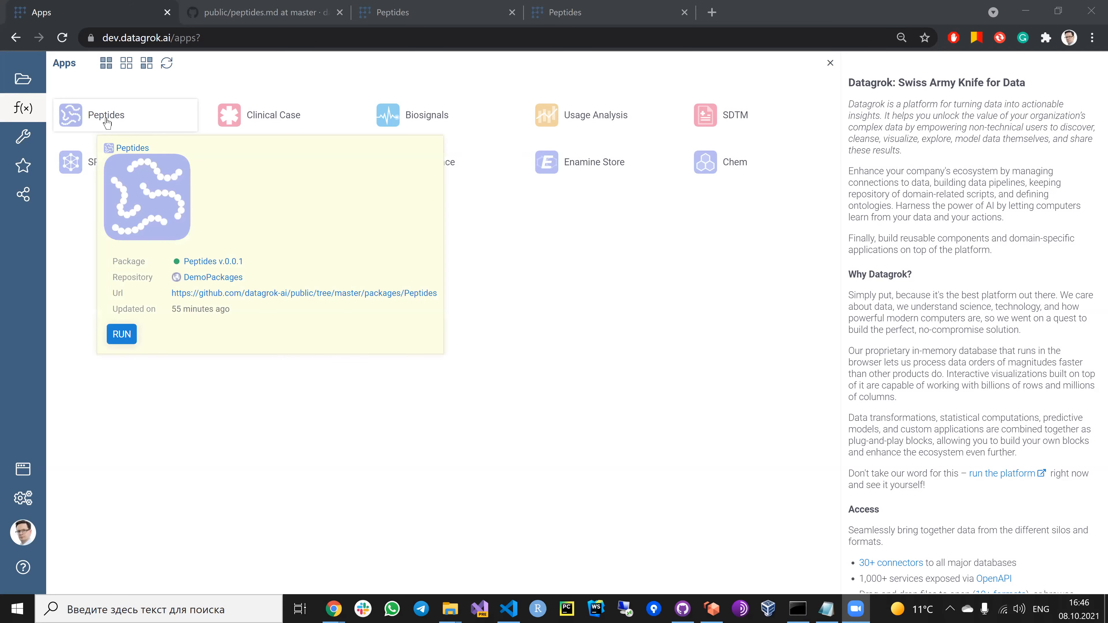
{"action": "left_click", "coordinate": [106, 124]}
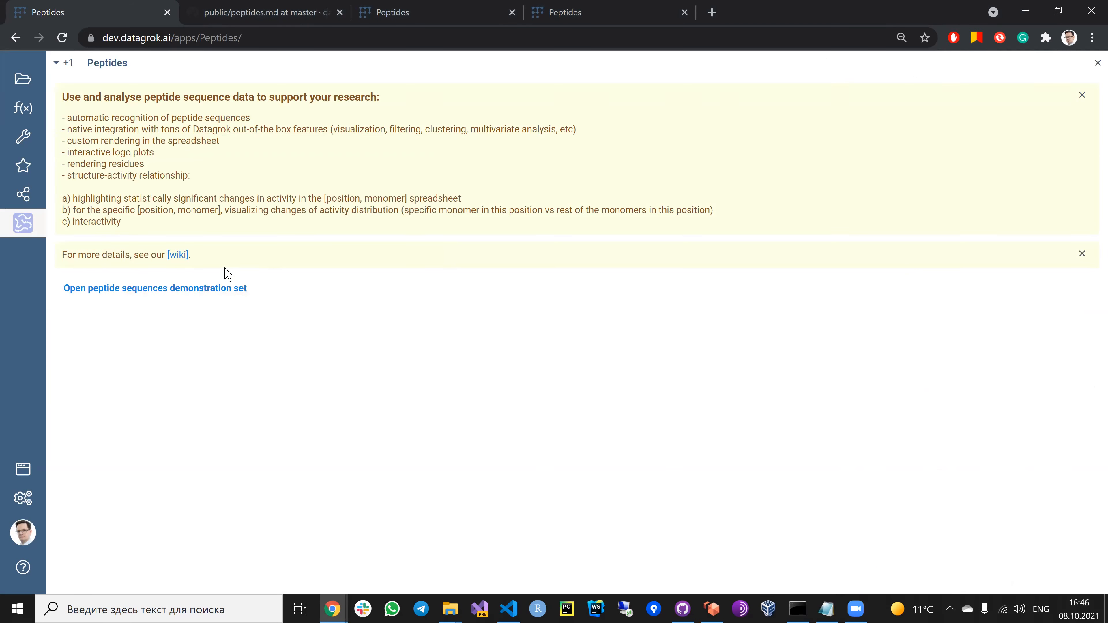
{"action": "right_click", "coordinate": [179, 258]}
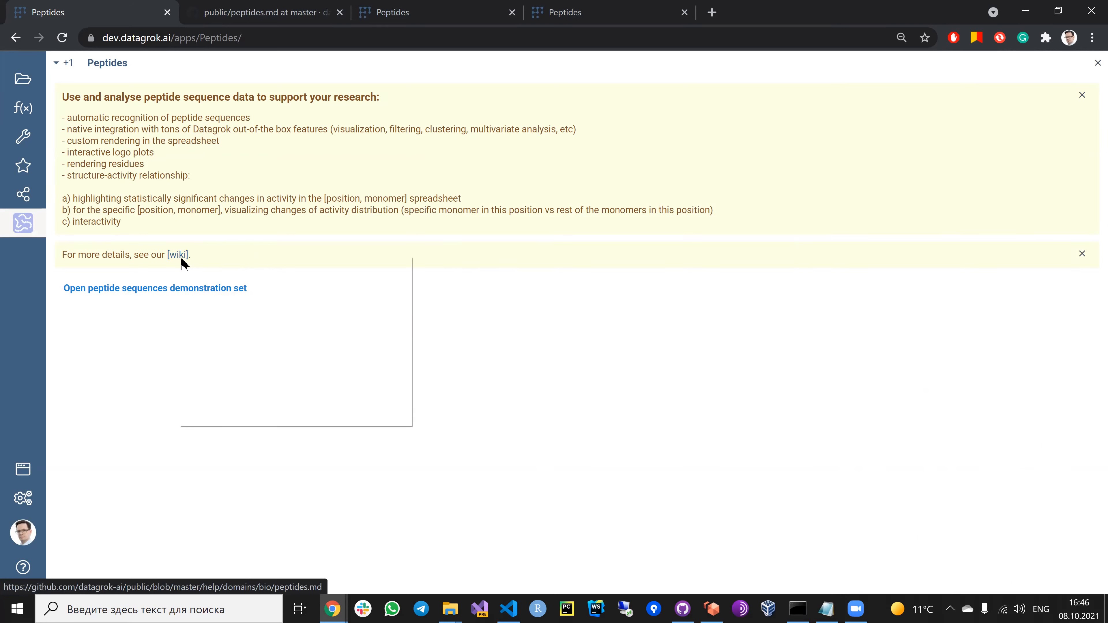
{"action": "left_click", "coordinate": [198, 266]}
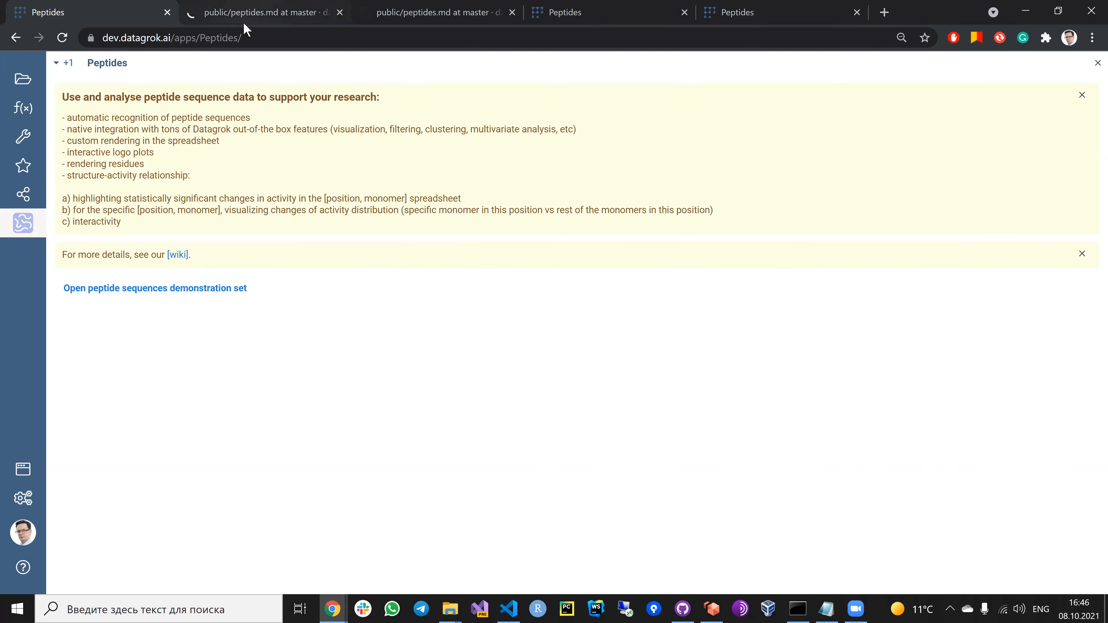
{"action": "left_click", "coordinate": [245, 13]}
{"action": "scroll", "coordinate": [377, 314], "scroll_direction": "down", "scroll_amount": 1}
{"action": "scroll", "coordinate": [378, 333], "scroll_direction": "down", "scroll_amount": 15}
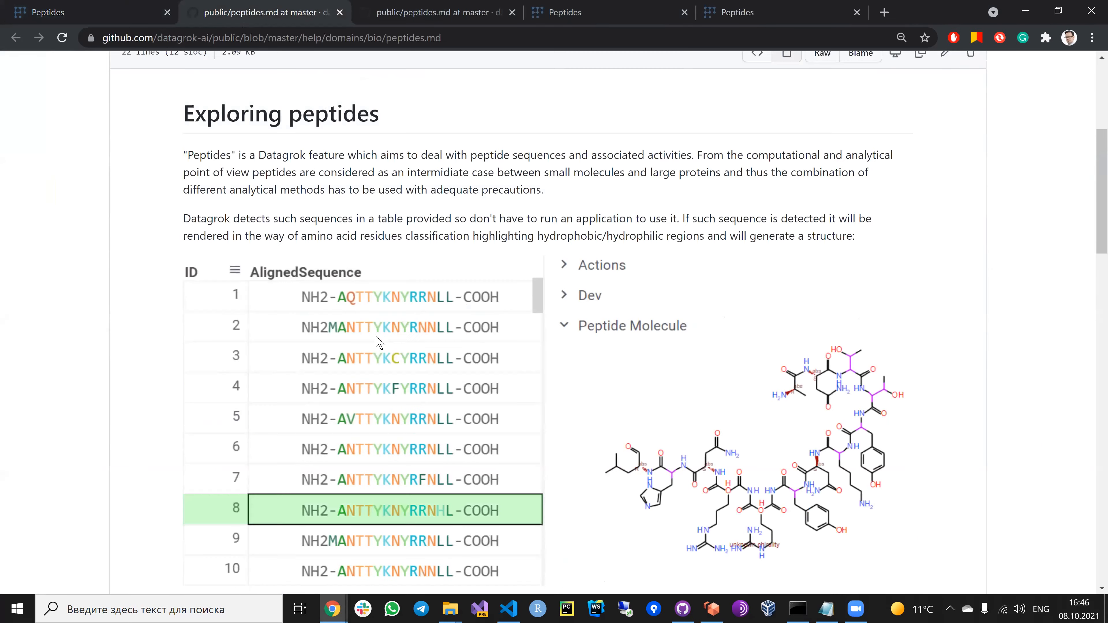
{"action": "scroll", "coordinate": [366, 353], "scroll_direction": "up", "scroll_amount": 16}
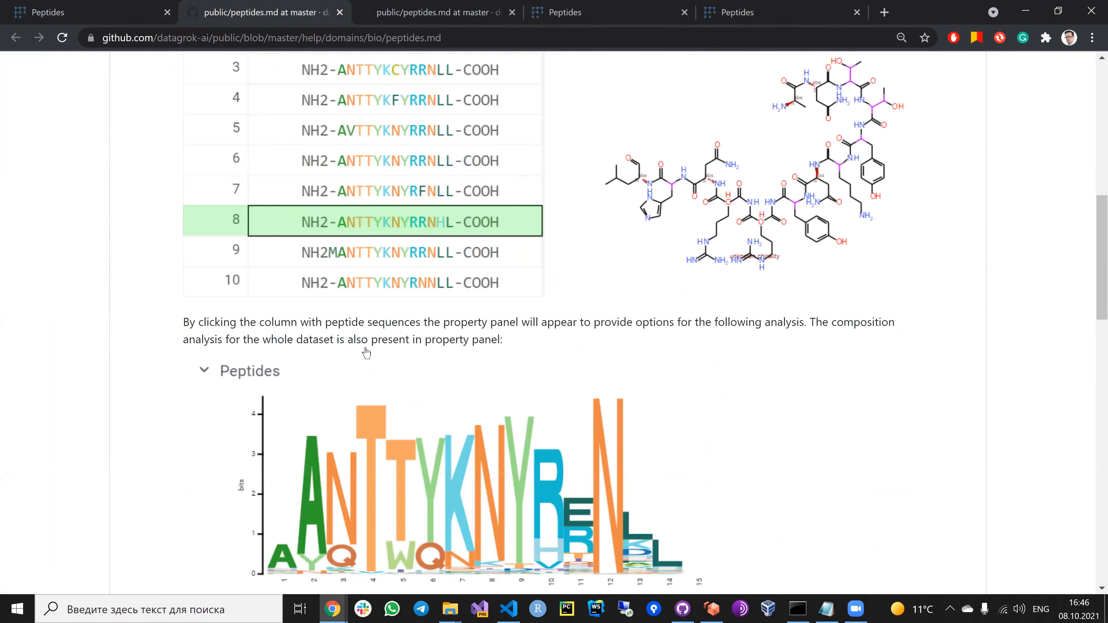
Step: Return to the Peptides app, open the peptide sequences demonstration set and view the molecules of the aligned sequences in rows 7 and 8
{"action": "left_click", "coordinate": [103, 20]}
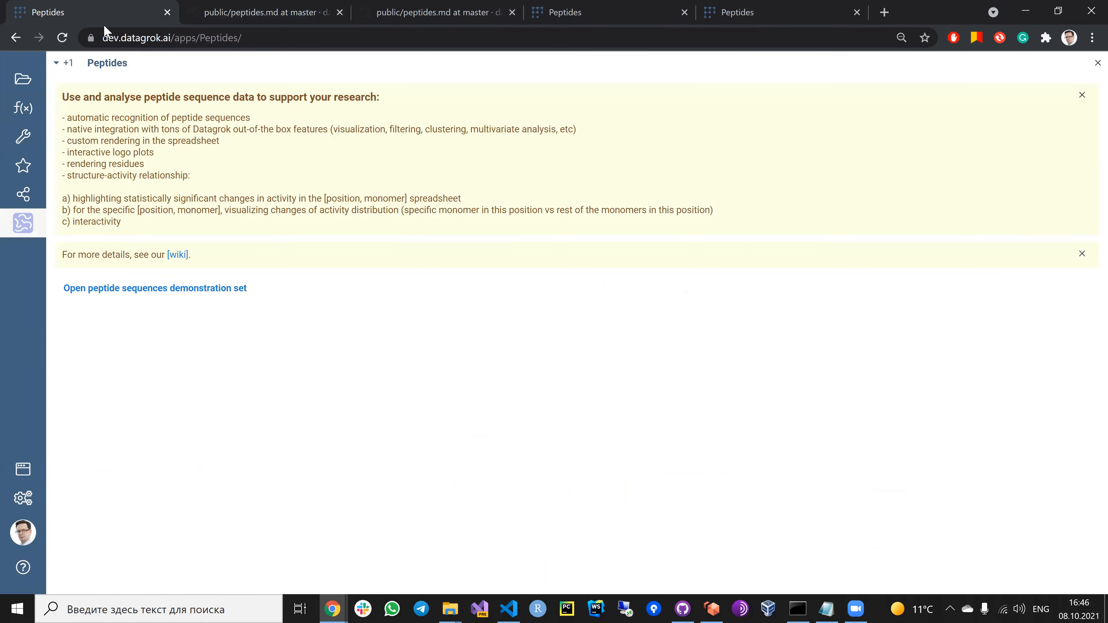
{"action": "left_click", "coordinate": [180, 289]}
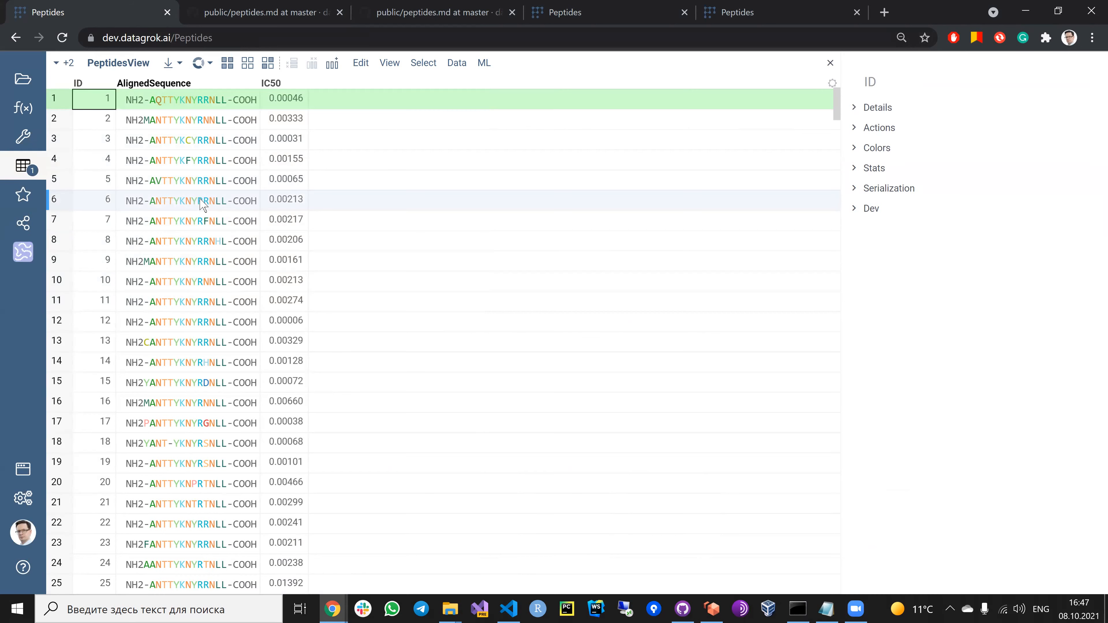
{"action": "left_click", "coordinate": [191, 226]}
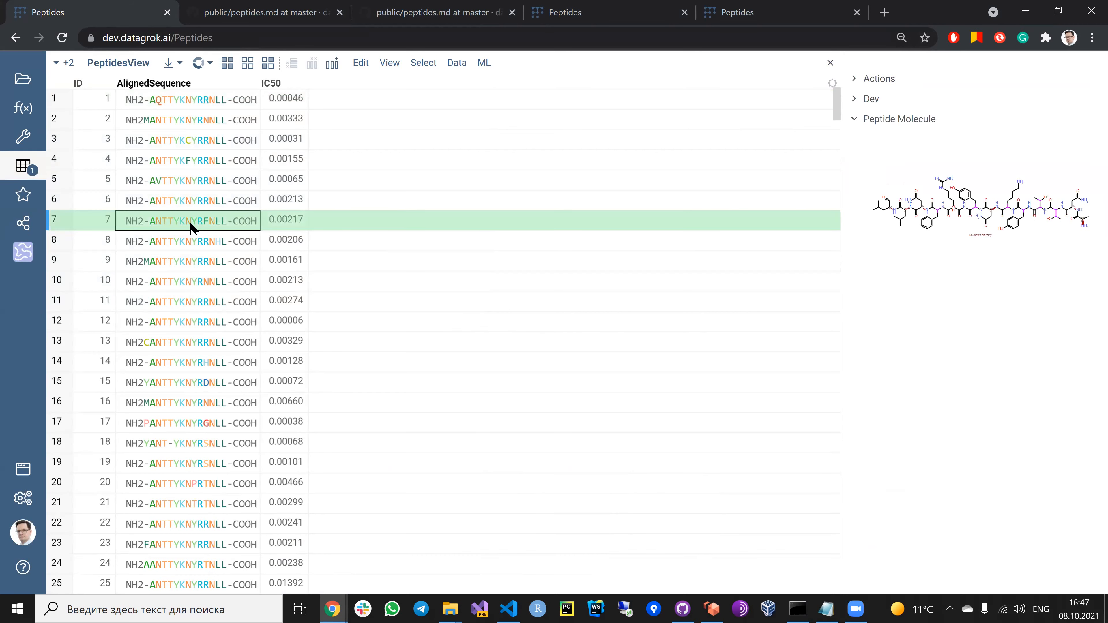
{"action": "left_click", "coordinate": [181, 249]}
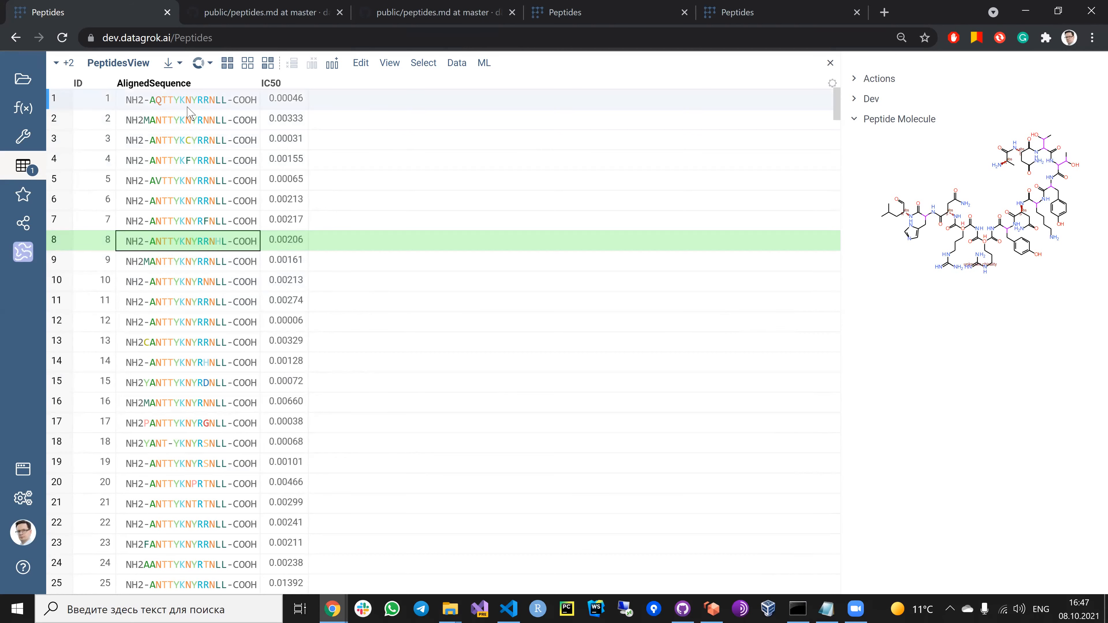
Step: Launch the SAR analysis for the AlignedSequence column with the activity scaling set to -lg
{"action": "left_click", "coordinate": [187, 86]}
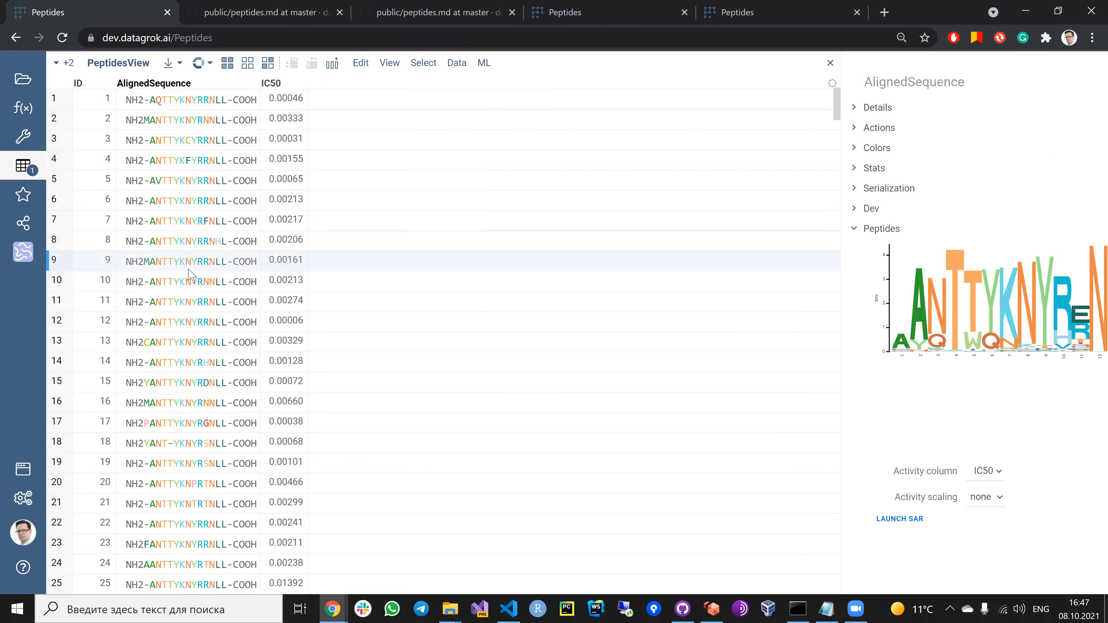
{"action": "left_click", "coordinate": [235, 246]}
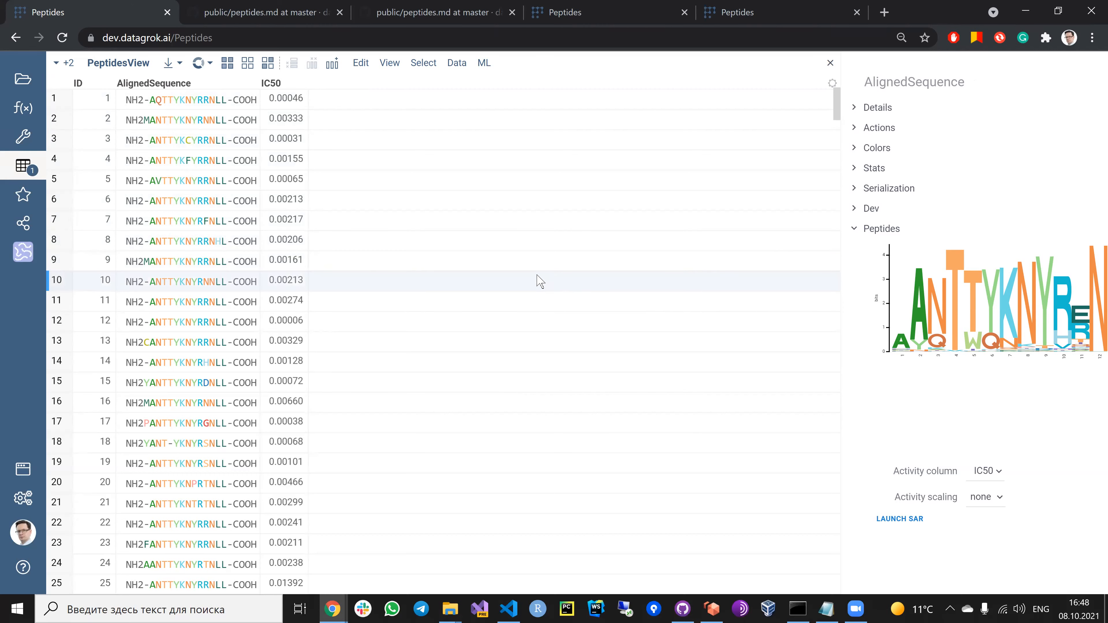
{"action": "scroll", "coordinate": [519, 286], "scroll_direction": "down", "scroll_amount": 10}
{"action": "scroll", "coordinate": [510, 290], "scroll_direction": "up", "scroll_amount": 7}
{"action": "scroll", "coordinate": [507, 286], "scroll_direction": "up", "scroll_amount": 4}
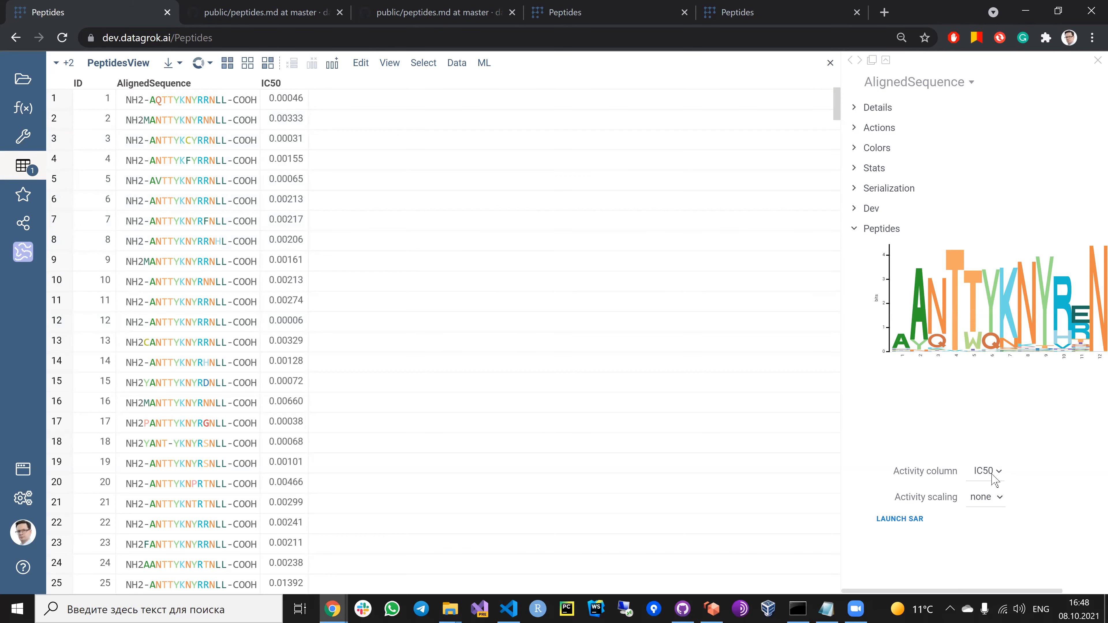
{"action": "left_click", "coordinate": [981, 498]}
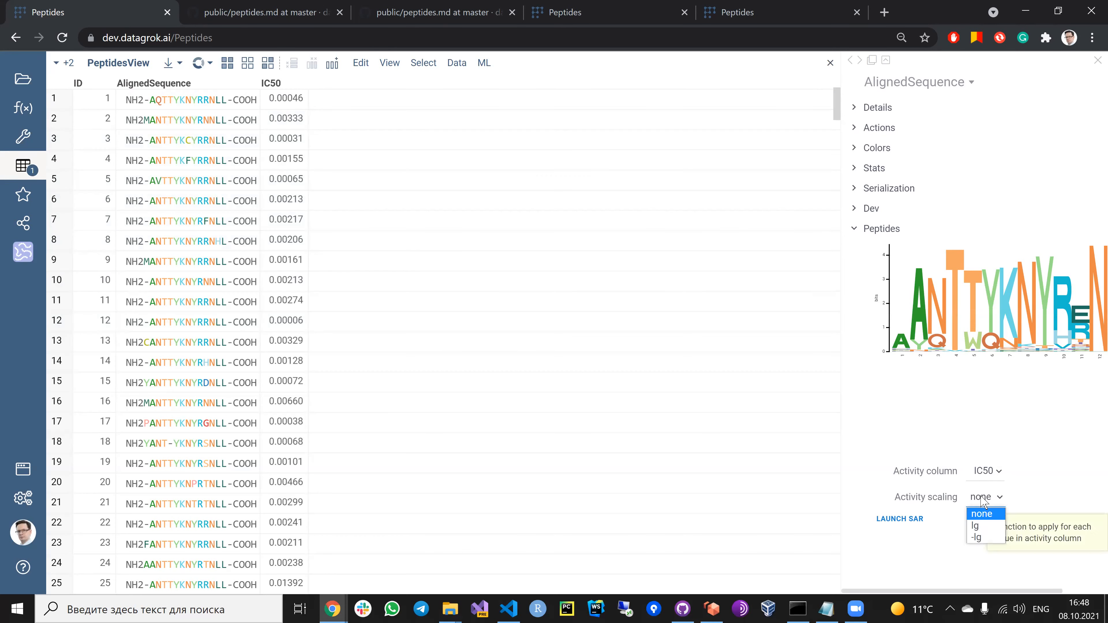
{"action": "left_click", "coordinate": [983, 539]}
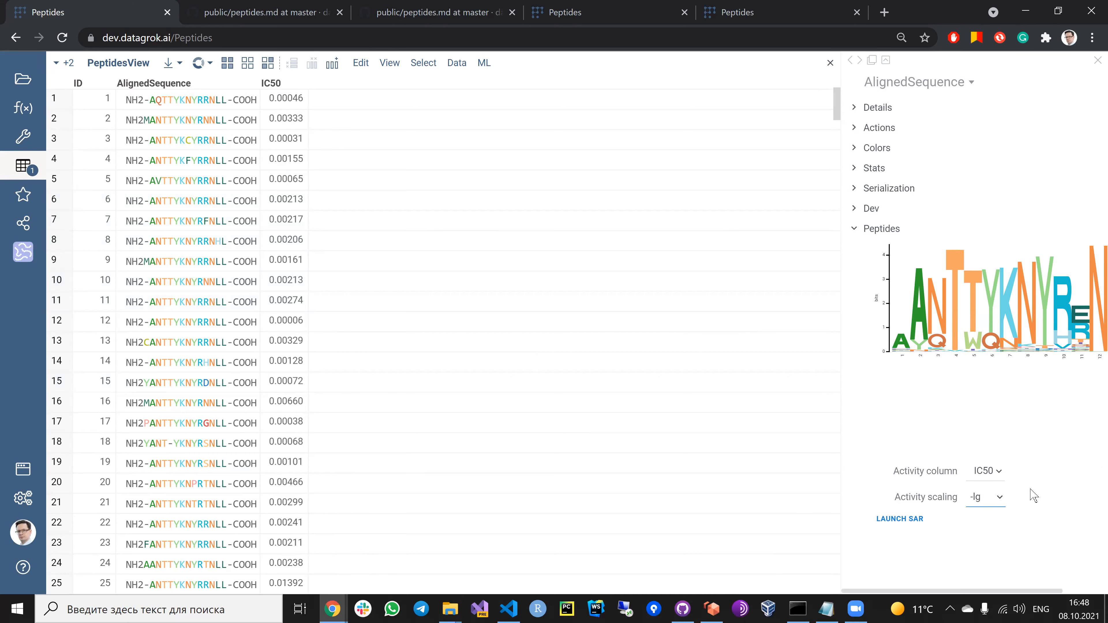
{"action": "left_click", "coordinate": [908, 522]}
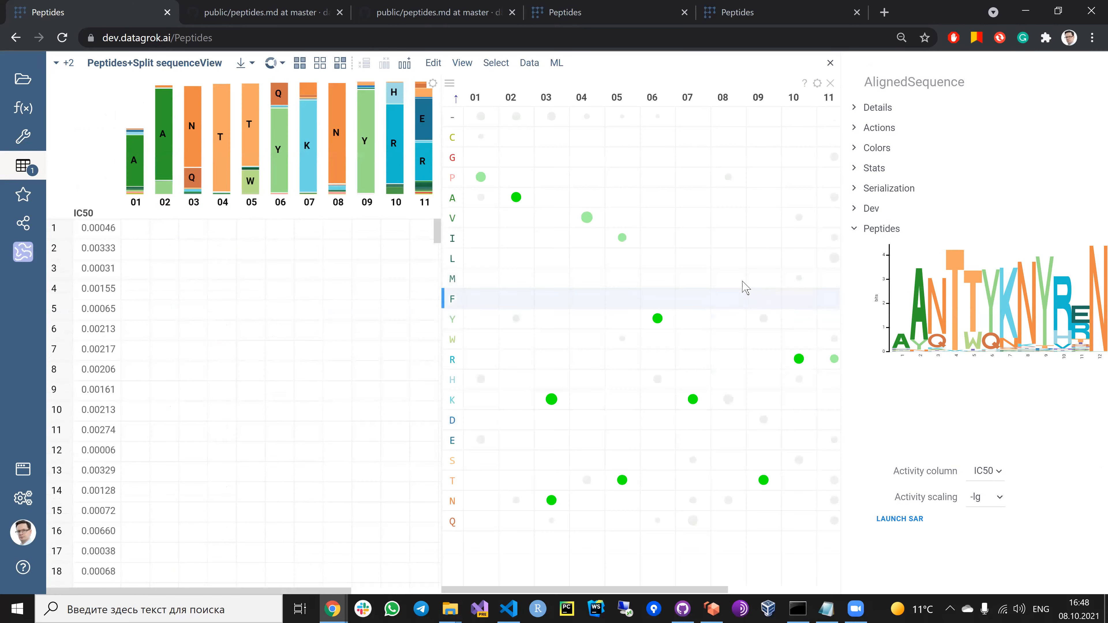
Step: Widen the split sequence table until position 15 shows, and look through the monomers in its rows
{"action": "left_click_drag", "start_coordinate": [444, 242], "coordinate": [587, 253]}
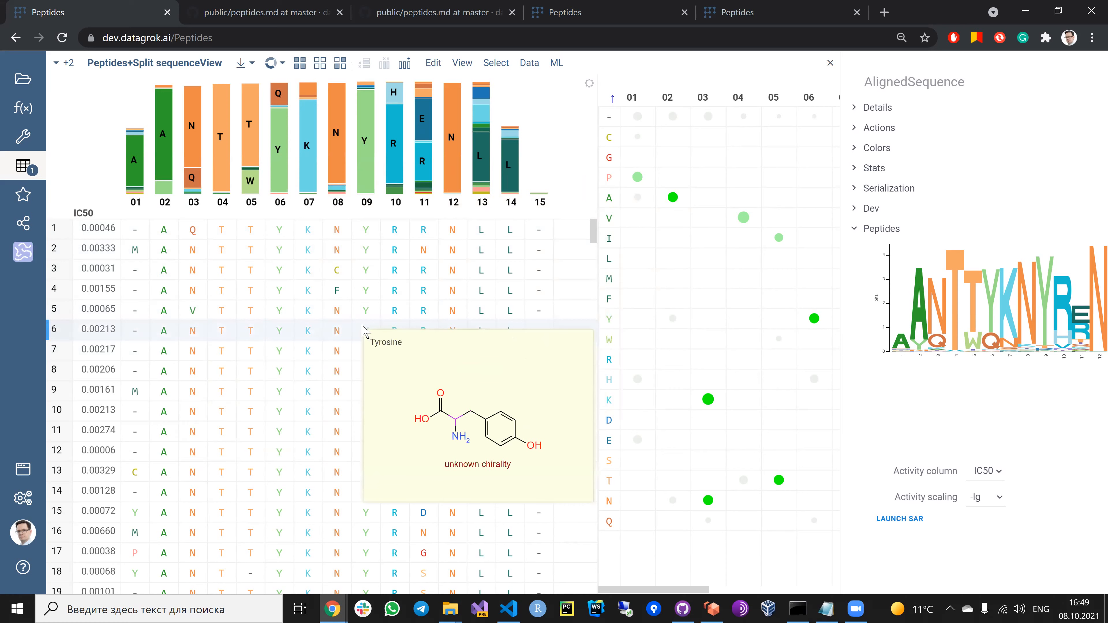
{"action": "scroll", "coordinate": [258, 327], "scroll_direction": "down", "scroll_amount": 9}
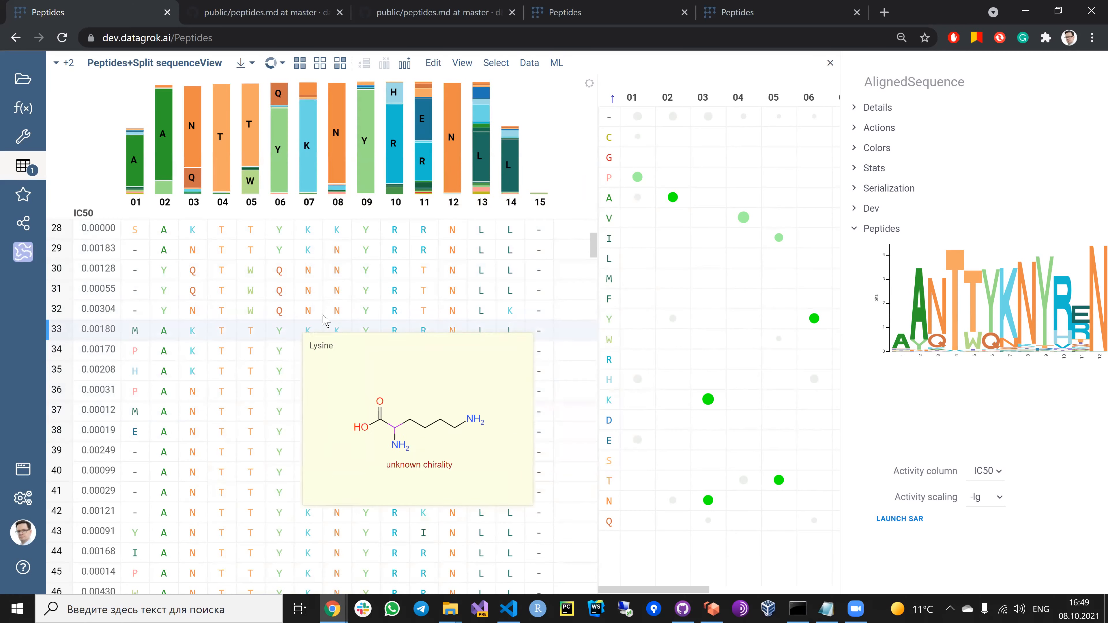
{"action": "scroll", "coordinate": [541, 220], "scroll_direction": "down", "scroll_amount": 5}
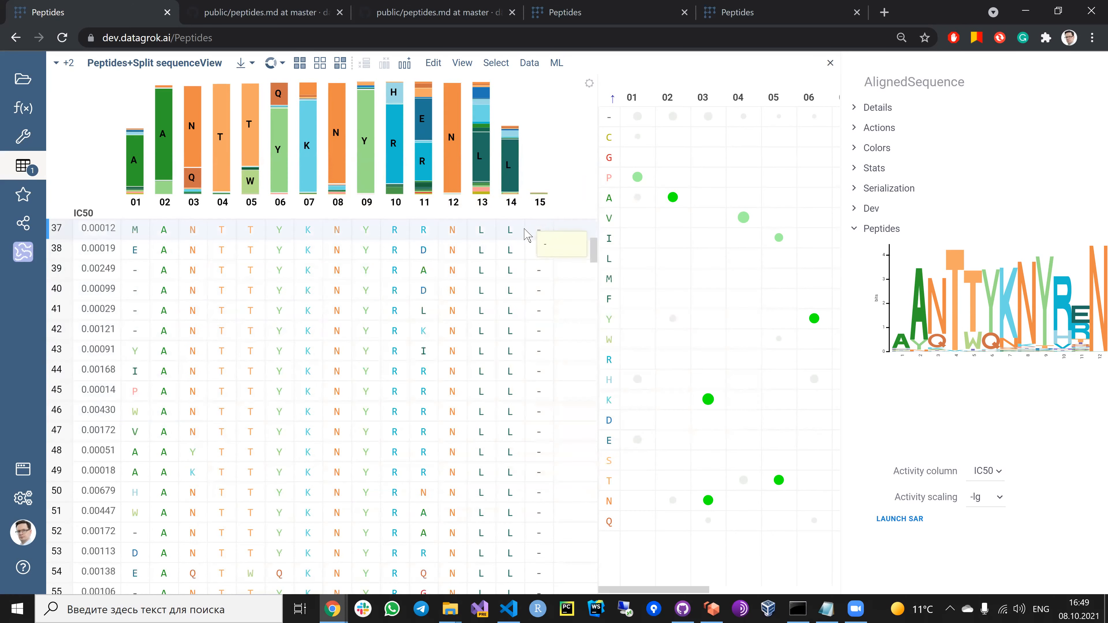
{"action": "scroll", "coordinate": [541, 412], "scroll_direction": "down", "scroll_amount": 8}
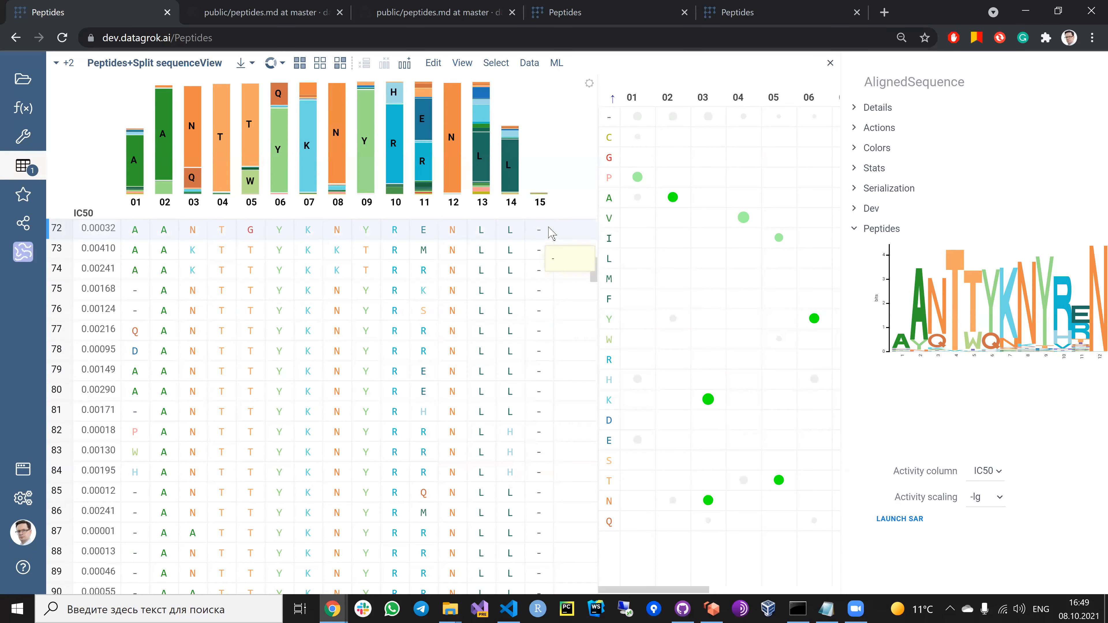
Step: Widen the SAR grid to show all 15 positions and display the activity distributions for A-02, K-07 and Y-06 in turn
{"action": "left_click_drag", "start_coordinate": [579, 179], "coordinate": [281, 197]}
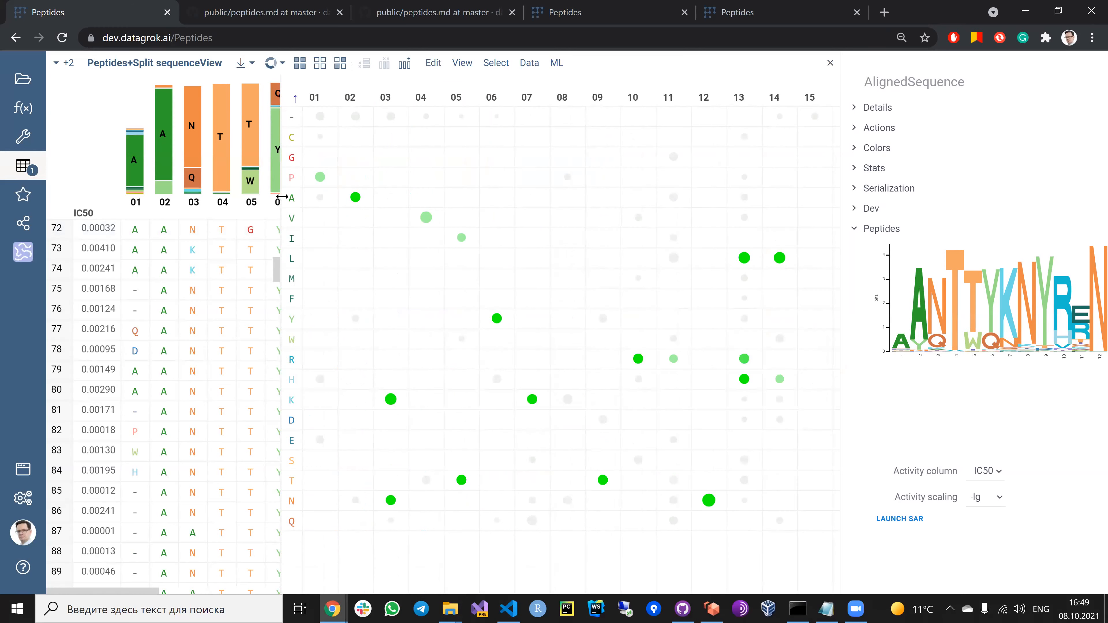
{"action": "left_click", "coordinate": [358, 193]}
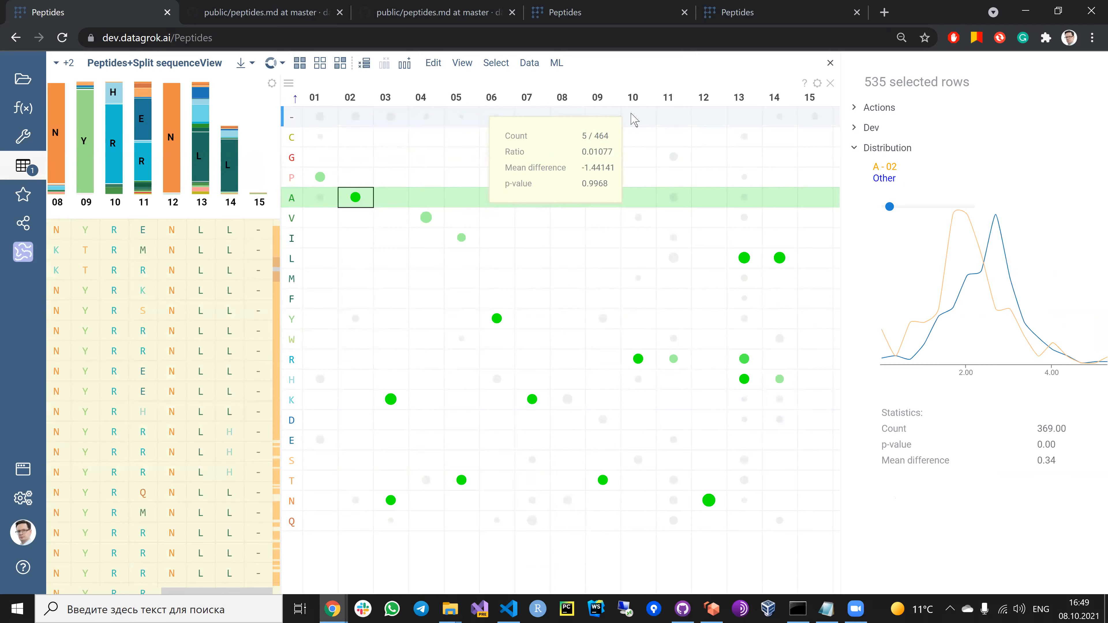
{"action": "left_click", "coordinate": [530, 398]}
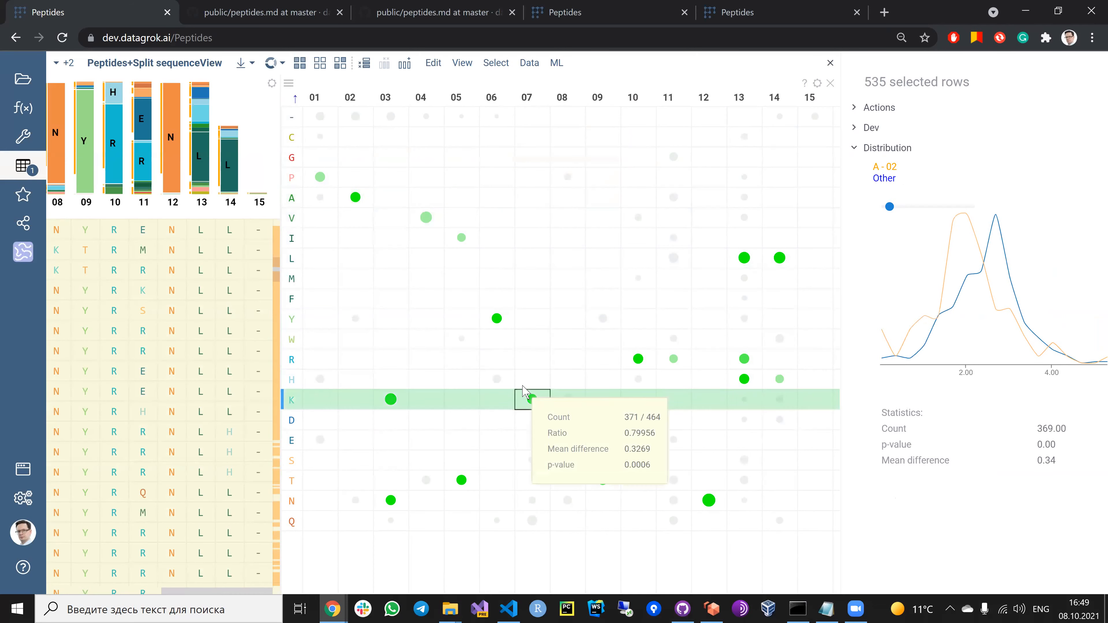
{"action": "left_click", "coordinate": [494, 319]}
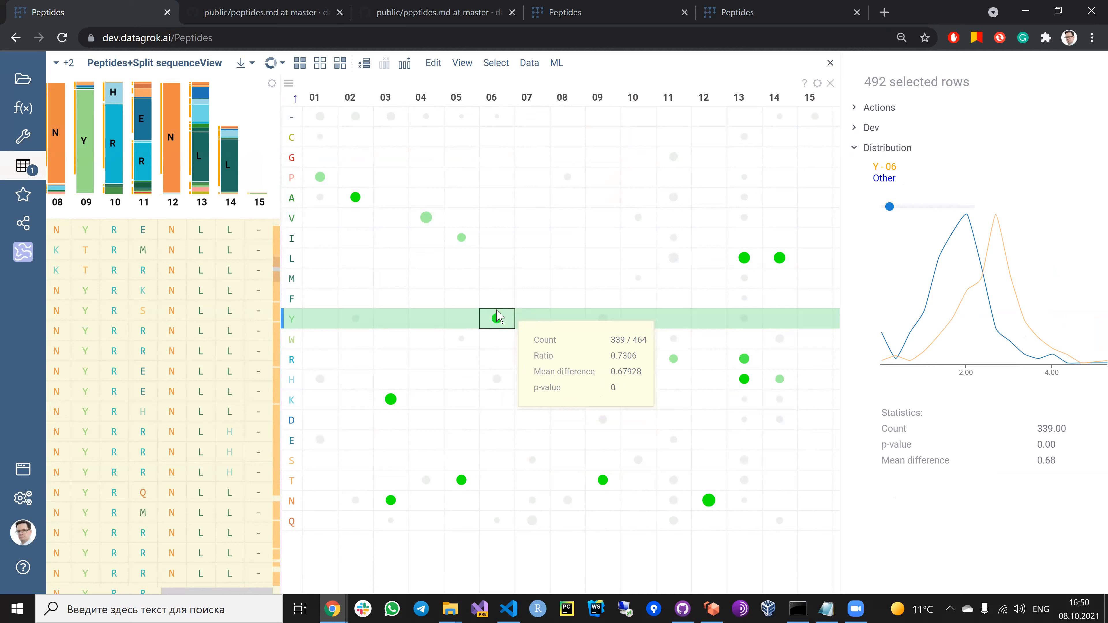
{"action": "mouse_move", "coordinate": [296, 331]}
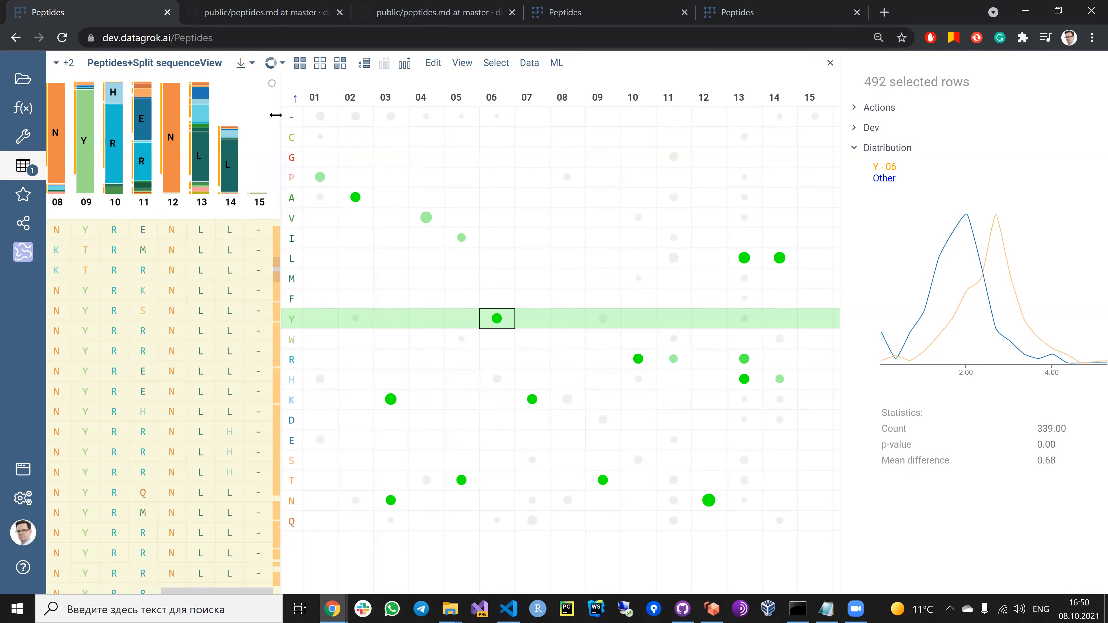
Step: Widen the split sequence table again and examine which rows are selected for Y at position 06
{"action": "left_click_drag", "start_coordinate": [280, 119], "coordinate": [633, 126]}
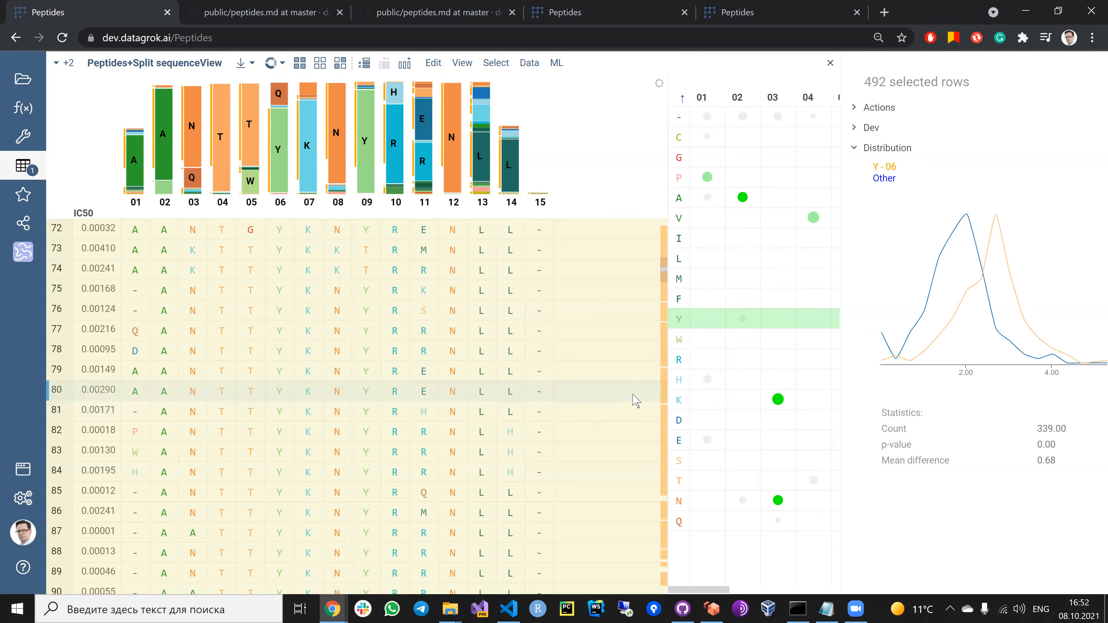
{"action": "scroll", "coordinate": [637, 400], "scroll_direction": "down", "scroll_amount": 9}
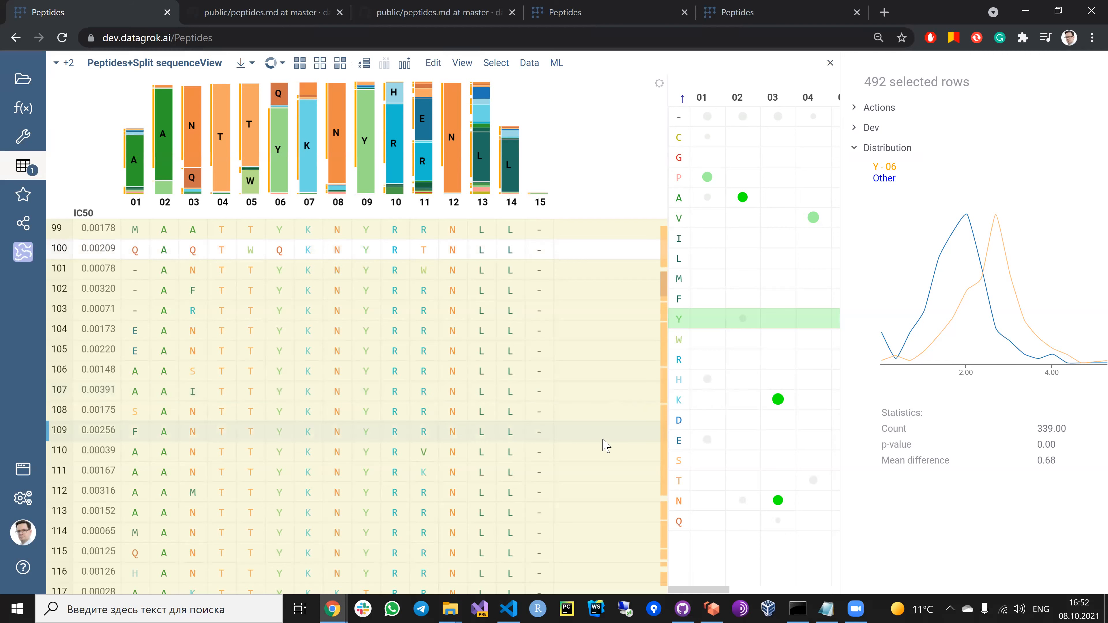
{"action": "scroll", "coordinate": [615, 430], "scroll_direction": "down", "scroll_amount": 3}
{"action": "scroll", "coordinate": [615, 430], "scroll_direction": "up", "scroll_amount": 2}
{"action": "scroll", "coordinate": [615, 430], "scroll_direction": "up", "scroll_amount": 3}
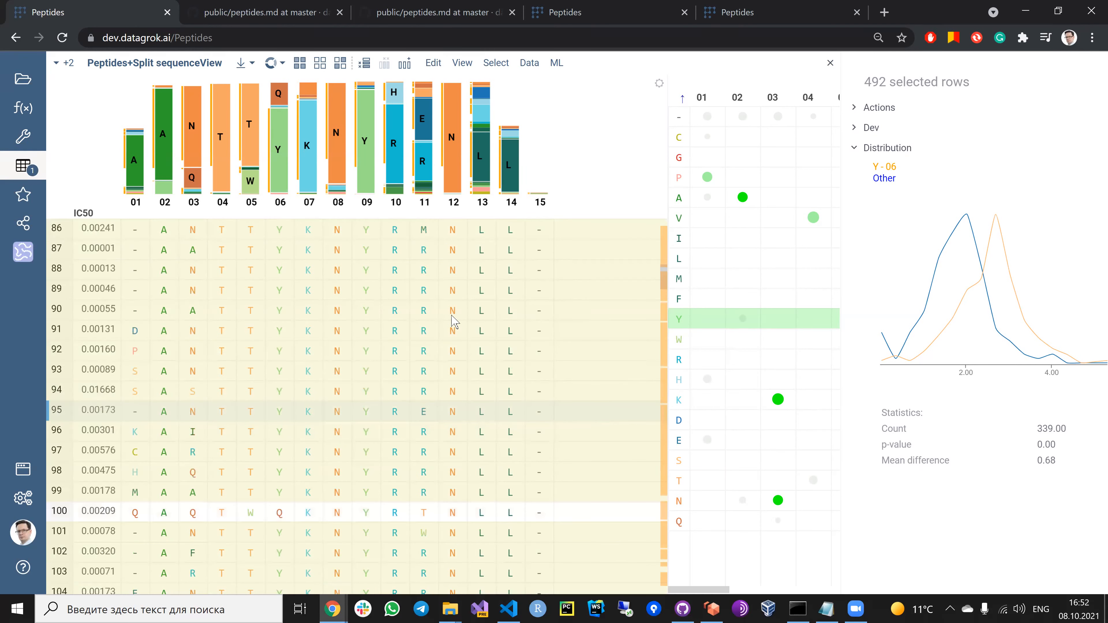
{"action": "mouse_move", "coordinate": [307, 294]}
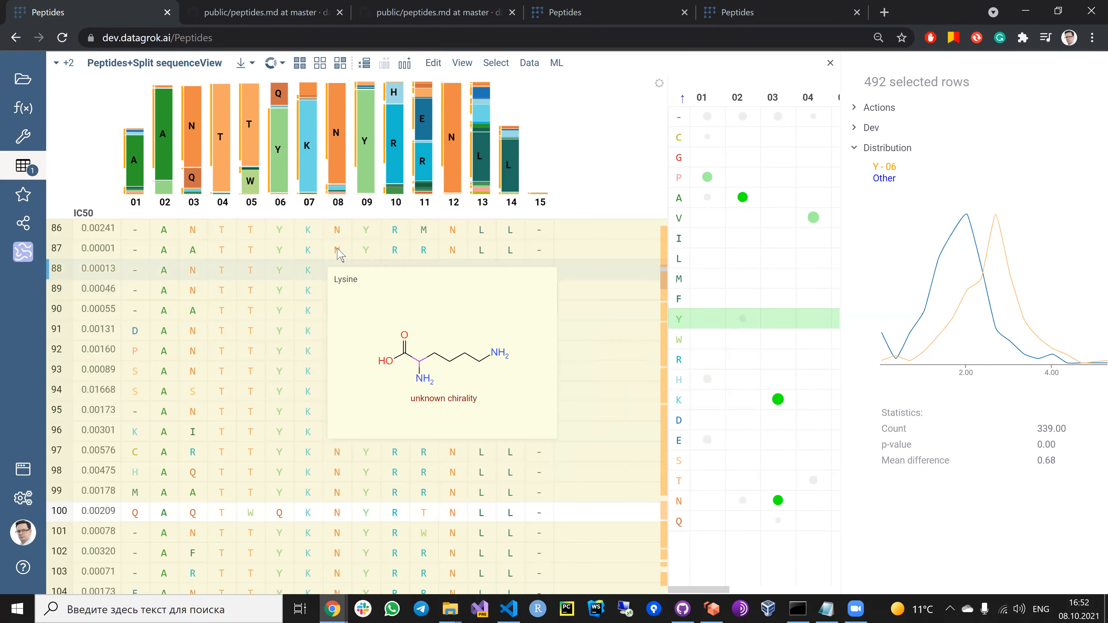
{"action": "mouse_move", "coordinate": [434, 295]}
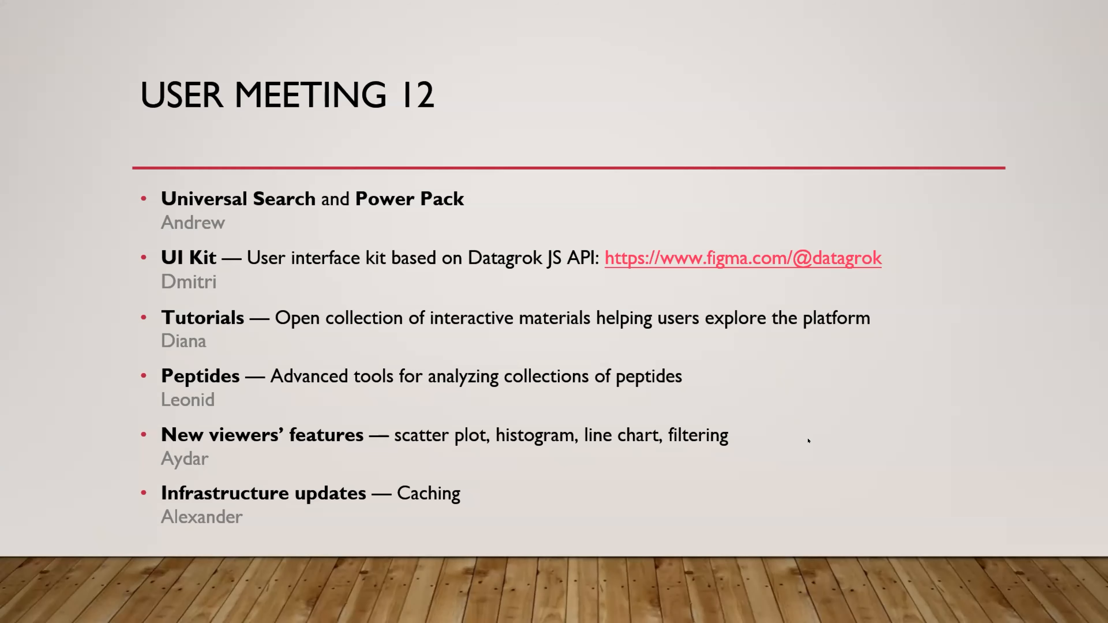
{"action": "left_click", "coordinate": [638, 436]}
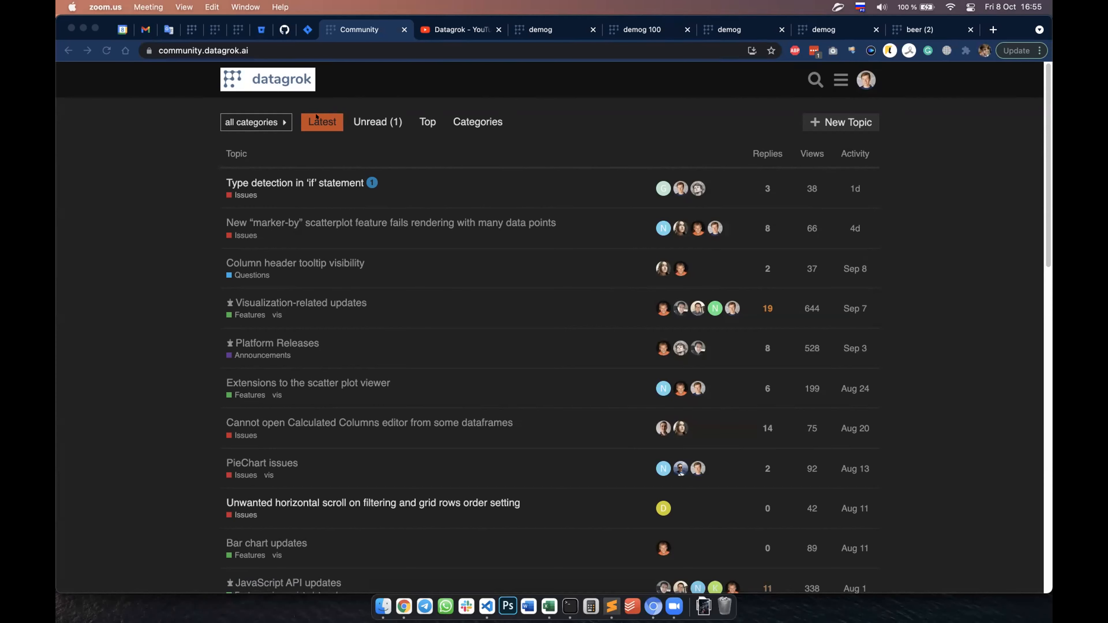
Step: Switch to the first demog tab, zoom in on the scatter plot, narrow its WEIGHT range to about 98–145, and reset the view
{"action": "left_click", "coordinate": [532, 30]}
{"action": "left_click", "coordinate": [532, 30]}
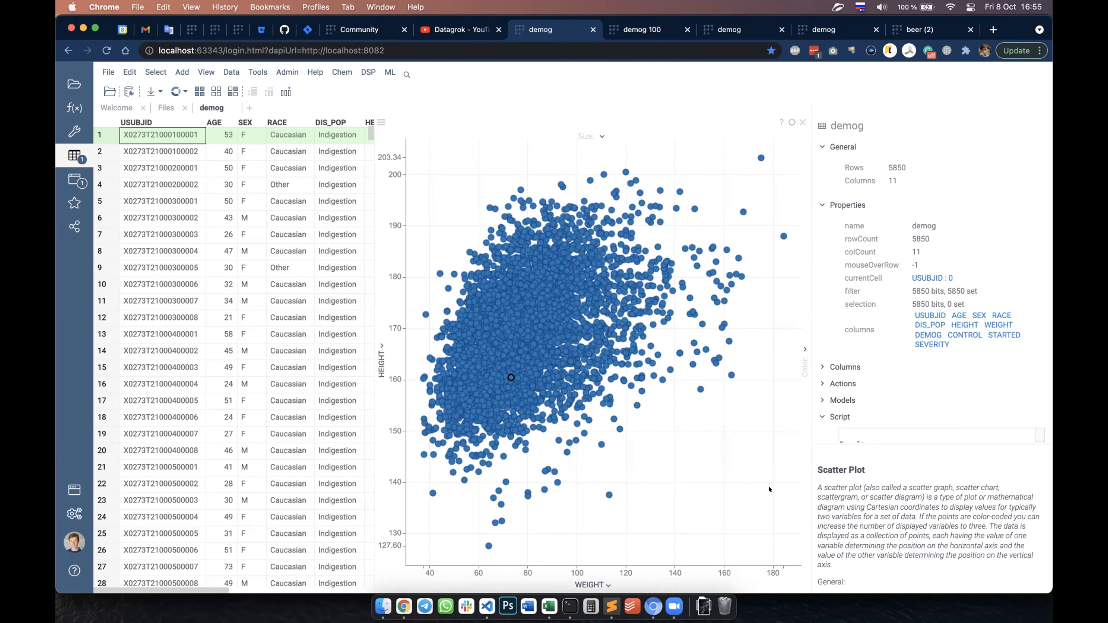
{"action": "scroll", "coordinate": [667, 423], "scroll_direction": "up", "scroll_amount": 5}
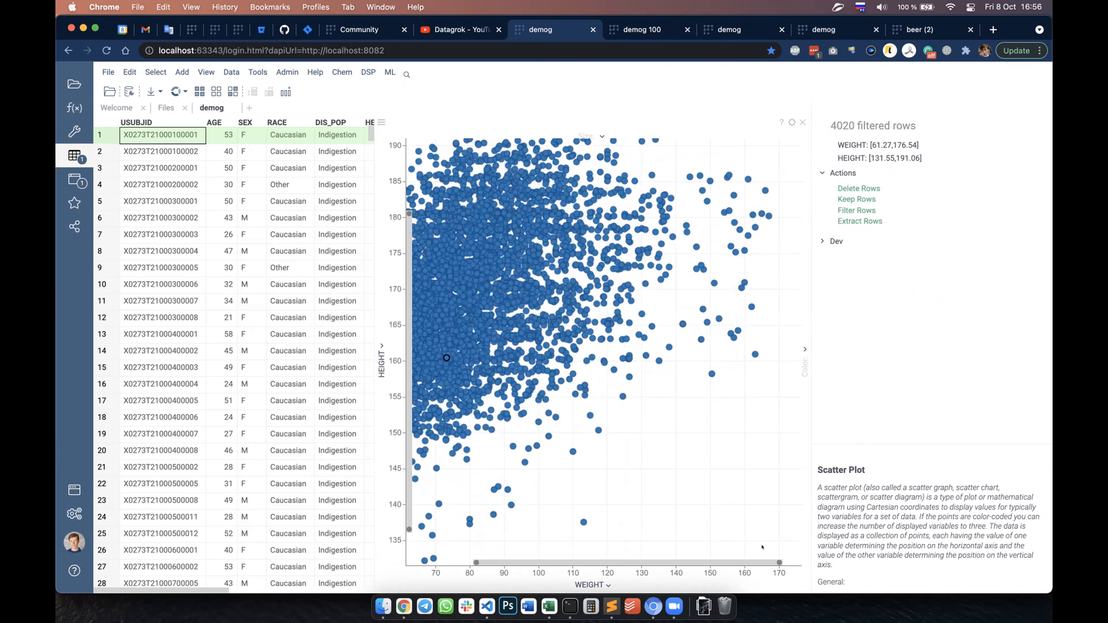
{"action": "left_click_drag", "start_coordinate": [772, 556], "coordinate": [658, 555]}
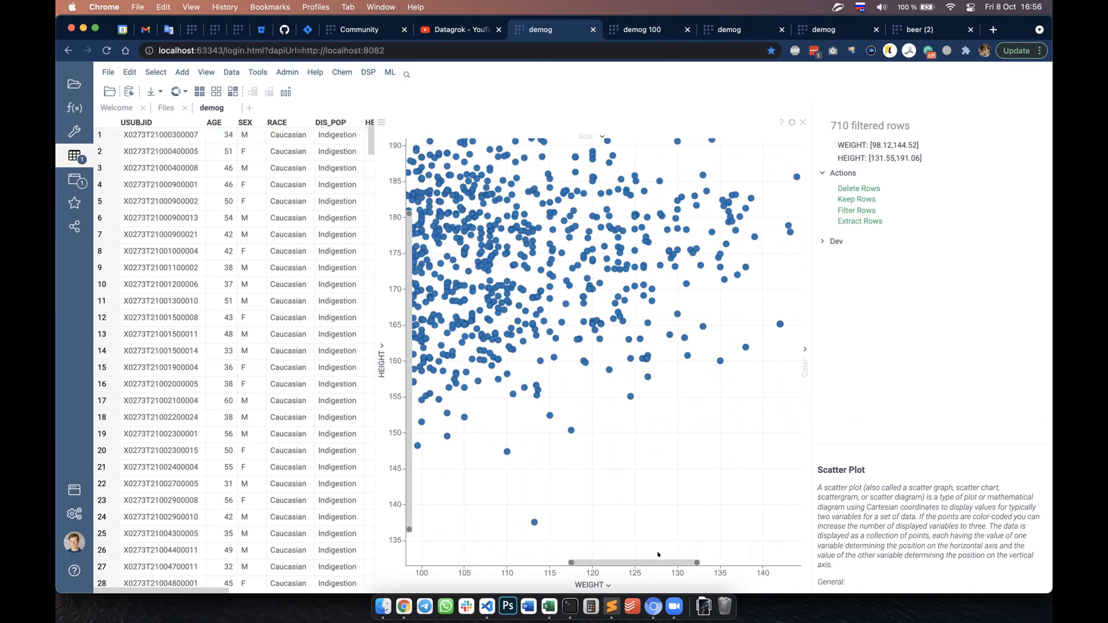
{"action": "double_click", "coordinate": [657, 394]}
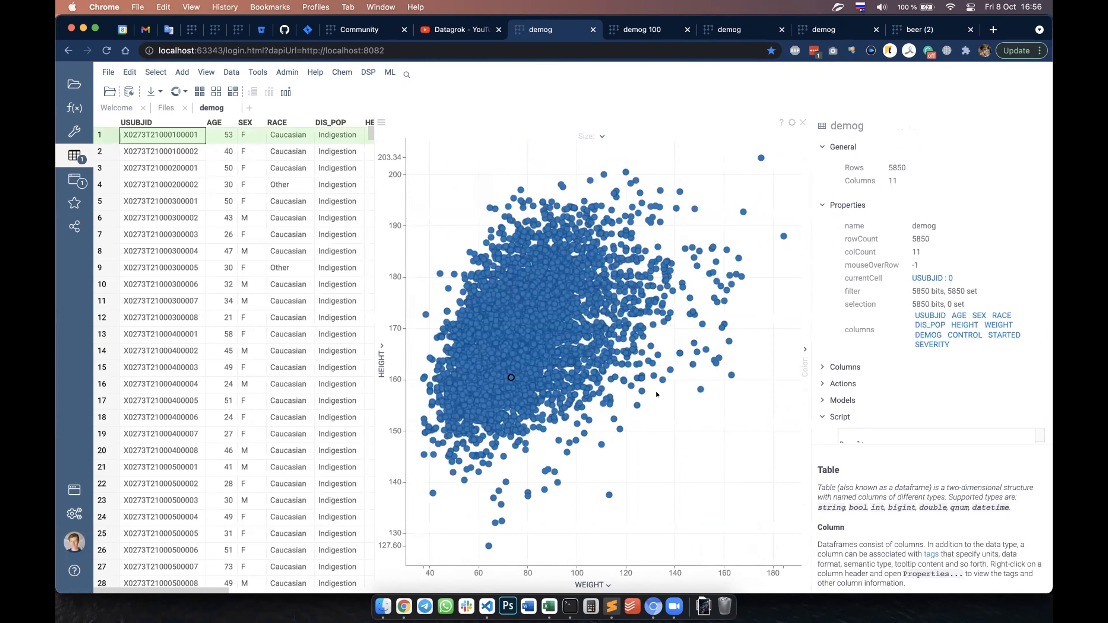
Step: Zoom in on the HEIGHT by WEIGHT scatter plot and reset its view, repeating the cycle twice
{"action": "scroll", "coordinate": [667, 430], "scroll_direction": "up", "scroll_amount": 3}
{"action": "double_click", "coordinate": [667, 430]}
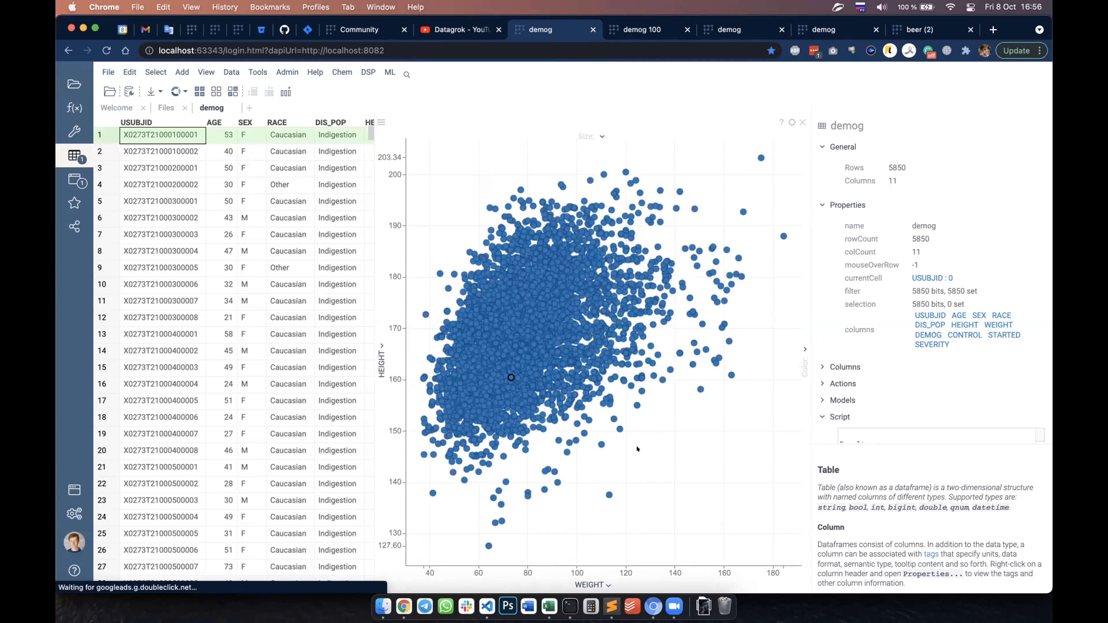
{"action": "scroll", "coordinate": [637, 449], "scroll_direction": "up", "scroll_amount": 5}
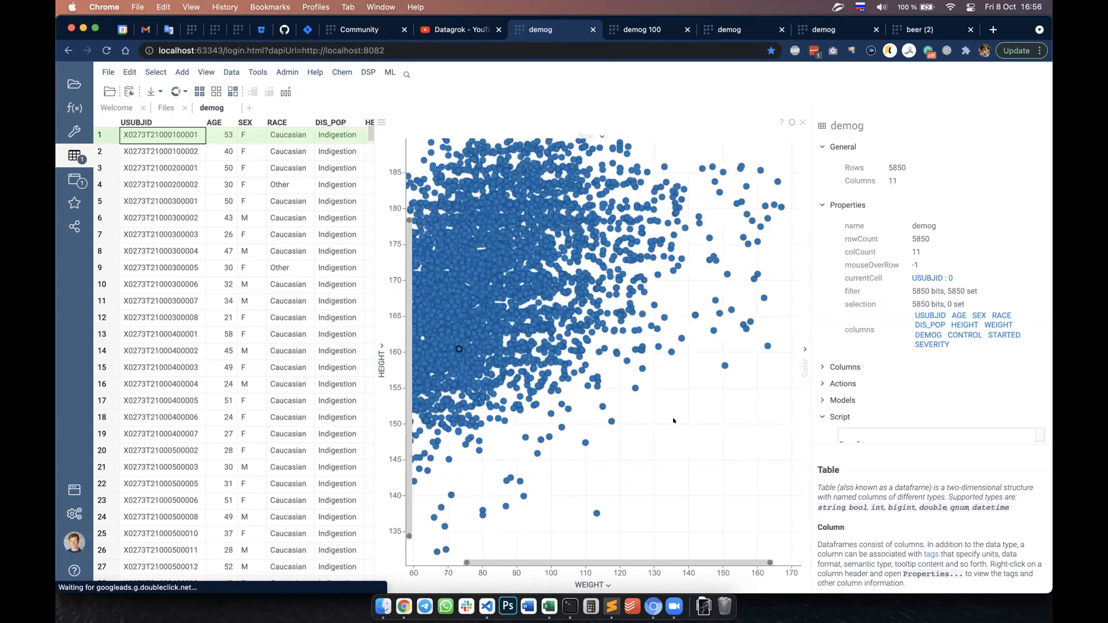
{"action": "double_click", "coordinate": [673, 420]}
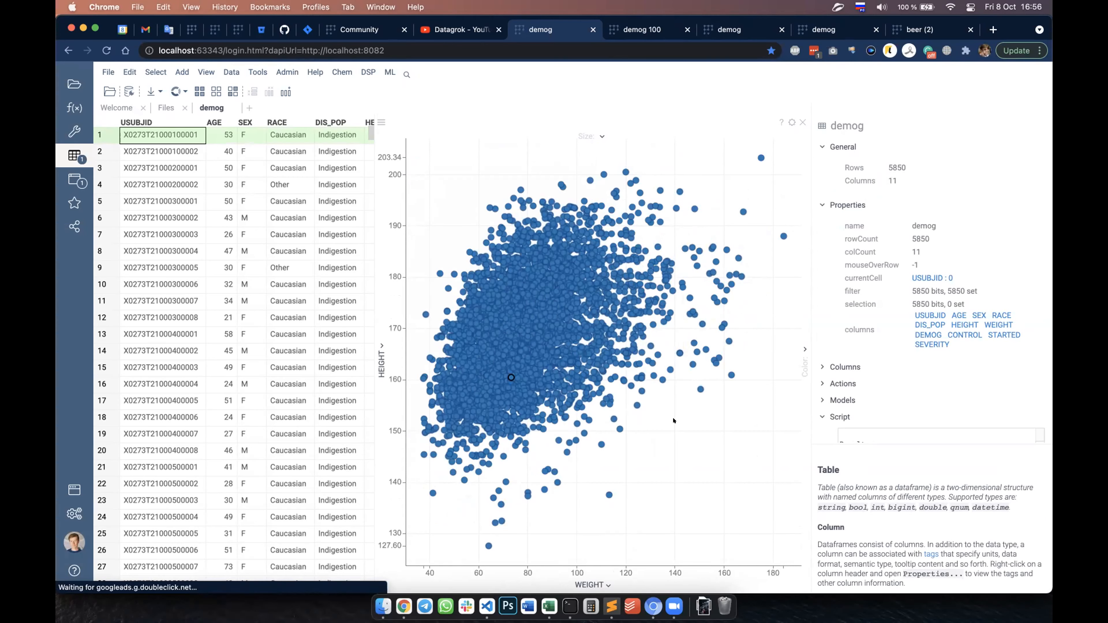
Step: Zoom in on the scatter plot, narrow its WEIGHT range to about 77–97, restore the full WEIGHT range, and reset the view
{"action": "scroll", "coordinate": [637, 393], "scroll_direction": "up", "scroll_amount": 5}
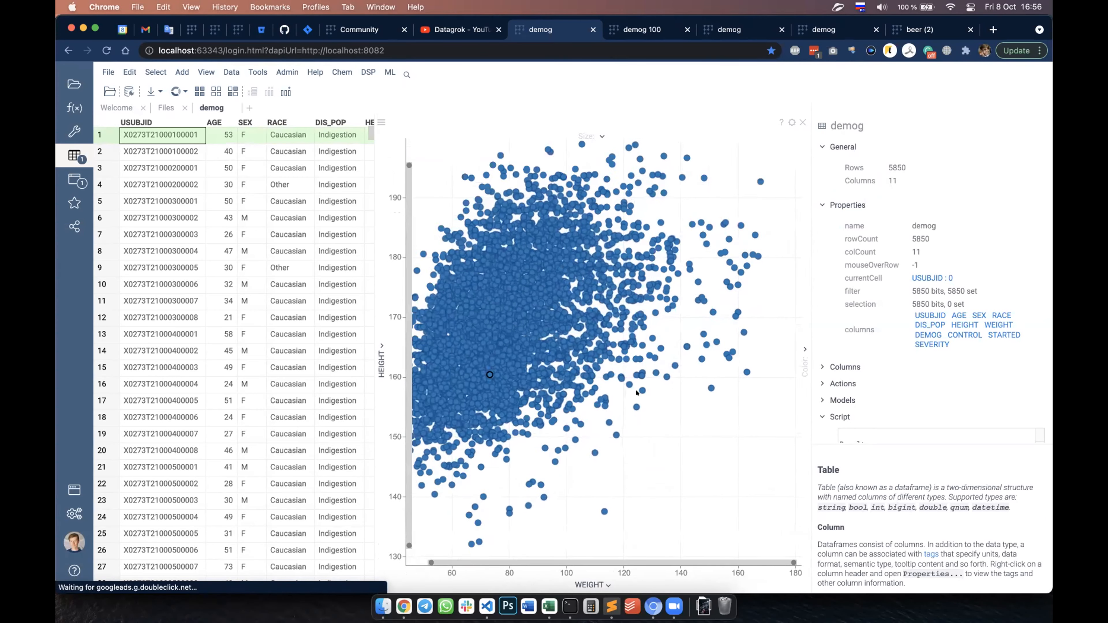
{"action": "scroll", "coordinate": [636, 393], "scroll_direction": "up", "scroll_amount": 3}
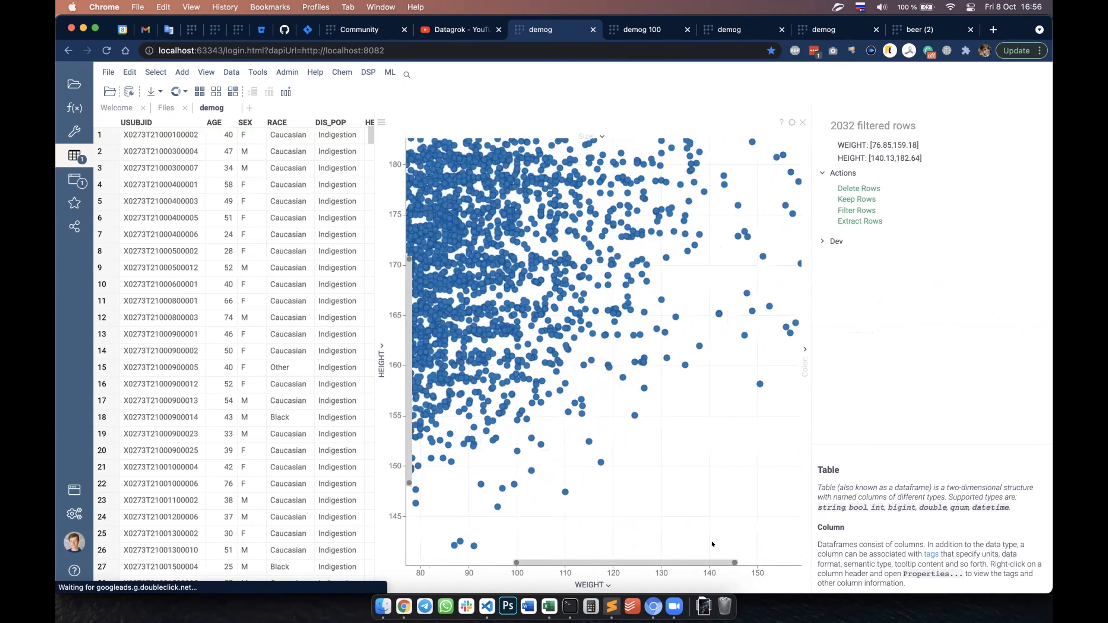
{"action": "left_click_drag", "start_coordinate": [734, 563], "coordinate": [570, 573]}
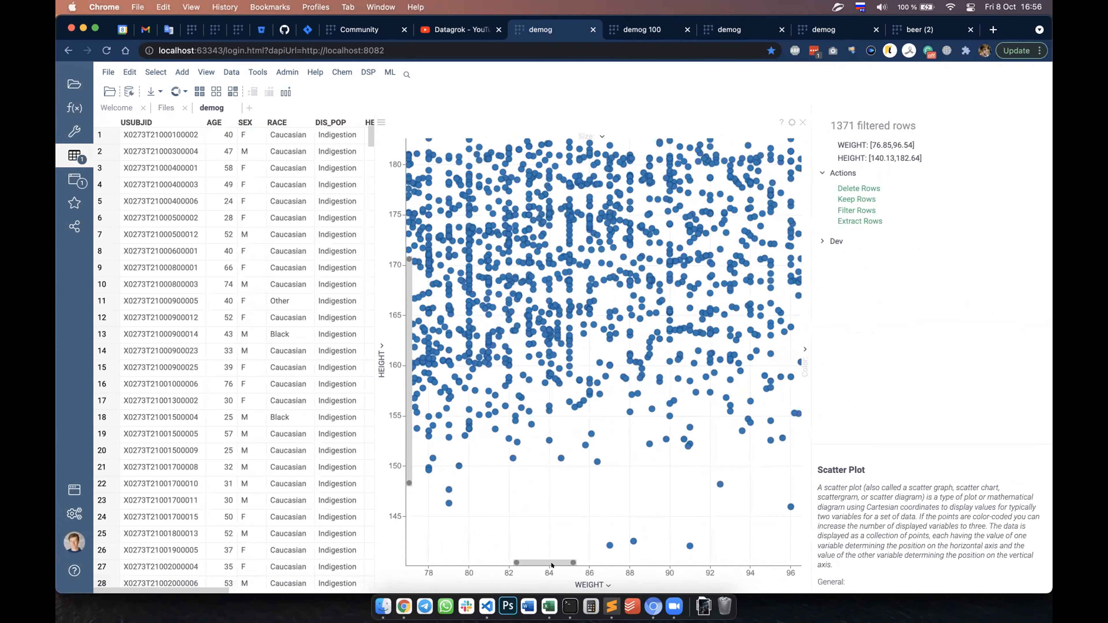
{"action": "double_click", "coordinate": [545, 562]}
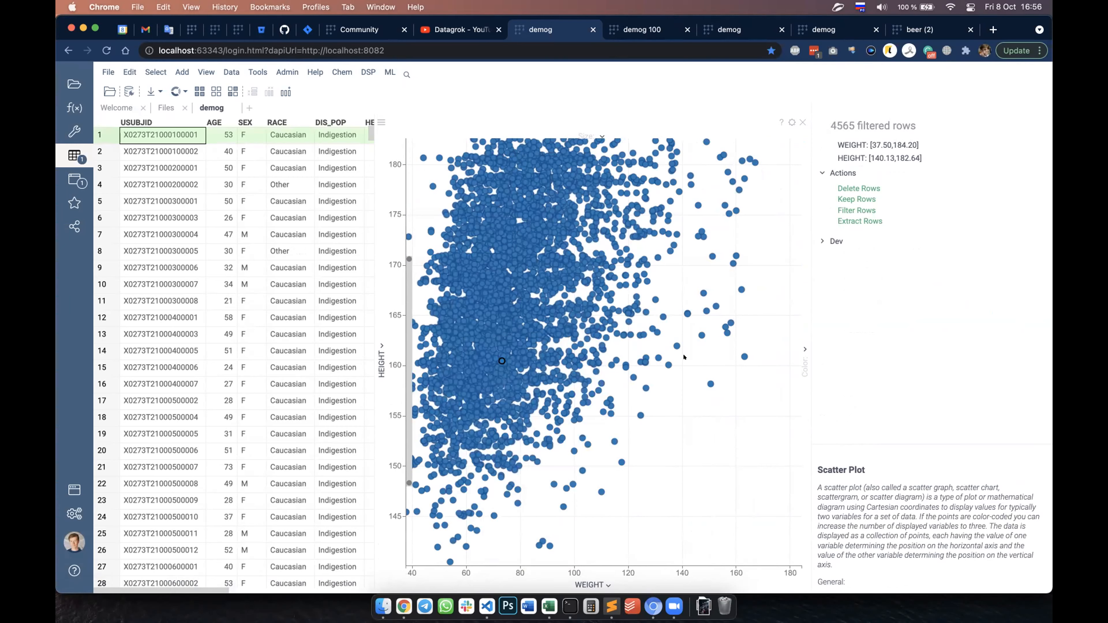
{"action": "double_click", "coordinate": [683, 442]}
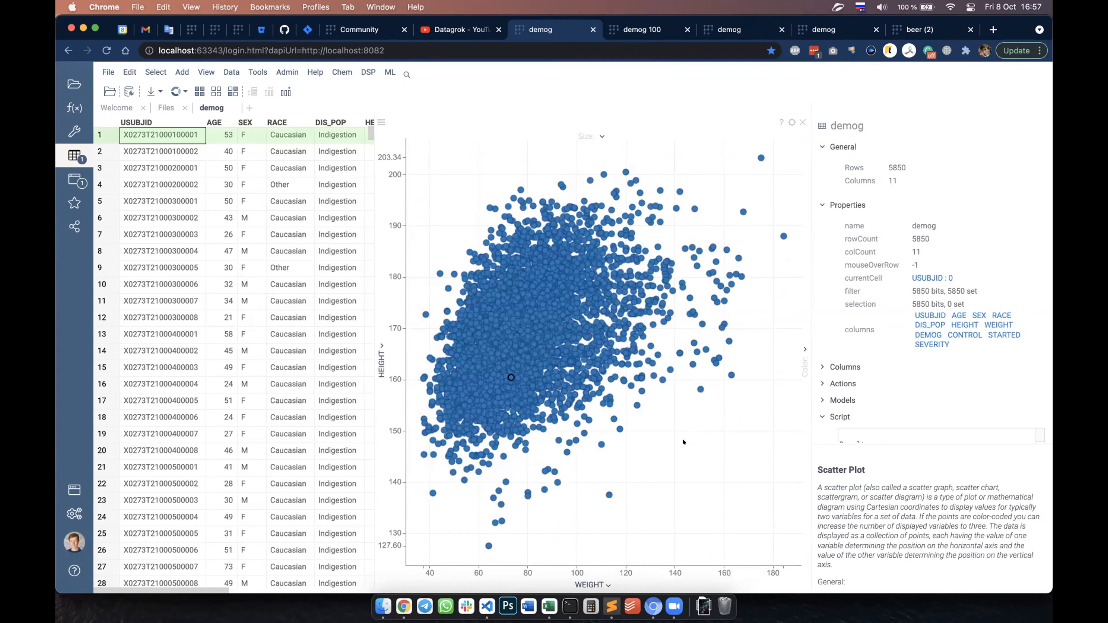
Step: Lasso-select the central points, add a second lasso around WEIGHT 125–155, and add a rectangular selection spanning about WEIGHT 71–110, HEIGHT 176–186
{"action": "mouse_move", "coordinate": [533, 316]}
{"action": "mouse_move", "coordinate": [525, 298]}
{"action": "left_mouse_down"}
{"action": "mouse_move", "coordinate": [585, 336]}
{"action": "mouse_move", "coordinate": [587, 352]}
{"action": "mouse_move", "coordinate": [473, 378]}
{"action": "mouse_move", "coordinate": [503, 307]}
{"action": "left_mouse_up"}
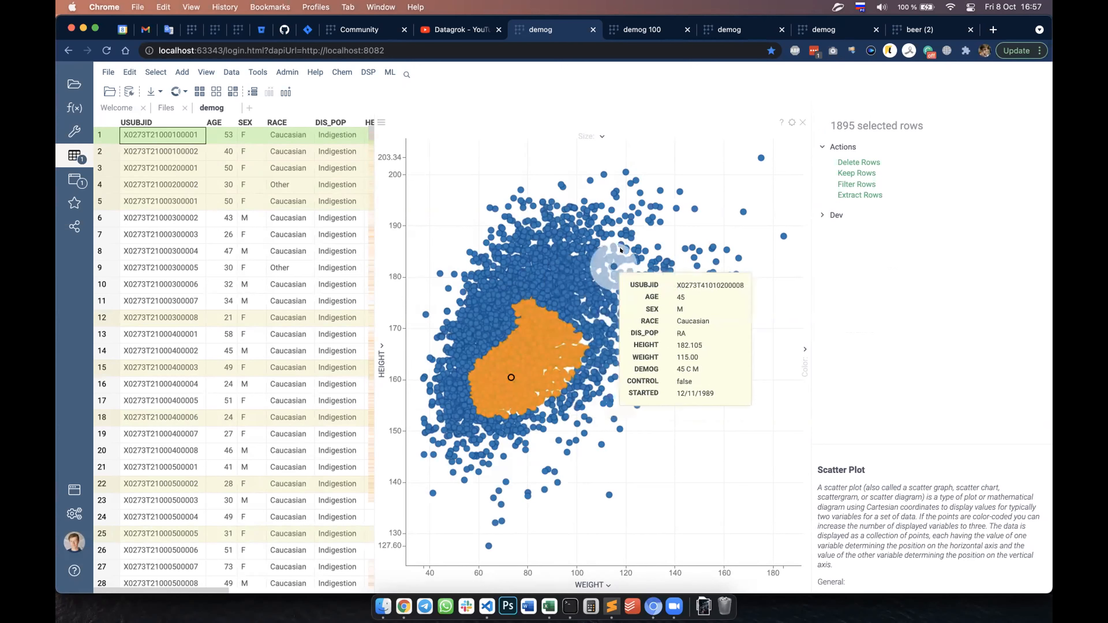
{"action": "mouse_move", "coordinate": [639, 238]}
{"action": "left_mouse_down"}
{"action": "mouse_move", "coordinate": [676, 245]}
{"action": "mouse_move", "coordinate": [638, 395]}
{"action": "left_mouse_up"}
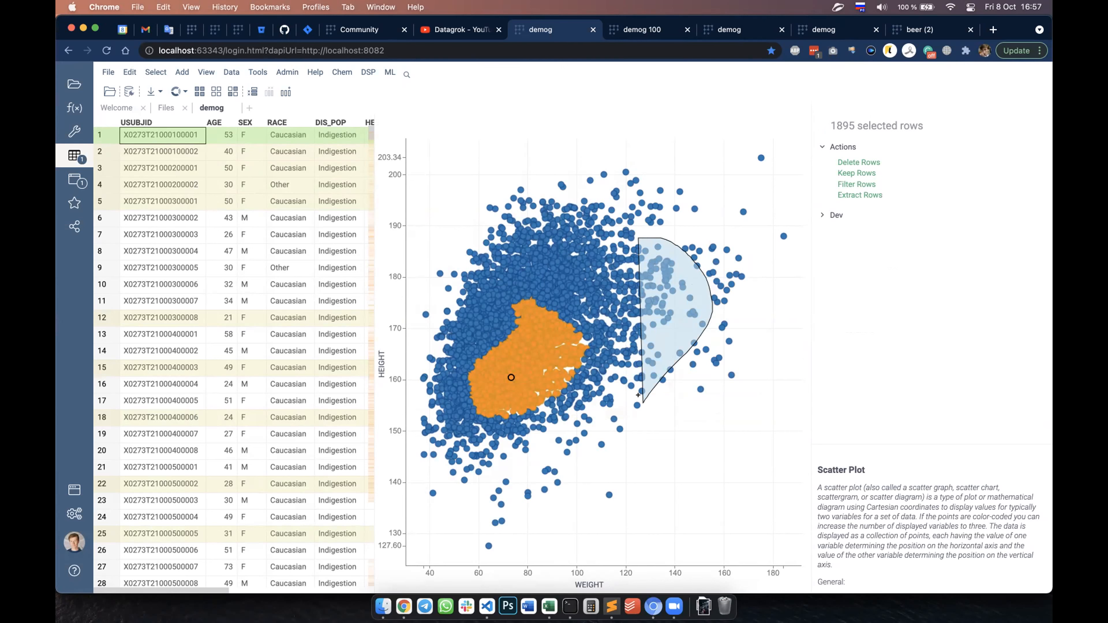
{"action": "left_click_drag", "start_coordinate": [638, 395], "coordinate": [638, 403]}
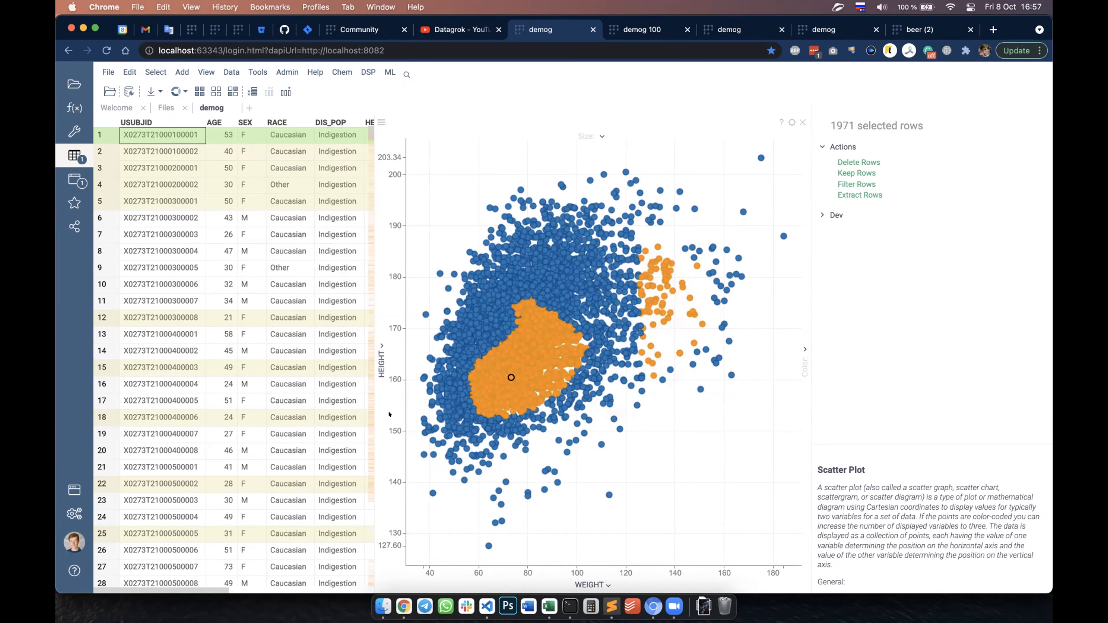
{"action": "mouse_move", "coordinate": [572, 290]}
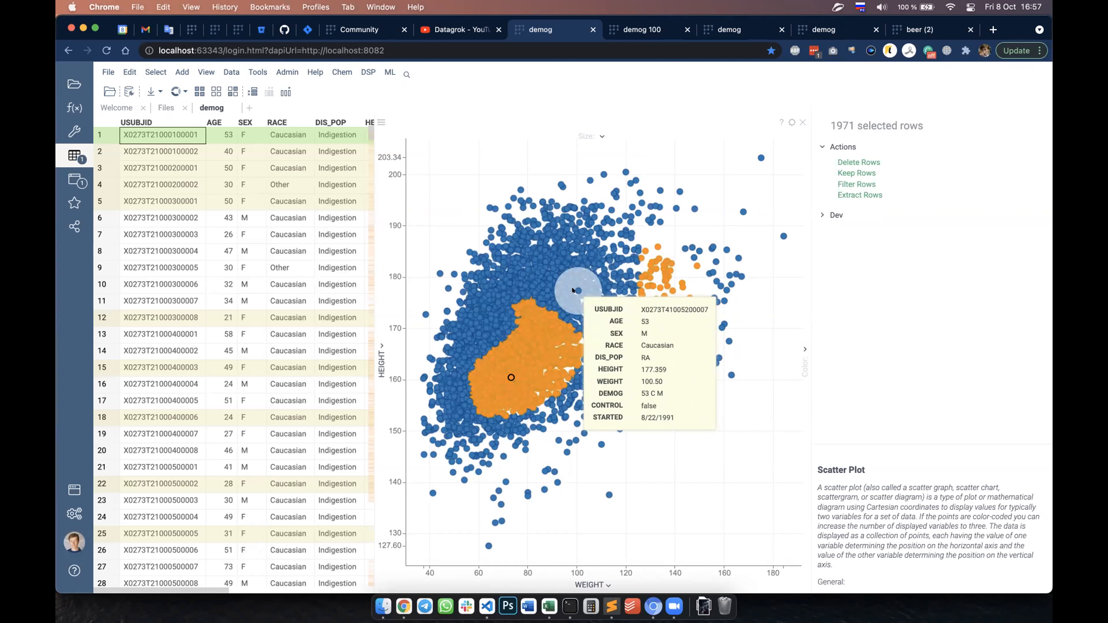
{"action": "left_click_drag", "start_coordinate": [506, 246], "coordinate": [593, 297]}
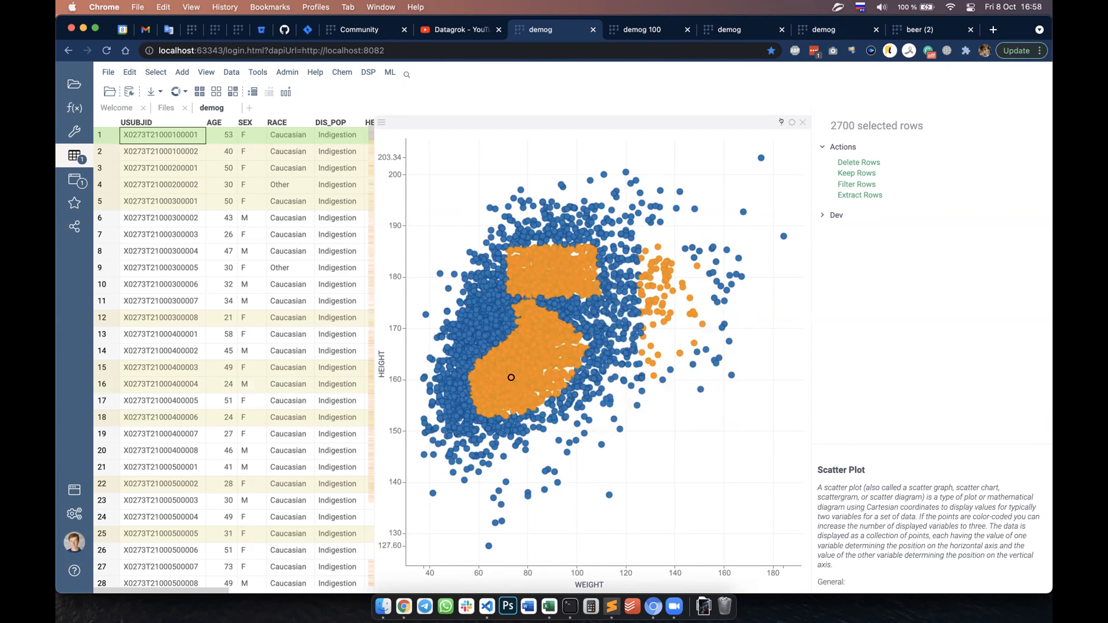
Step: Enable the Lasso Tool option in the scatter plot's properties and clear the row selection
{"action": "left_click", "coordinate": [790, 123]}
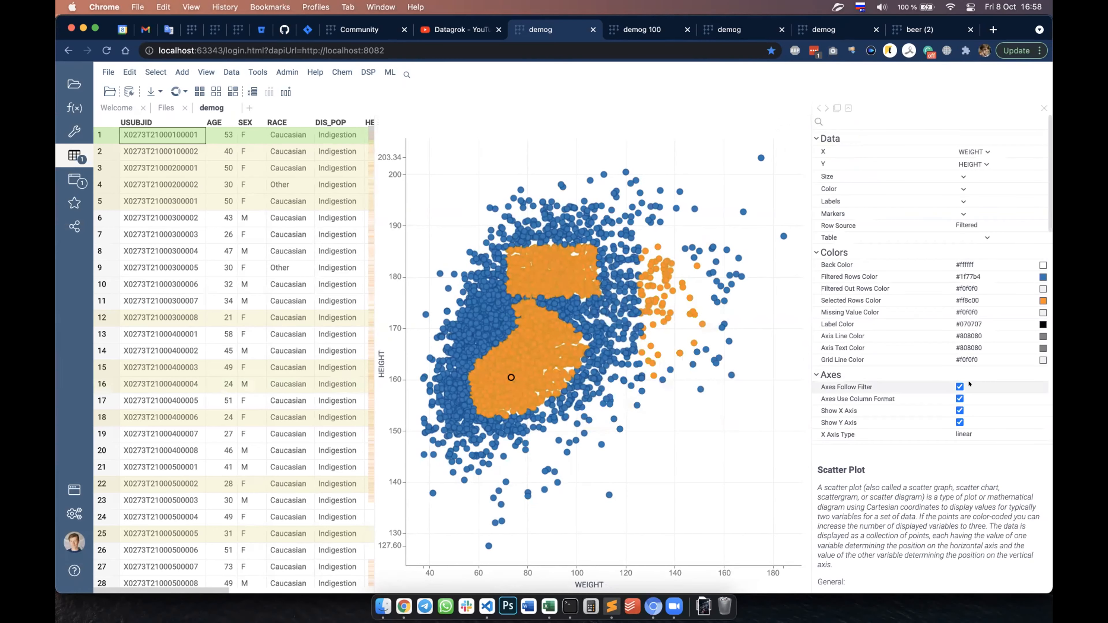
{"action": "scroll", "coordinate": [969, 382], "scroll_direction": "down", "scroll_amount": 3}
{"action": "scroll", "coordinate": [968, 382], "scroll_direction": "down", "scroll_amount": 12}
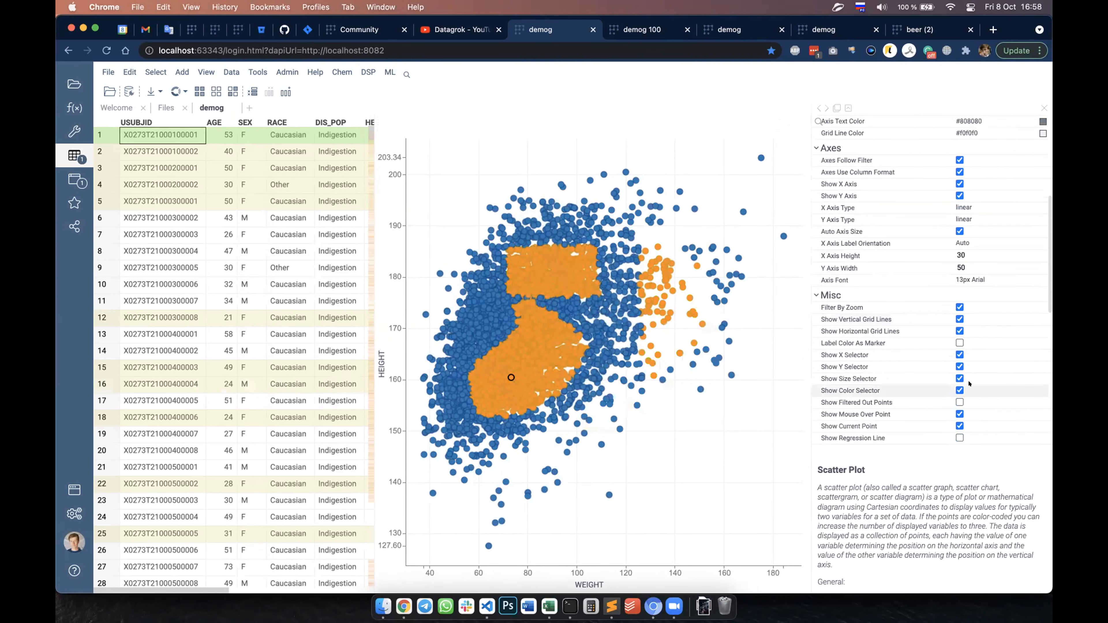
{"action": "left_click", "coordinate": [960, 361]}
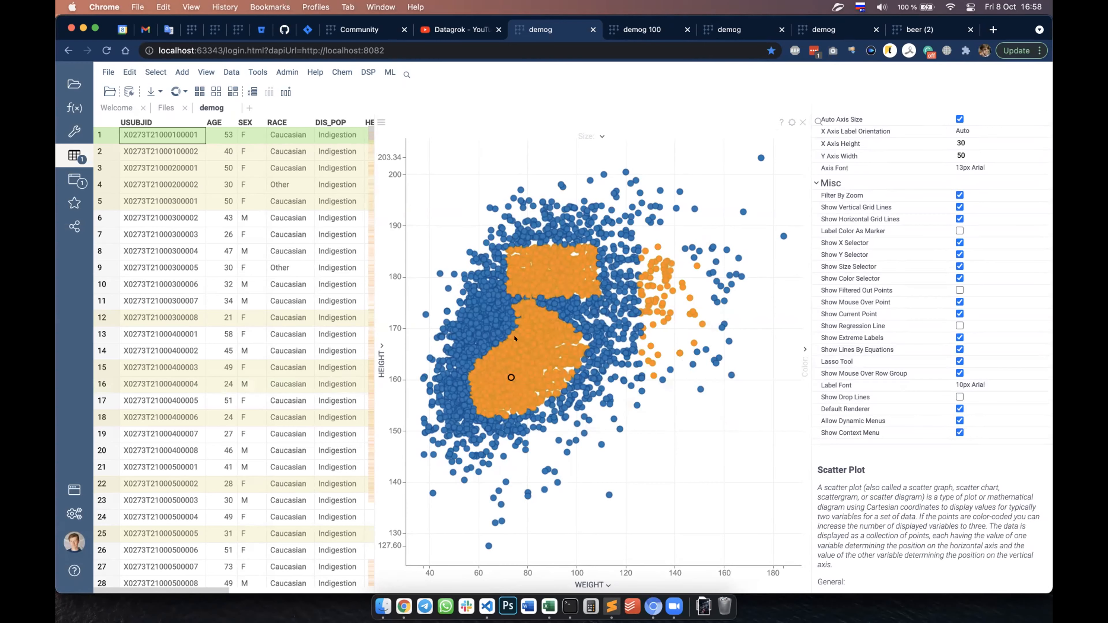
{"action": "key", "text": "Escape"}
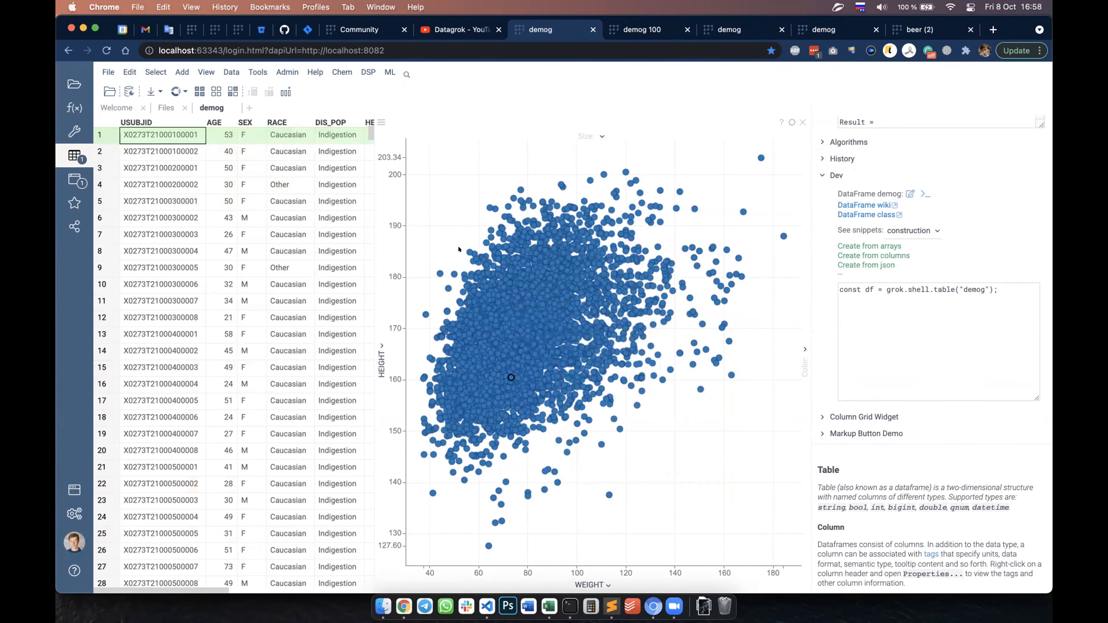
Step: Change the scatter plot's marker shape to Diamond
{"action": "right_click", "coordinate": [438, 213]}
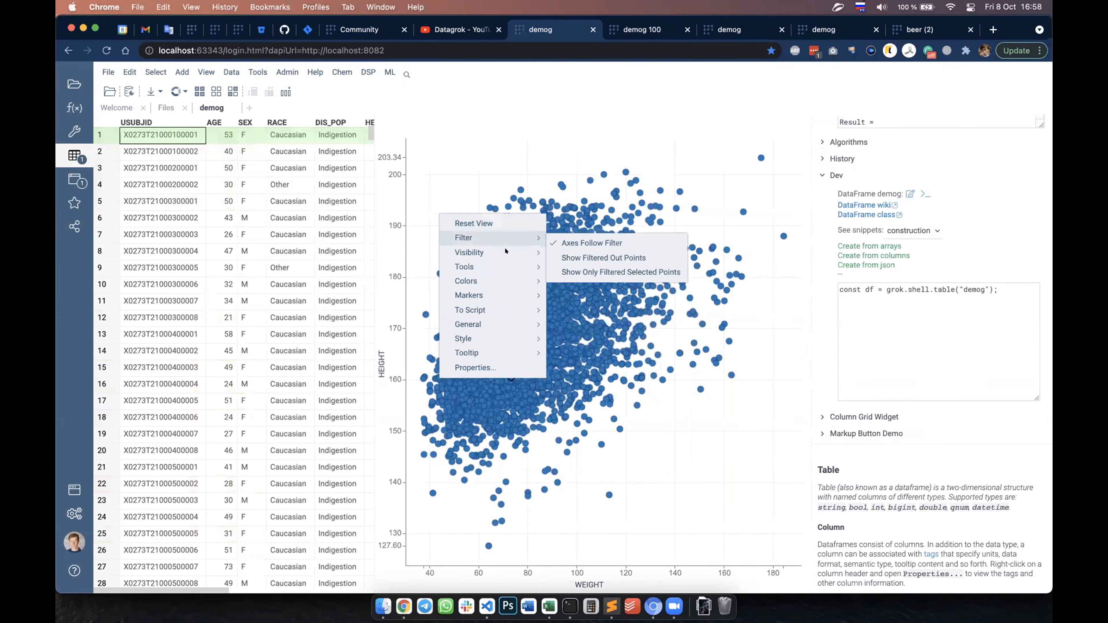
{"action": "mouse_move", "coordinate": [522, 290]}
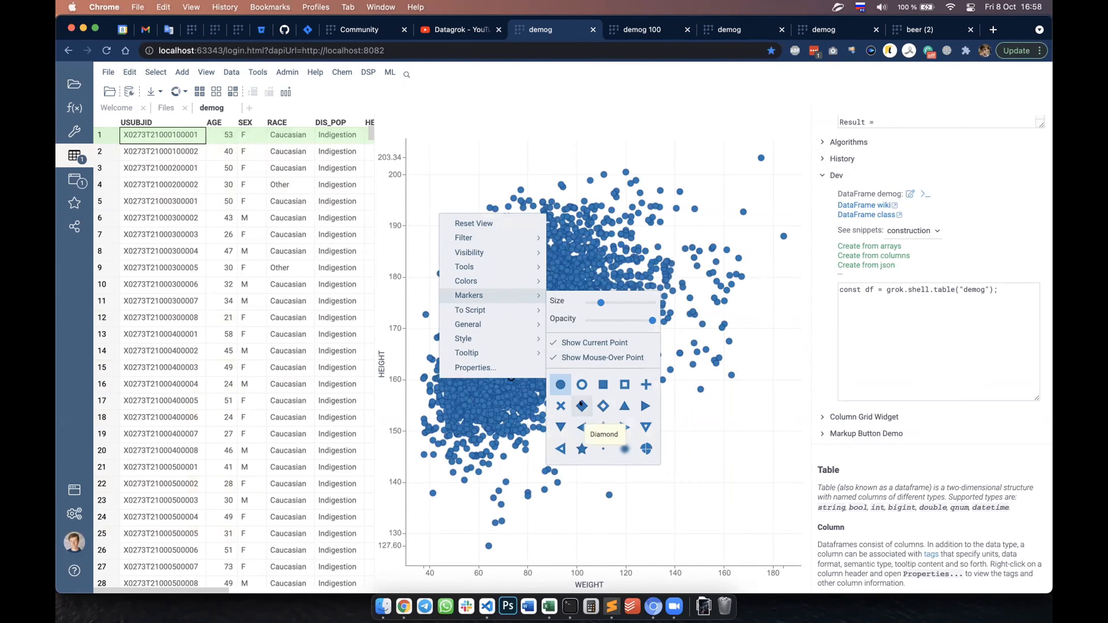
{"action": "left_click", "coordinate": [581, 405]}
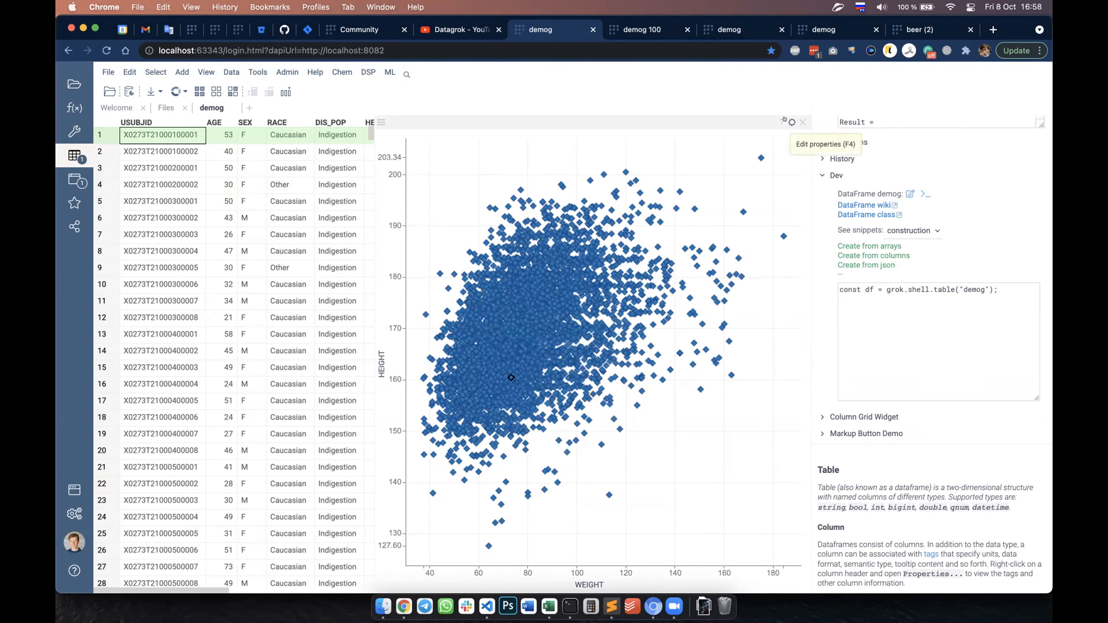
Step: Set the scatter plot's marker type to triangle top, border width to 3, minimum size to 19 and default size to 32
{"action": "left_click", "coordinate": [792, 122]}
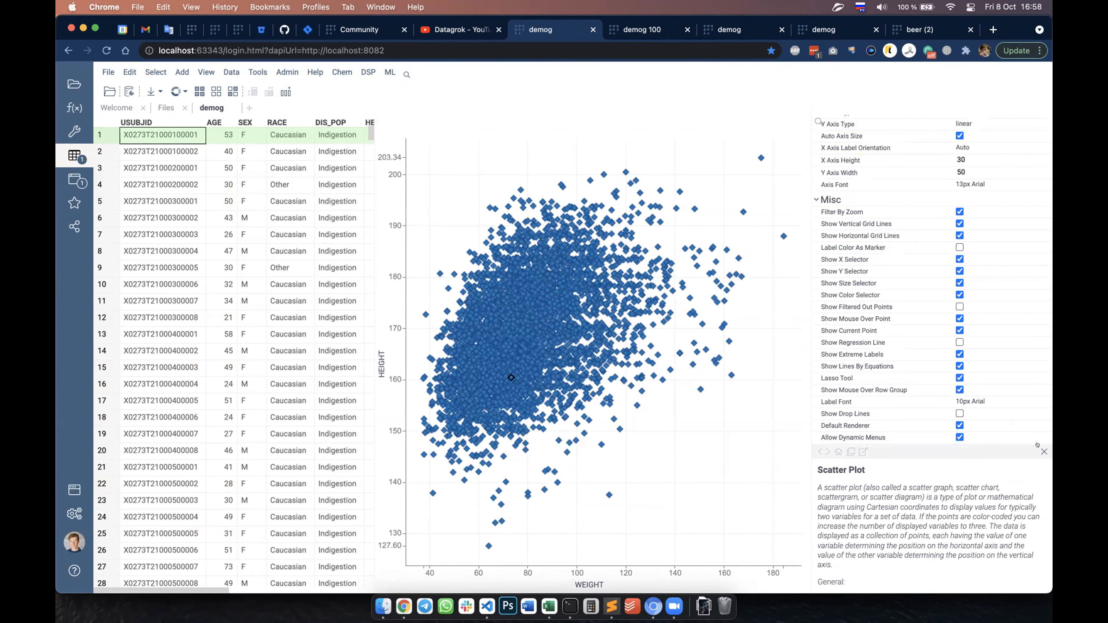
{"action": "scroll", "coordinate": [962, 454], "scroll_direction": "down", "scroll_amount": 10}
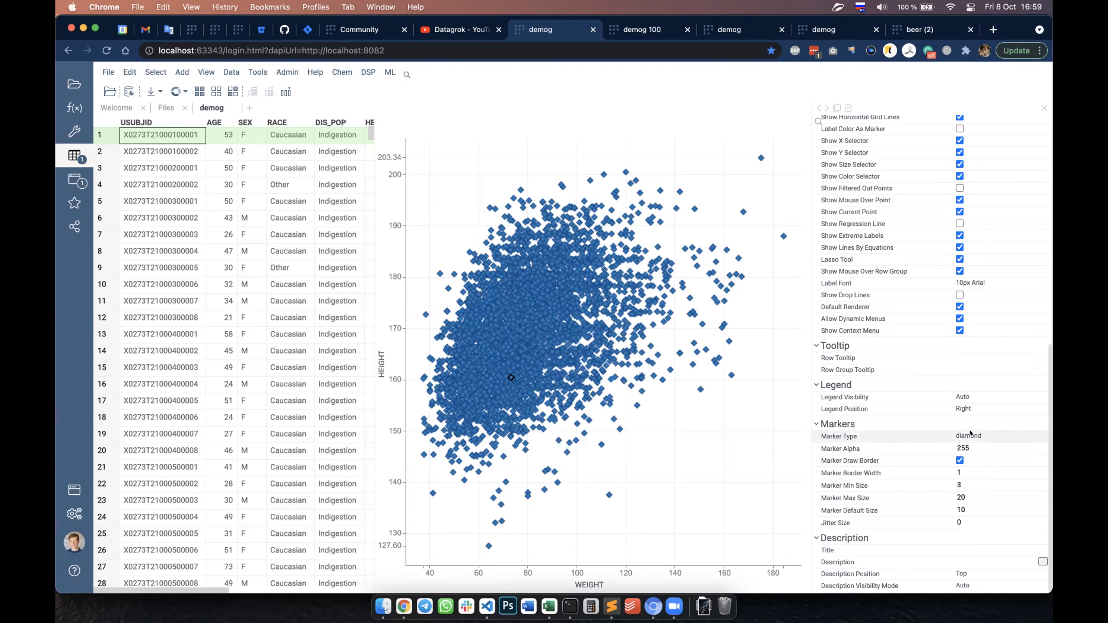
{"action": "left_click", "coordinate": [970, 433]}
{"action": "key", "text": "Down"}
{"action": "key", "text": "Down"}
{"action": "key", "text": "Return"}
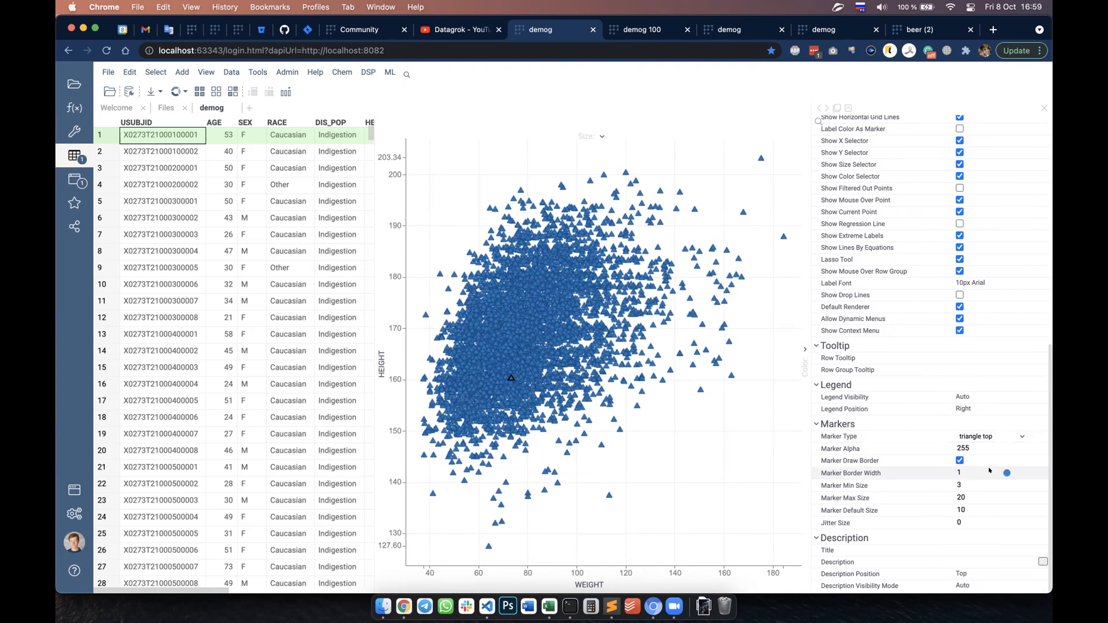
{"action": "left_click_drag", "start_coordinate": [1006, 472], "coordinate": [1019, 473]}
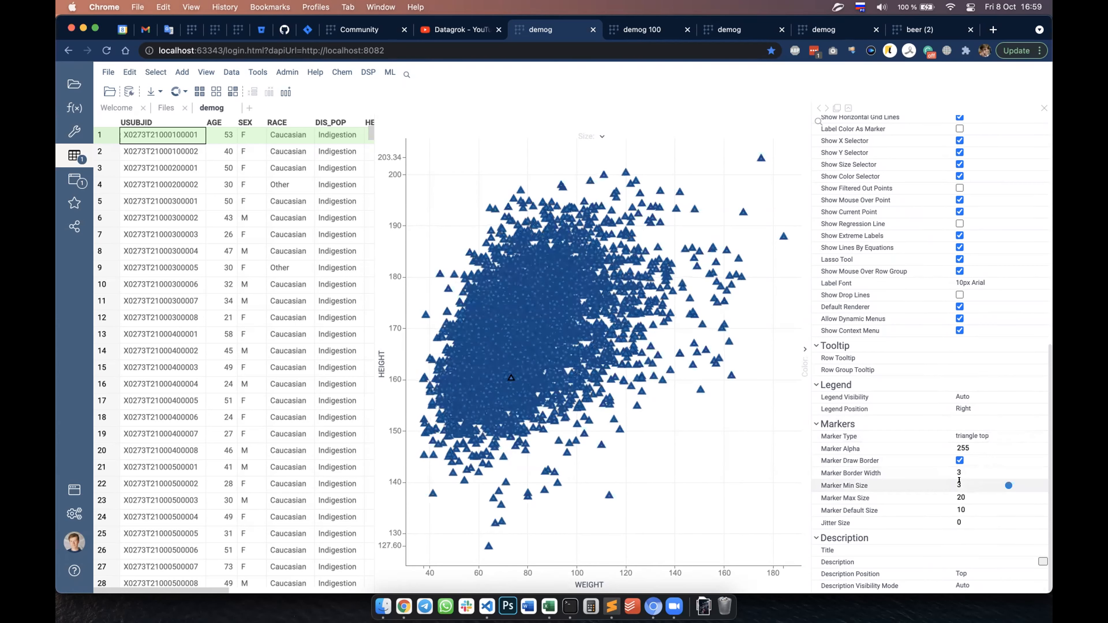
{"action": "mouse_move", "coordinate": [1002, 483]}
{"action": "left_mouse_down"}
{"action": "mouse_move", "coordinate": [1021, 485]}
{"action": "mouse_move", "coordinate": [1021, 509]}
{"action": "left_mouse_up"}
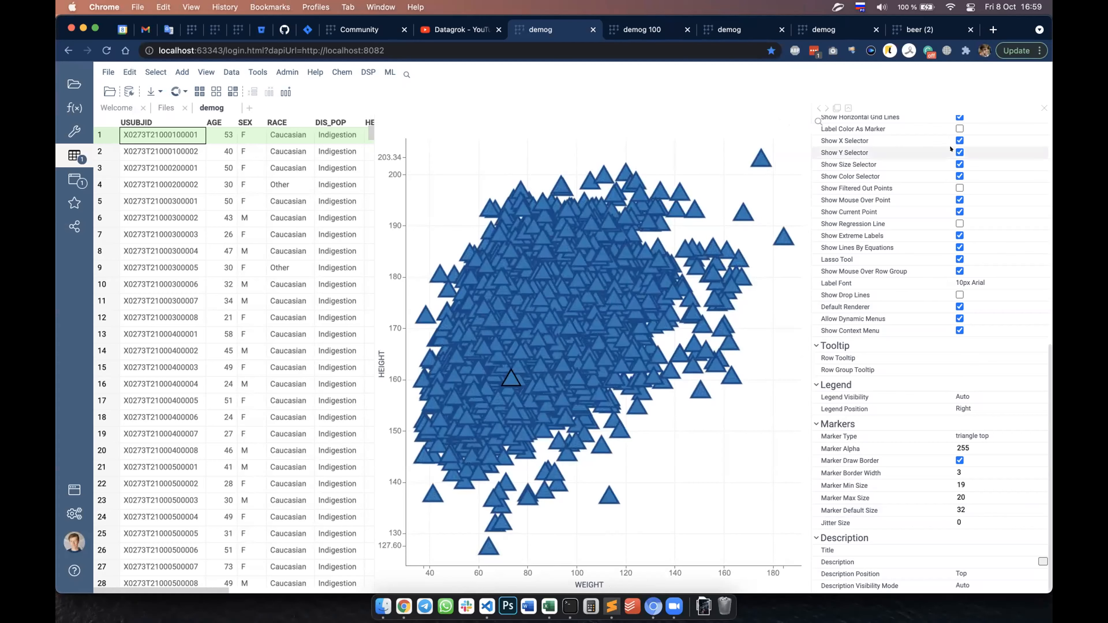
Step: Assign the RACE column to the scatter plot's markers so each category gets its own shape
{"action": "scroll", "coordinate": [950, 149], "scroll_direction": "up", "scroll_amount": 10}
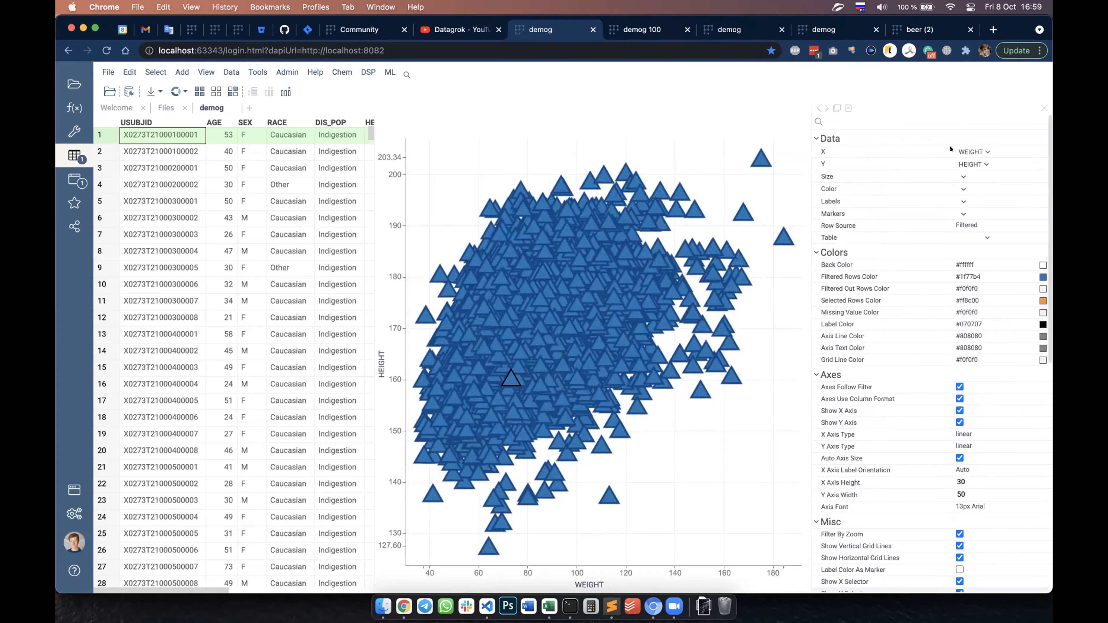
{"action": "left_click", "coordinate": [961, 187]}
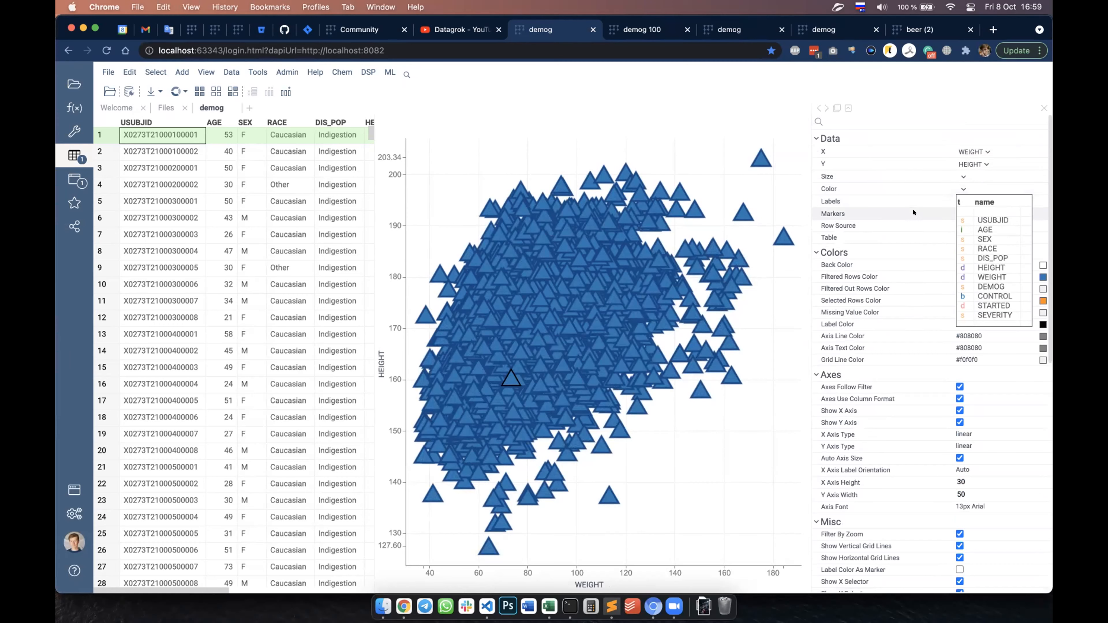
{"action": "left_click", "coordinate": [961, 213]}
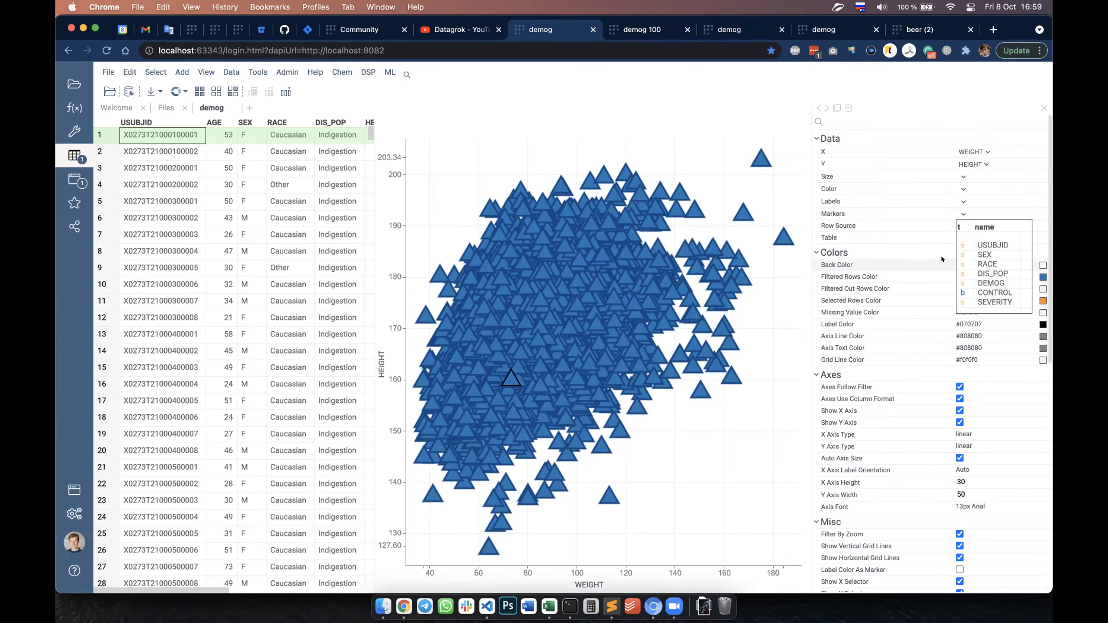
{"action": "left_click", "coordinate": [977, 262]}
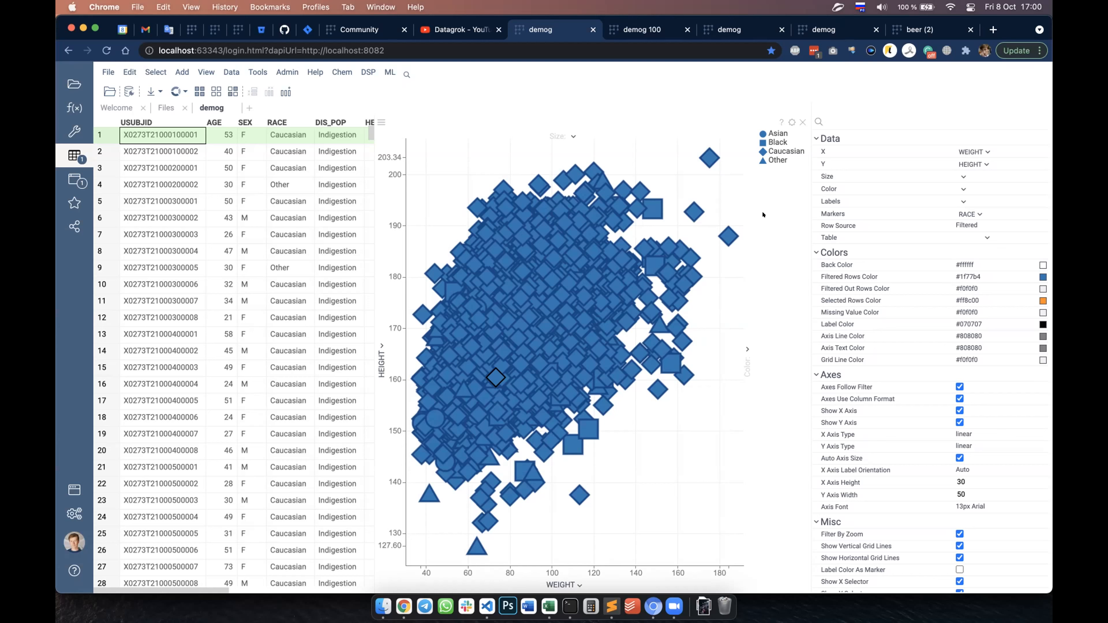
Step: Color the scatter plot's points by SEX, and switch the color column to RACE
{"action": "left_click", "coordinate": [962, 187]}
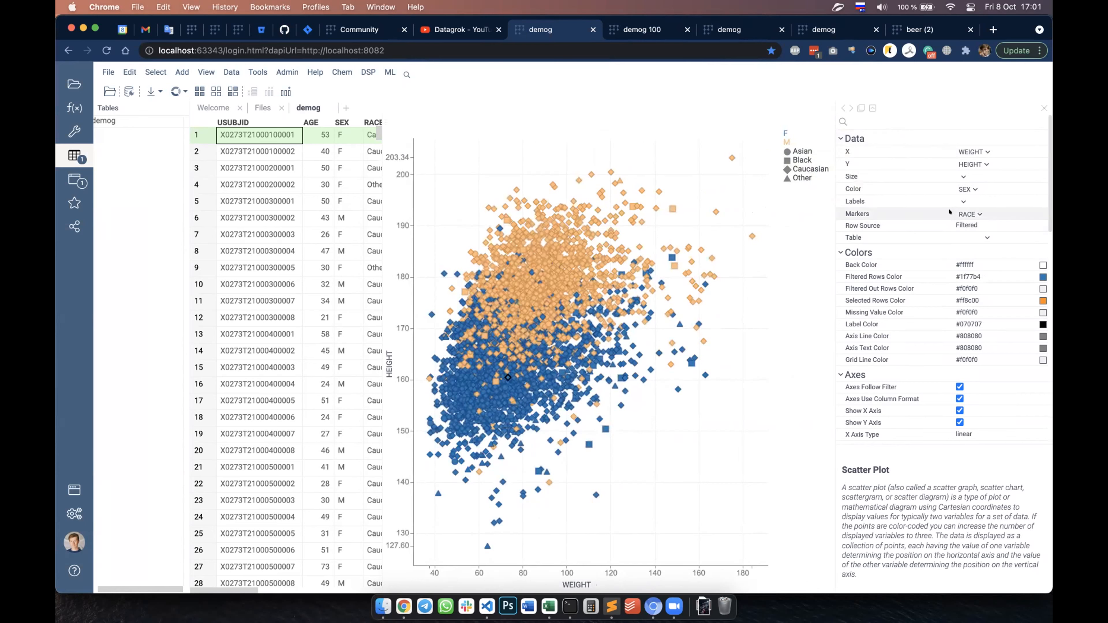
{"action": "left_click", "coordinate": [961, 188]}
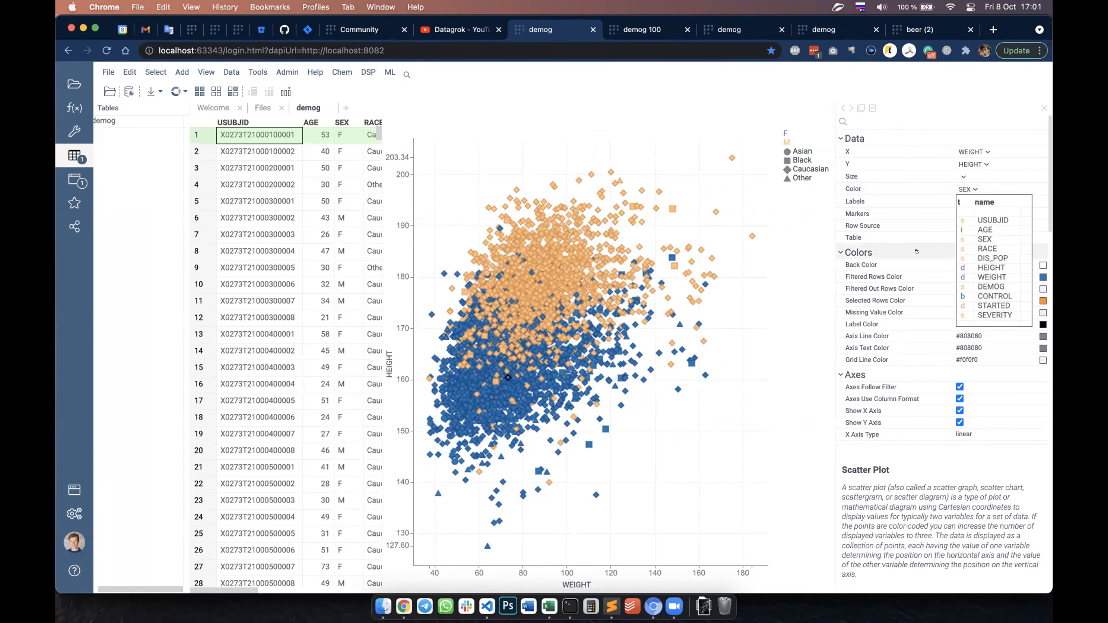
{"action": "left_click", "coordinate": [977, 248]}
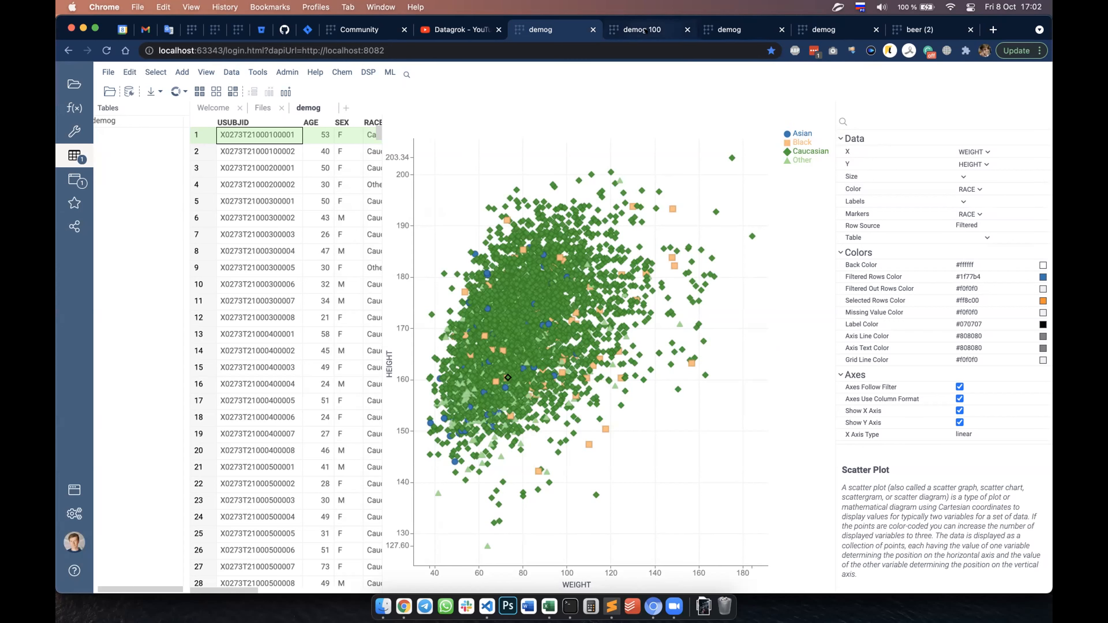
Step: Switch to the demog 100 browser tab, then pan and zoom in on its scatter plot with formula lines and bands
{"action": "left_click", "coordinate": [641, 30]}
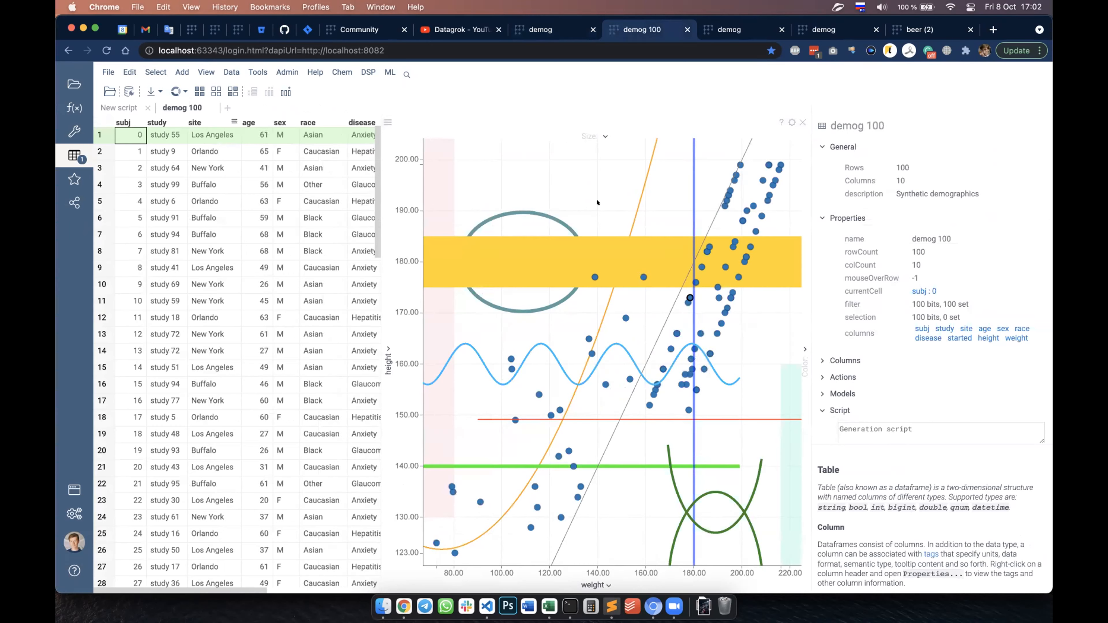
{"action": "mouse_move", "coordinate": [590, 299]}
{"action": "left_mouse_down"}
{"action": "mouse_move", "coordinate": [569, 319]}
{"action": "mouse_move", "coordinate": [611, 300]}
{"action": "left_mouse_up"}
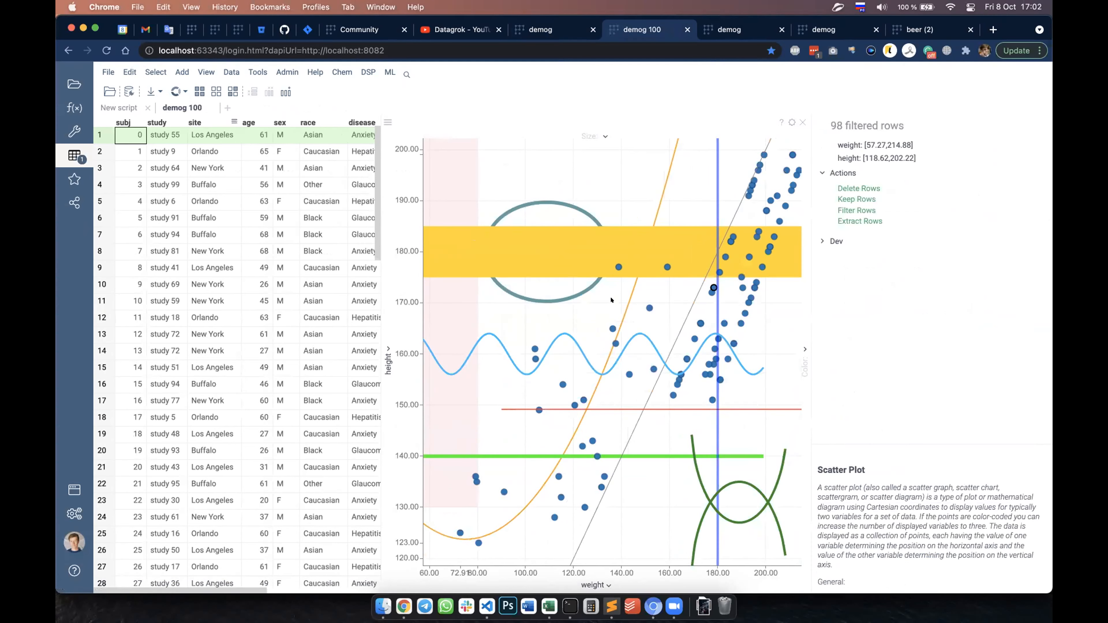
{"action": "scroll", "coordinate": [611, 300], "scroll_direction": "up", "scroll_amount": 5}
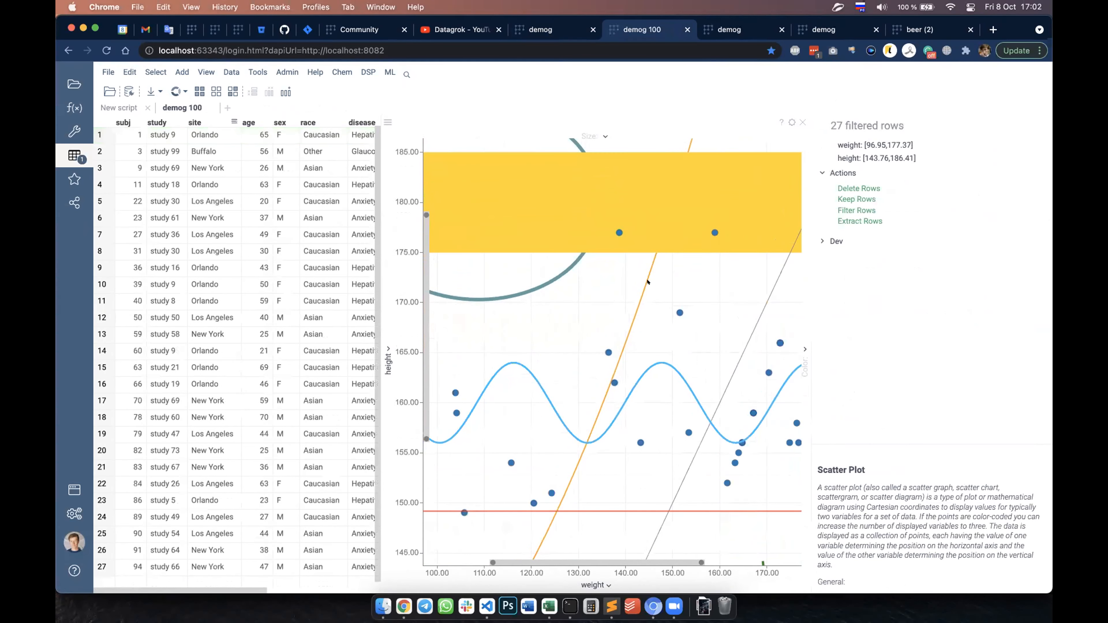
Step: Open the New script view and examine the shape definitions stored in the demog table's .shapes tag
{"action": "left_click_drag", "start_coordinate": [666, 268], "coordinate": [548, 282]}
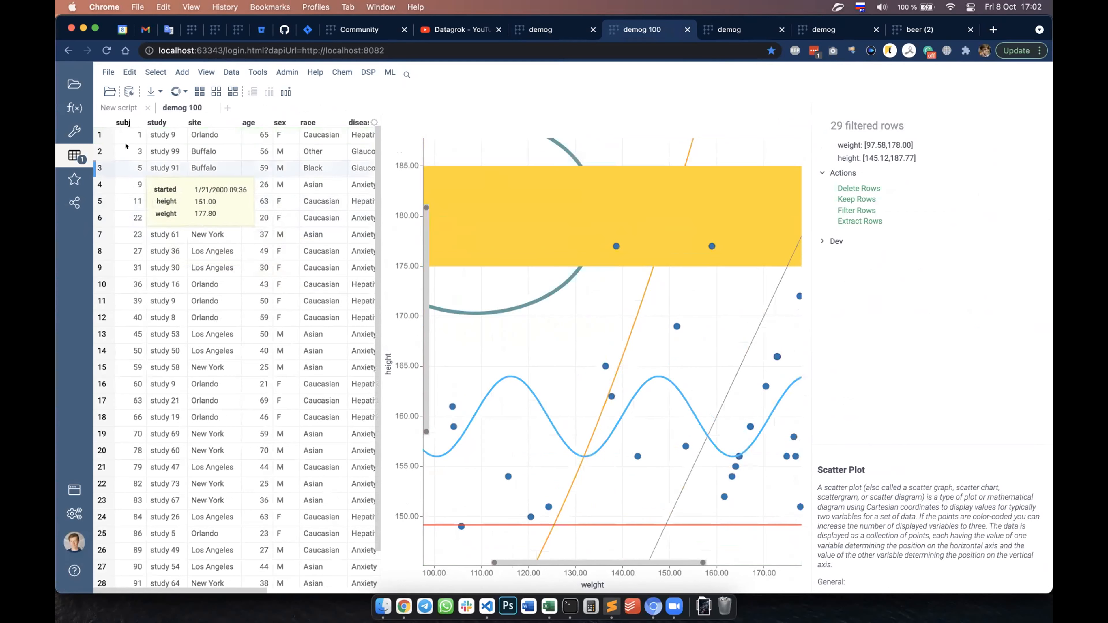
{"action": "left_click", "coordinate": [117, 107]}
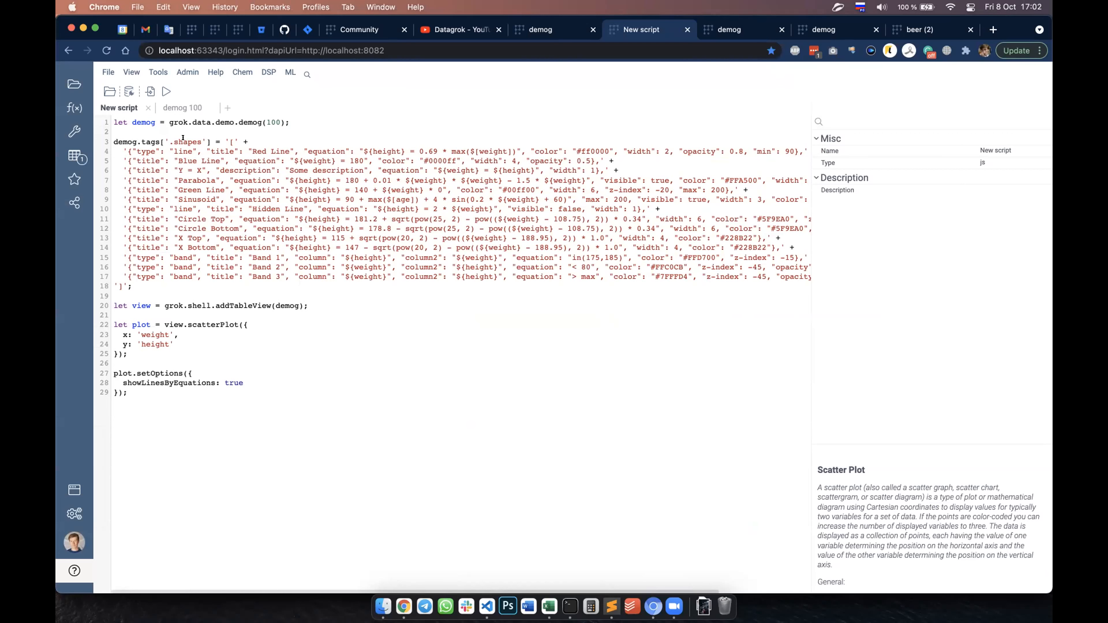
{"action": "left_click_drag", "start_coordinate": [200, 139], "coordinate": [164, 138]}
{"action": "left_click_drag", "start_coordinate": [117, 156], "coordinate": [190, 260]}
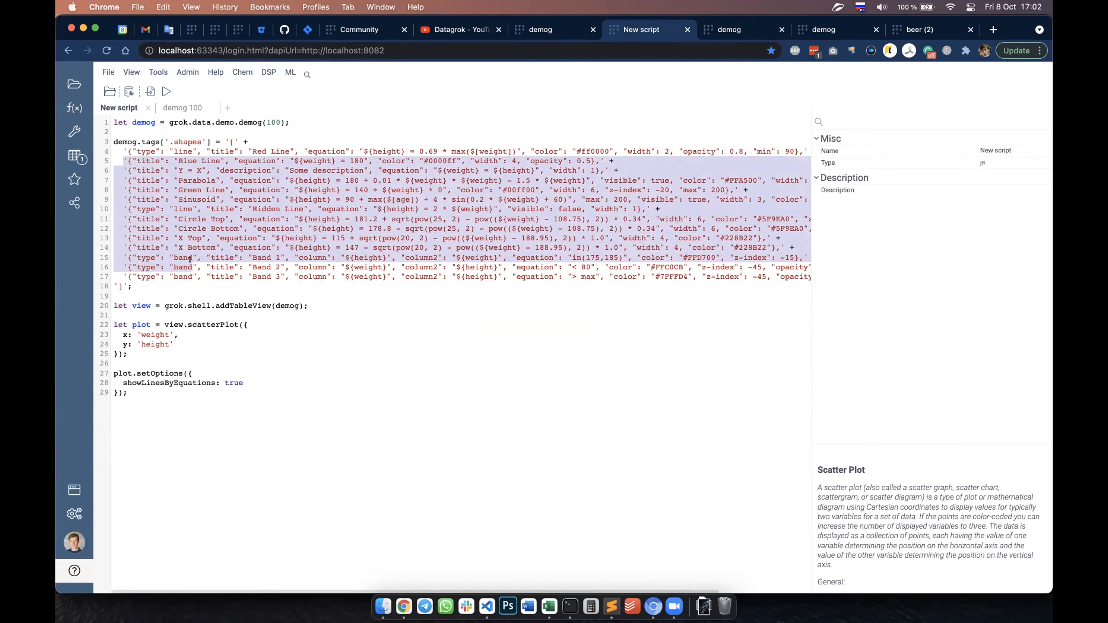
{"action": "left_click", "coordinate": [179, 231]}
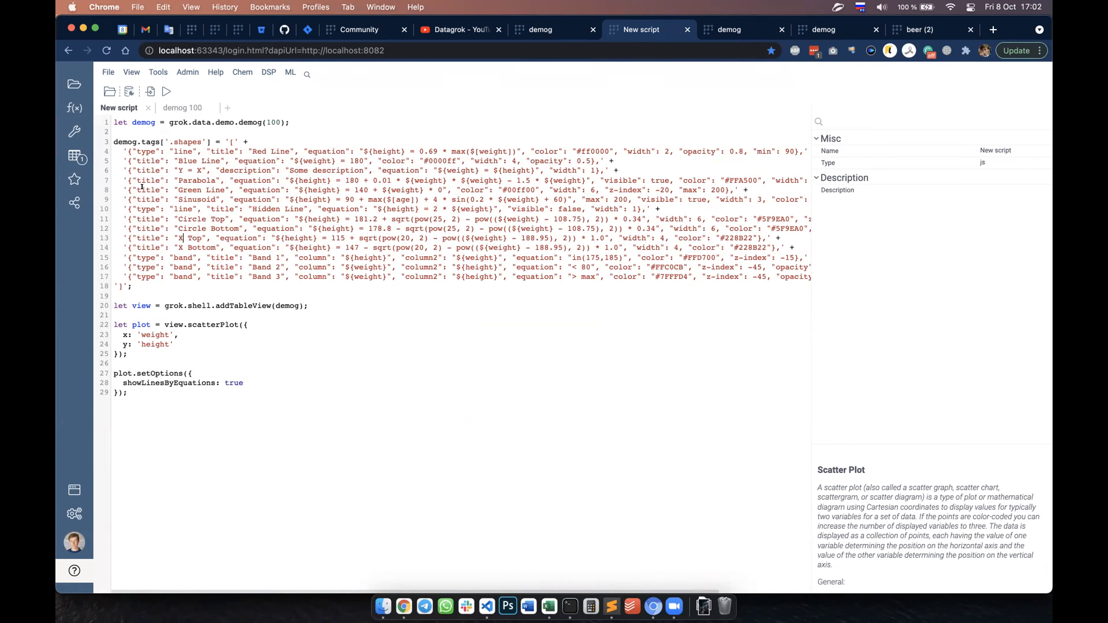
Step: Highlight the description property of the Y = X line and the equation of the Circle Bottom line in the script
{"action": "double_click", "coordinate": [246, 177]}
{"action": "left_click", "coordinate": [673, 176]}
{"action": "left_click_drag", "start_coordinate": [352, 224], "coordinate": [313, 223]}
{"action": "left_click_drag", "start_coordinate": [368, 224], "coordinate": [655, 223]}
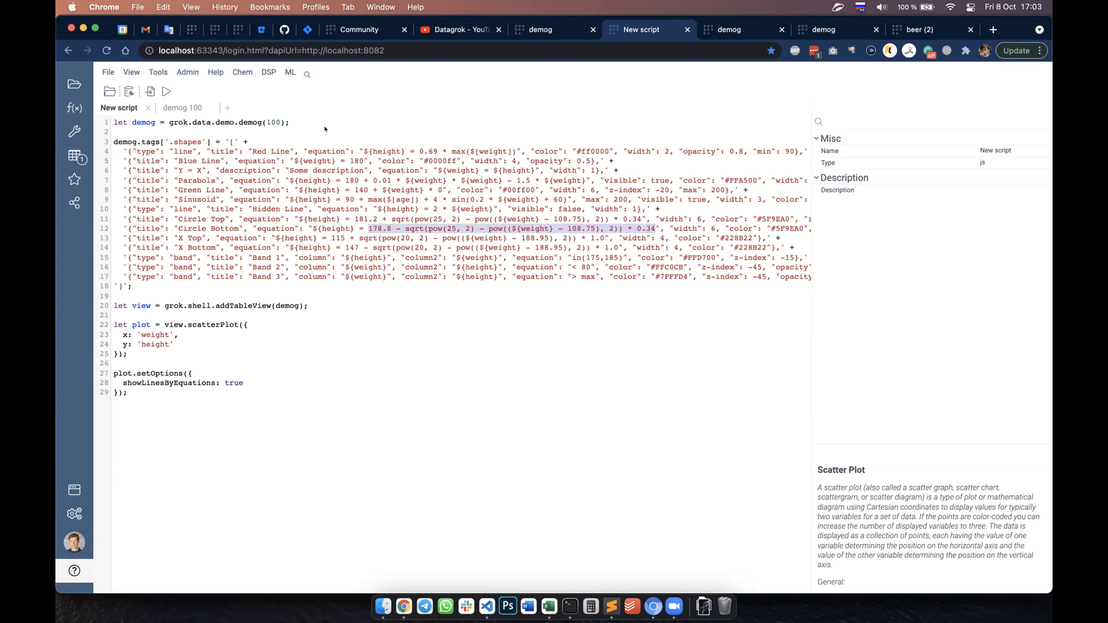
Step: Return to the demog 100 view and set the scatter plot's X axis to height and Y axis to weight
{"action": "left_click", "coordinate": [166, 91]}
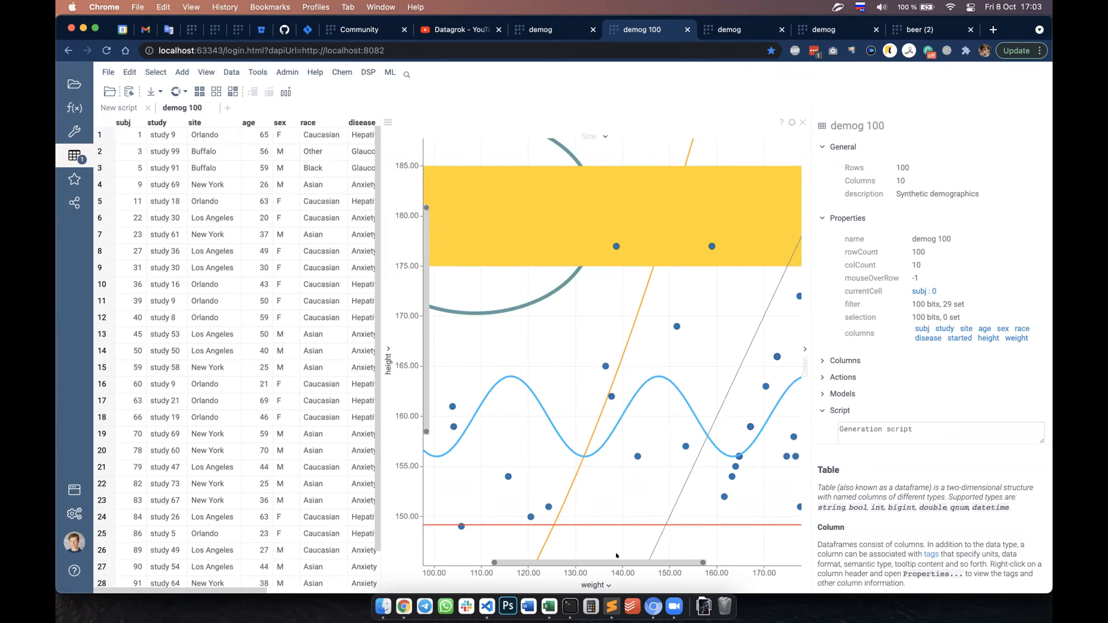
{"action": "left_click", "coordinate": [600, 583]}
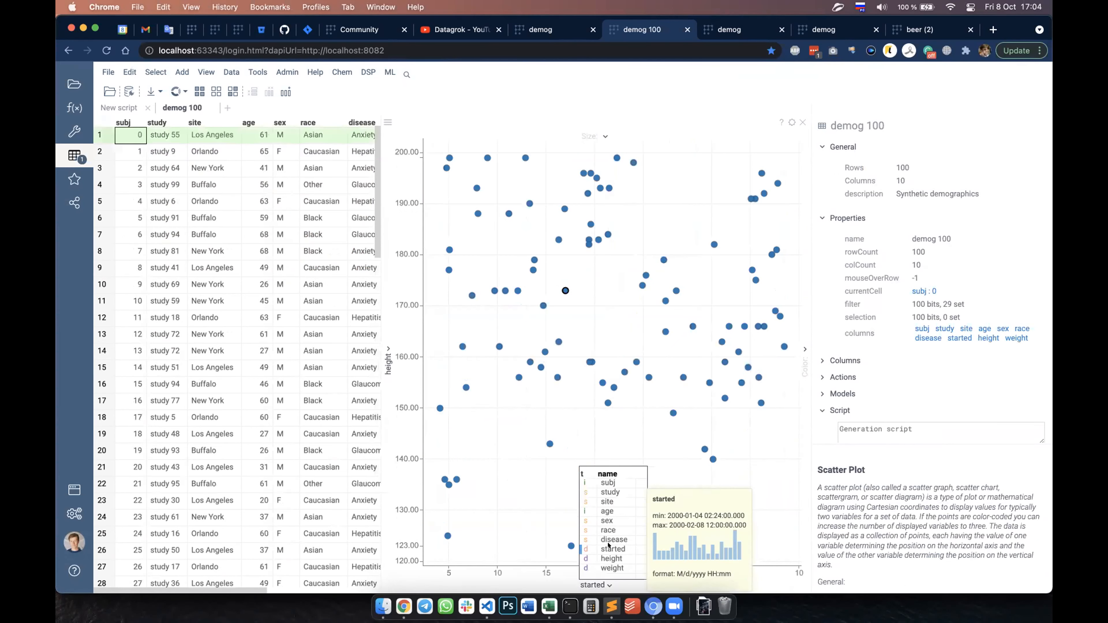
{"action": "left_click", "coordinate": [612, 559]}
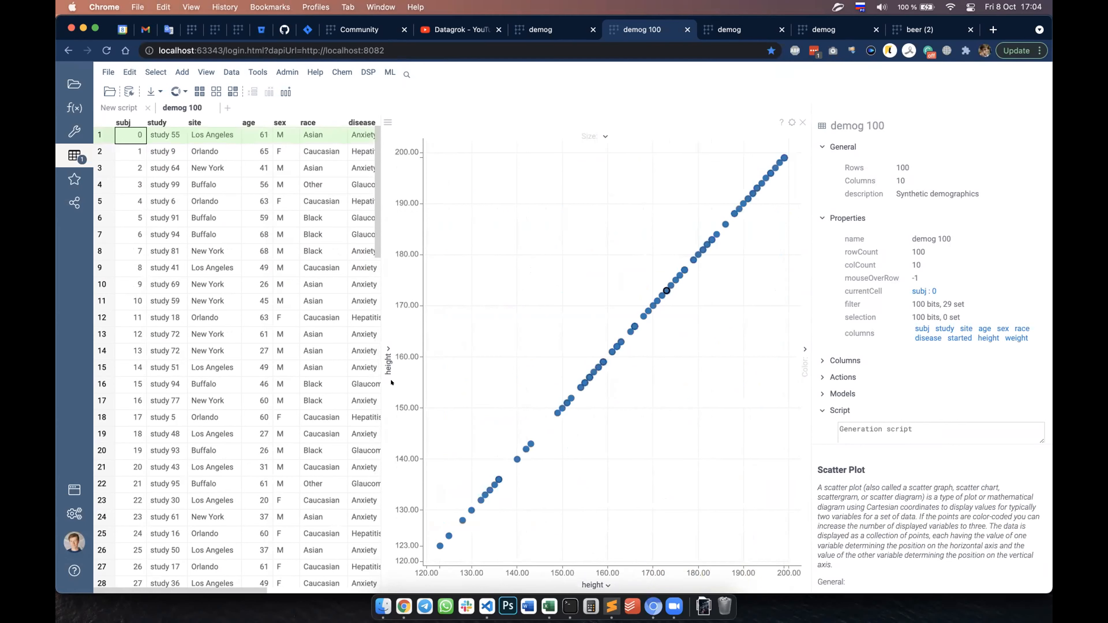
{"action": "left_click", "coordinate": [382, 357]}
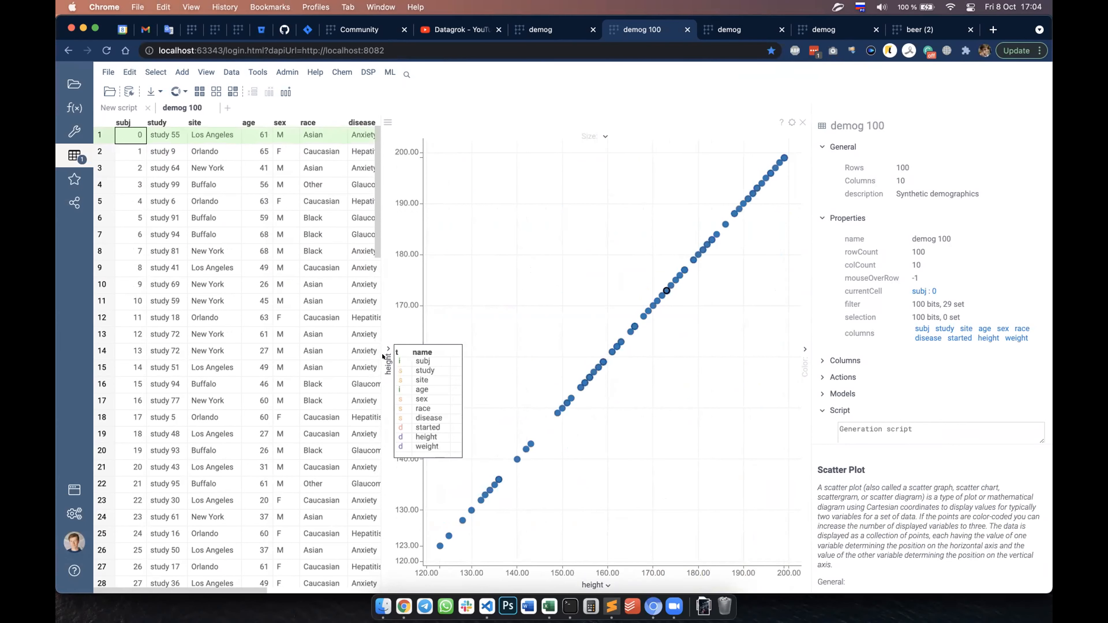
{"action": "left_click", "coordinate": [420, 445]}
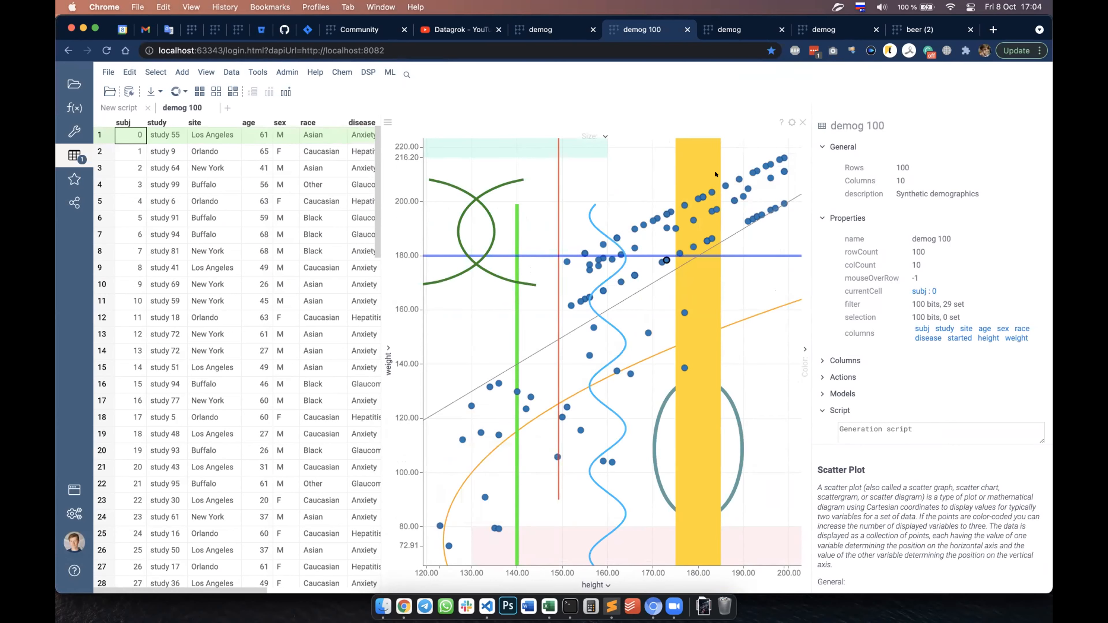
Step: Turn Show Lines By Equations off and back on in the scatter plot's properties
{"action": "left_click", "coordinate": [792, 122]}
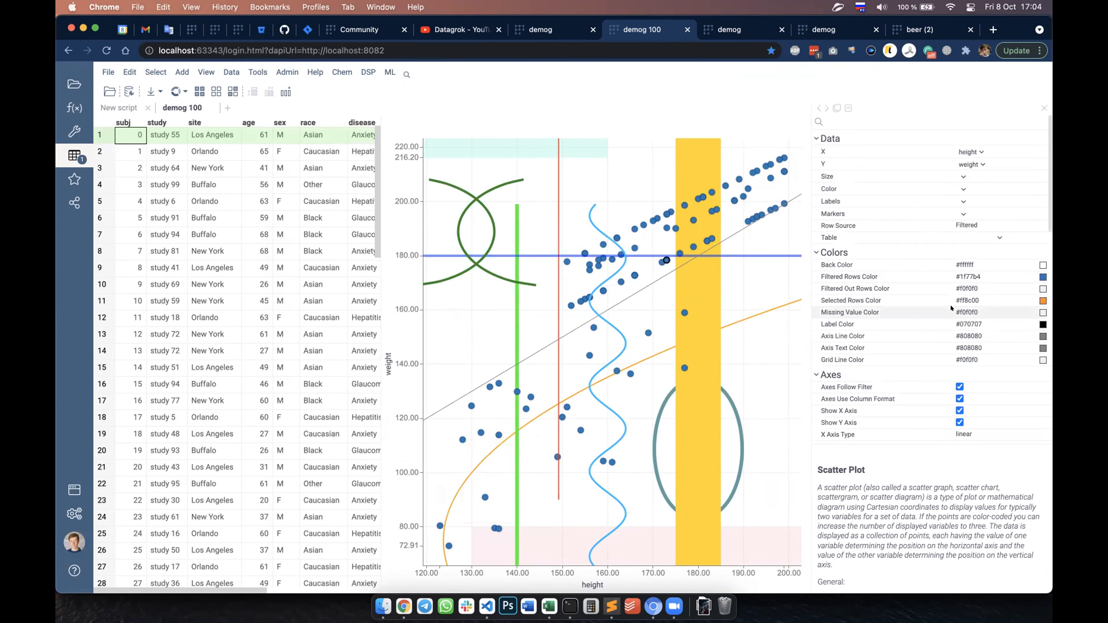
{"action": "scroll", "coordinate": [951, 308], "scroll_direction": "down", "scroll_amount": 10}
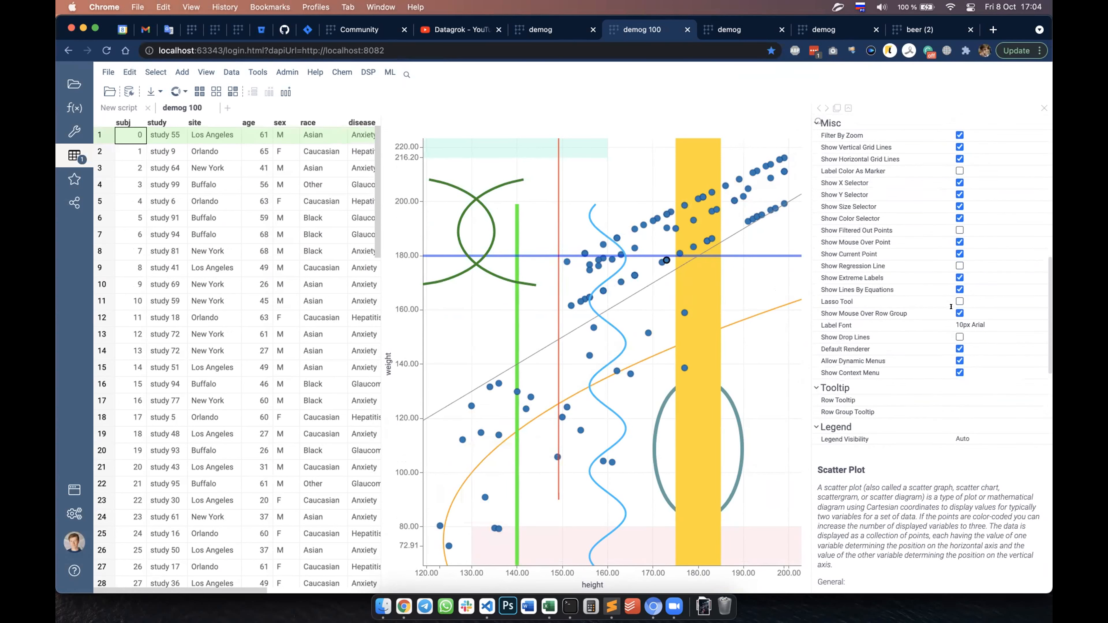
{"action": "scroll", "coordinate": [951, 307], "scroll_direction": "down", "scroll_amount": 1}
{"action": "scroll", "coordinate": [951, 307], "scroll_direction": "up", "scroll_amount": 2}
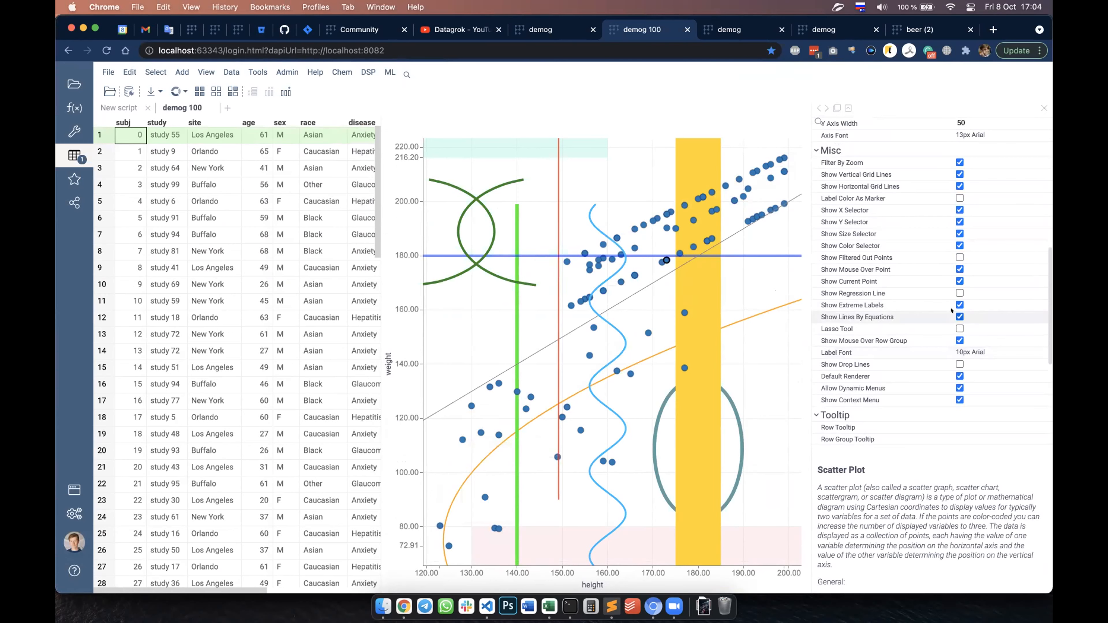
{"action": "left_click", "coordinate": [960, 316]}
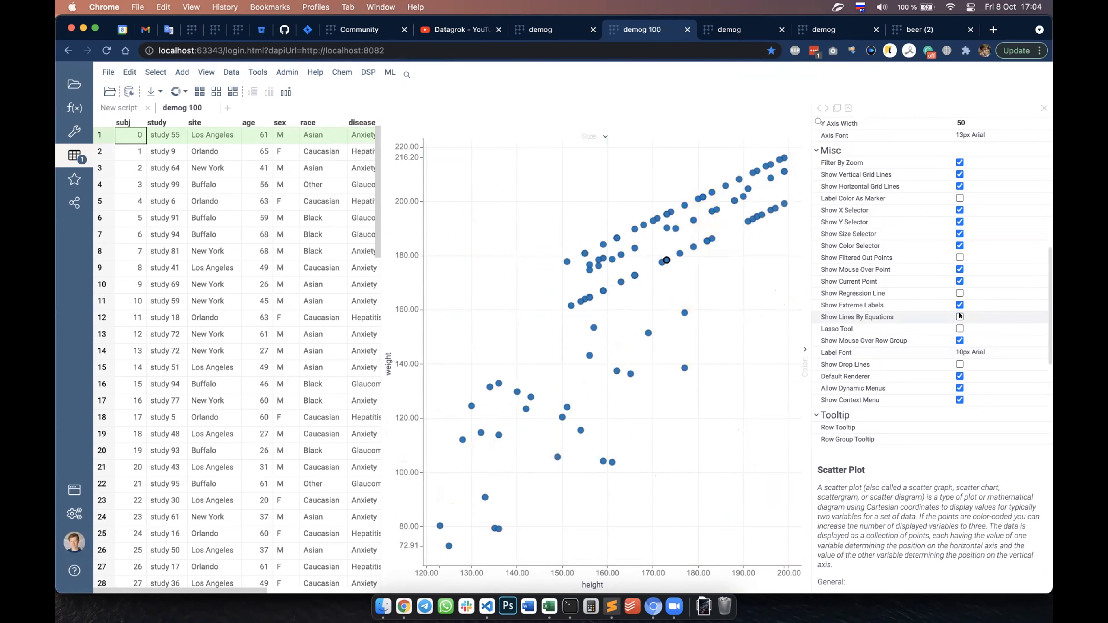
{"action": "left_click", "coordinate": [960, 316]}
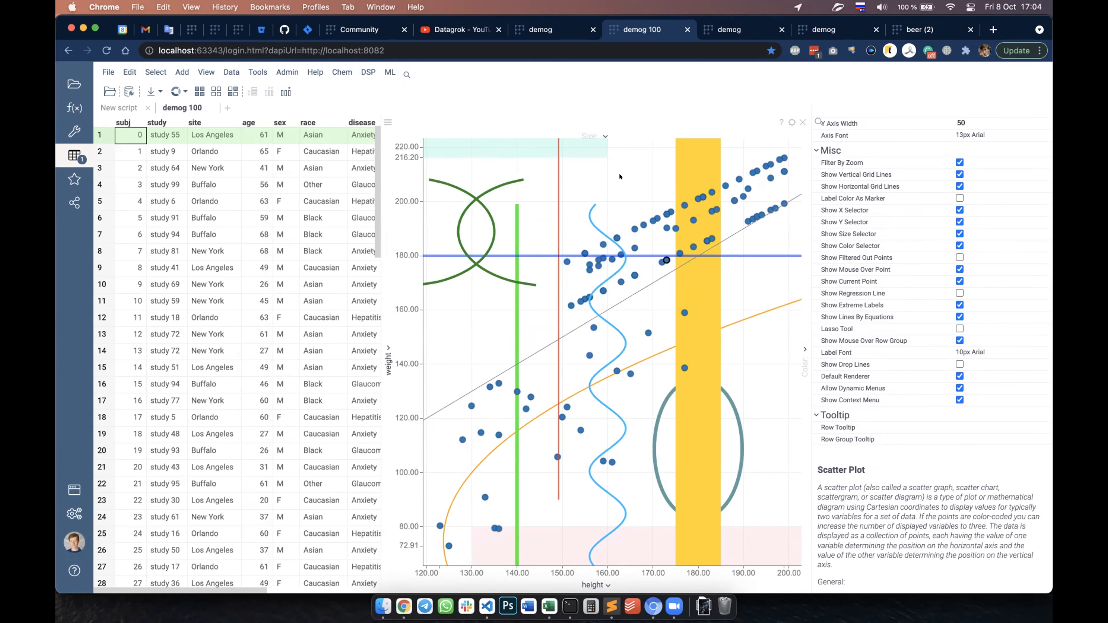
Step: Switch to the demog tab with the histogram and inspect the .charts tag in the AGE column's properties, then close them without changes
{"action": "left_click", "coordinate": [738, 29]}
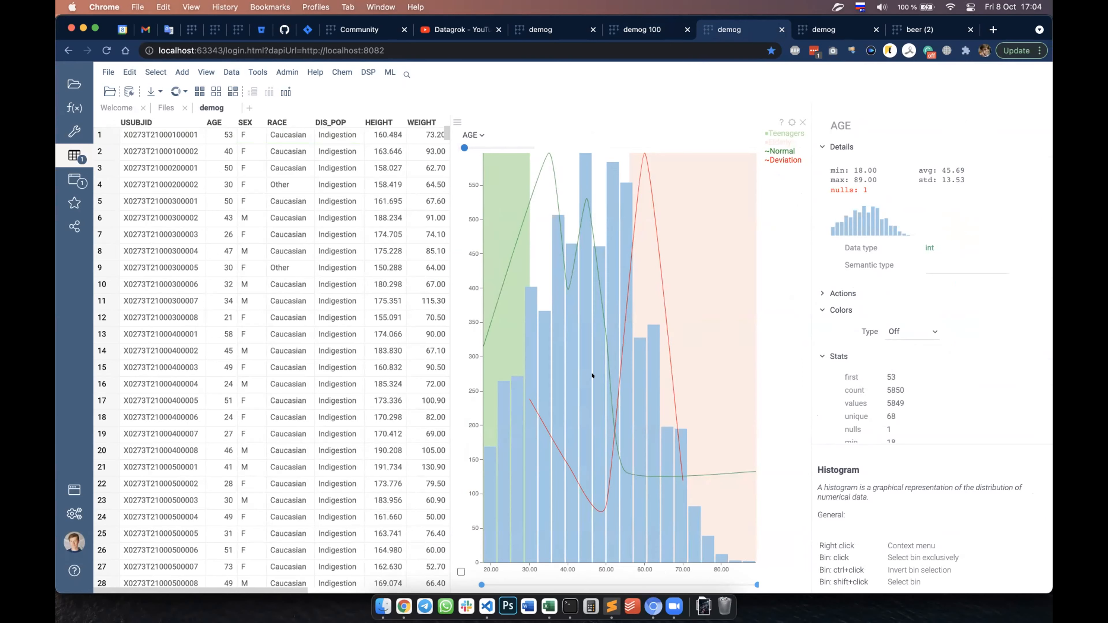
{"action": "mouse_move", "coordinate": [589, 393]}
{"action": "mouse_move", "coordinate": [239, 120]}
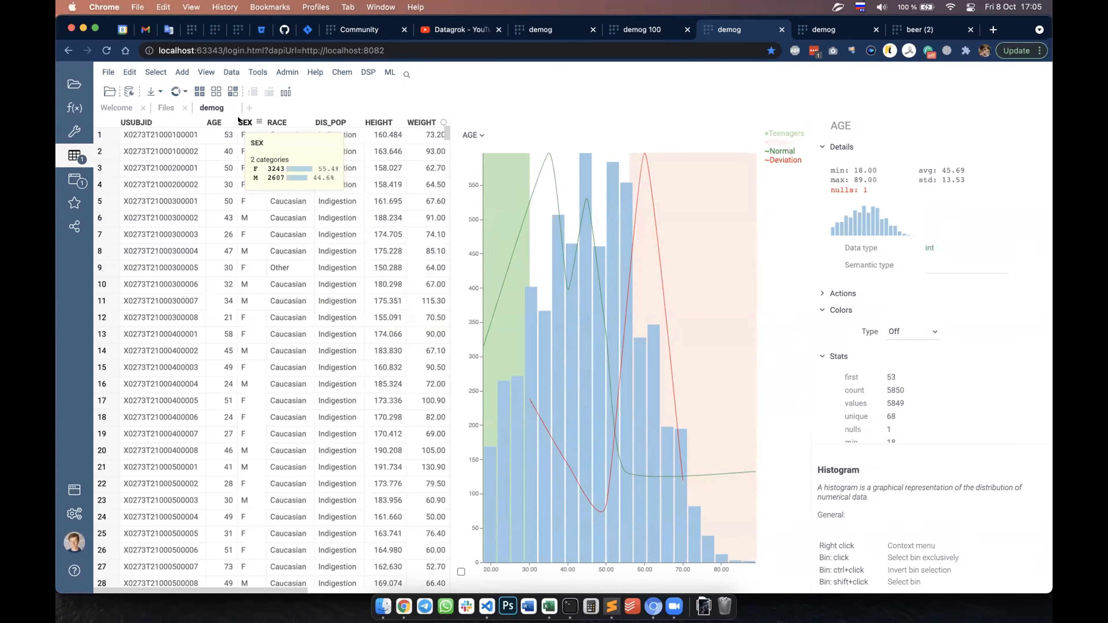
{"action": "right_click", "coordinate": [211, 120]}
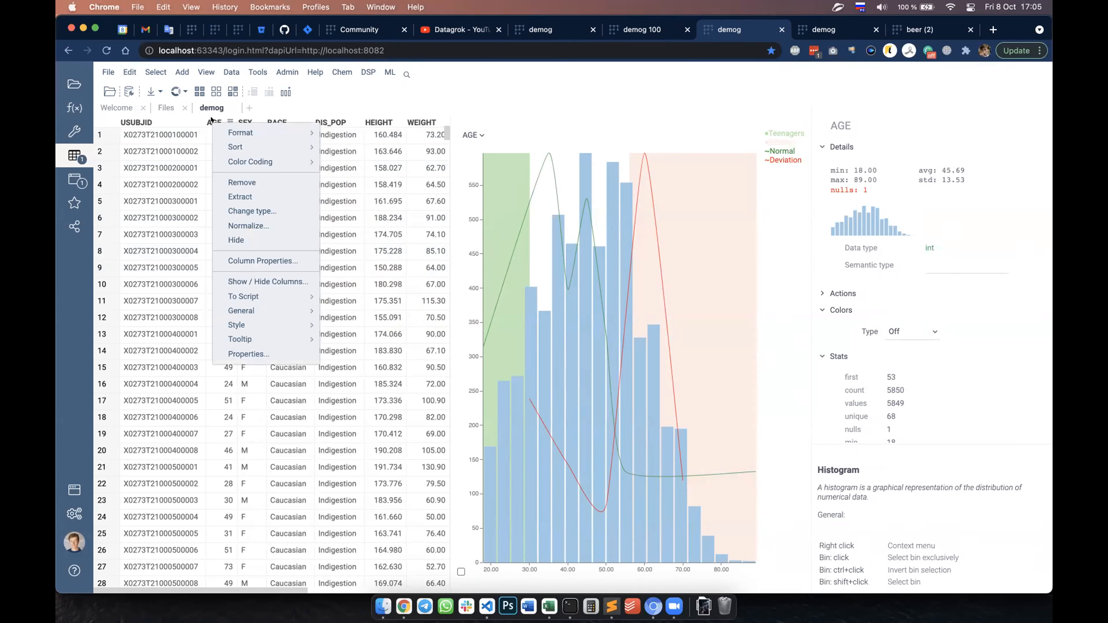
{"action": "left_click", "coordinate": [263, 261]}
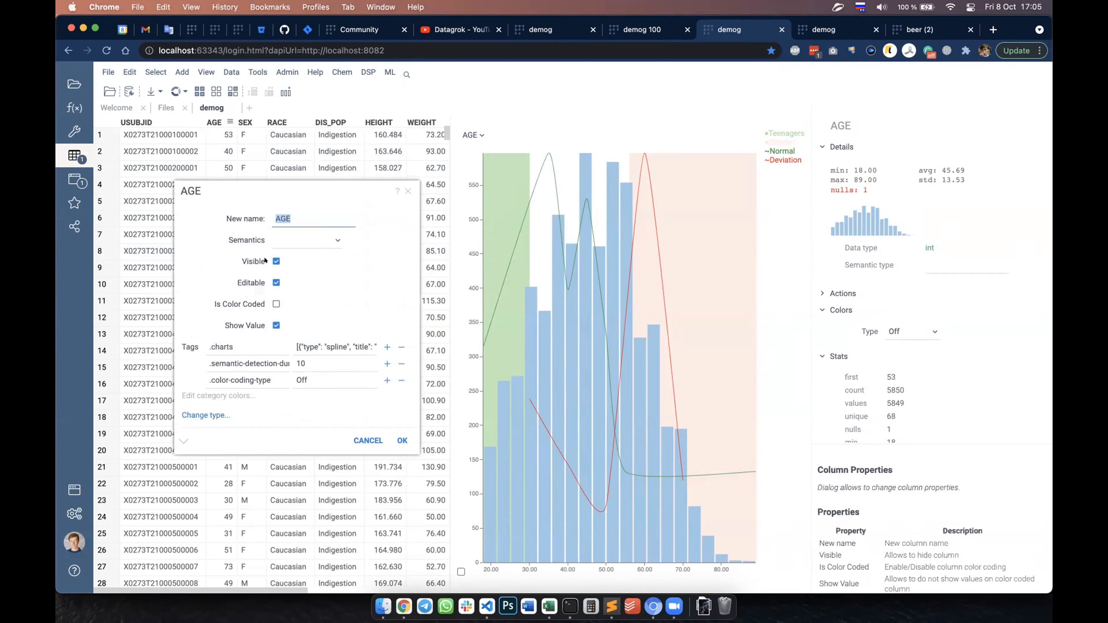
{"action": "left_click_drag", "start_coordinate": [232, 339], "coordinate": [221, 339]}
{"action": "left_click", "coordinate": [294, 338]}
{"action": "left_click_drag", "start_coordinate": [293, 338], "coordinate": [383, 345]}
{"action": "left_click", "coordinate": [343, 339]}
{"action": "left_click", "coordinate": [363, 440]}
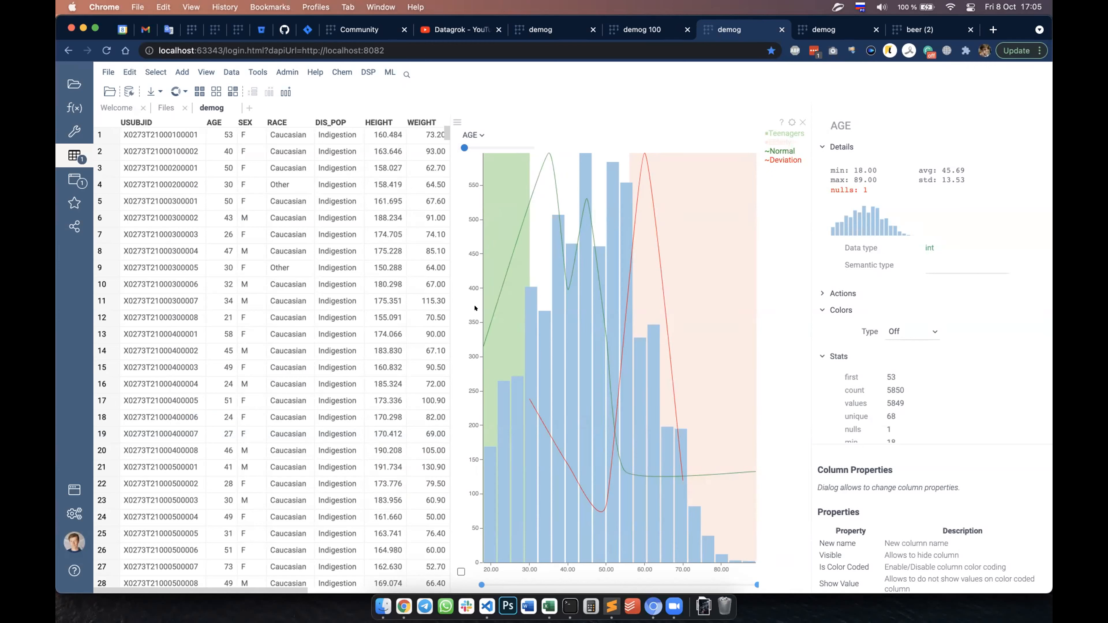
Step: Switch to the demog tab with the line chart and change its marker shape to Diamond
{"action": "left_click", "coordinate": [817, 24]}
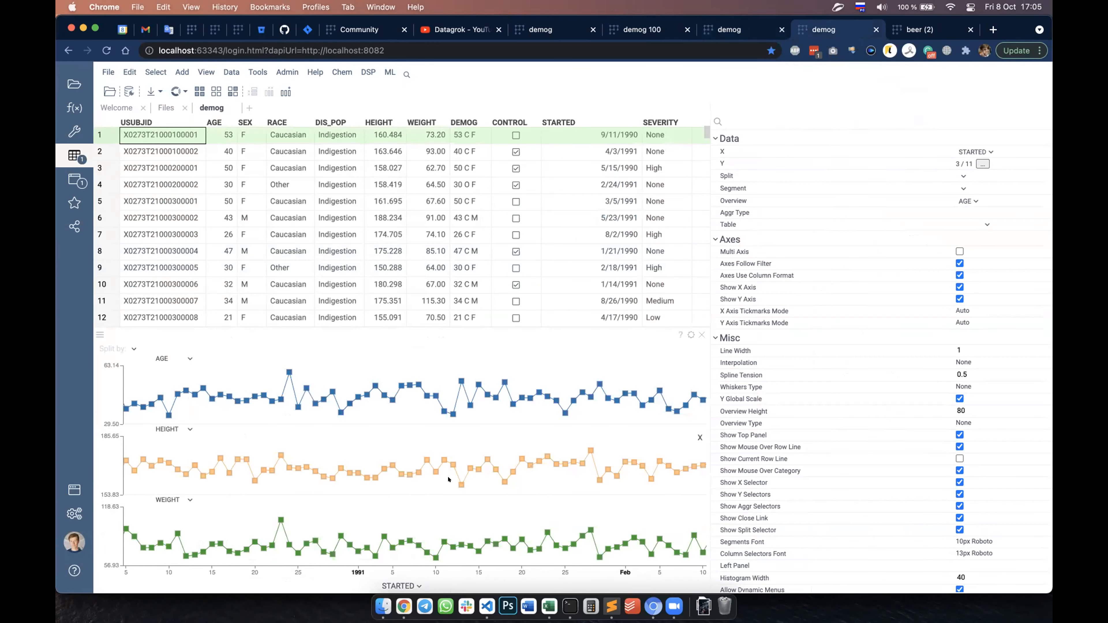
{"action": "right_click", "coordinate": [429, 431]}
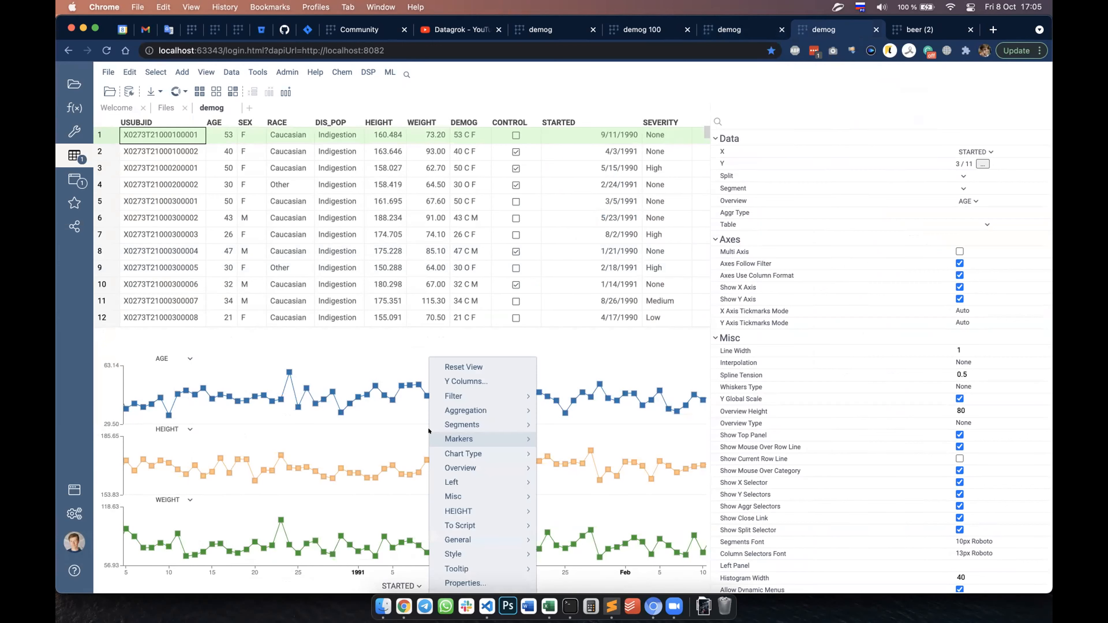
{"action": "mouse_move", "coordinate": [501, 439]}
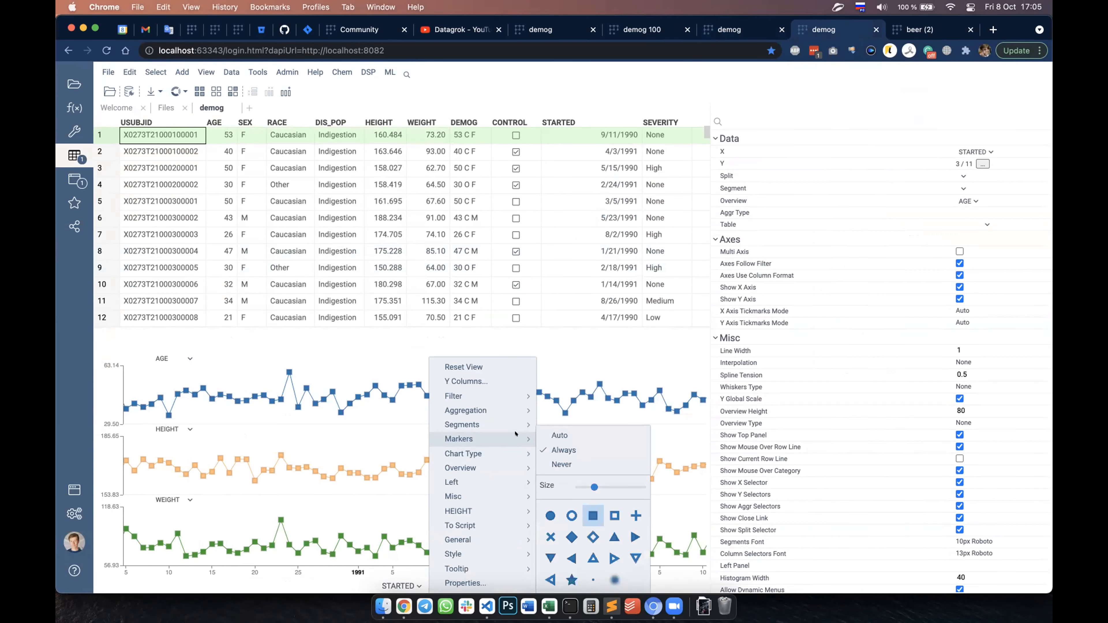
{"action": "left_click", "coordinate": [570, 529]}
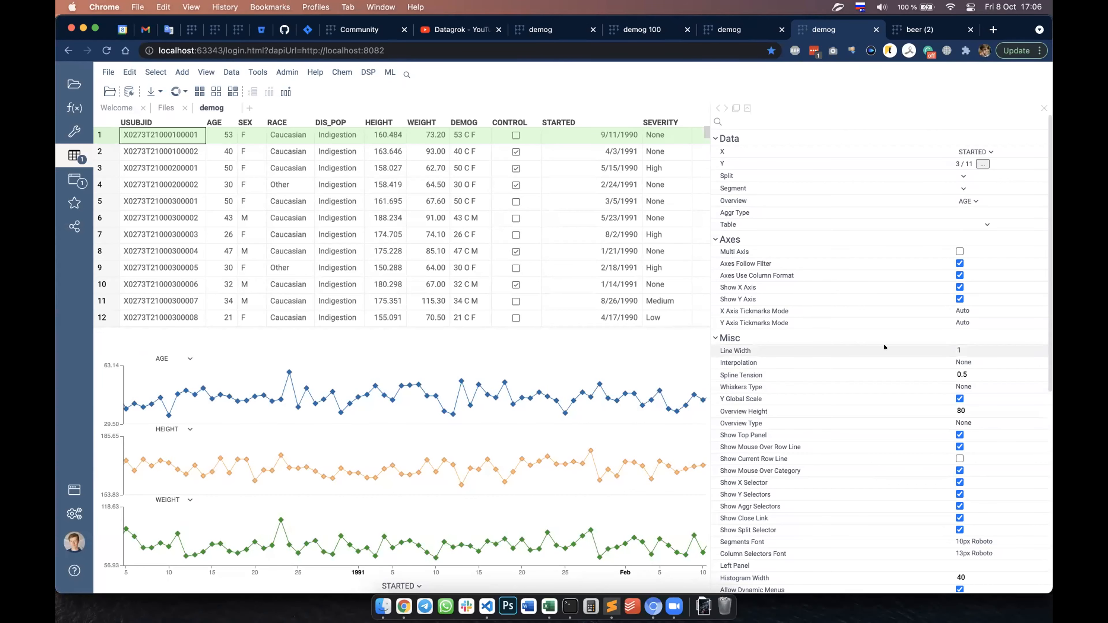
Step: Set the line chart's whiskers type to Avg | Min, Max
{"action": "scroll", "coordinate": [885, 347], "scroll_direction": "down", "scroll_amount": 2}
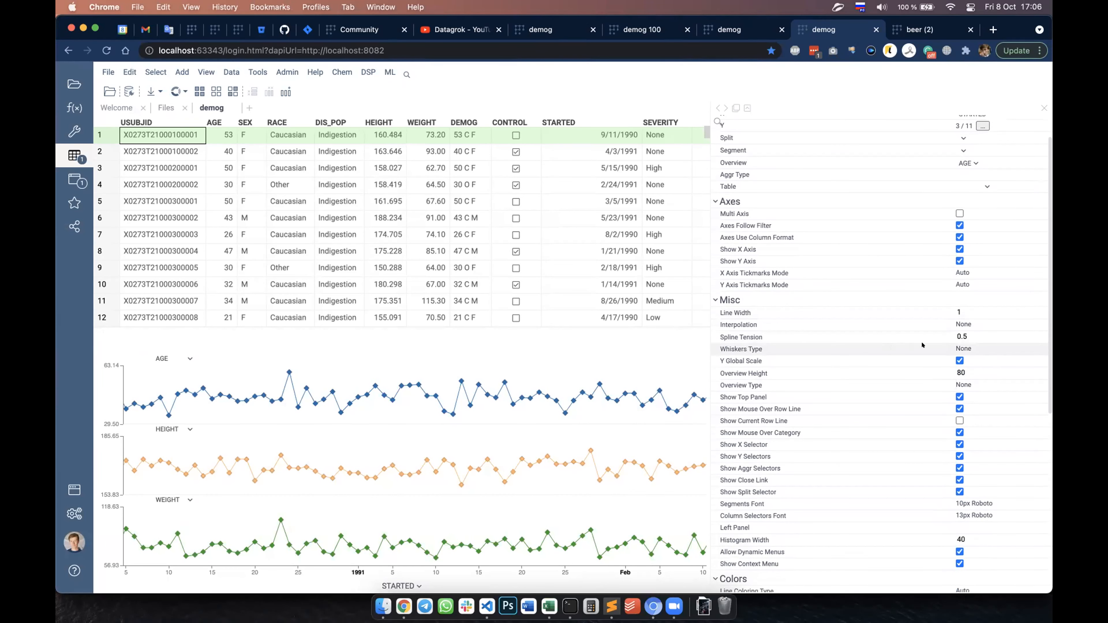
{"action": "left_click", "coordinate": [962, 345]}
{"action": "left_click", "coordinate": [962, 345]}
{"action": "left_click", "coordinate": [972, 374]}
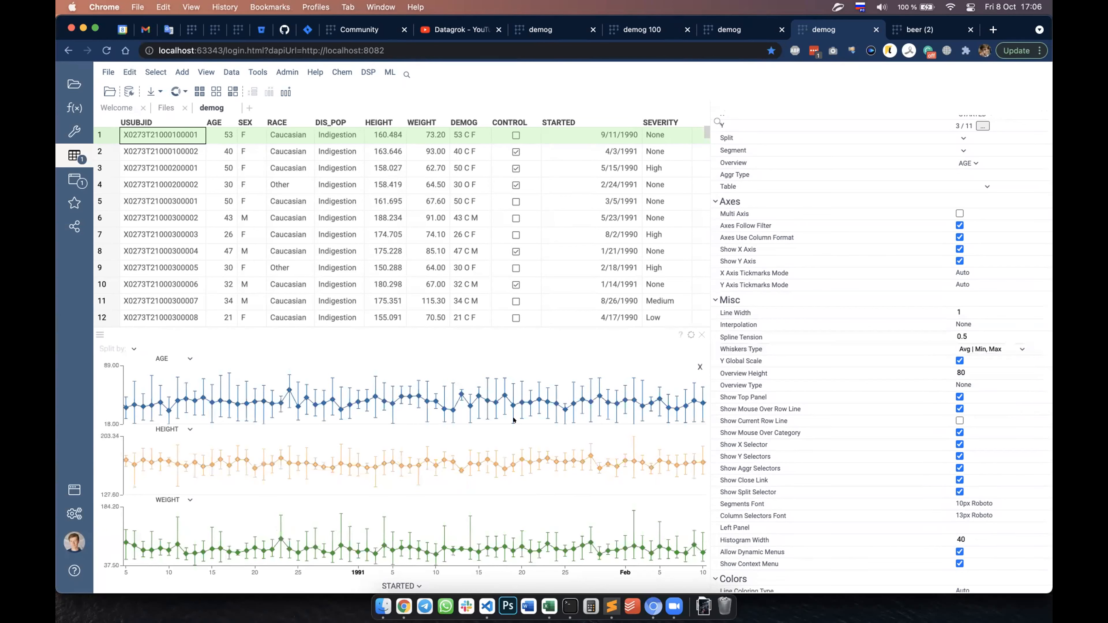
Step: Set the line chart's whiskers type to Med | Q1, Q3 and enable Multi Axis
{"action": "left_click", "coordinate": [999, 348]}
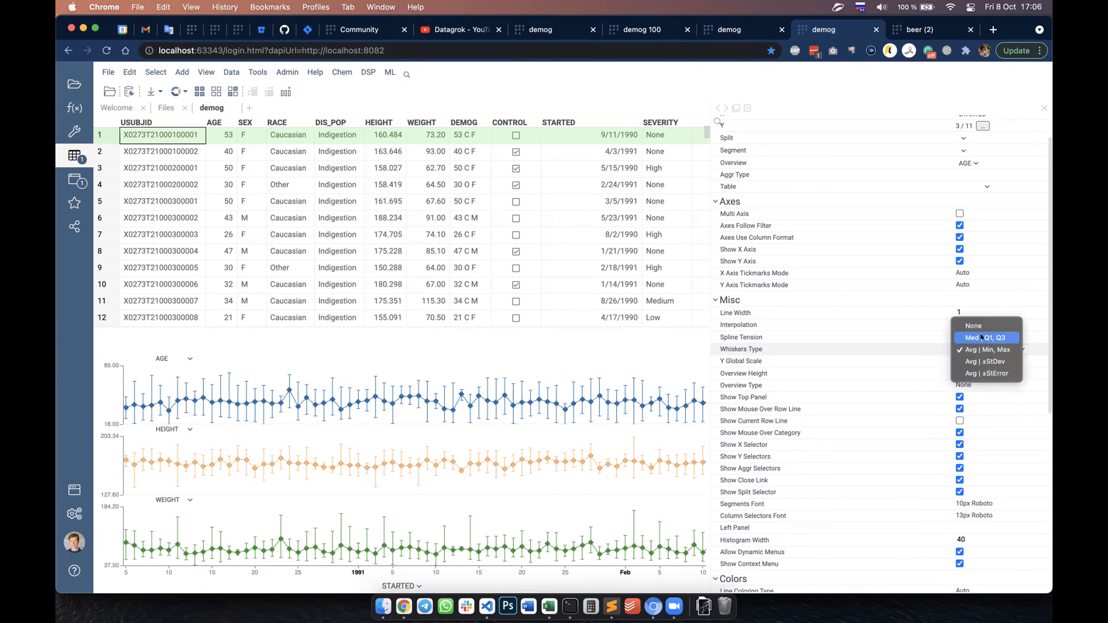
{"action": "key", "text": "Escape"}
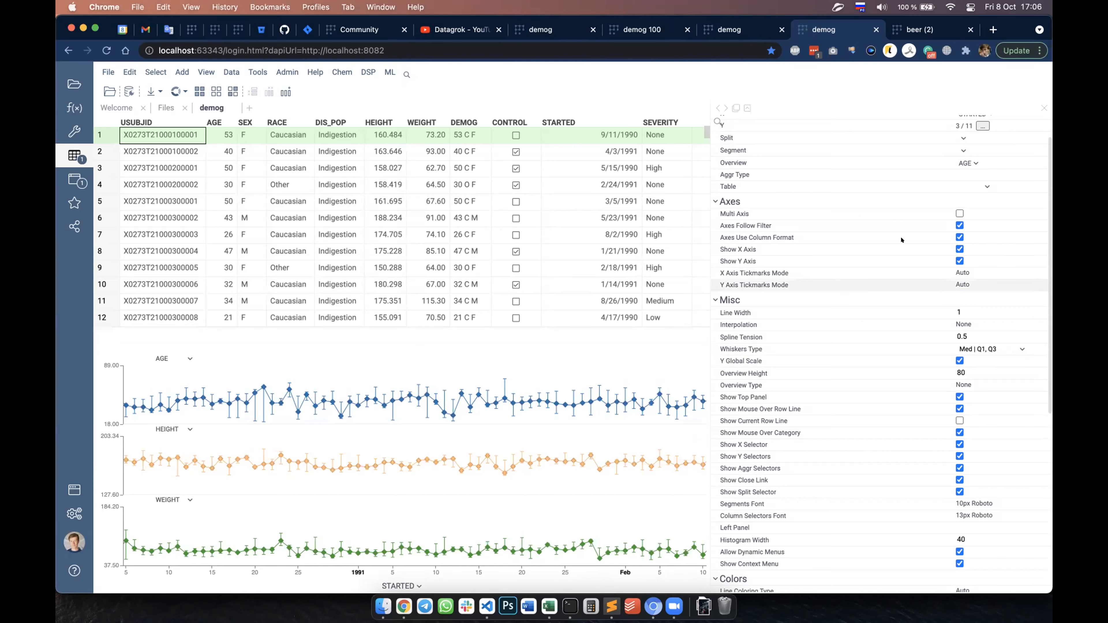
{"action": "left_click", "coordinate": [960, 213]}
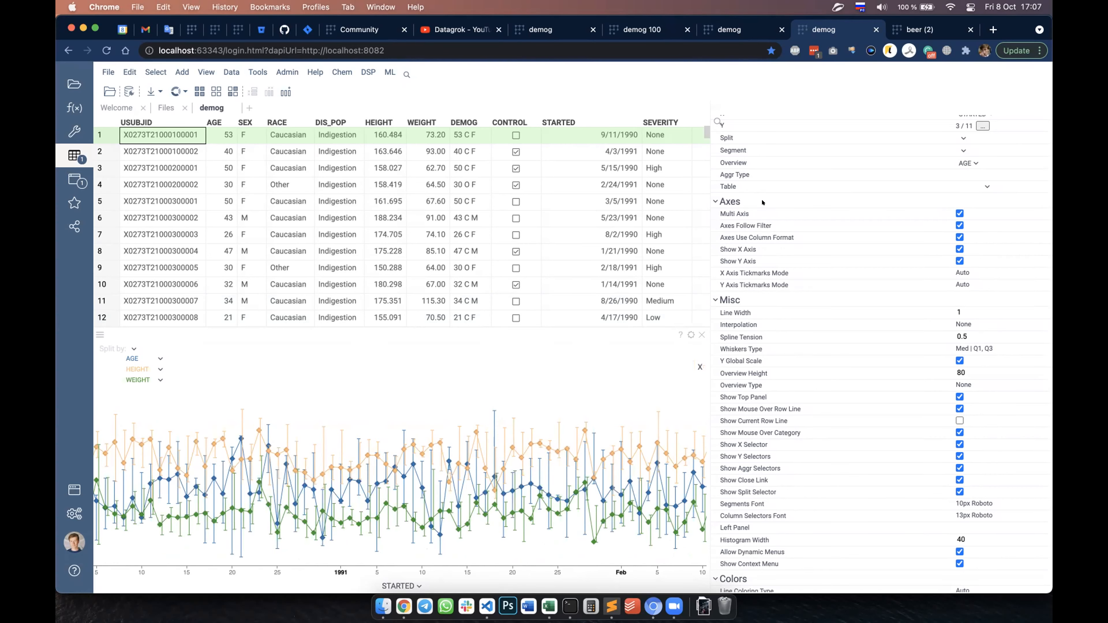
Step: Switch to the beer (2) tab and search the Style Family filter's categories for "pale"
{"action": "left_click", "coordinate": [913, 24]}
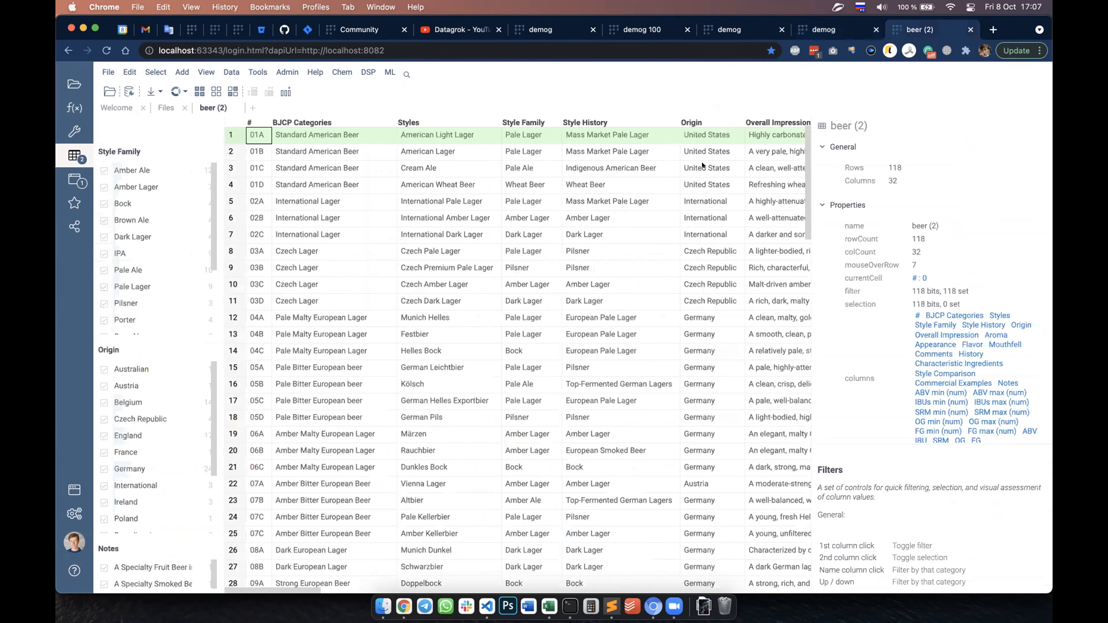
{"action": "mouse_move", "coordinate": [627, 239]}
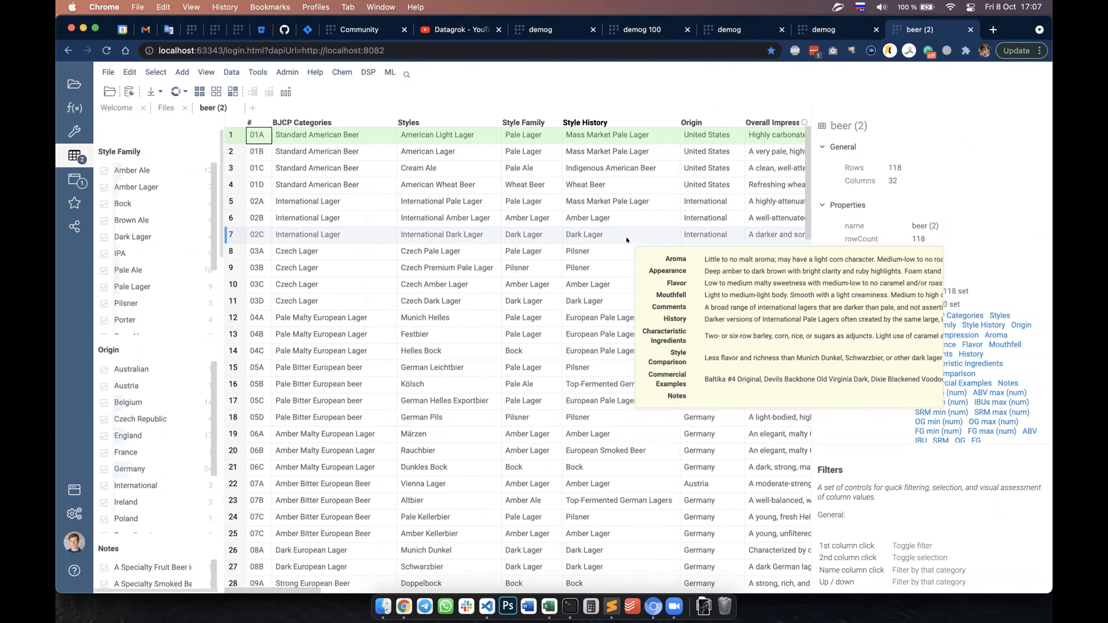
{"action": "mouse_move", "coordinate": [251, 138]}
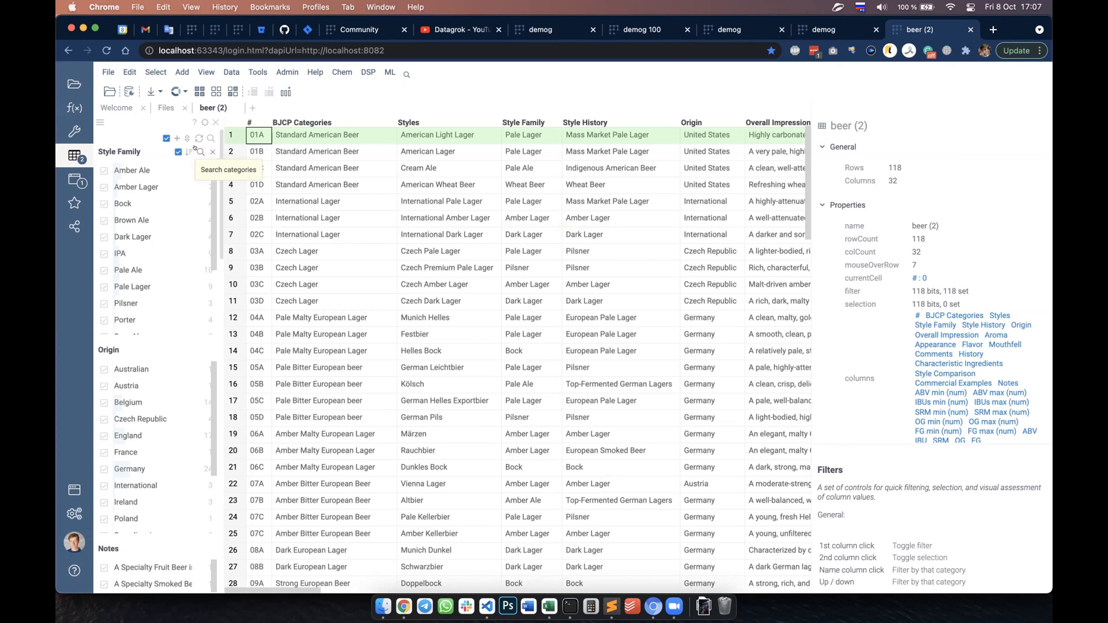
{"action": "left_click", "coordinate": [195, 148]}
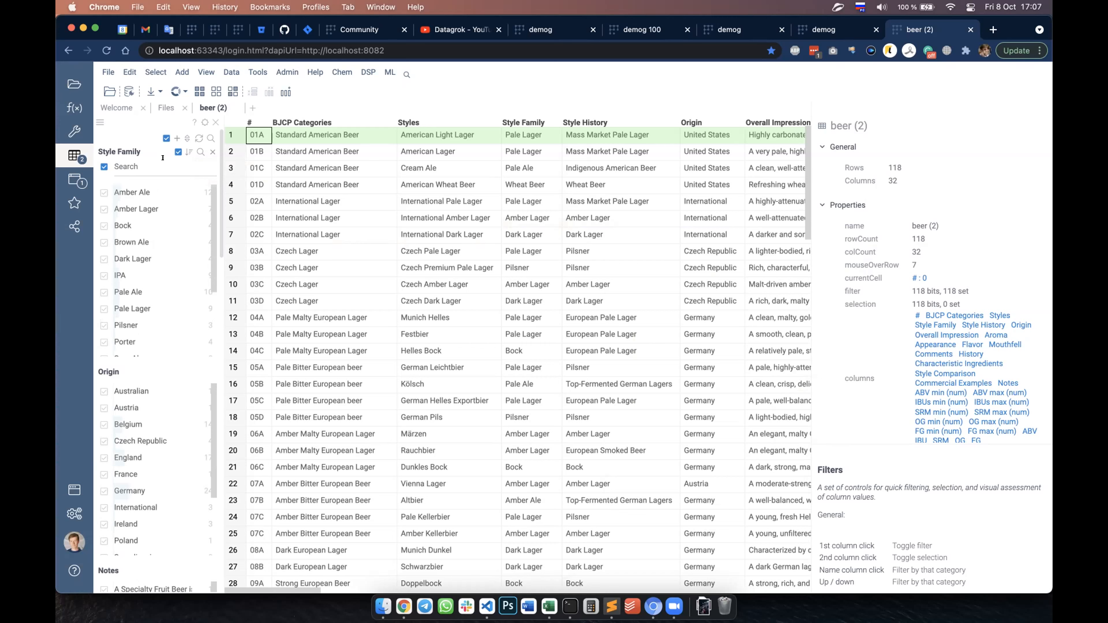
{"action": "key", "text": "ctrl+space"}
{"action": "type", "text": "pale"}
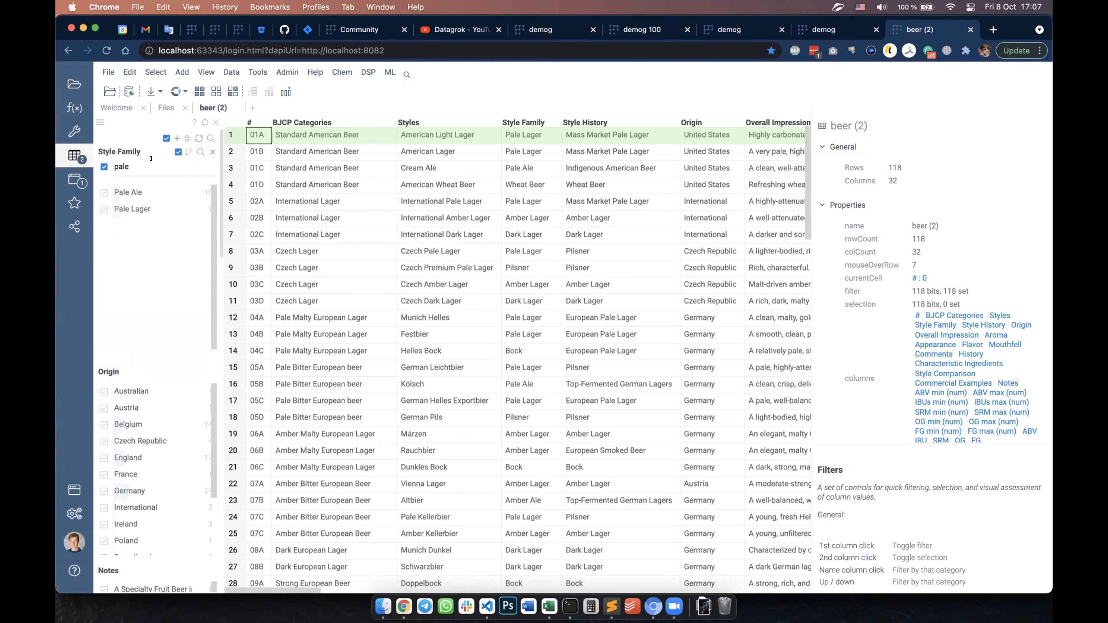
Step: Clear the search text in the Style Family filter
{"action": "key", "text": "BackSpace"}
{"action": "key", "text": "BackSpace"}
{"action": "key", "text": "BackSpace"}
{"action": "key", "text": "BackSpace"}
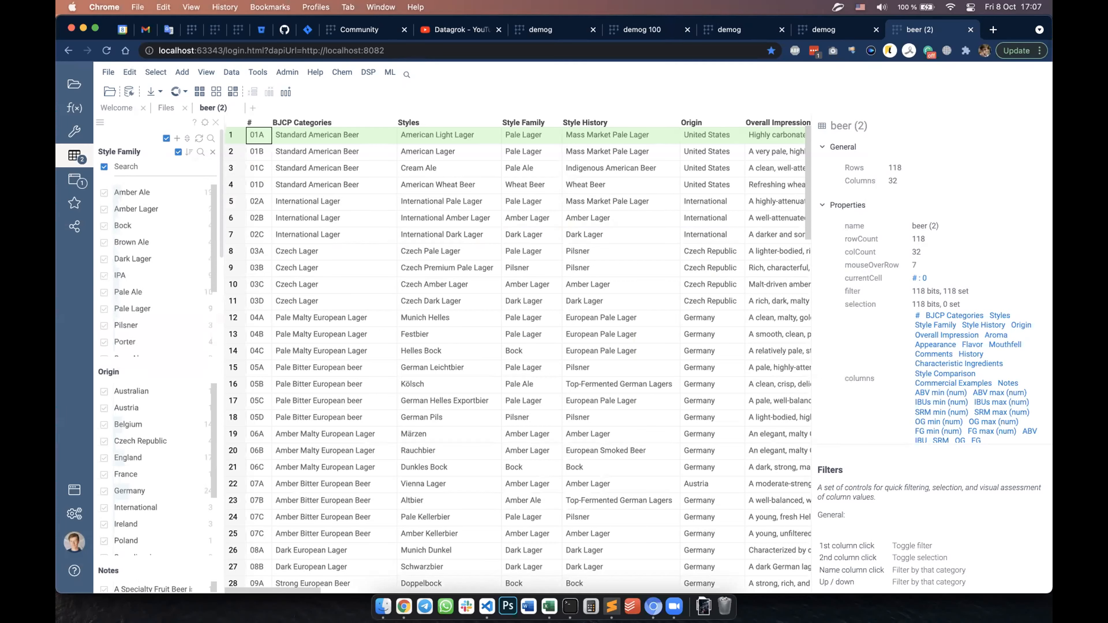
Step: Search the Style Family filter's categories for "pale ale, bock, pilsner"
{"action": "type", "text": "pal"}
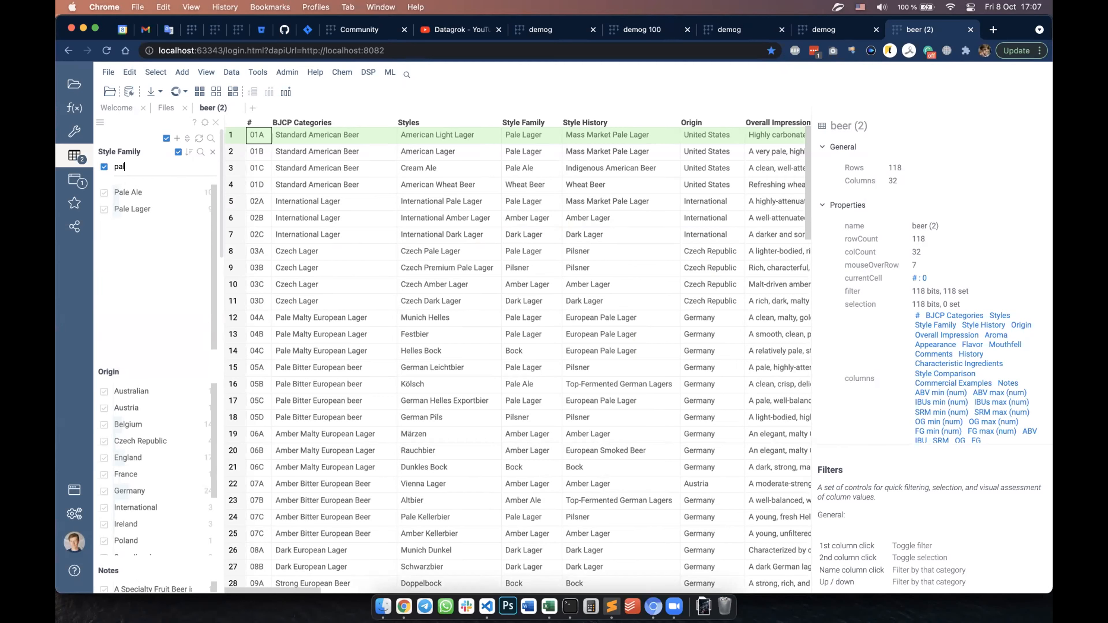
{"action": "type", "text": "e ale"}
{"action": "type", "text": ", bock, pilsner"}
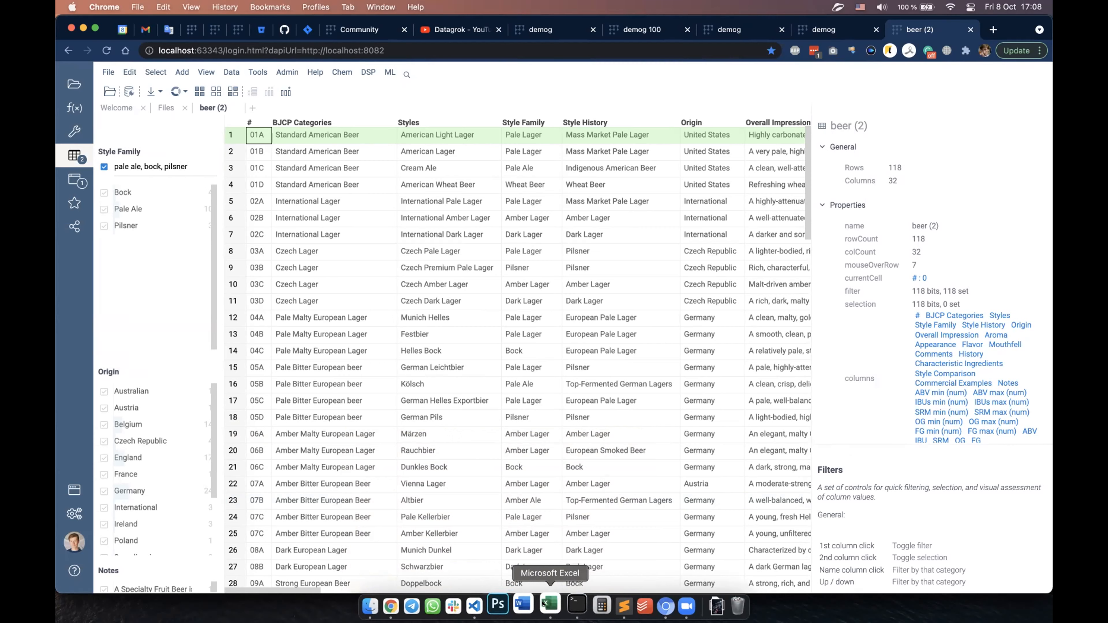
Step: Copy the five style cells A1:A5 from the Excel workbook Book1 and paste them over the Style Family filter's search text in Datagrok
{"action": "left_click", "coordinate": [544, 603]}
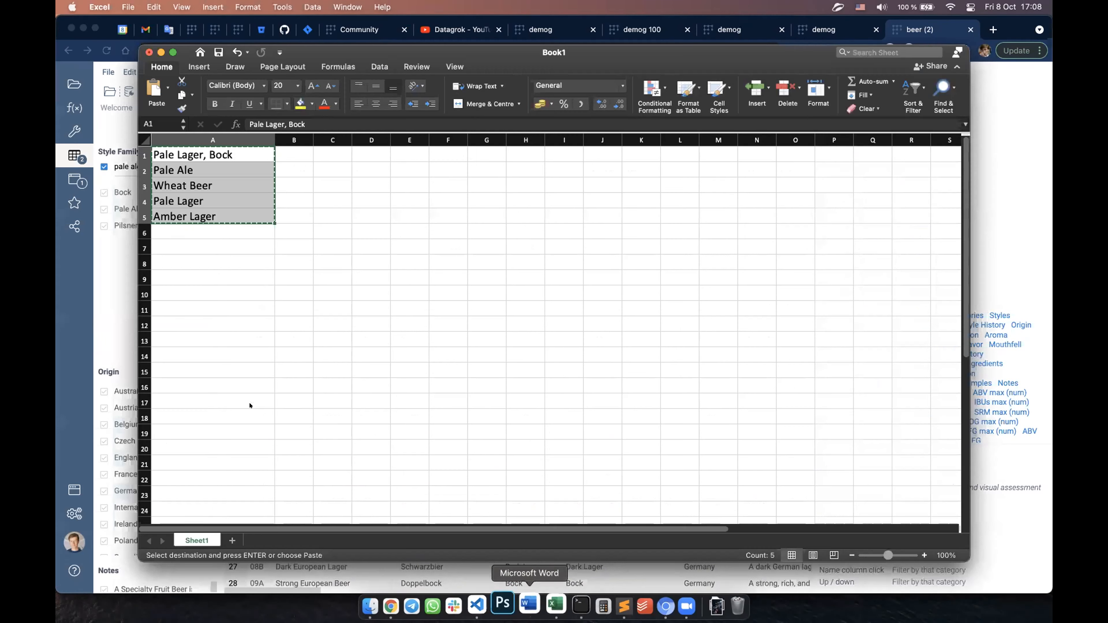
{"action": "right_click", "coordinate": [221, 206]}
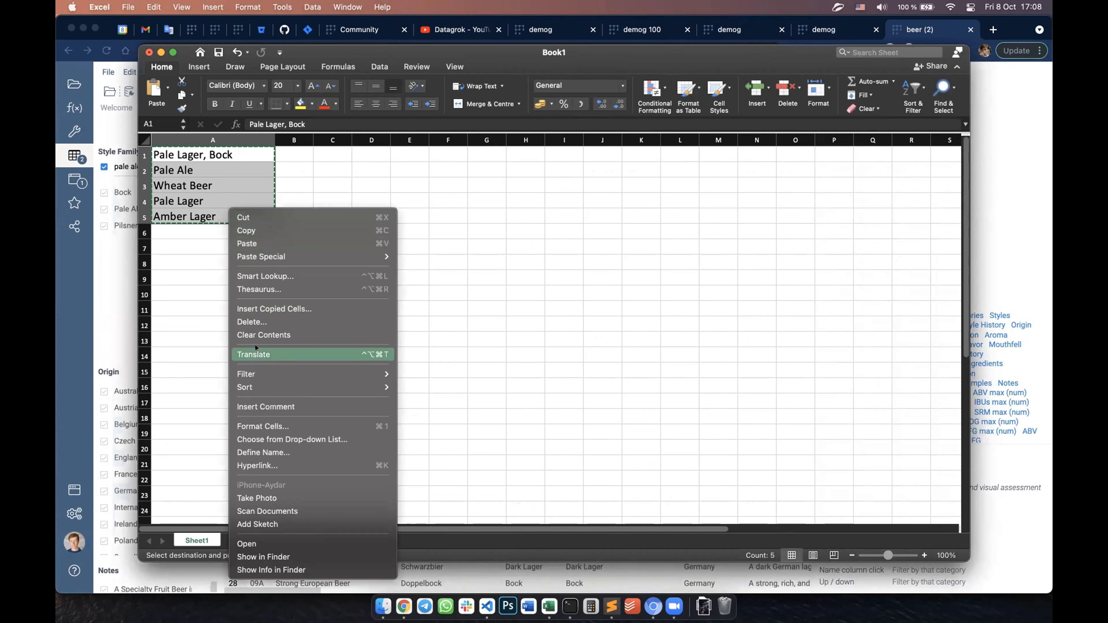
{"action": "left_click", "coordinate": [247, 231]}
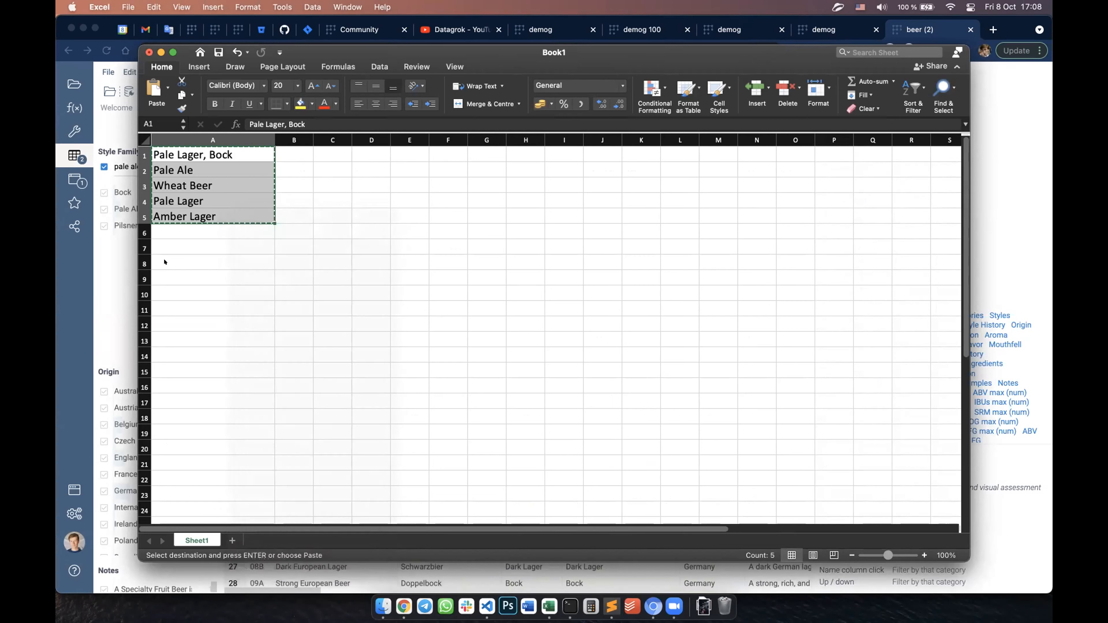
{"action": "left_click", "coordinate": [68, 292]}
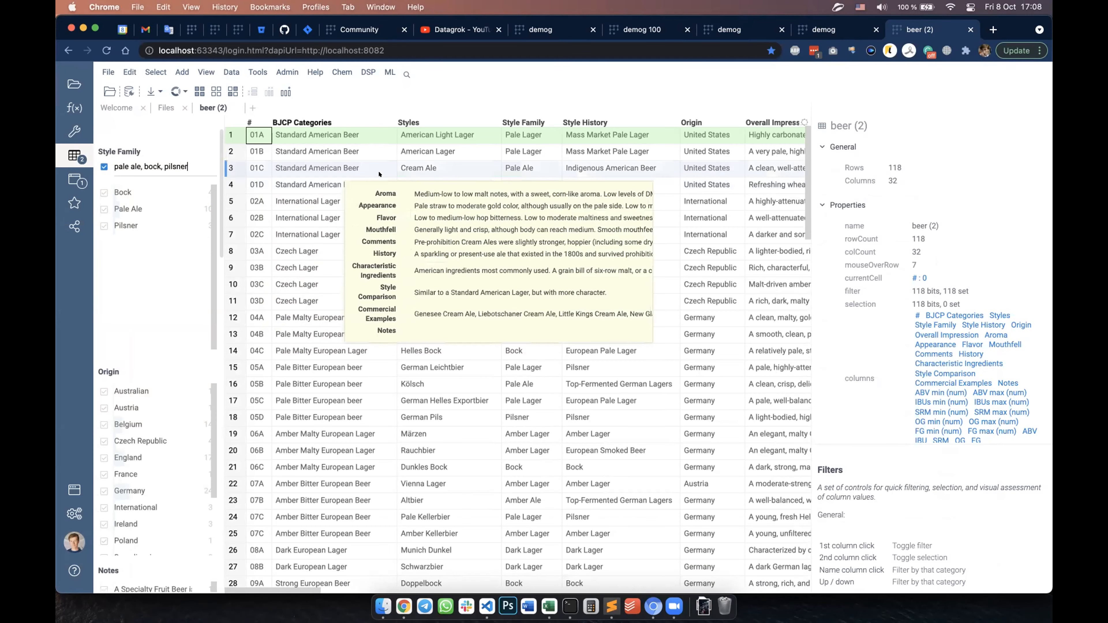
{"action": "key", "text": "super+a"}
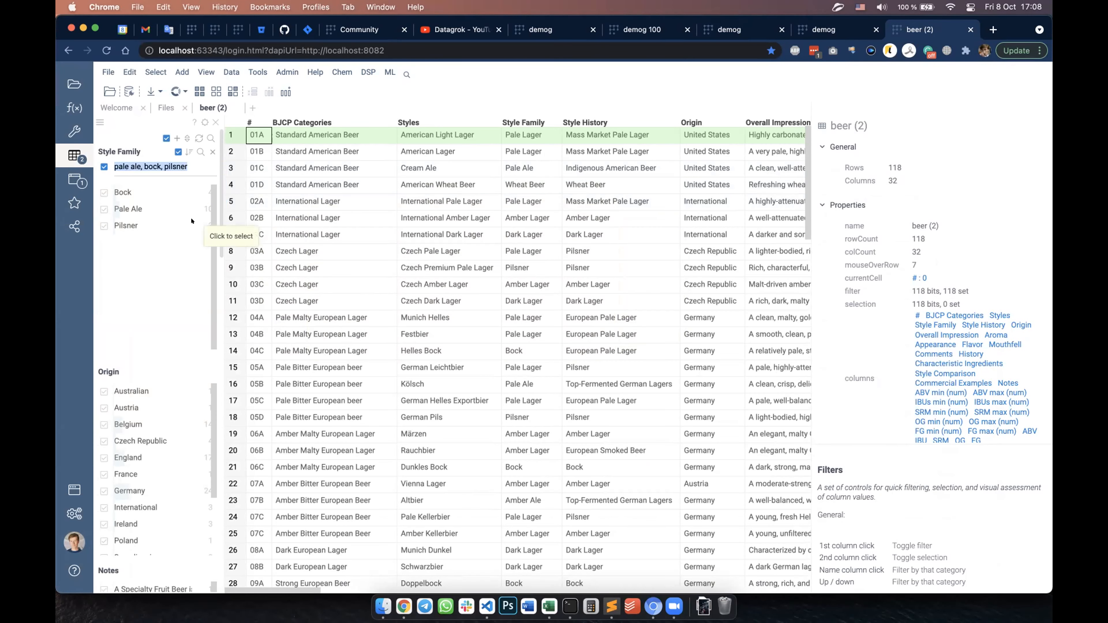
{"action": "key", "text": "super+v"}
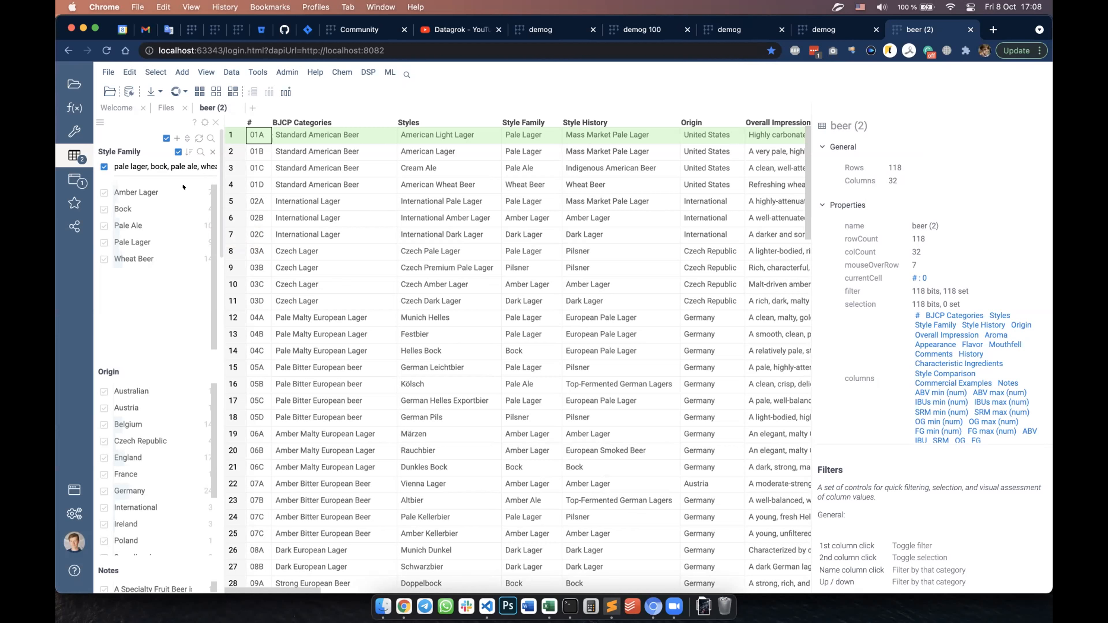
{"action": "left_click", "coordinate": [544, 603]}
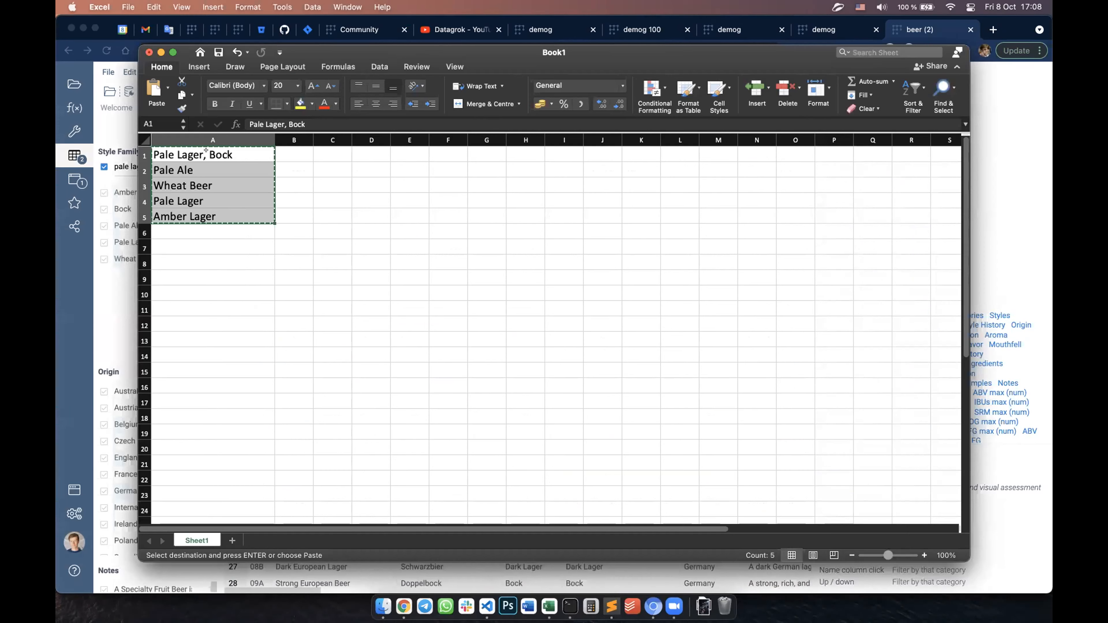
{"action": "left_click", "coordinate": [88, 279]}
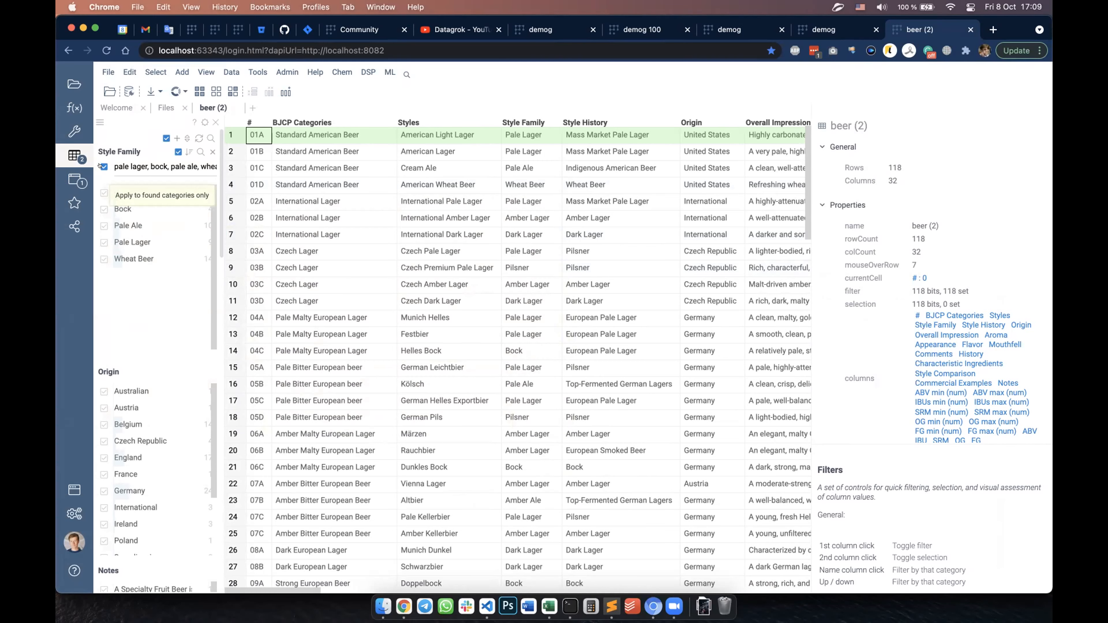
Step: Toggle all found Style Family categories off and on, leaving them excluded from the filtered rows
{"action": "left_click", "coordinate": [101, 166]}
{"action": "left_click", "coordinate": [100, 167]}
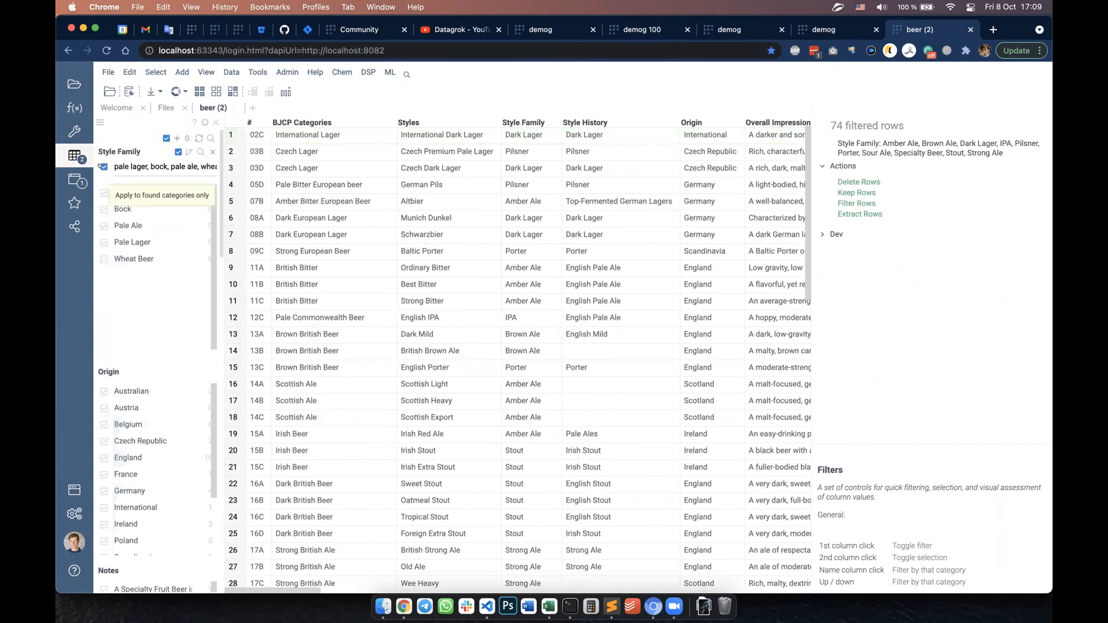
{"action": "left_click", "coordinate": [101, 166]}
{"action": "left_click", "coordinate": [100, 166]}
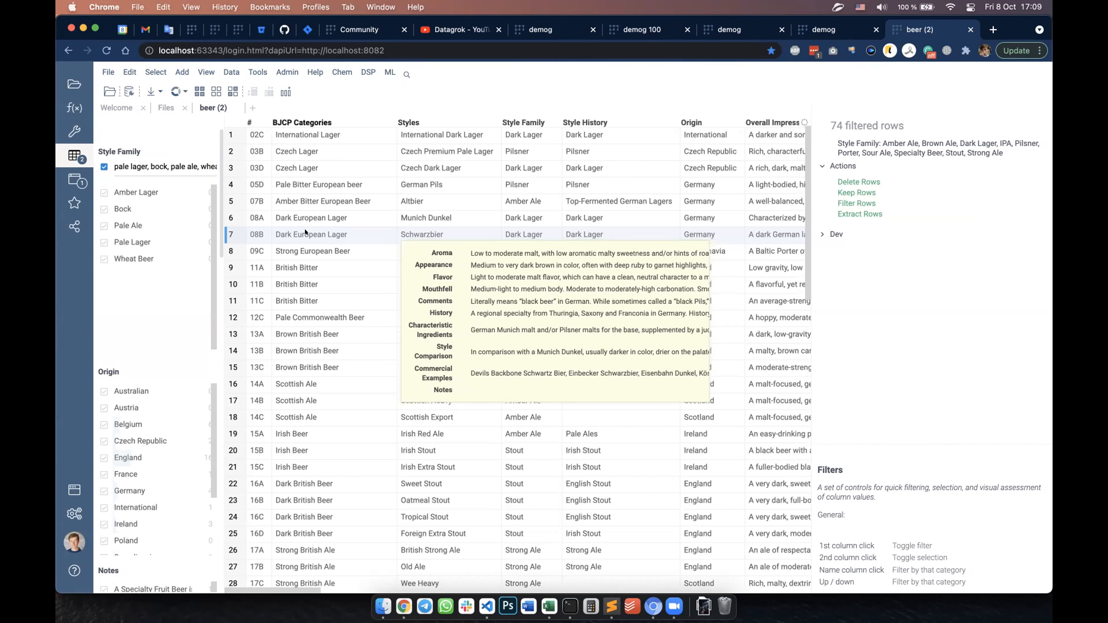
{"action": "left_click", "coordinate": [312, 250]}
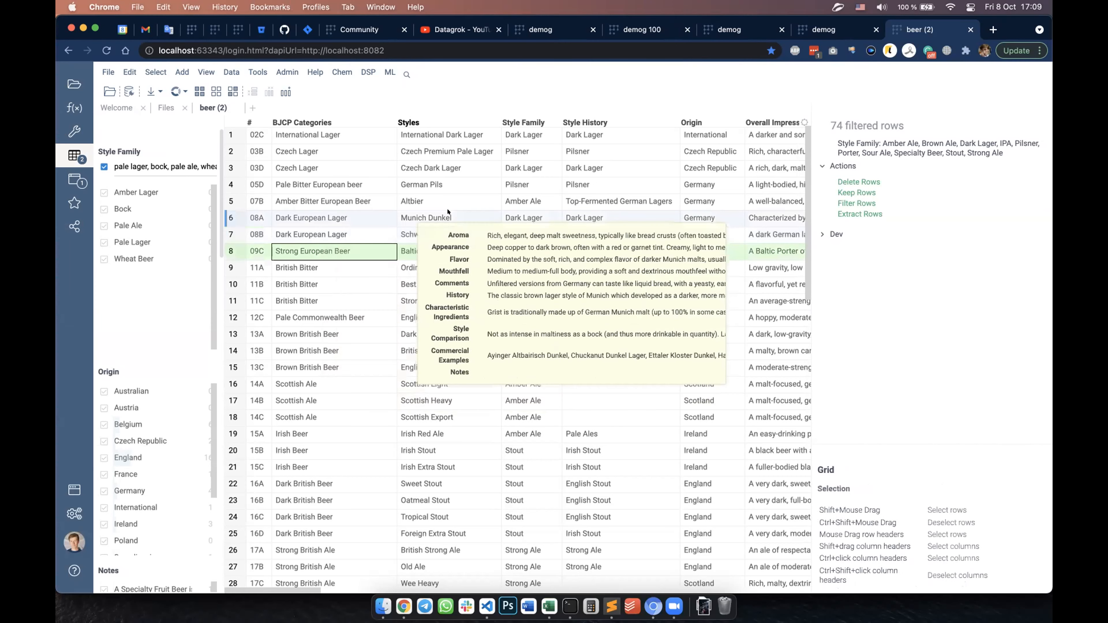
{"action": "left_click", "coordinate": [406, 219]}
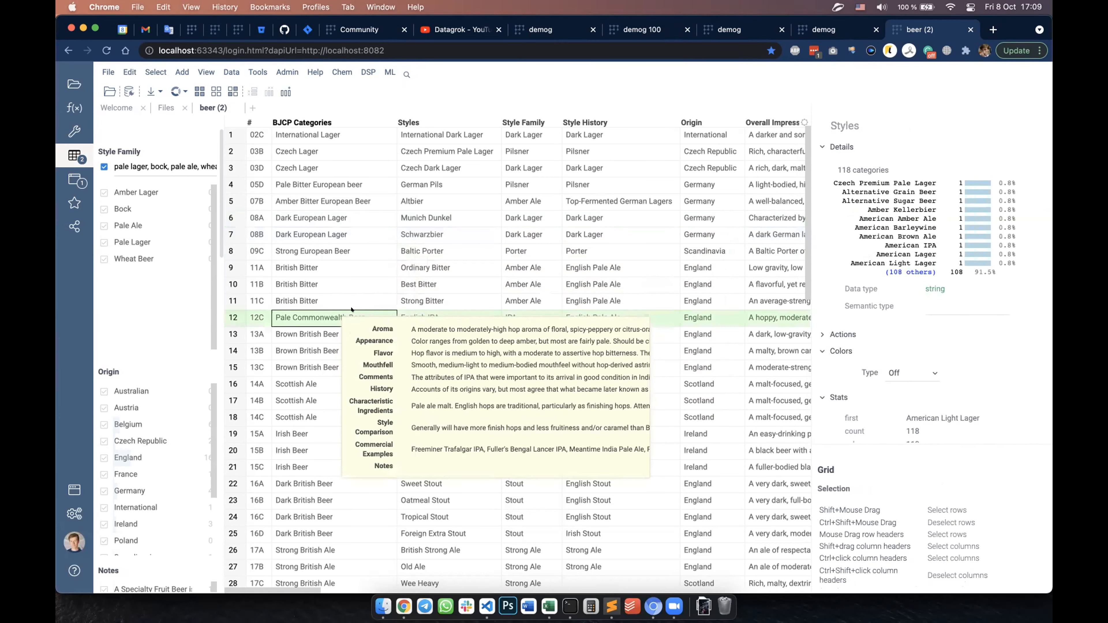
{"action": "left_click", "coordinate": [528, 284]}
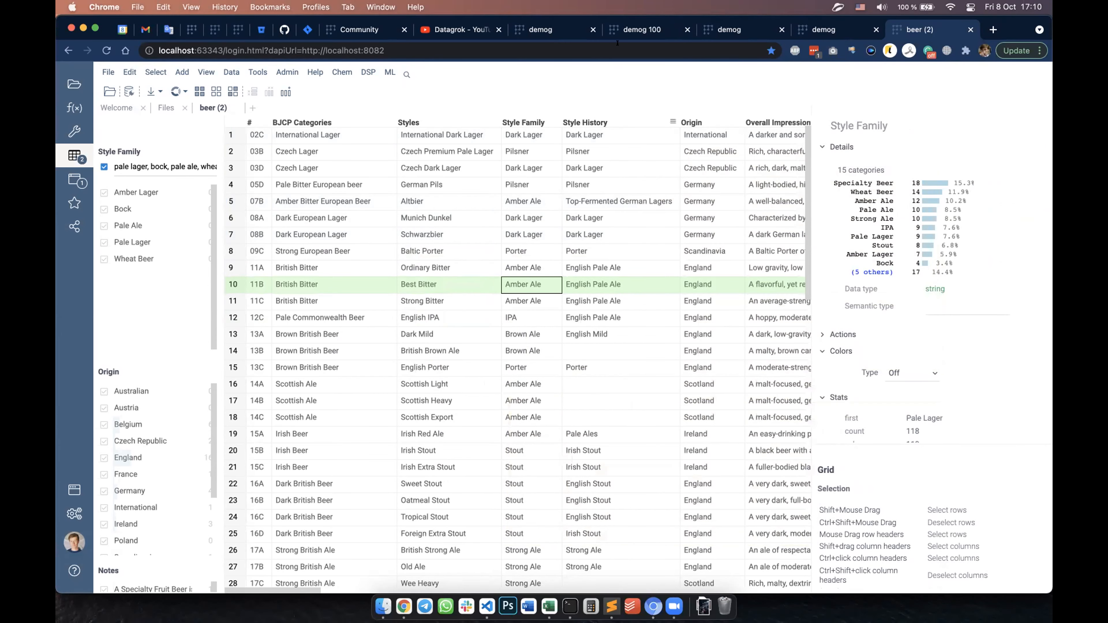
Step: Switch to the demog scatter plot tab, and in Sublime Text copy the script from the demog(100) declaration through the plot.setOptions block
{"action": "left_click", "coordinate": [562, 30]}
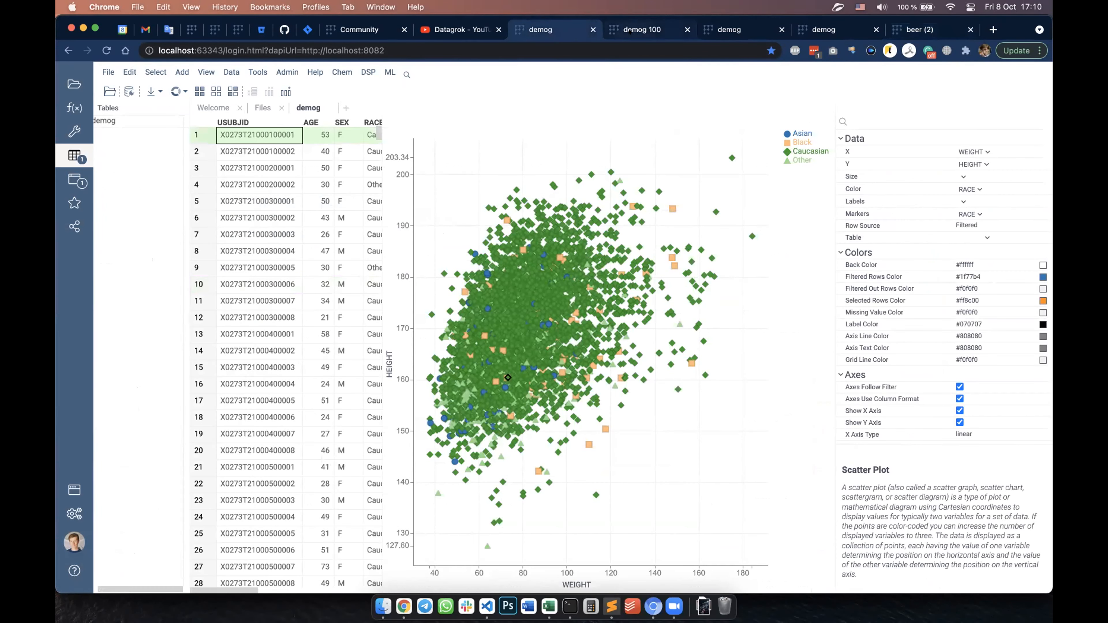
{"action": "mouse_move", "coordinate": [630, 31]}
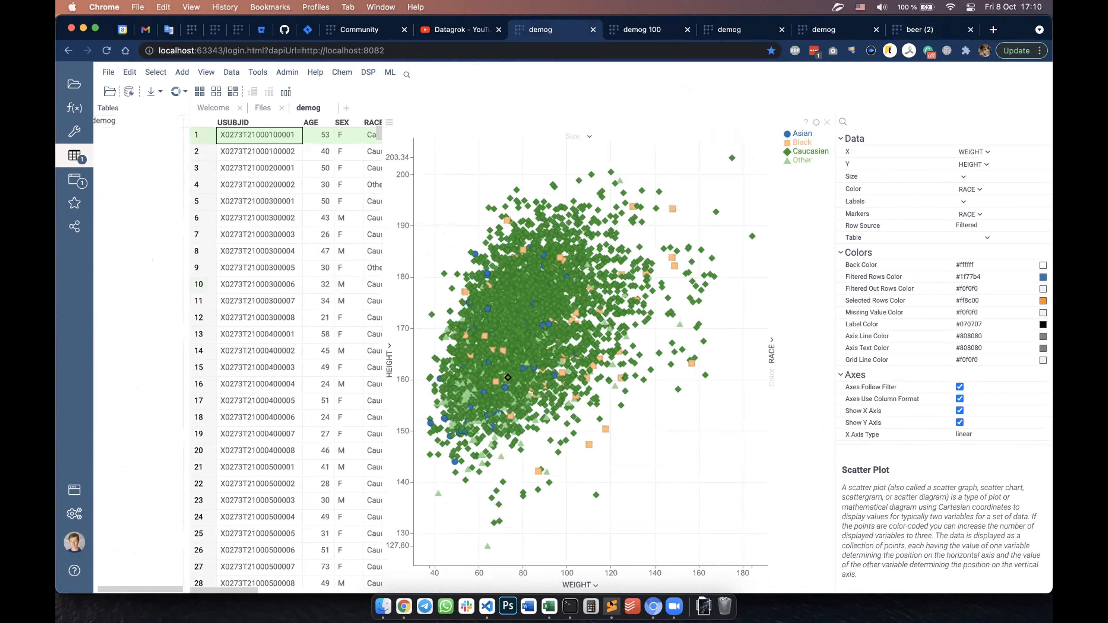
{"action": "left_click", "coordinate": [611, 605]}
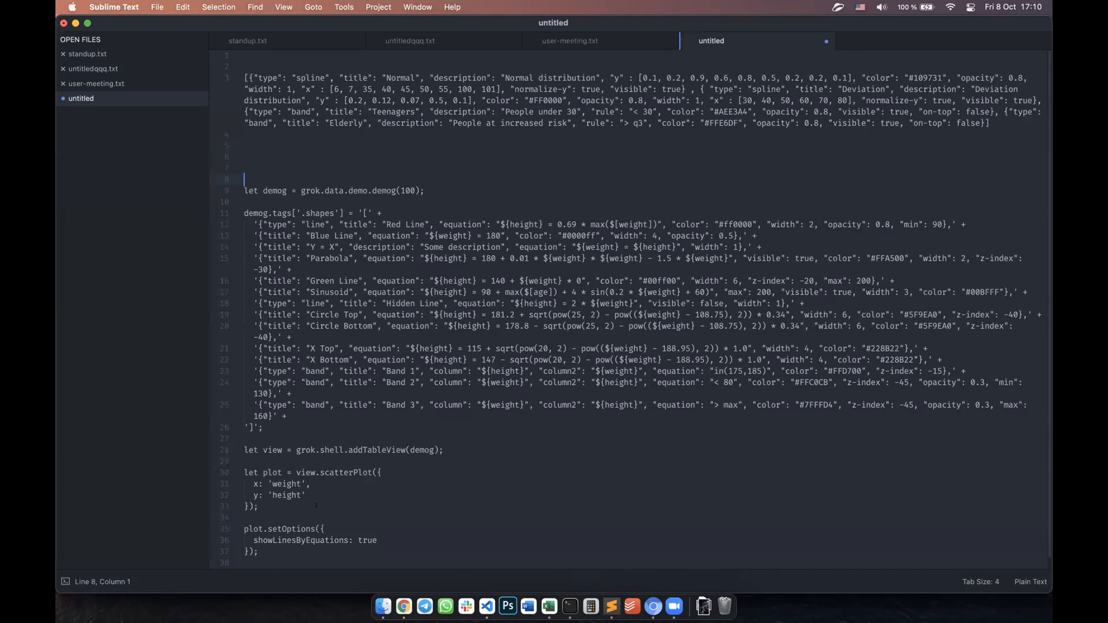
{"action": "left_click_drag", "start_coordinate": [221, 374], "coordinate": [221, 192]}
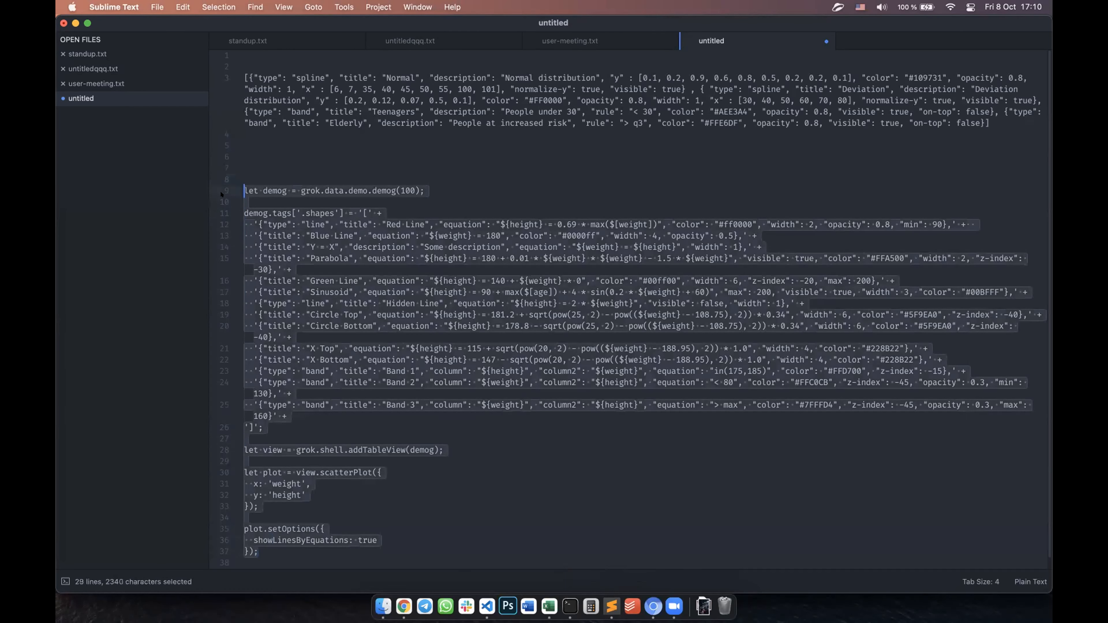
{"action": "key", "text": "super+c"}
Step: Paste the copied code into a new JavaScript script in Datagrok and run it to draw the weight-height scatter plot with formula lines
{"action": "left_click", "coordinate": [404, 605]}
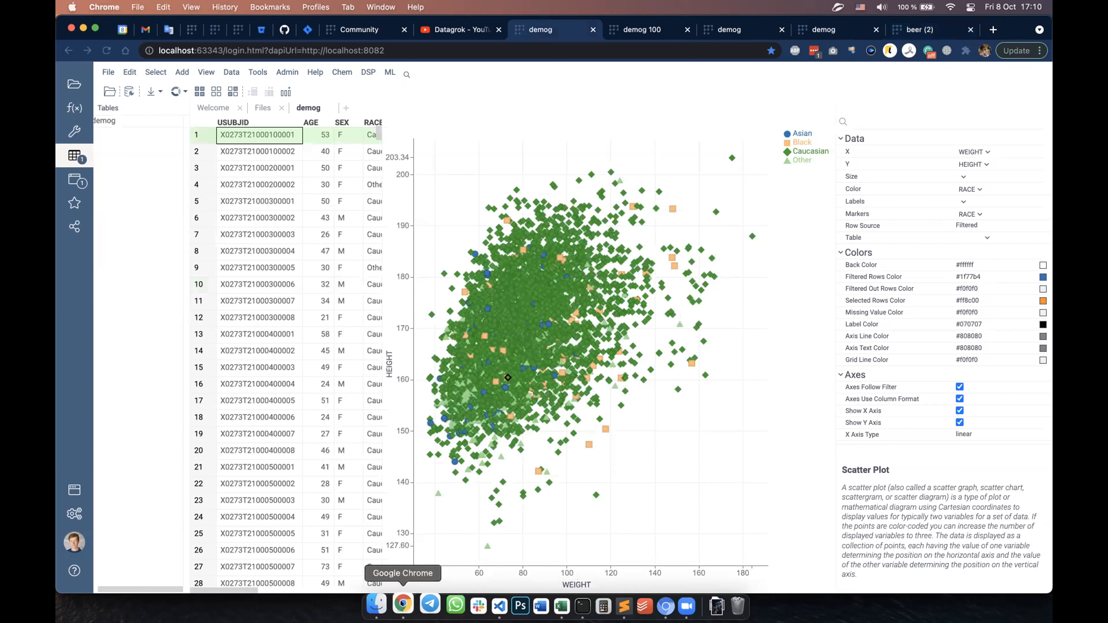
{"action": "left_click", "coordinate": [73, 569]}
{"action": "left_click", "coordinate": [127, 179]}
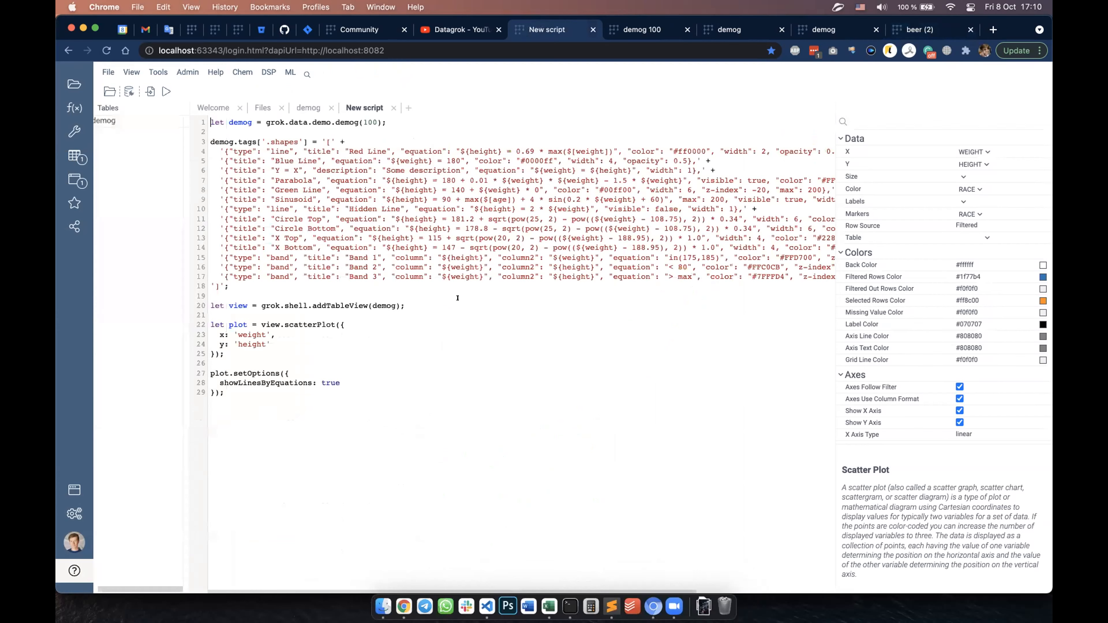
{"action": "key", "text": "super+a"}
{"action": "key", "text": "Right"}
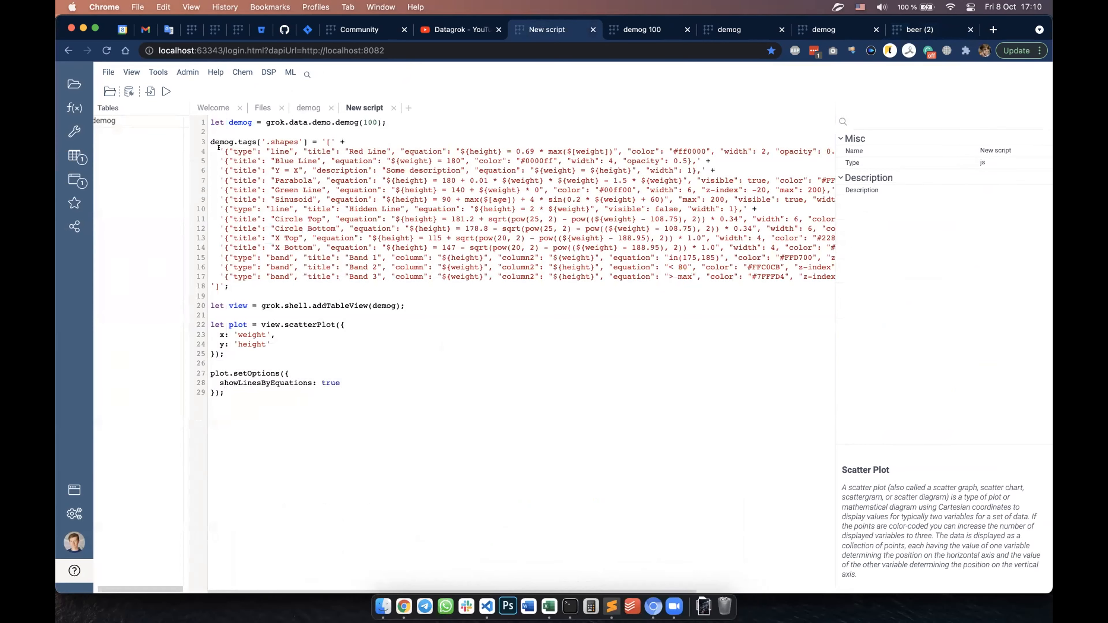
{"action": "left_click", "coordinate": [157, 91]}
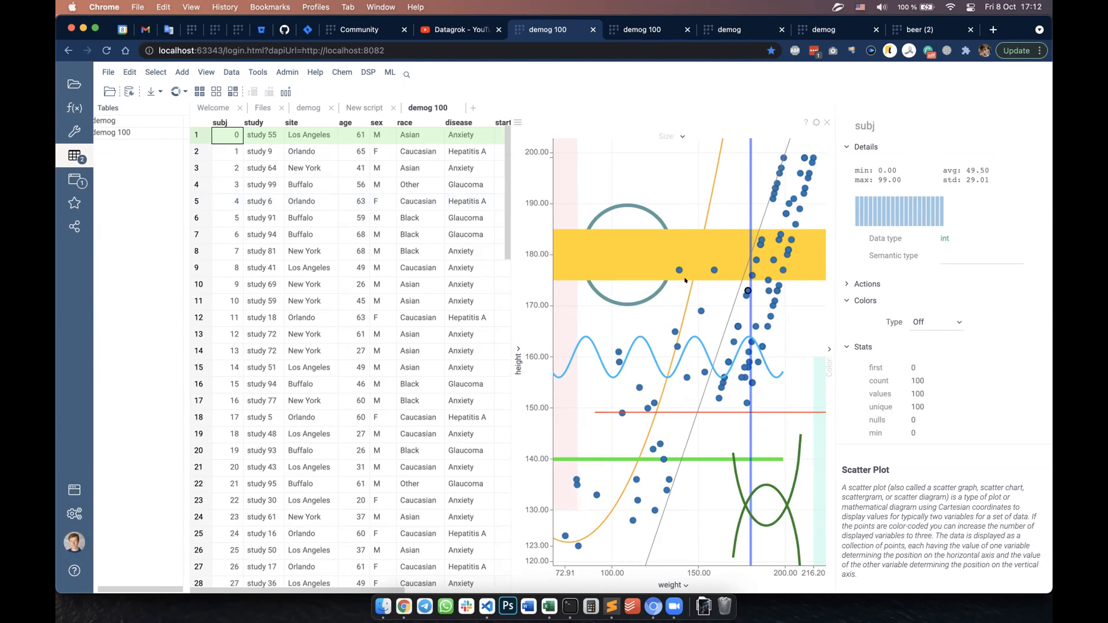
{"action": "left_click_drag", "start_coordinate": [654, 319], "coordinate": [685, 307]}
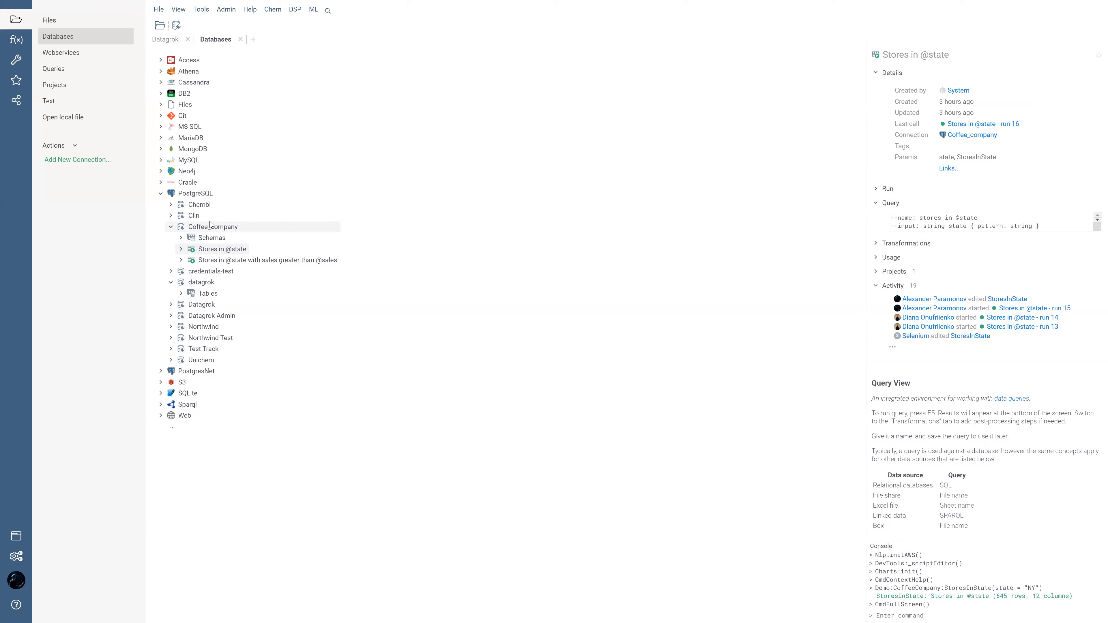
{"action": "mouse_move", "coordinate": [212, 230]}
{"action": "left_click", "coordinate": [211, 228]}
{"action": "left_click", "coordinate": [214, 252]}
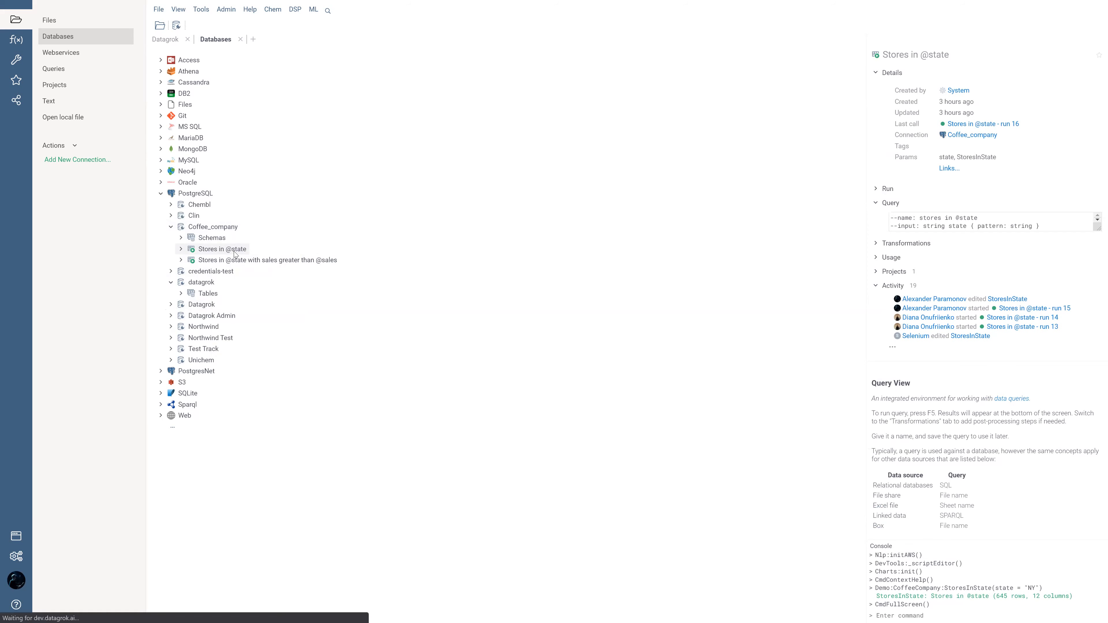
{"action": "right_click", "coordinate": [233, 252]}
{"action": "left_click", "coordinate": [259, 259]}
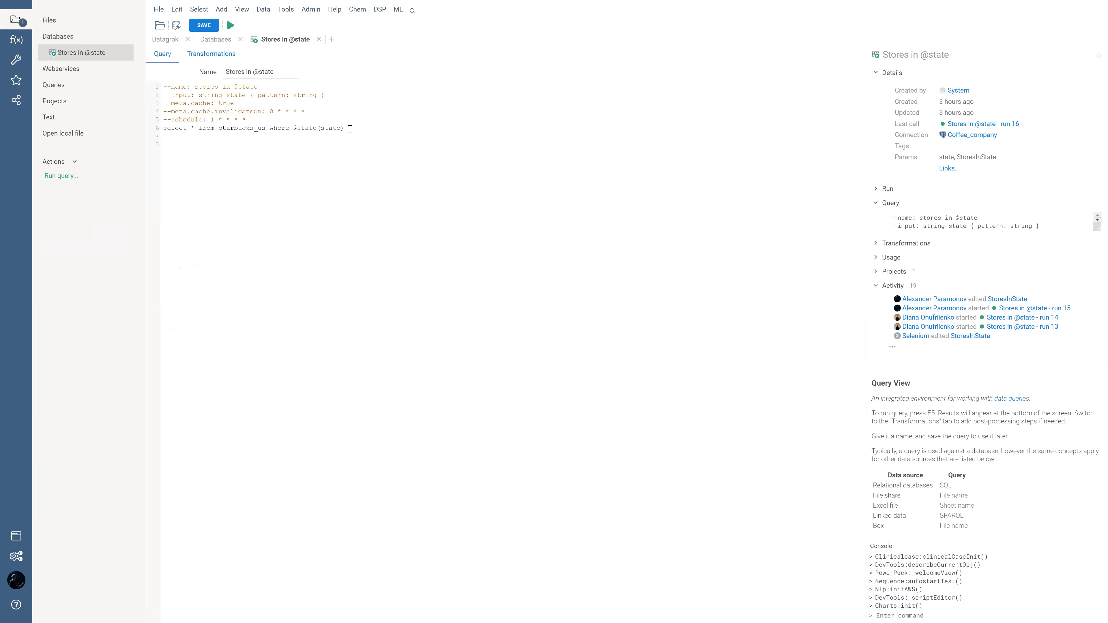
{"action": "left_click", "coordinate": [319, 39]}
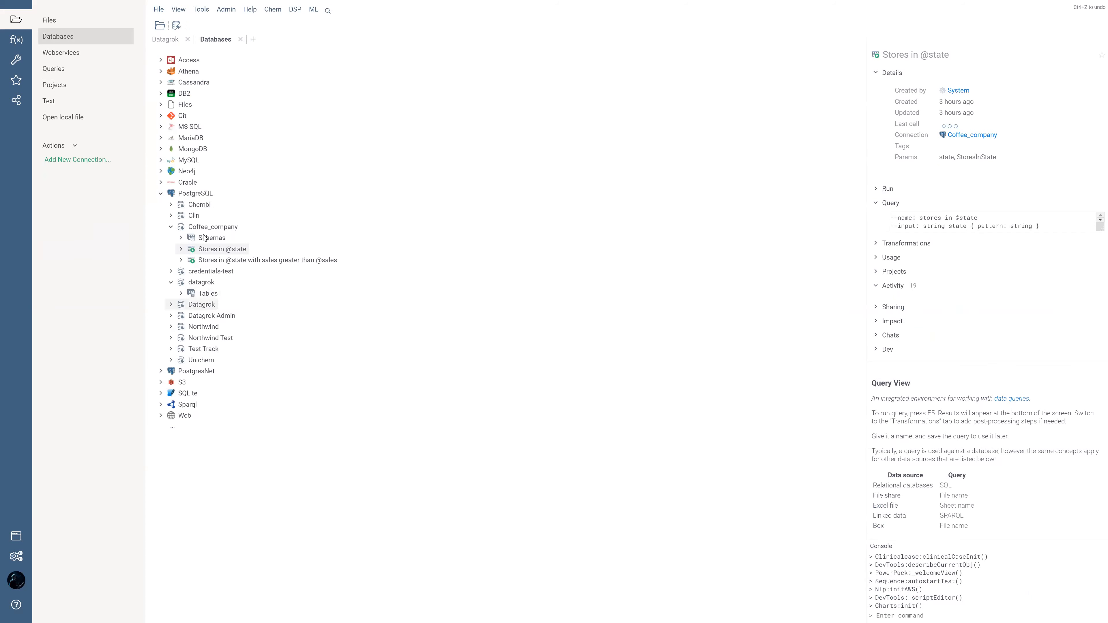
Step: Edit the Coffee_company PostgreSQL connection to enable Cache Results and save it
{"action": "left_click", "coordinate": [213, 227]}
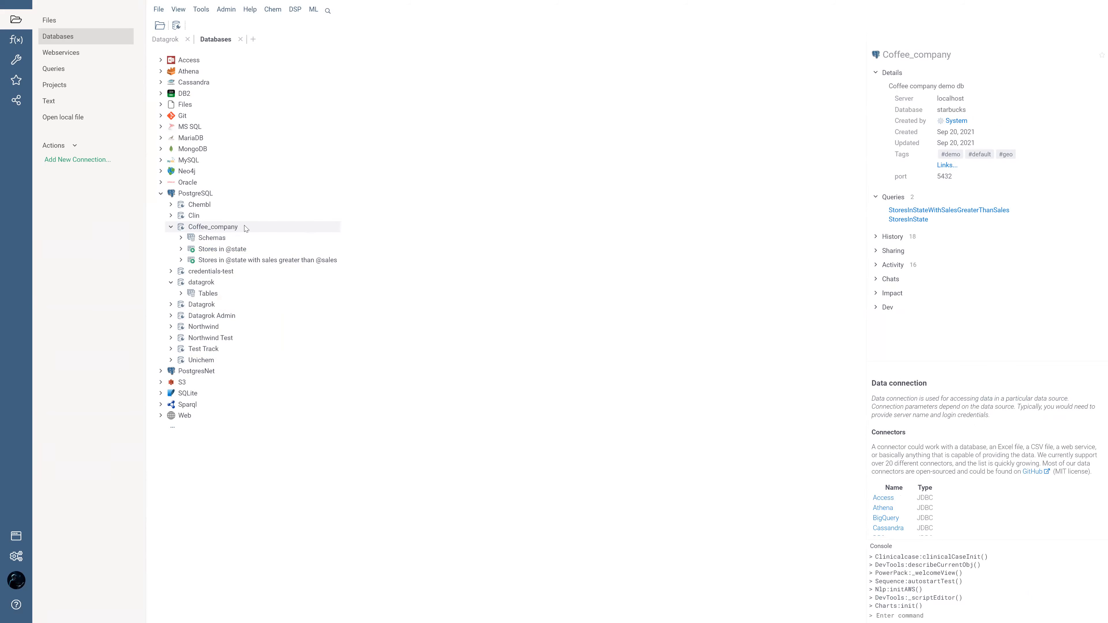
{"action": "left_click", "coordinate": [209, 250]}
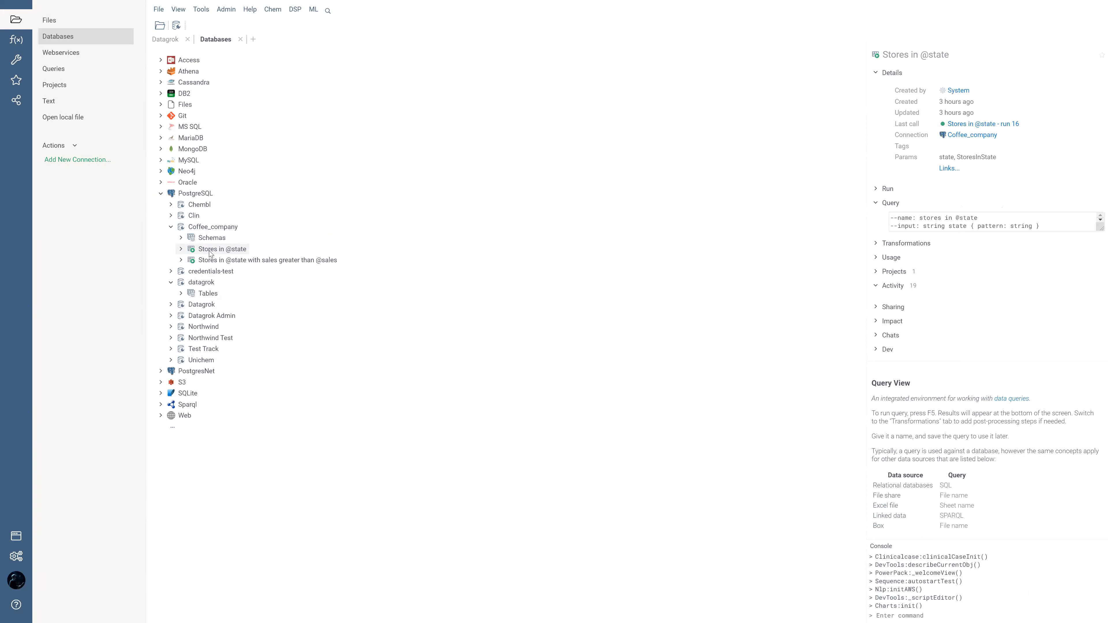
{"action": "mouse_move", "coordinate": [211, 227]}
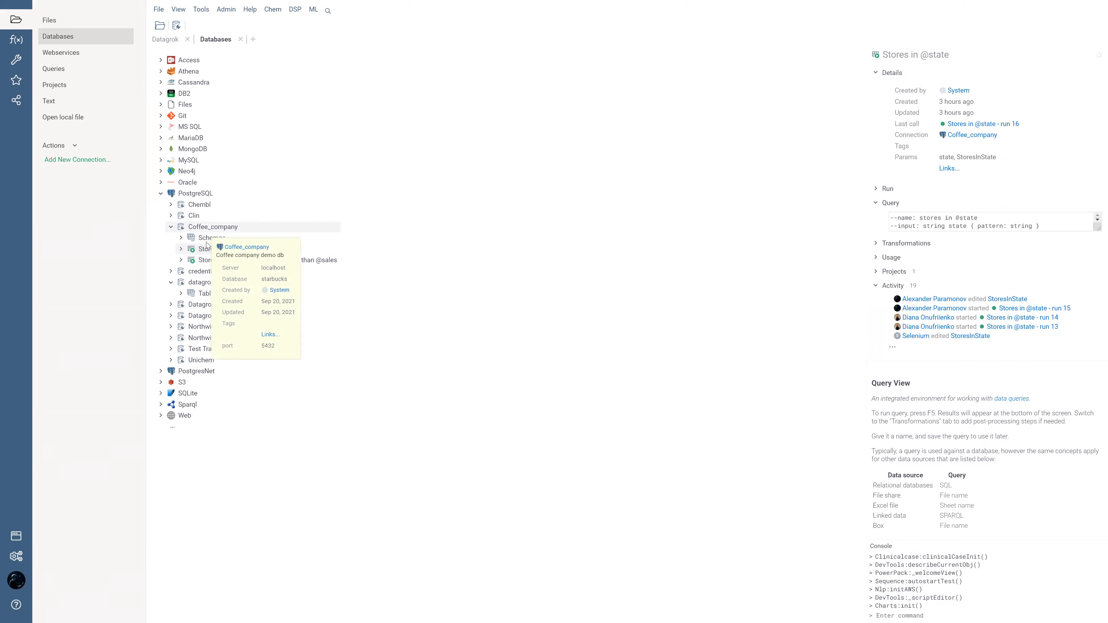
{"action": "right_click", "coordinate": [213, 227]}
{"action": "left_click", "coordinate": [233, 274]}
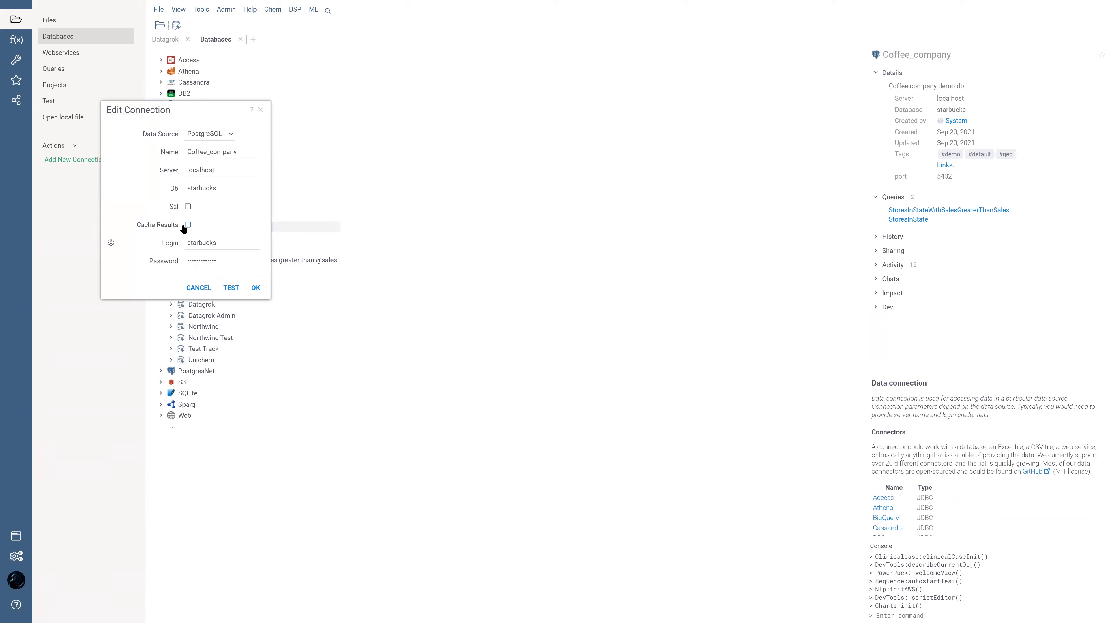
{"action": "left_click", "coordinate": [185, 223]}
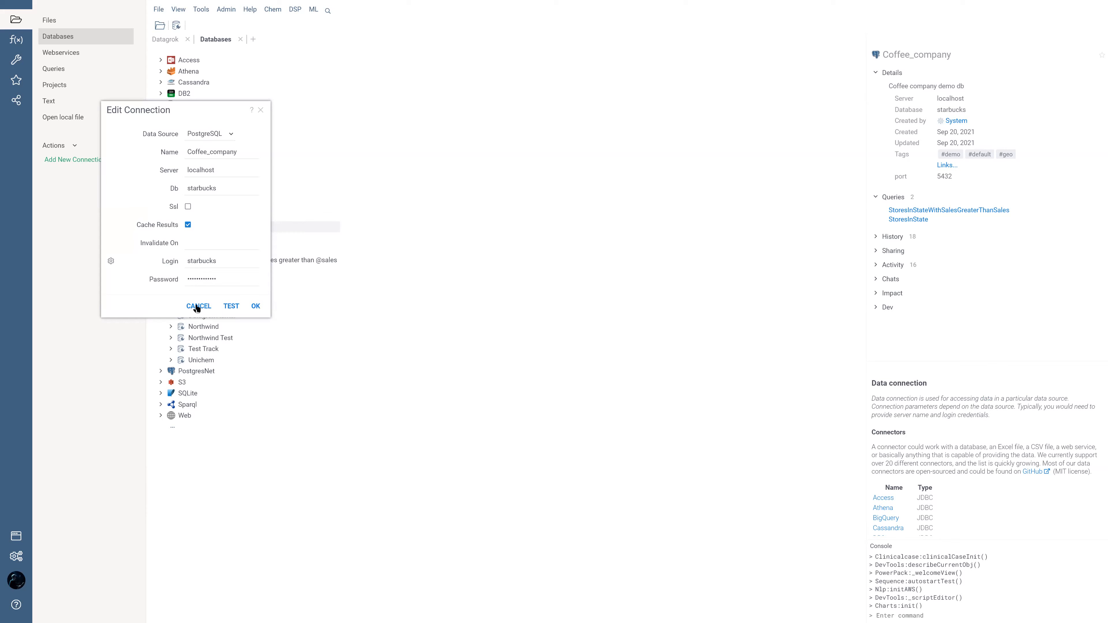
{"action": "left_click", "coordinate": [256, 306]}
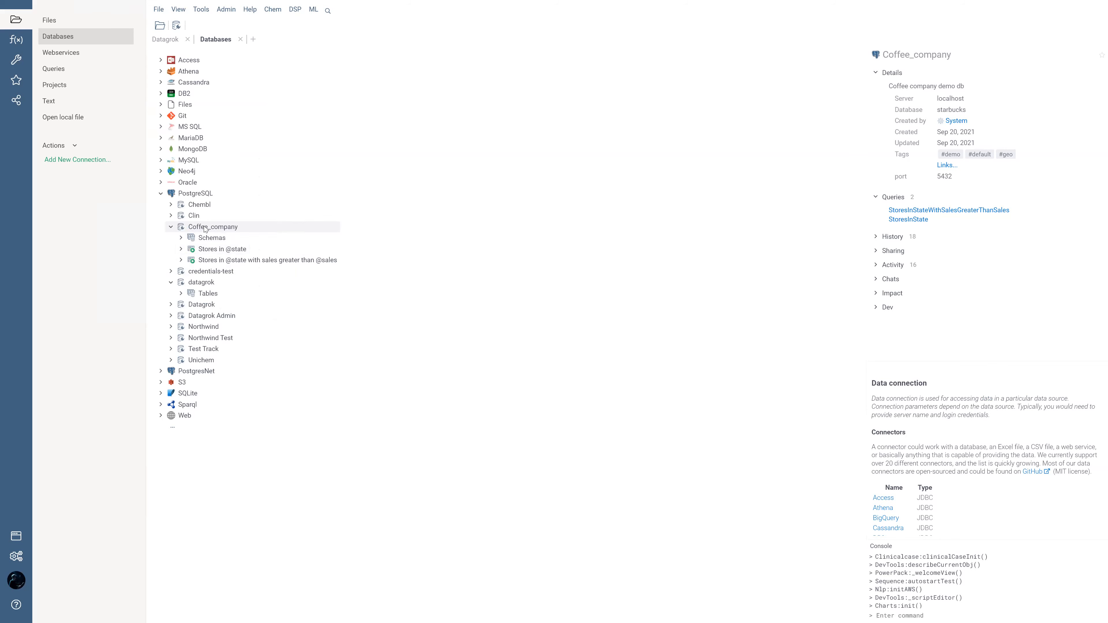
{"action": "mouse_move", "coordinate": [205, 228]}
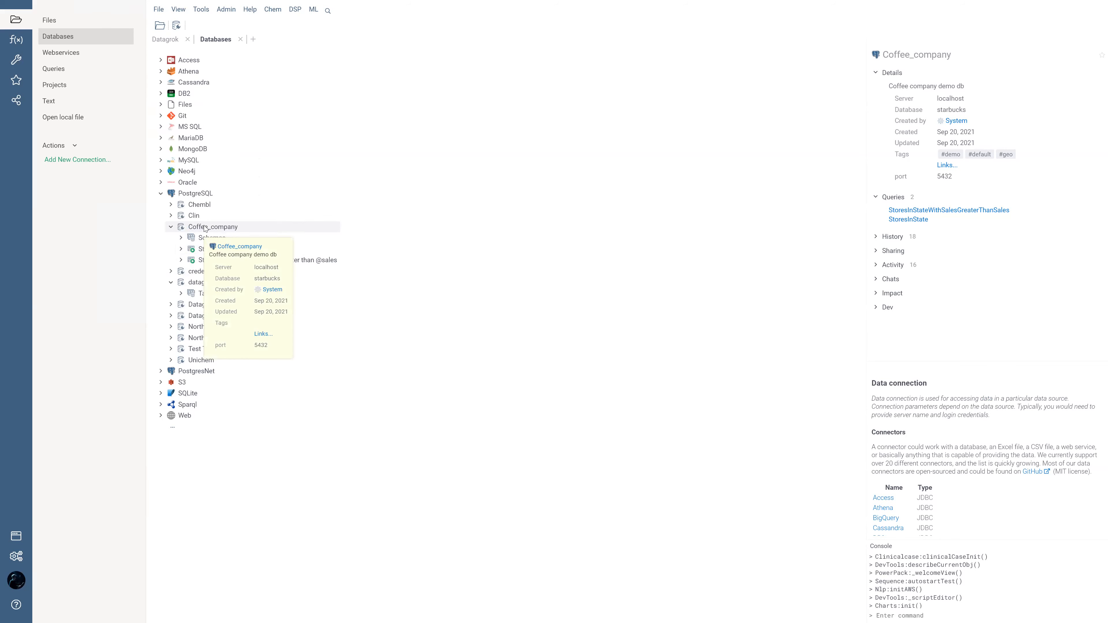
{"action": "left_click", "coordinate": [201, 249]}
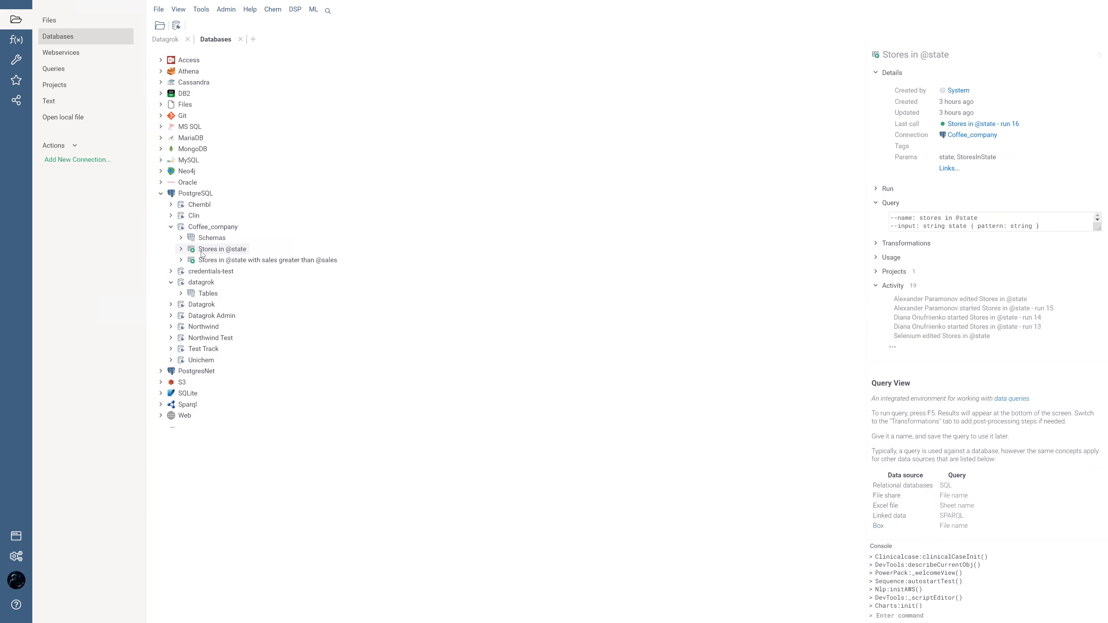
{"action": "right_click", "coordinate": [202, 254]}
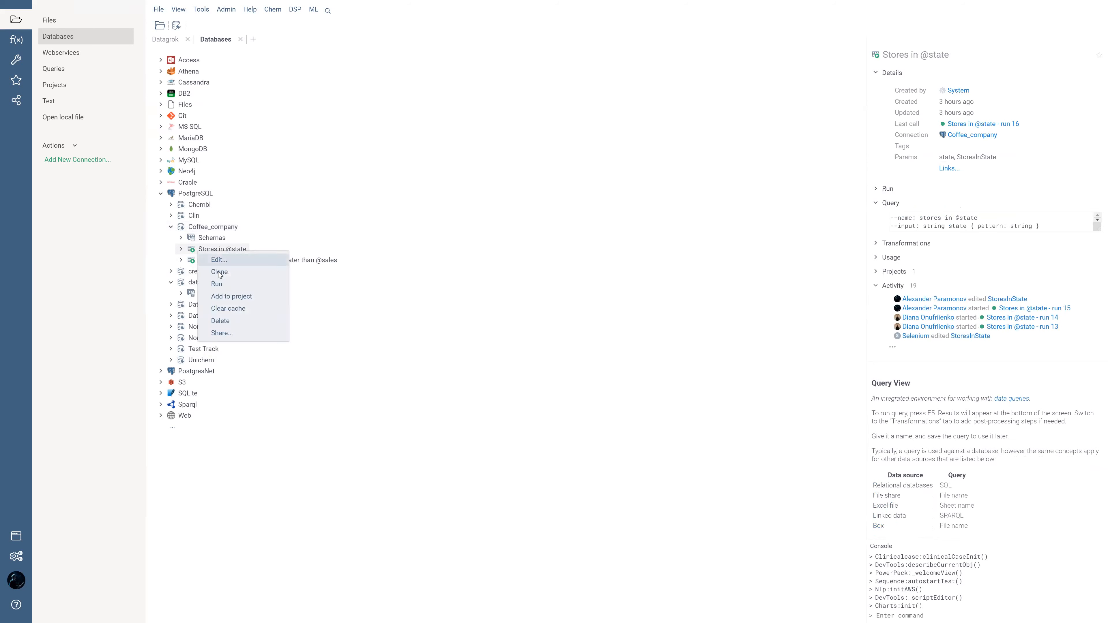
{"action": "left_click", "coordinate": [272, 191]}
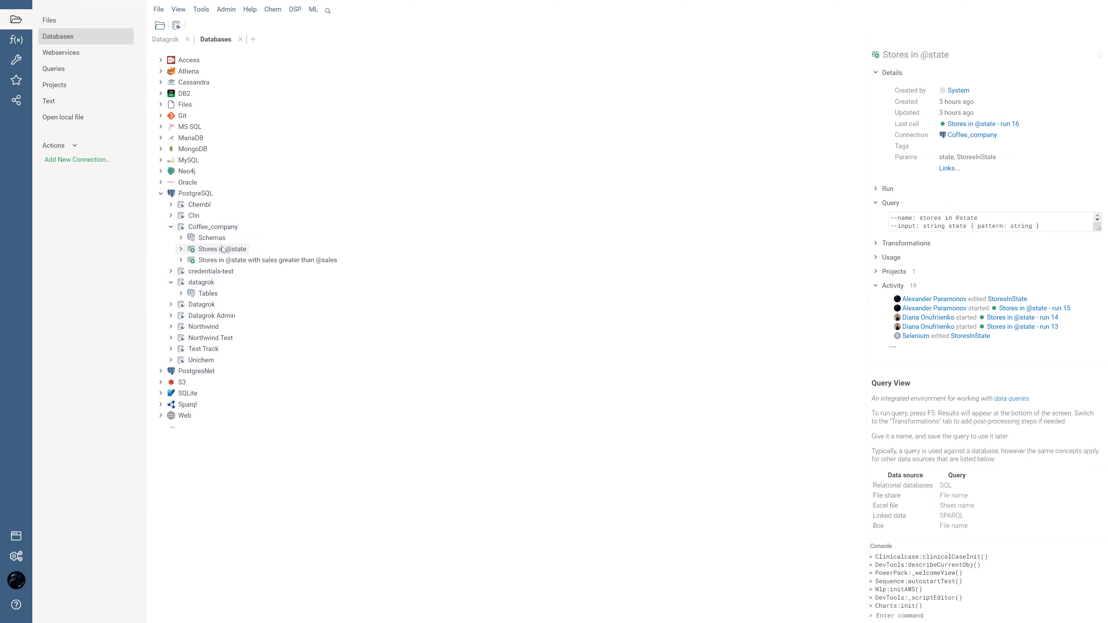
{"action": "right_click", "coordinate": [210, 248]}
{"action": "left_click", "coordinate": [228, 280]}
{"action": "type", "text": "NY"}
{"action": "left_click", "coordinate": [269, 165]}
{"action": "left_click", "coordinate": [270, 162]}
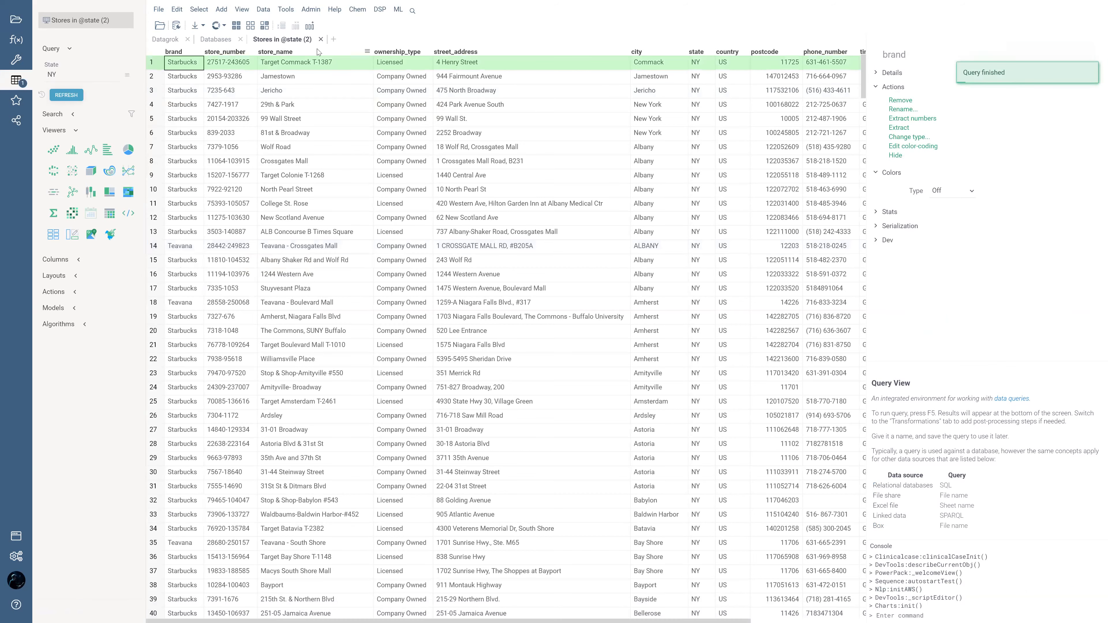
{"action": "left_click", "coordinate": [321, 40]}
{"action": "right_click", "coordinate": [204, 226]}
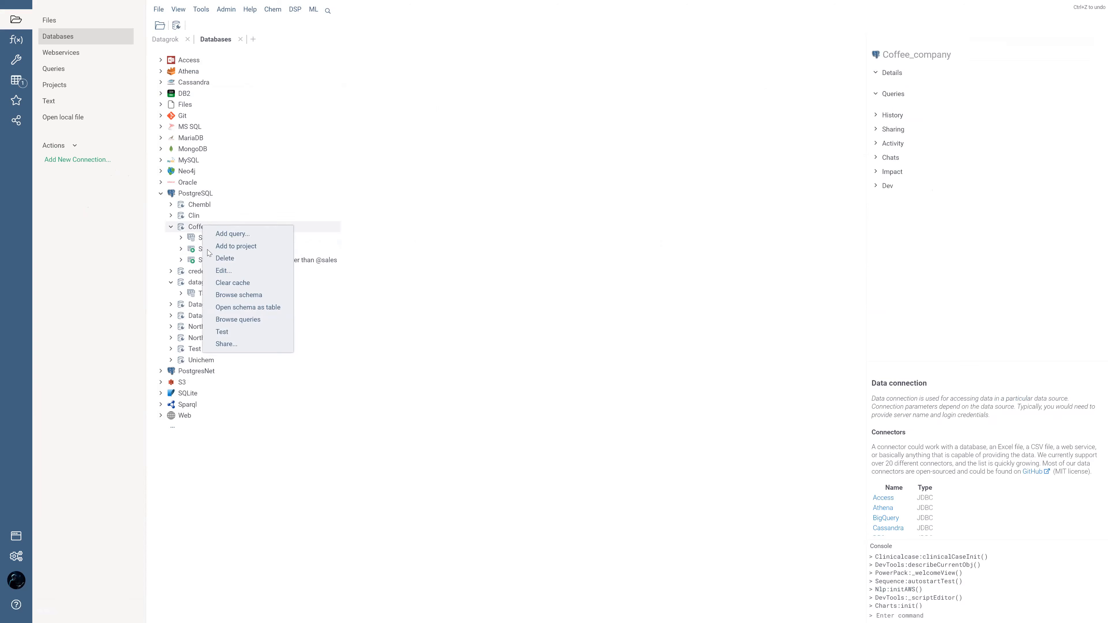
{"action": "left_click", "coordinate": [308, 249]}
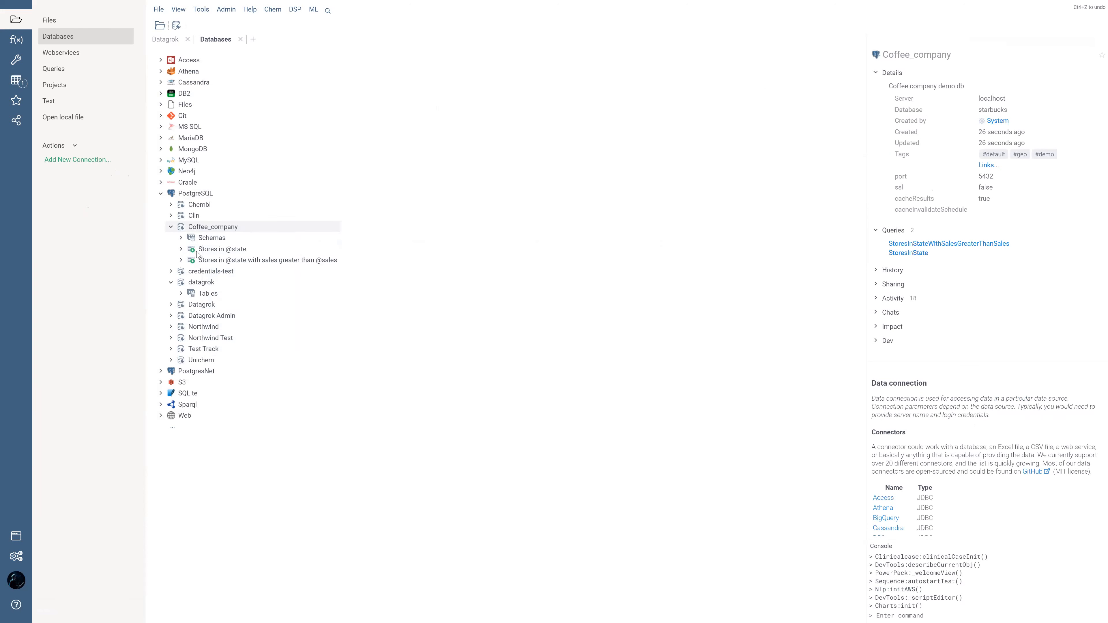
{"action": "right_click", "coordinate": [226, 251]}
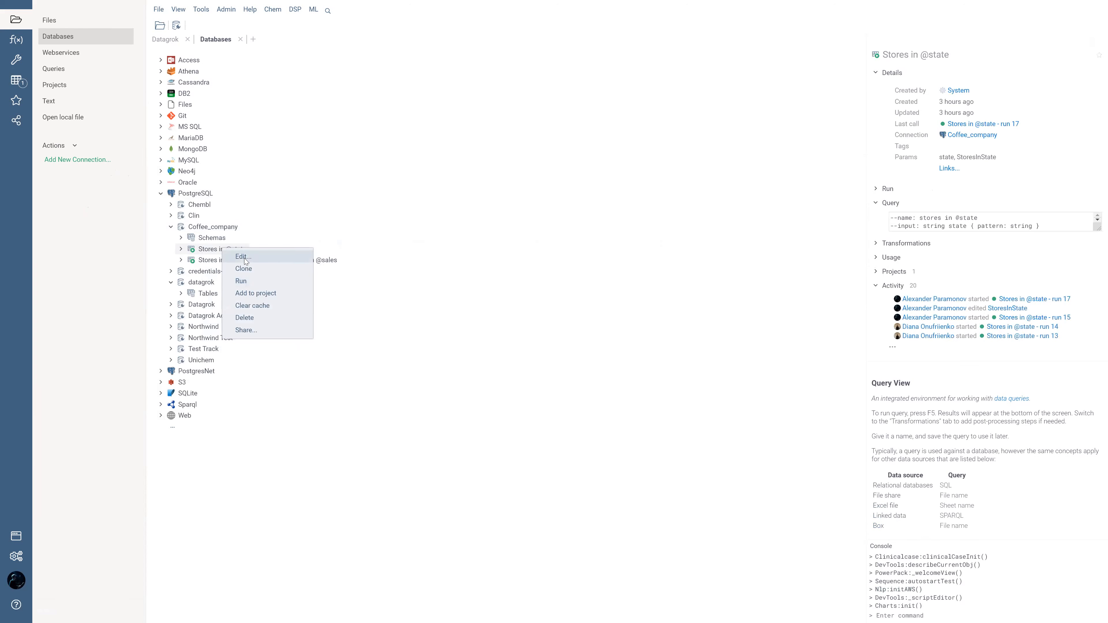
{"action": "left_click", "coordinate": [242, 283]}
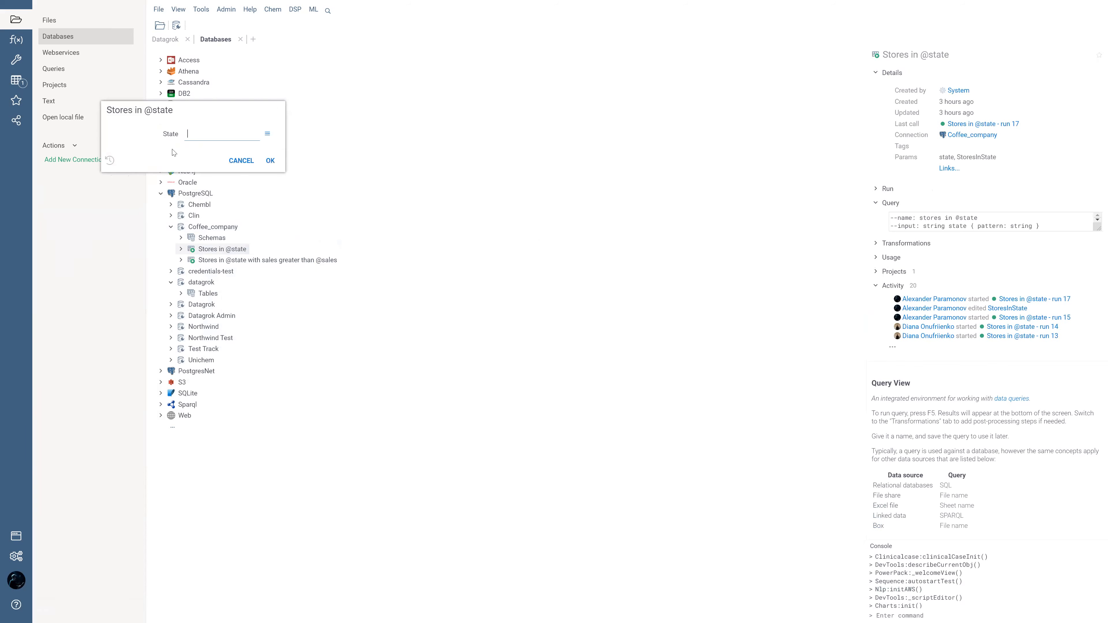
{"action": "left_click", "coordinate": [237, 164]}
Step: Open the Coffee_company connection's settings, examine the cache options, and close them without saving
{"action": "right_click", "coordinate": [201, 227]}
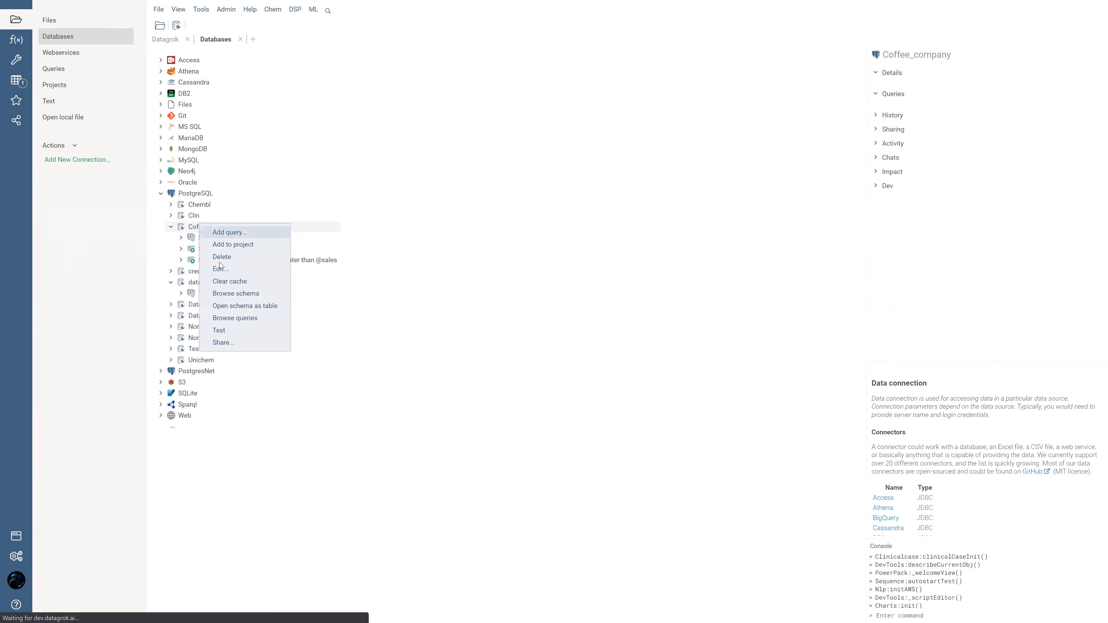
{"action": "left_click", "coordinate": [219, 268]}
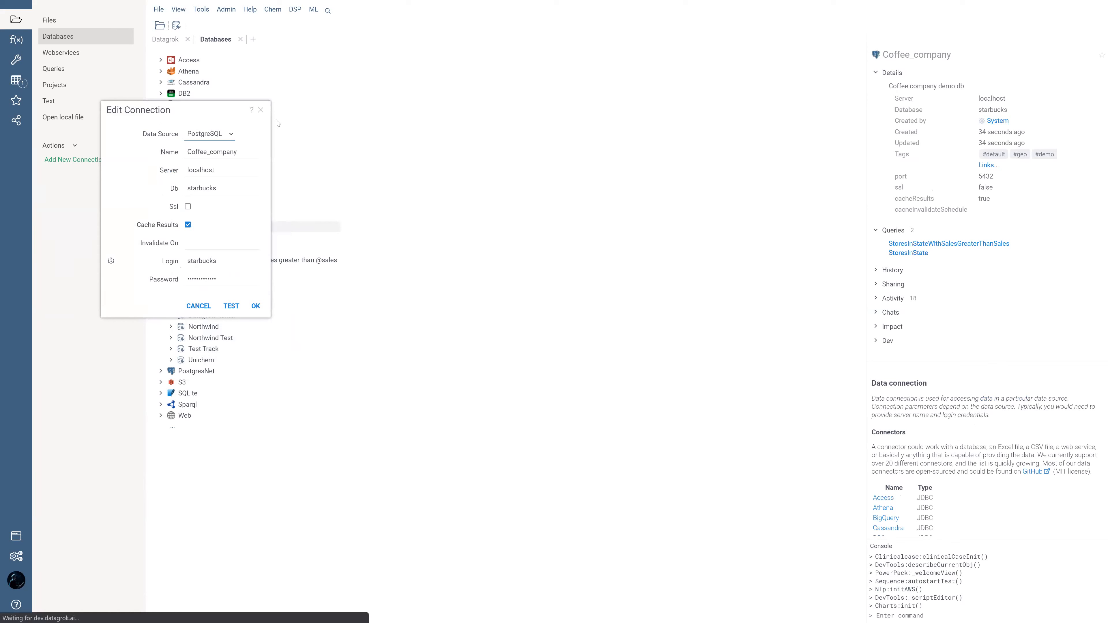
{"action": "left_click", "coordinate": [203, 307]}
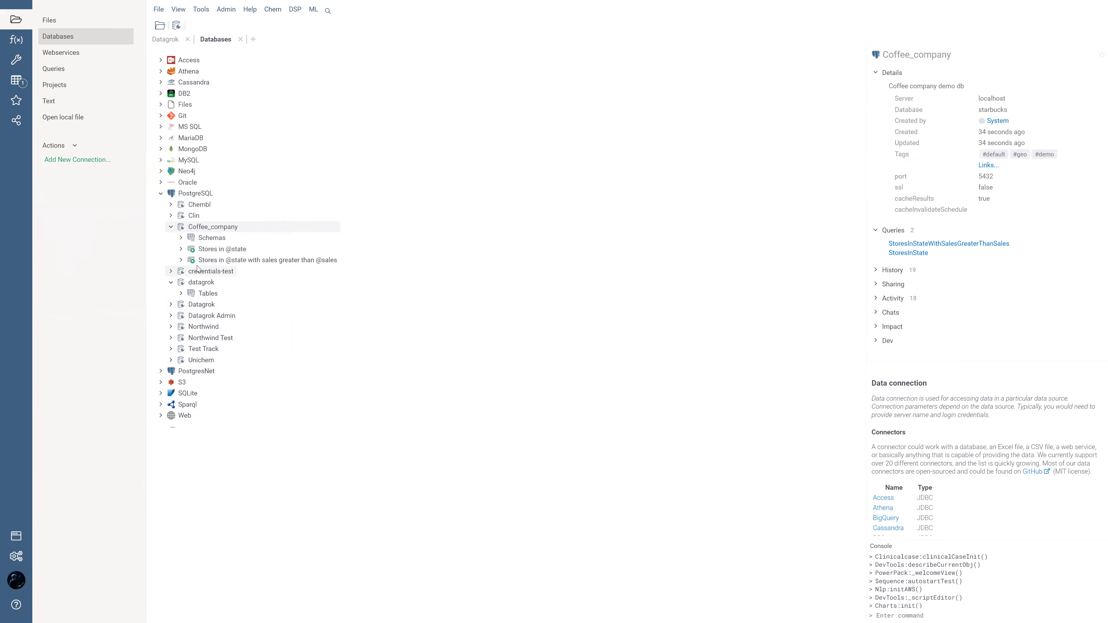
{"action": "right_click", "coordinate": [228, 247]}
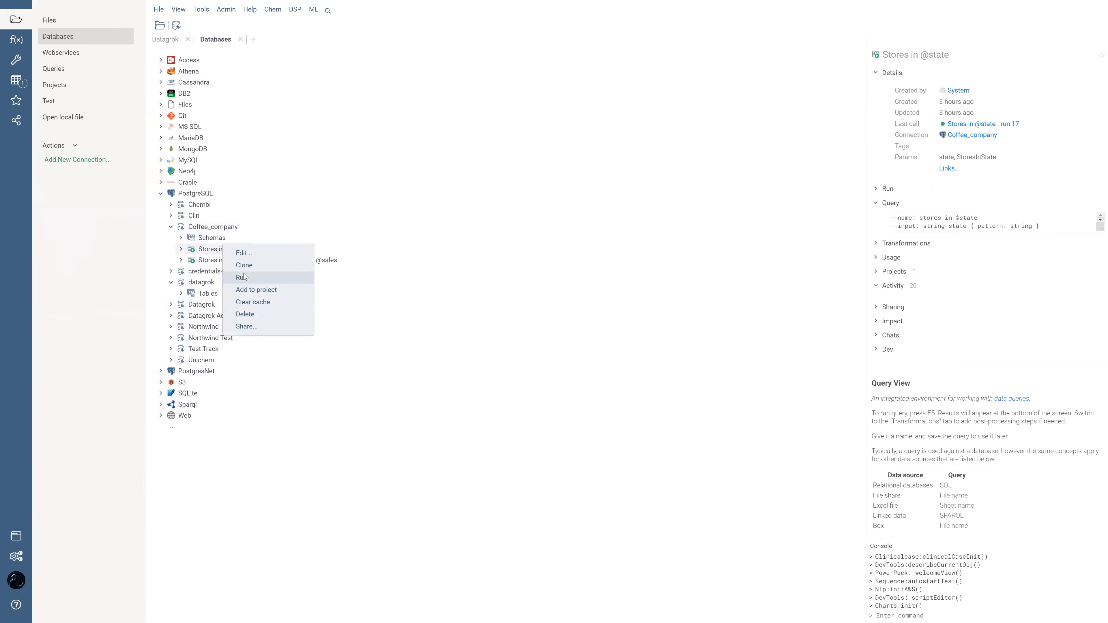
{"action": "left_click", "coordinate": [241, 254]}
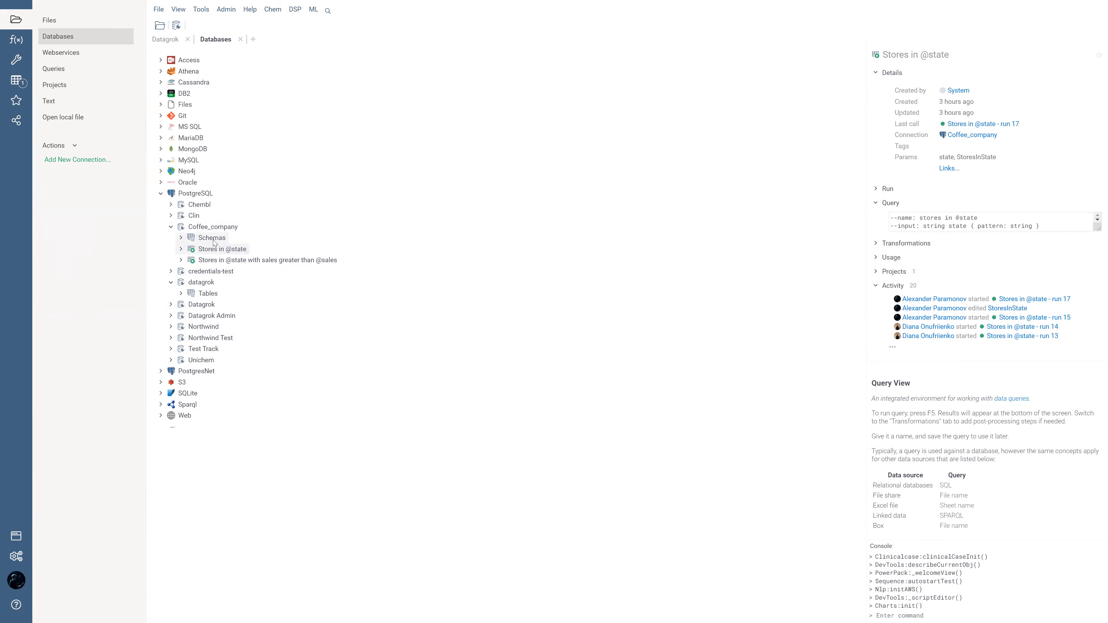
{"action": "right_click", "coordinate": [216, 249]}
{"action": "left_click", "coordinate": [223, 257]}
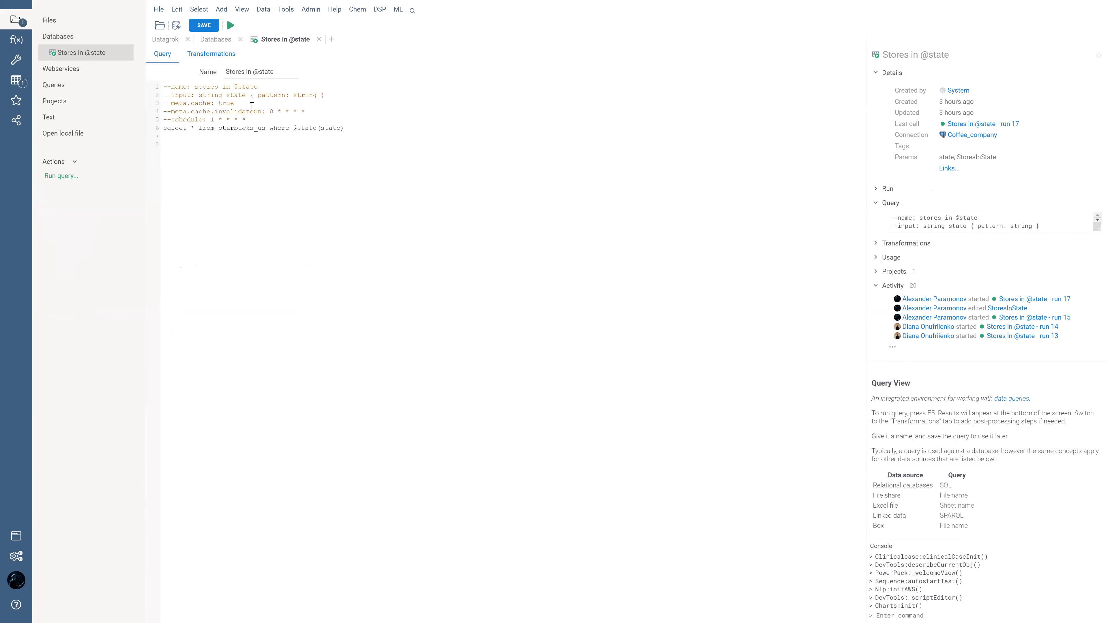
{"action": "left_click", "coordinate": [318, 39]}
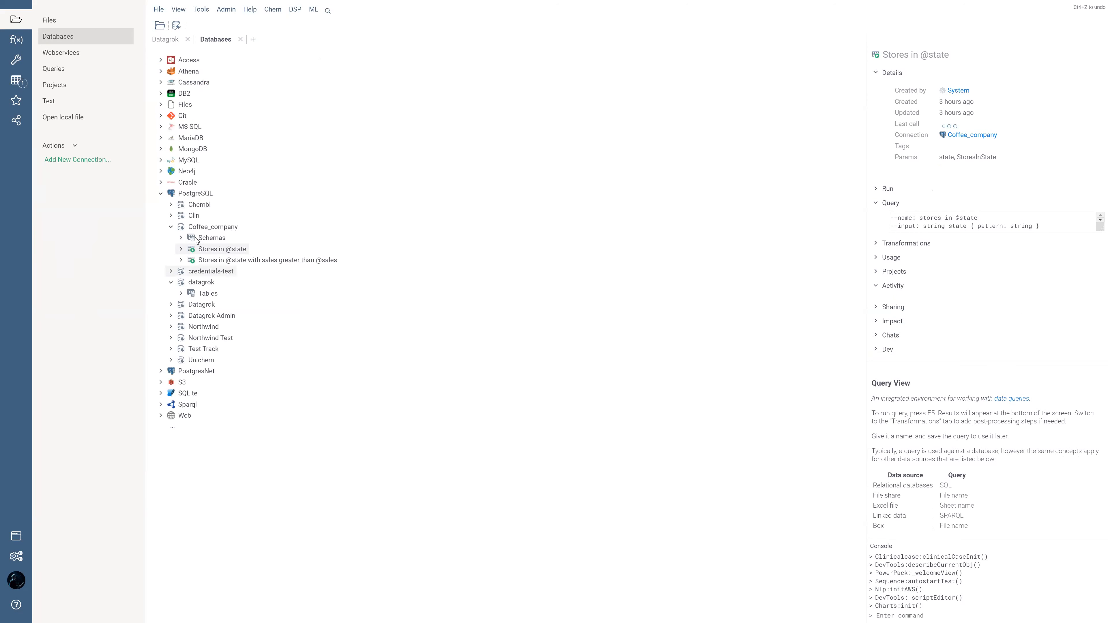
Step: Edit the Coffee_company connection and set its Invalidate On schedule to "0 * * * *"
{"action": "right_click", "coordinate": [201, 229]}
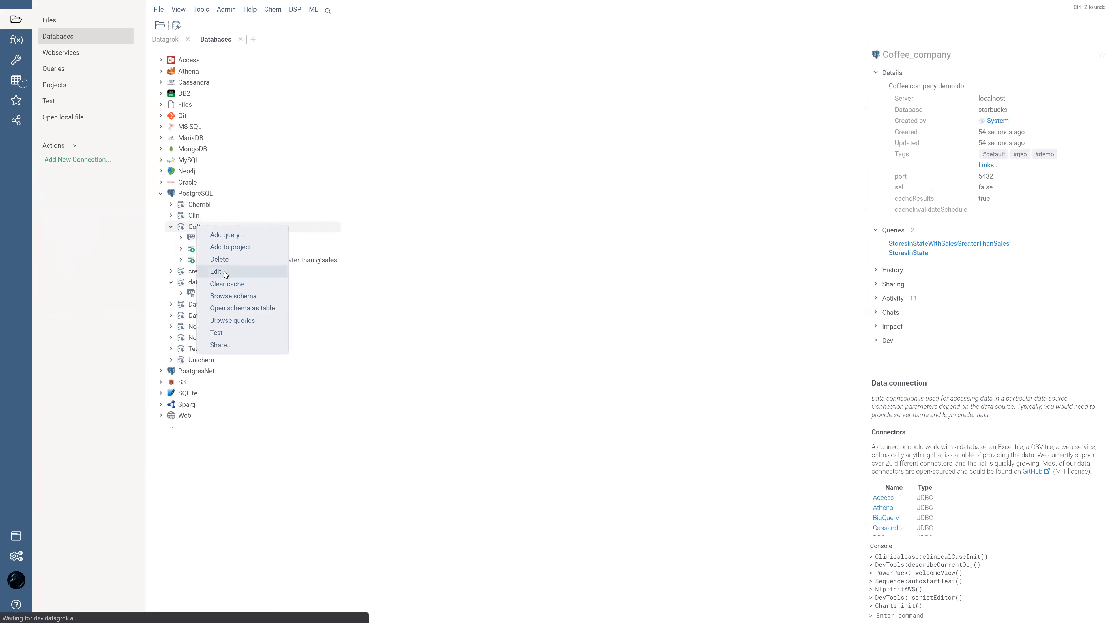
{"action": "right_click", "coordinate": [211, 225]}
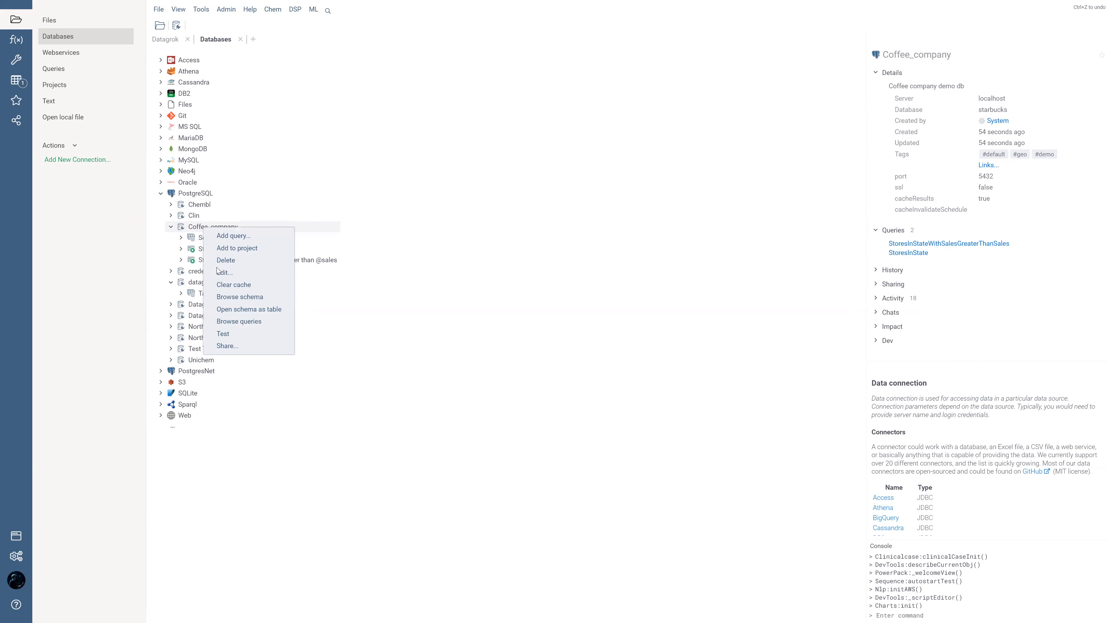
{"action": "left_click", "coordinate": [225, 272]}
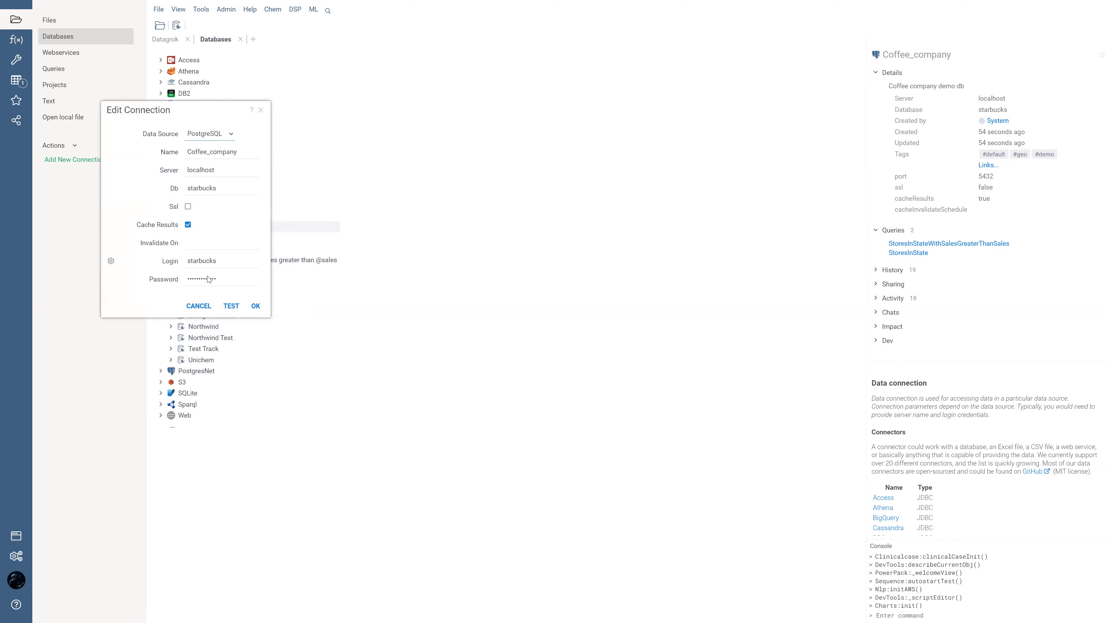
{"action": "left_click", "coordinate": [193, 241]}
{"action": "type", "text": "0 * * * * *"}
{"action": "triple_click", "coordinate": [209, 245]}
{"action": "left_click", "coordinate": [219, 244]}
{"action": "key", "text": "BackSpace"}
{"action": "key", "text": "BackSpace"}
{"action": "left_click_drag", "start_coordinate": [193, 242], "coordinate": [212, 243]}
{"action": "left_click", "coordinate": [212, 242]}
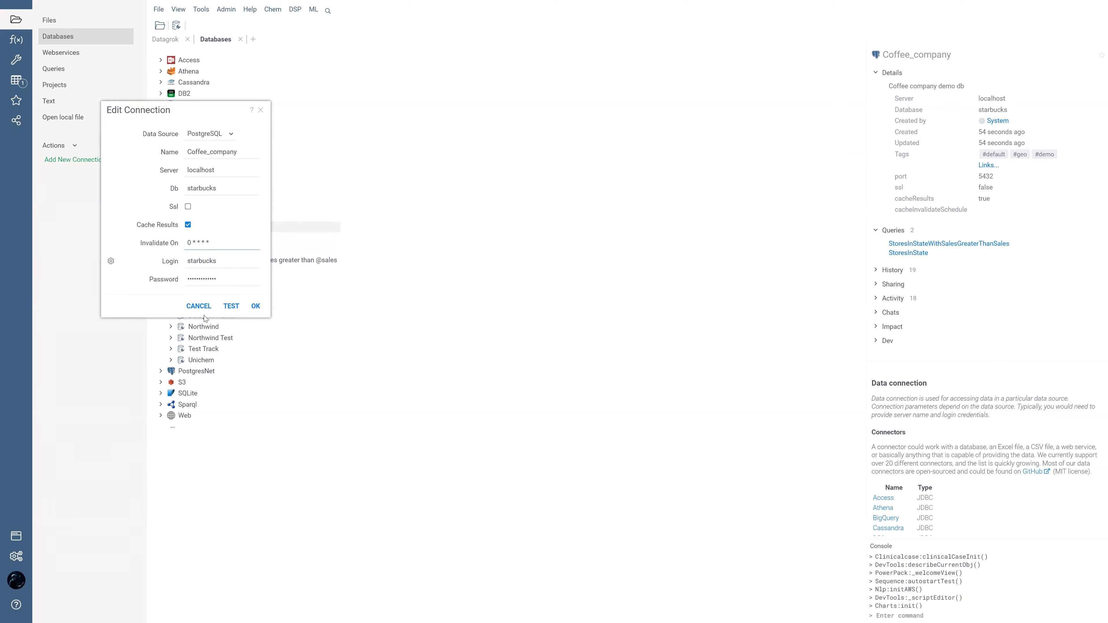
Step: Confirm the edited Coffee_company connection settings and close the connection dialog
{"action": "left_click", "coordinate": [255, 306]}
{"action": "left_click_drag", "start_coordinate": [215, 244], "coordinate": [119, 234]}
{"action": "left_click", "coordinate": [257, 307]}
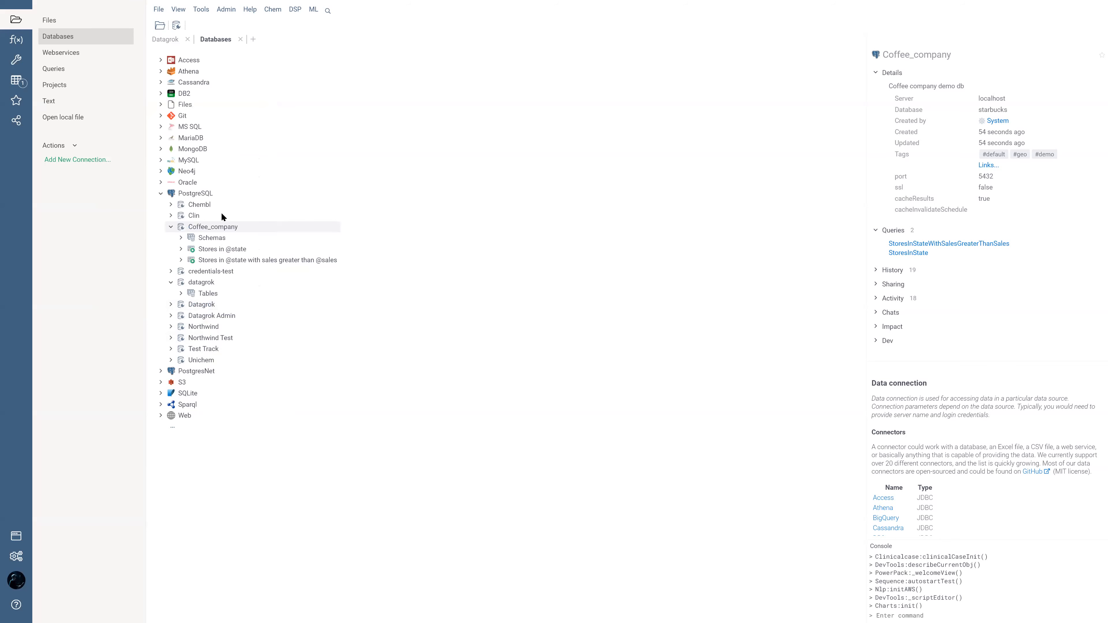
{"action": "left_click", "coordinate": [222, 249]}
{"action": "right_click", "coordinate": [222, 249]}
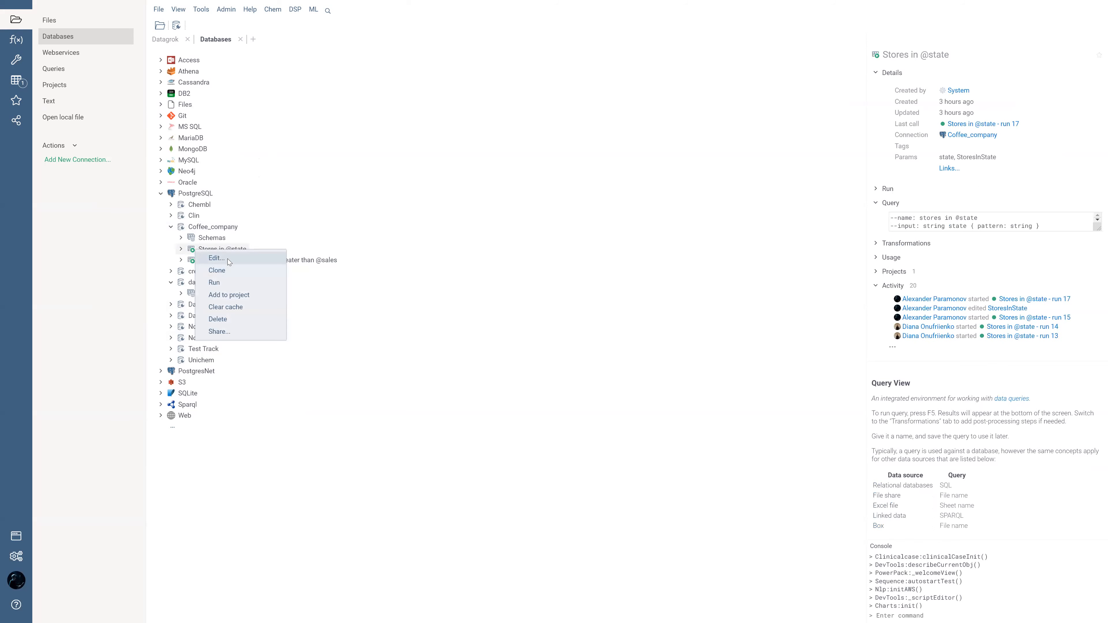
{"action": "left_click", "coordinate": [216, 258]}
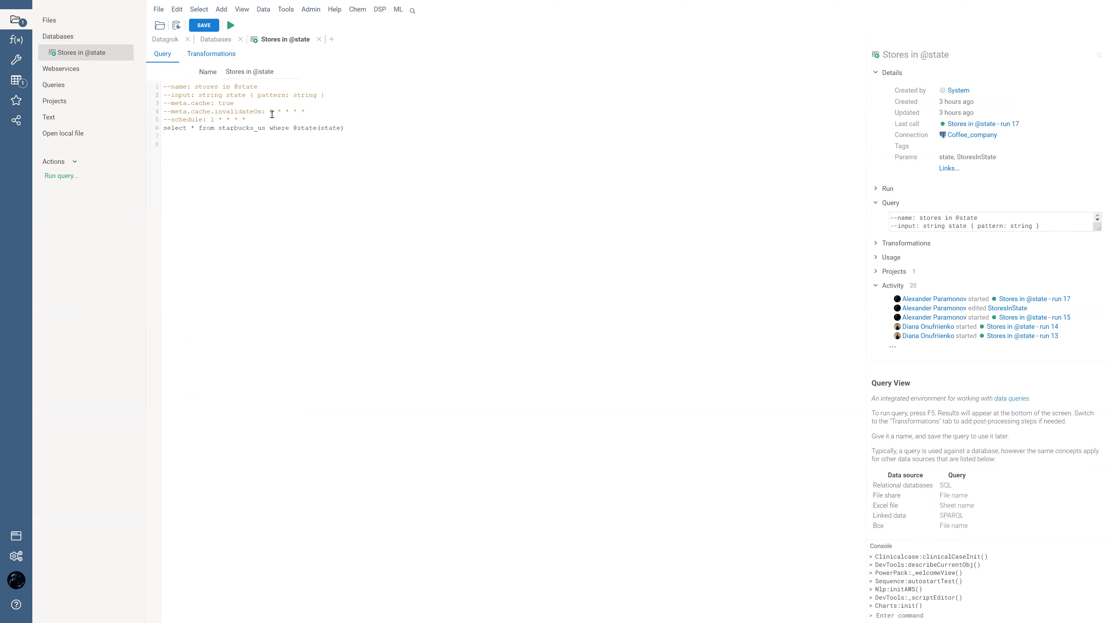
{"action": "left_click_drag", "start_coordinate": [246, 119], "coordinate": [131, 103]}
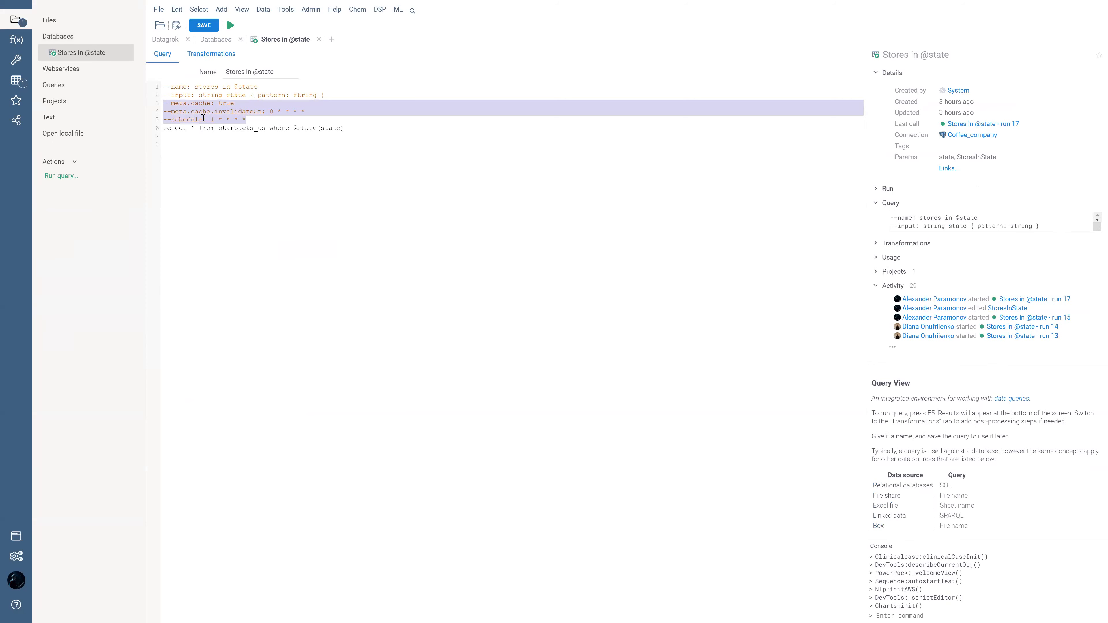
{"action": "left_click", "coordinate": [255, 107]}
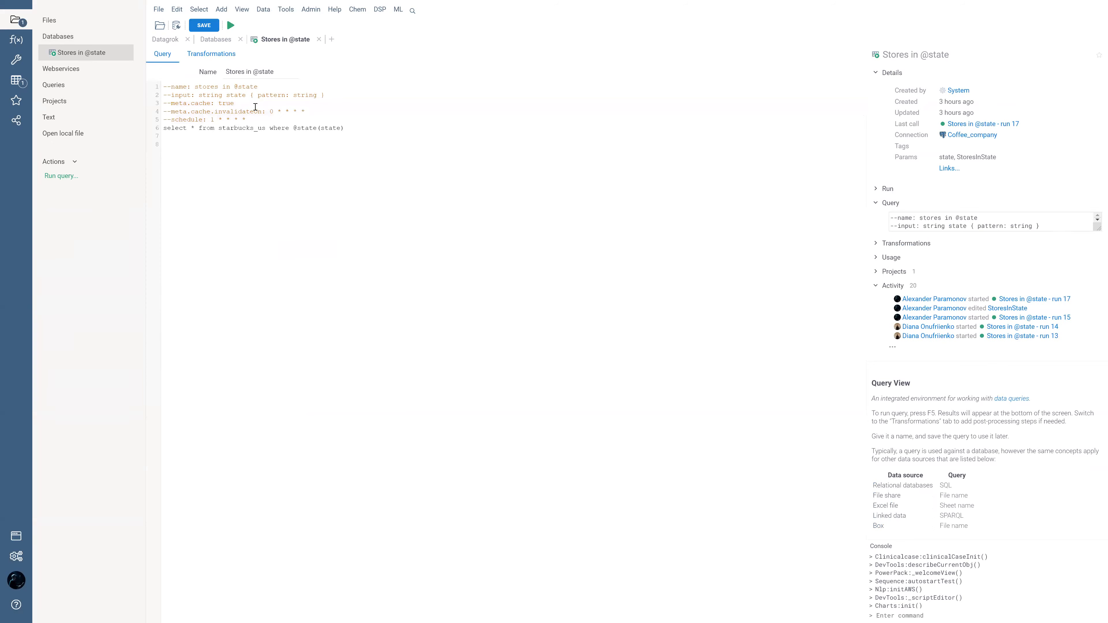
{"action": "triple_click", "coordinate": [190, 103]}
{"action": "left_click_drag", "start_coordinate": [312, 111], "coordinate": [148, 110]}
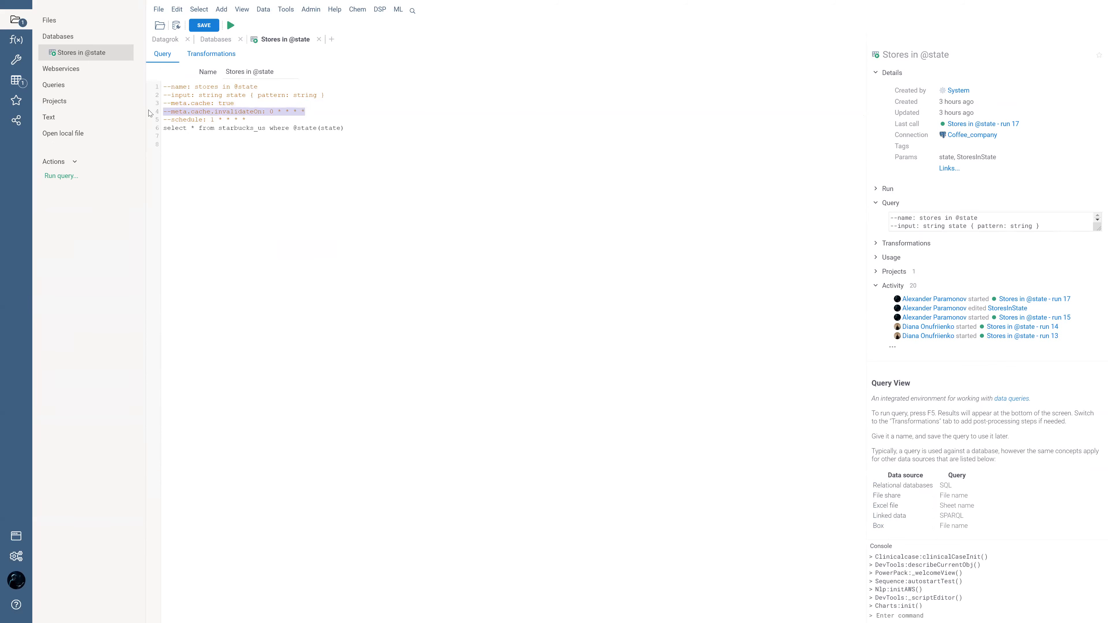
{"action": "left_click", "coordinate": [253, 114]}
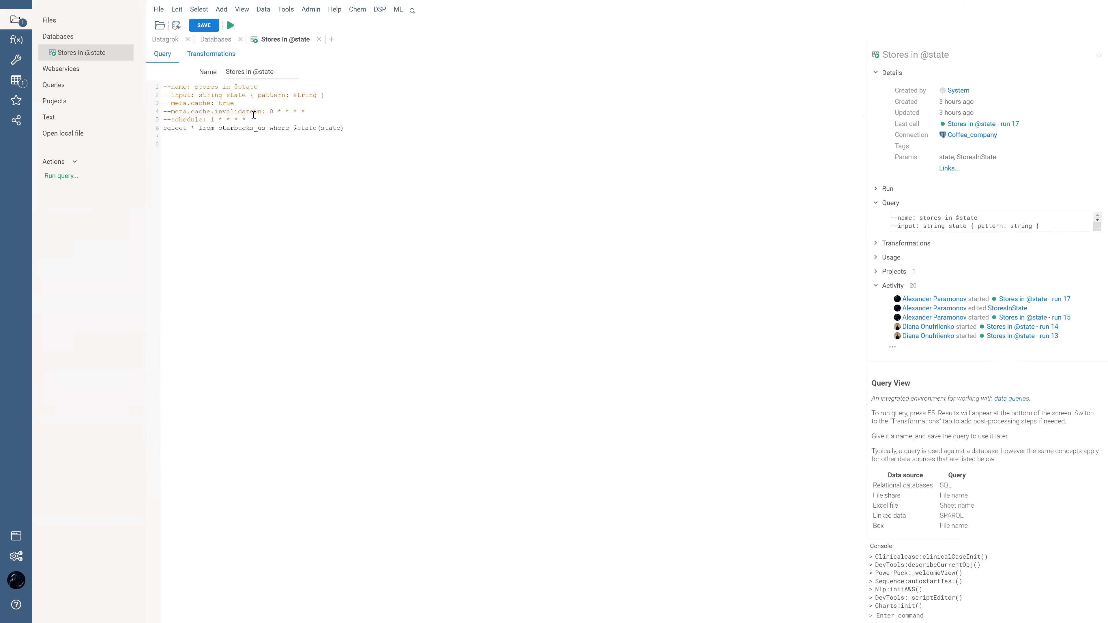
Step: Set the query's meta.cache.invalidateOn annotation to "0 0 * * sun" and highlight the schedule line below it
{"action": "left_click", "coordinate": [273, 112]}
{"action": "key", "text": "Right"}
{"action": "key", "text": "shift+Right"}
{"action": "type", "text": ")"}
{"action": "key", "text": "BackSpace"}
{"action": "type", "text": "0"}
{"action": "left_click", "coordinate": [304, 111]}
{"action": "key", "text": "BackSpace"}
{"action": "type", "text": "sun"}
{"action": "left_click_drag", "start_coordinate": [321, 118], "coordinate": [346, 114]}
{"action": "left_click", "coordinate": [346, 114]}
{"action": "left_click_drag", "start_coordinate": [251, 120], "coordinate": [155, 123]}
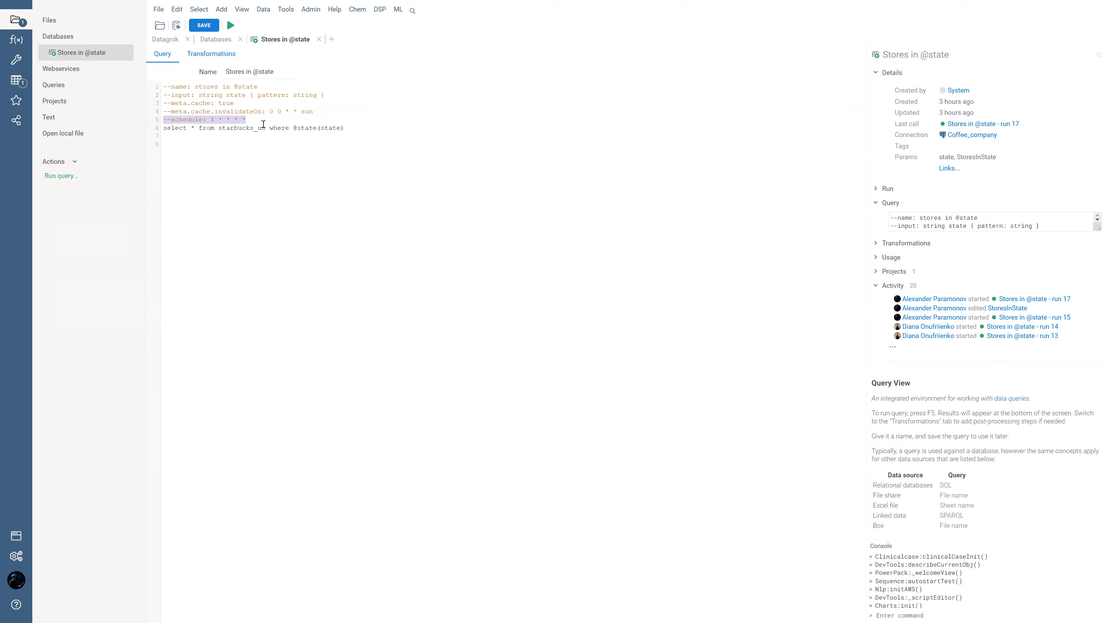
Step: Restore the query's meta.cache.invalidateOn annotation to "0 * * * *"
{"action": "double_click", "coordinate": [306, 111]}
{"action": "type", "text": "*"}
{"action": "double_click", "coordinate": [281, 112]}
{"action": "type", "text": "*"}
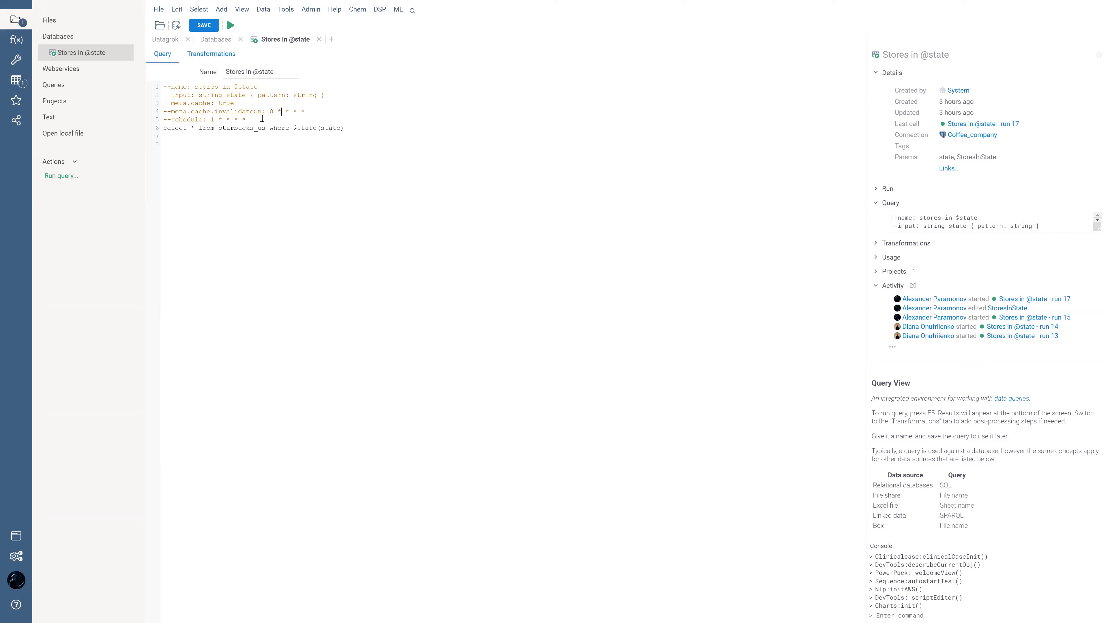
Step: Examine the query's schedule annotation and the whole block of header annotations above the select statement
{"action": "left_click_drag", "start_coordinate": [247, 119], "coordinate": [133, 125]}
{"action": "left_click", "coordinate": [251, 119]}
{"action": "left_click_drag", "start_coordinate": [240, 118], "coordinate": [98, 88]}
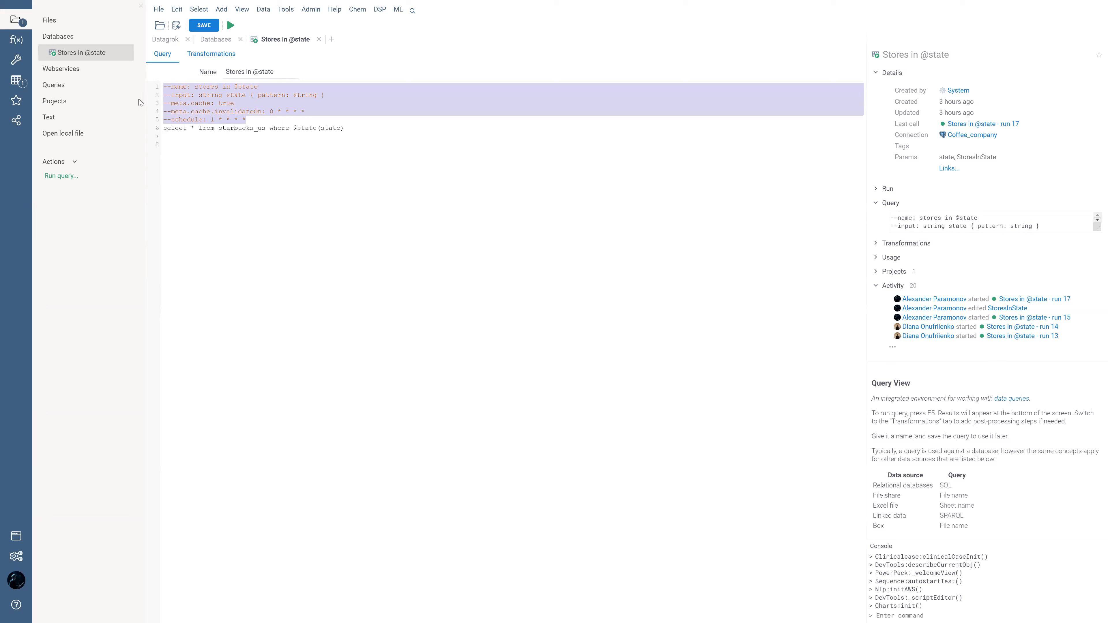
{"action": "left_click", "coordinate": [252, 121]}
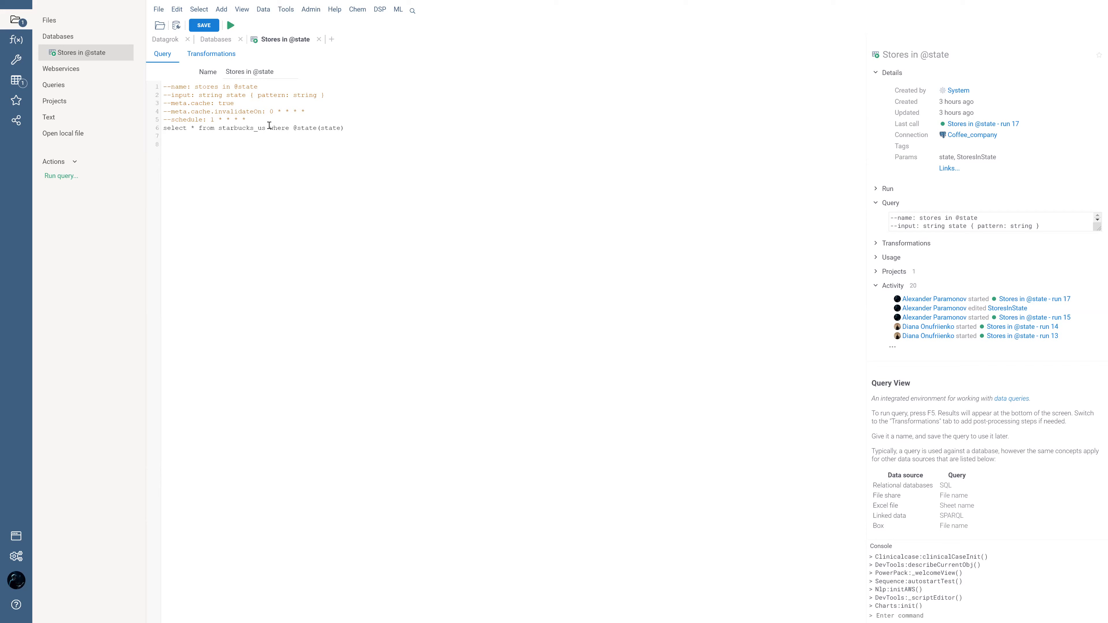
Step: Browse to the scripts gallery and open the ANOVA script for editing
{"action": "left_click", "coordinate": [16, 40]}
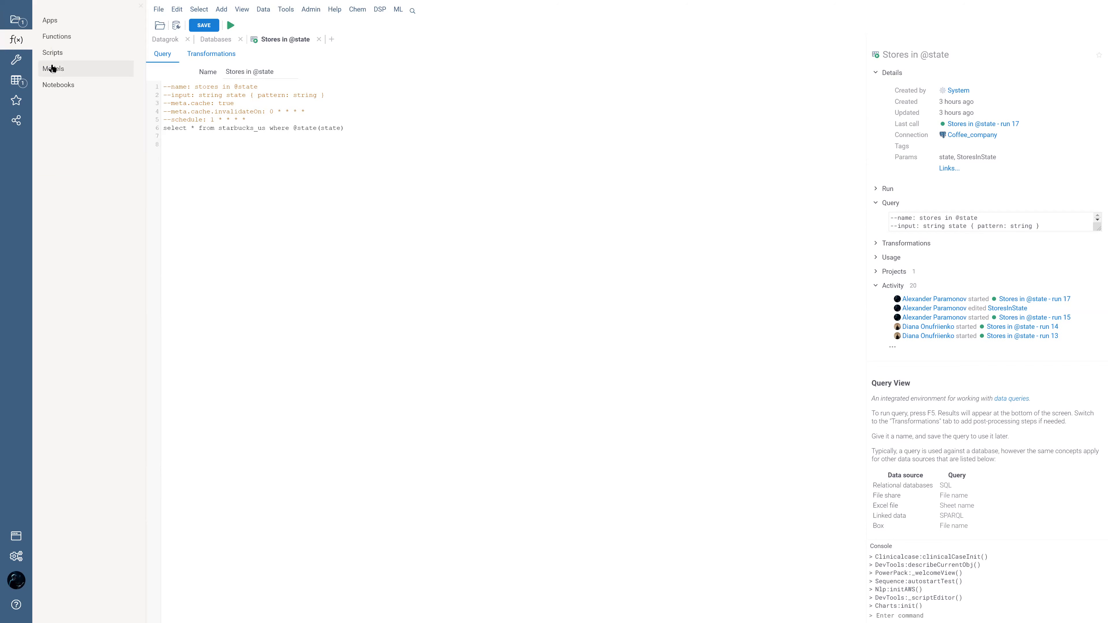
{"action": "left_click", "coordinate": [52, 53]}
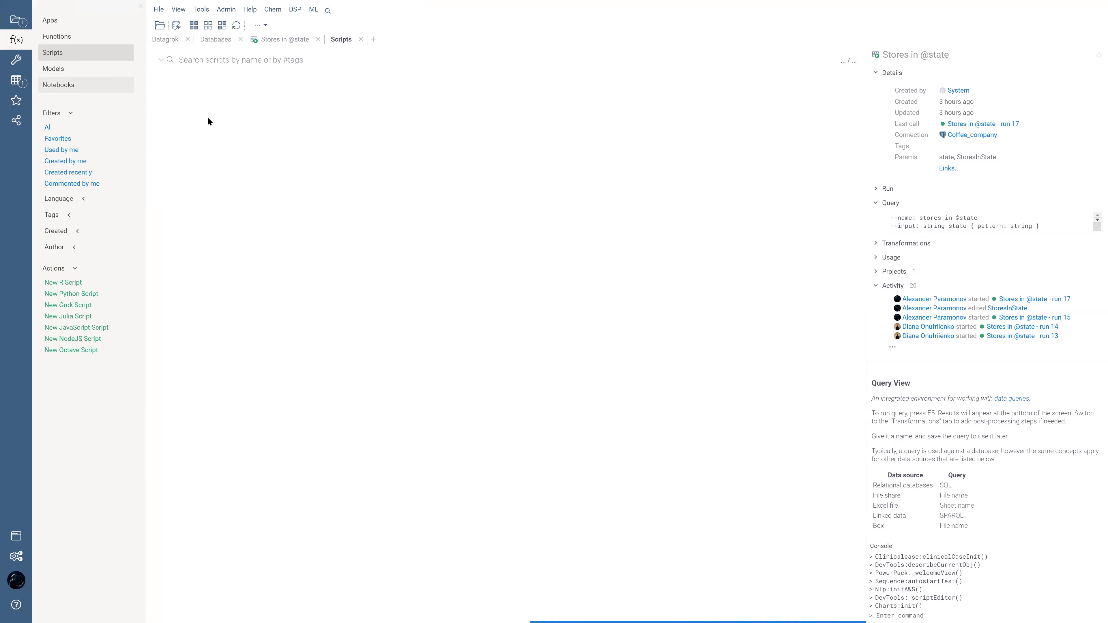
{"action": "right_click", "coordinate": [205, 367]}
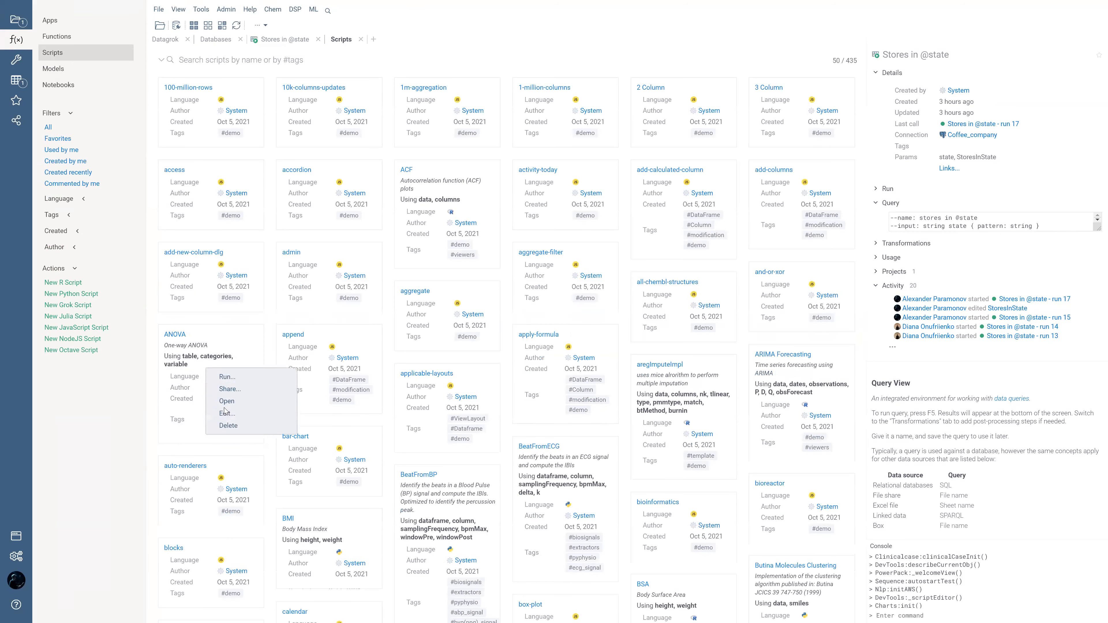
{"action": "left_click", "coordinate": [224, 415]}
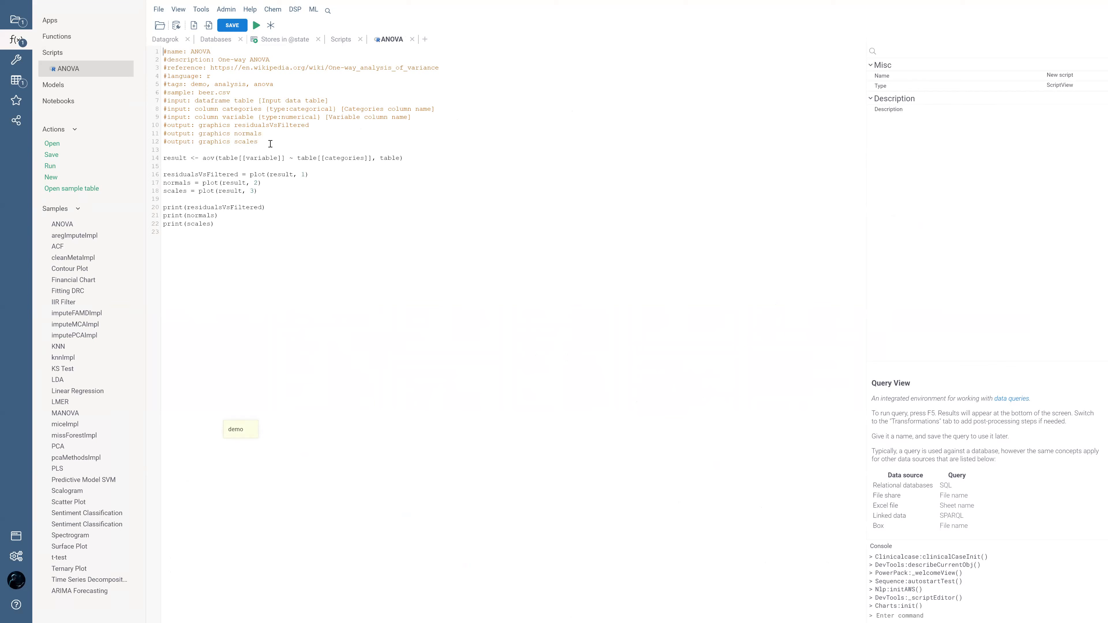
Step: Add the annotation line "#meta.cache: true" below the last output line in the ANOVA script's header
{"action": "left_click", "coordinate": [266, 144]}
{"action": "key", "text": "Return"}
{"action": "type", "text": "#"}
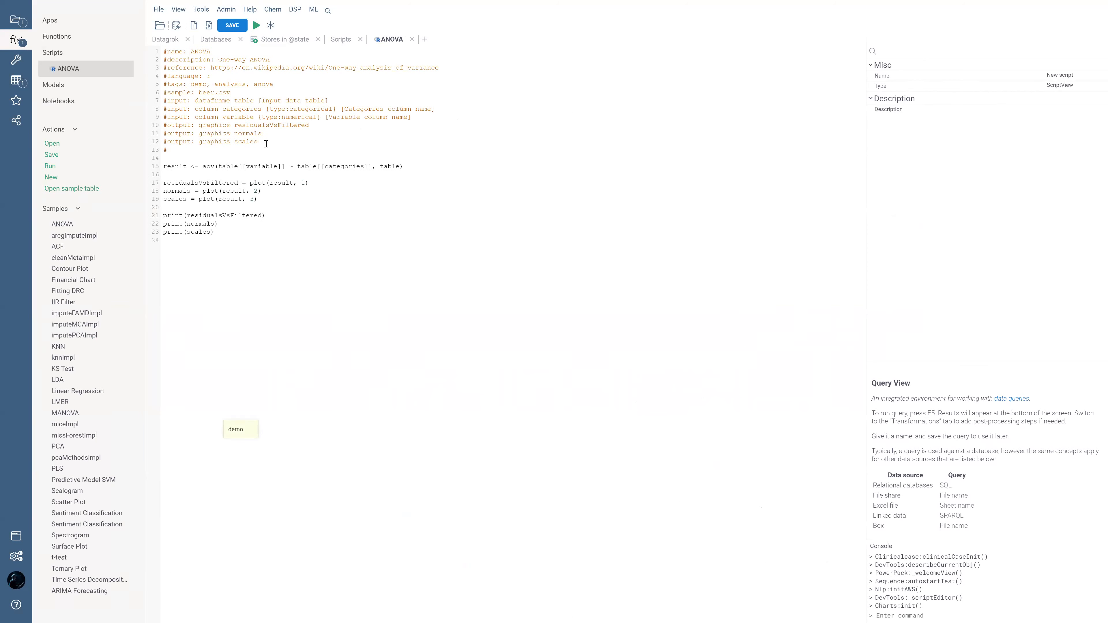
{"action": "type", "text": "sche"}
{"action": "key", "text": "BackSpace"}
{"action": "key", "text": "BackSpace"}
{"action": "key", "text": "BackSpace"}
{"action": "type", "text": "meta.cache: true"}
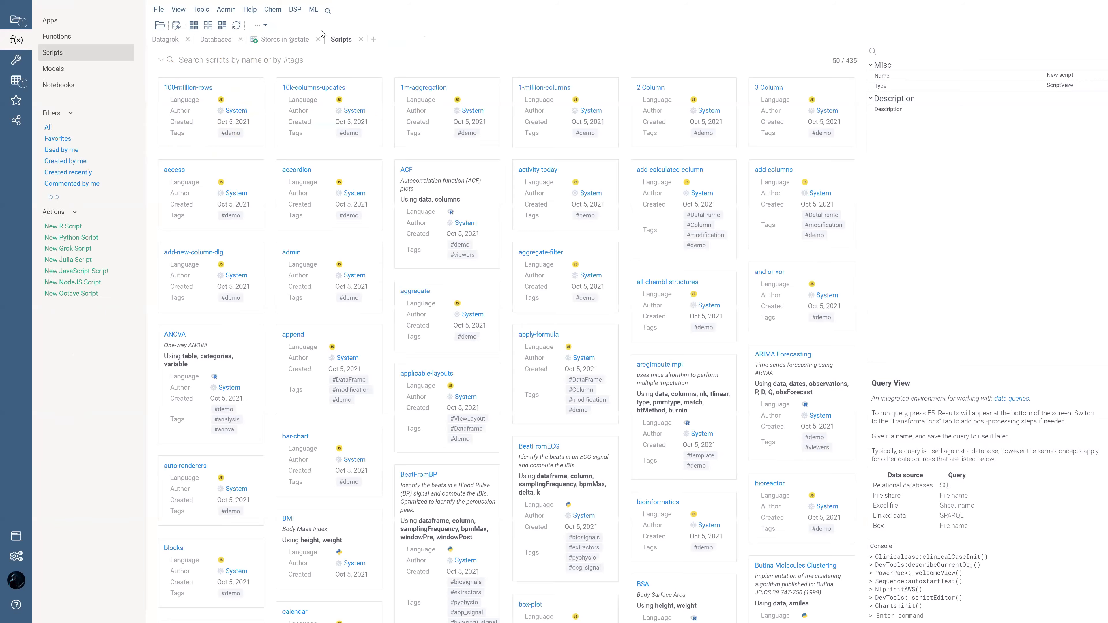
{"action": "left_click", "coordinate": [284, 40]}
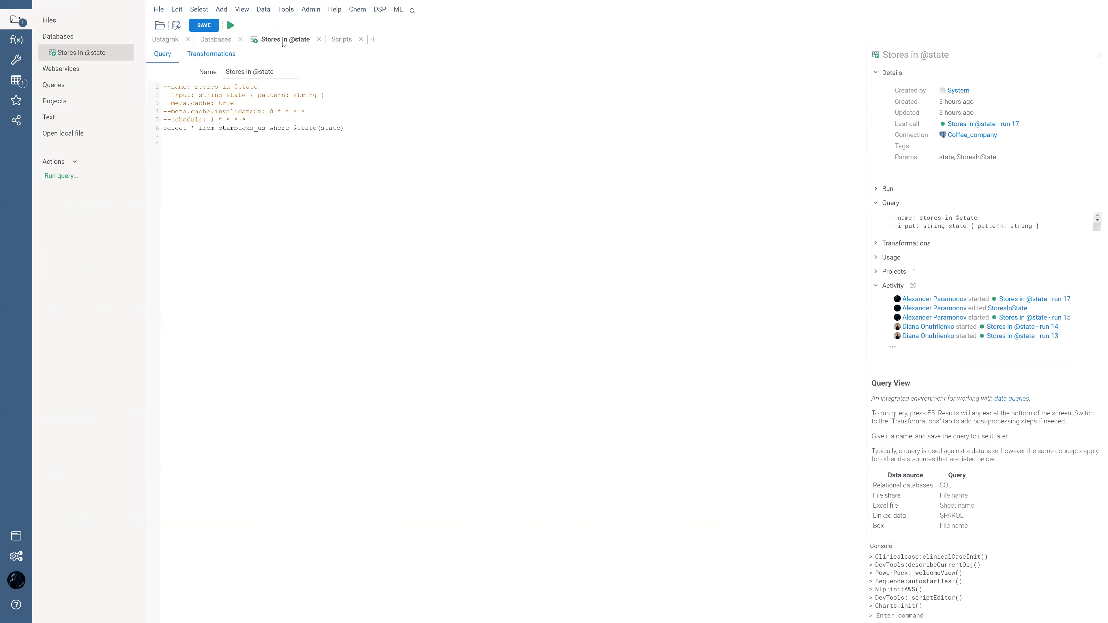
{"action": "left_click_drag", "start_coordinate": [284, 42], "coordinate": [510, 328]}
{"action": "left_click", "coordinate": [362, 40]}
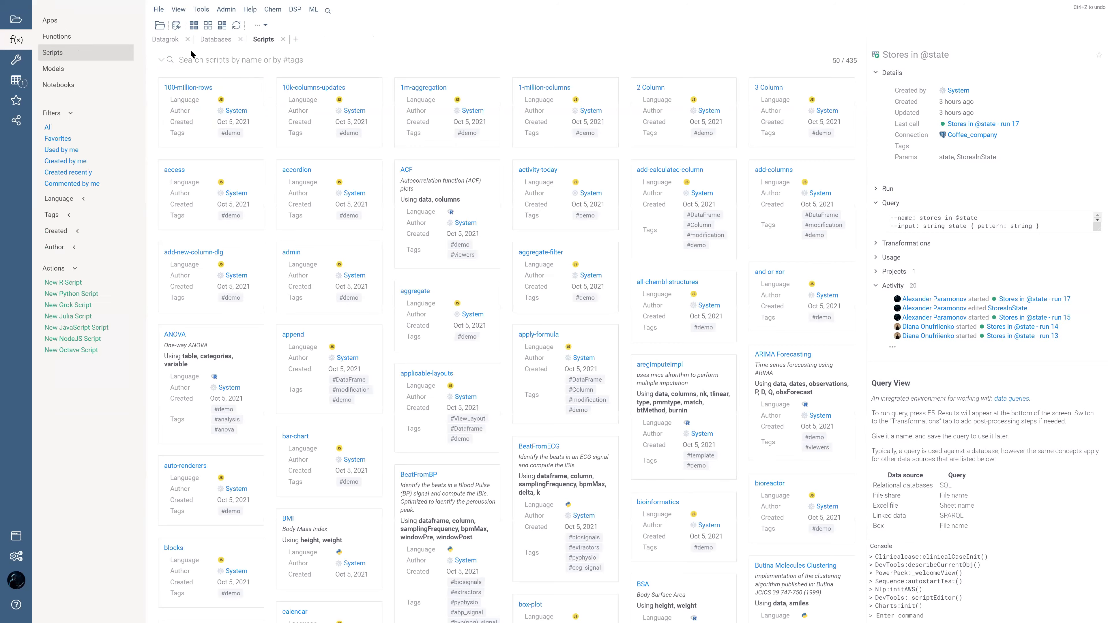
{"action": "left_click", "coordinate": [227, 43]}
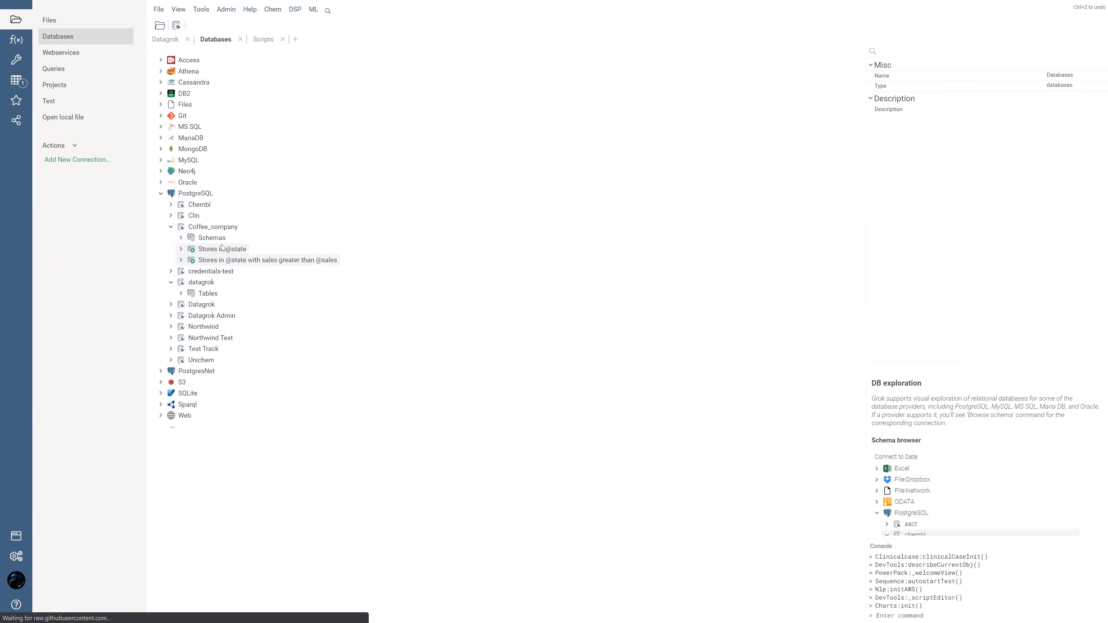